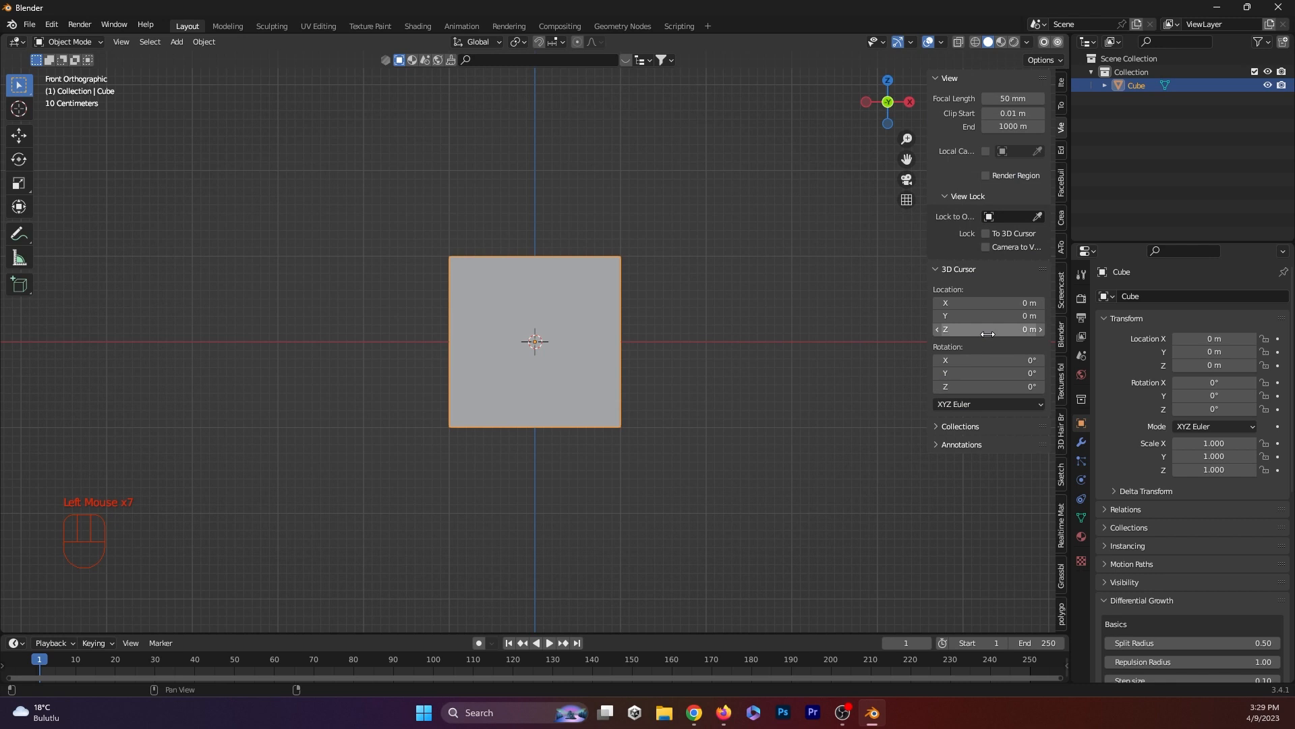
- Try placing the 3D cursor at a Z location of 1 m and return it to the world origin
text(1)
key(Return)
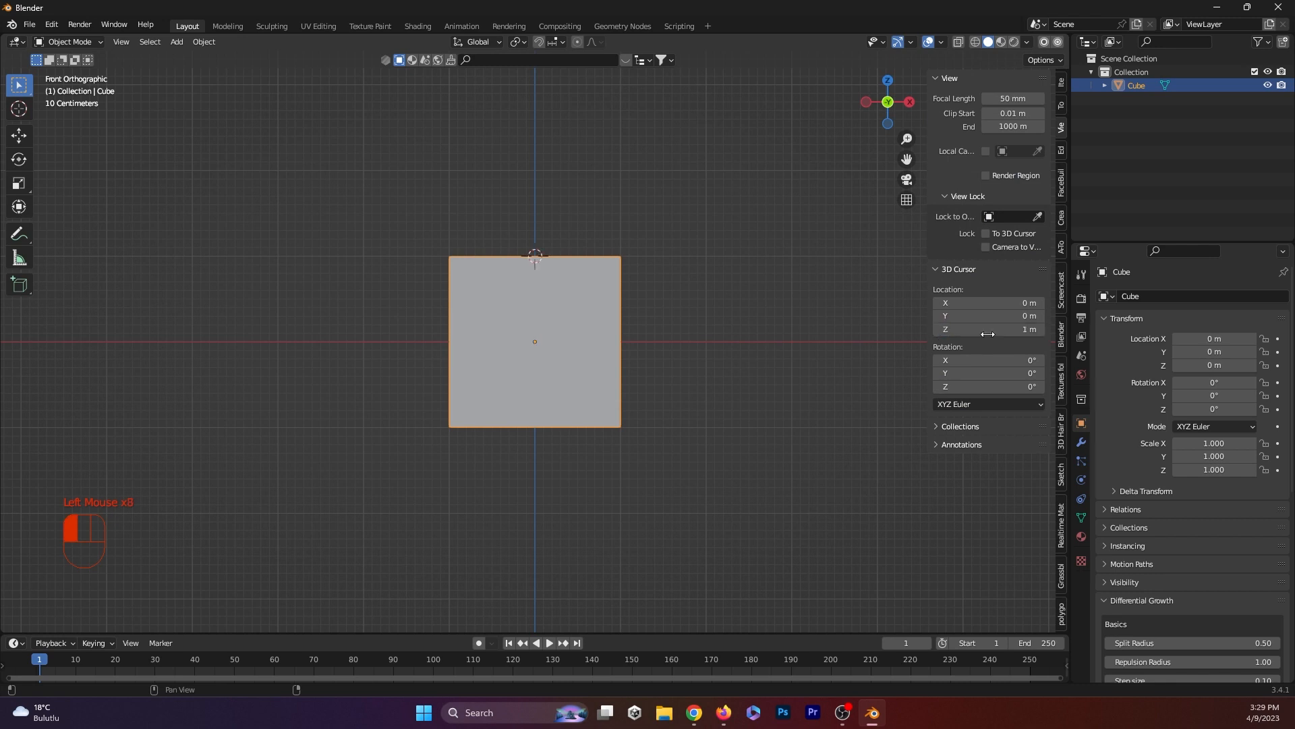
drag(986, 334, 922, 333)
click(581, 270)
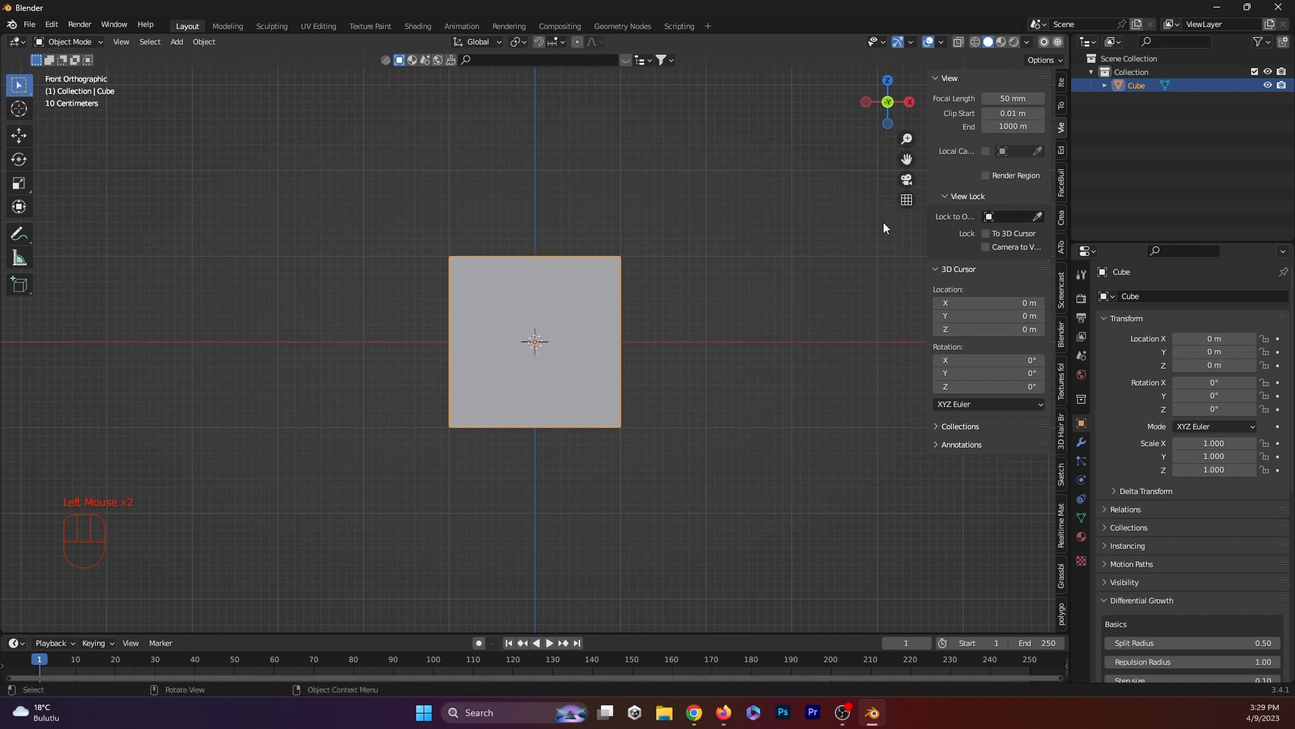
- Set the cube's Z location to 1 m so that its base rests on the ground plane
click(1225, 366)
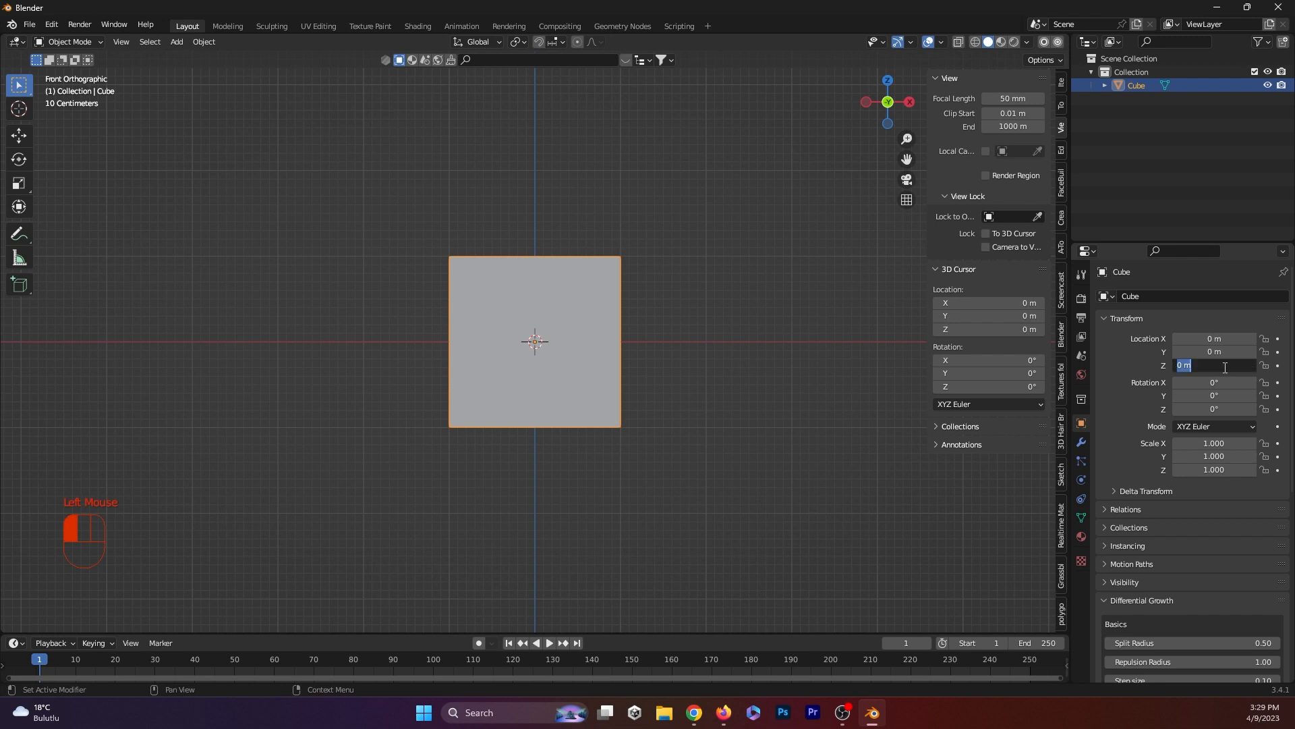
text(1)
key(Return)
click(607, 390)
click(561, 270)
scroll(600, 216, down, 2)
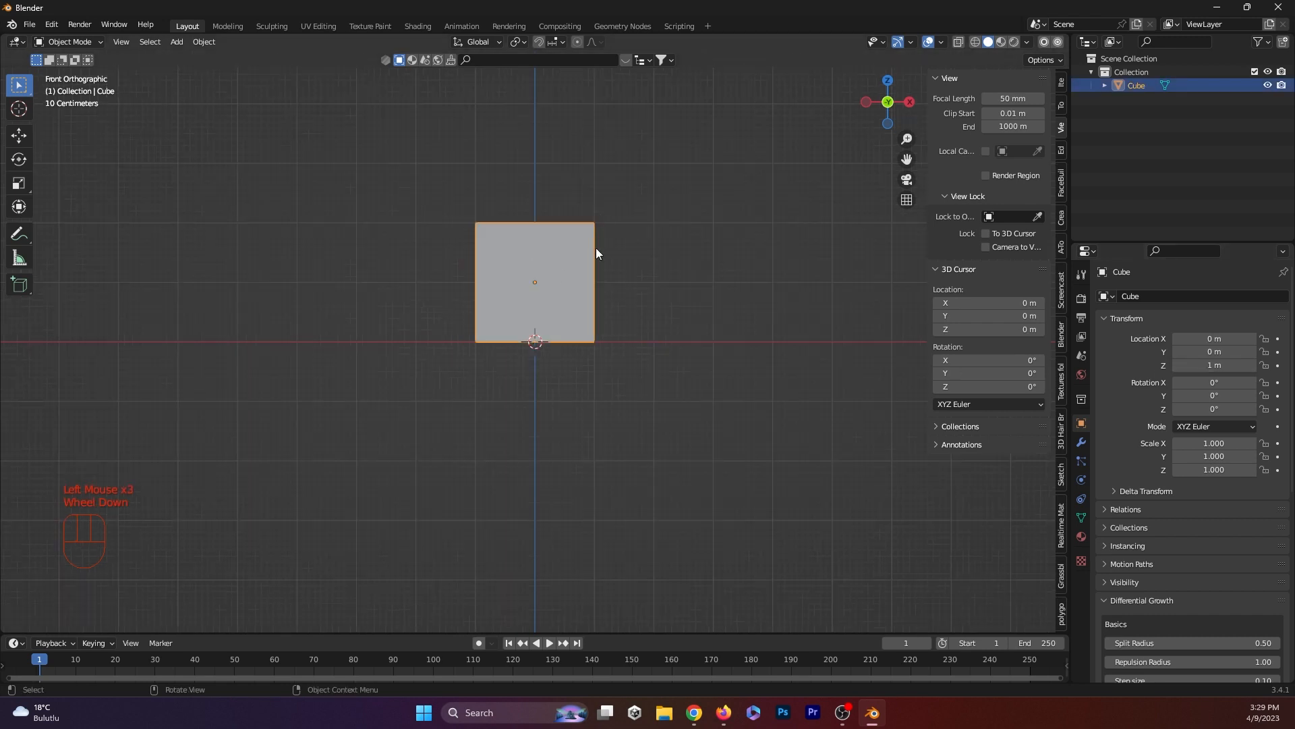
shift+middle_drag(596, 249, 593, 286)
scroll(590, 324, up, 2)
shift+middle_drag(596, 347, 600, 376)
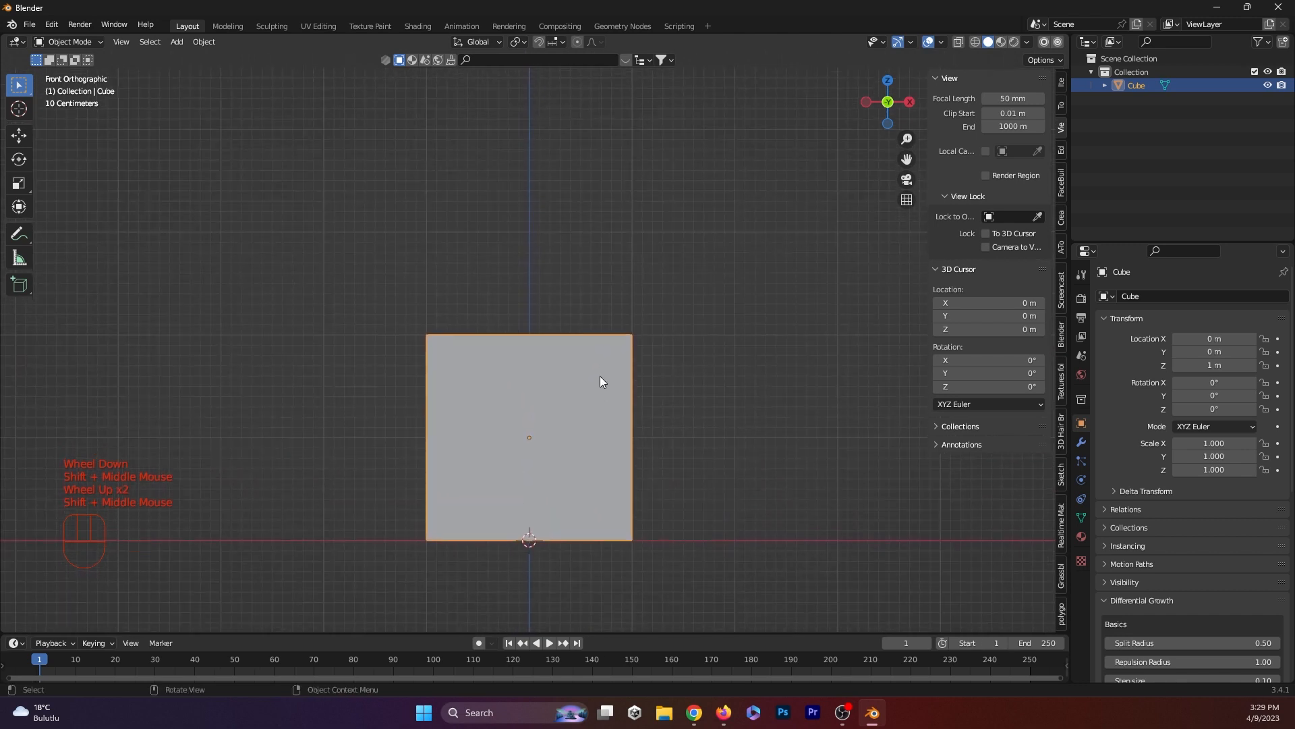
- Set the transform pivot point to 3D Cursor and stretch the cube along Z by a factor of about 1.86
click(526, 42)
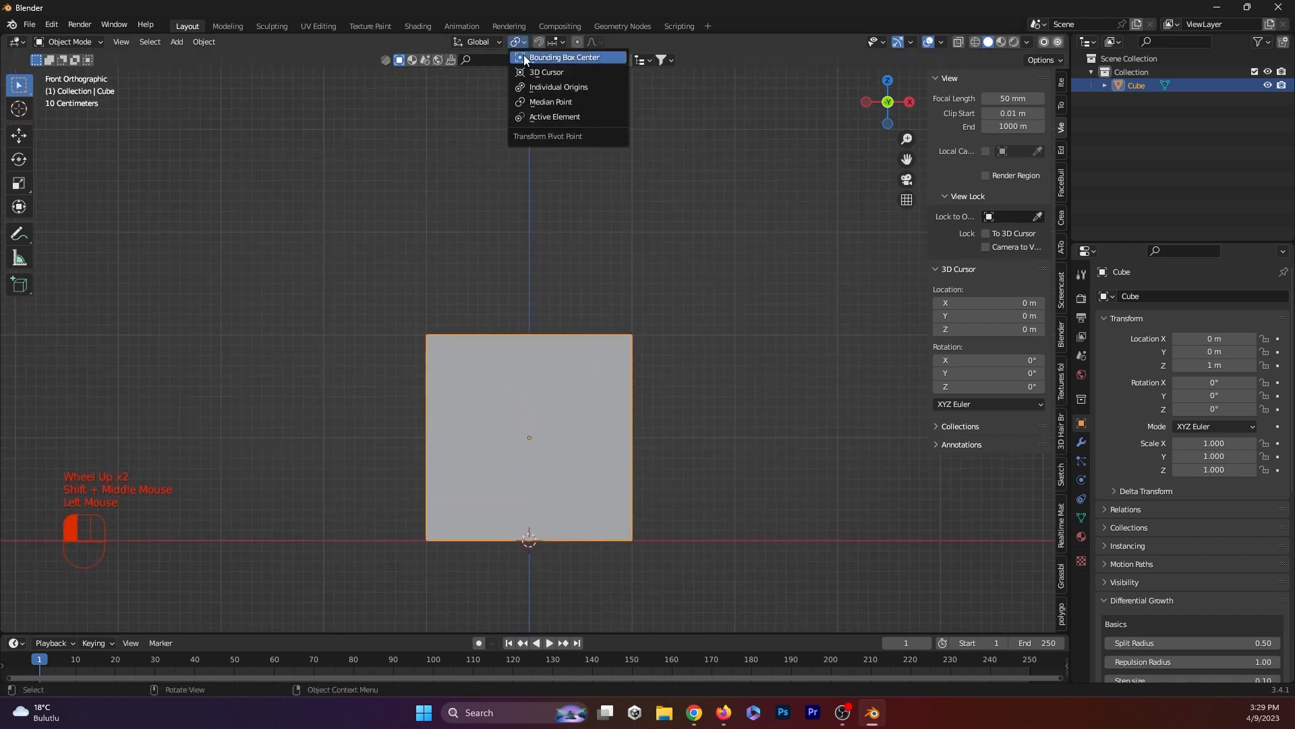
click(526, 75)
key(s)
key(z)
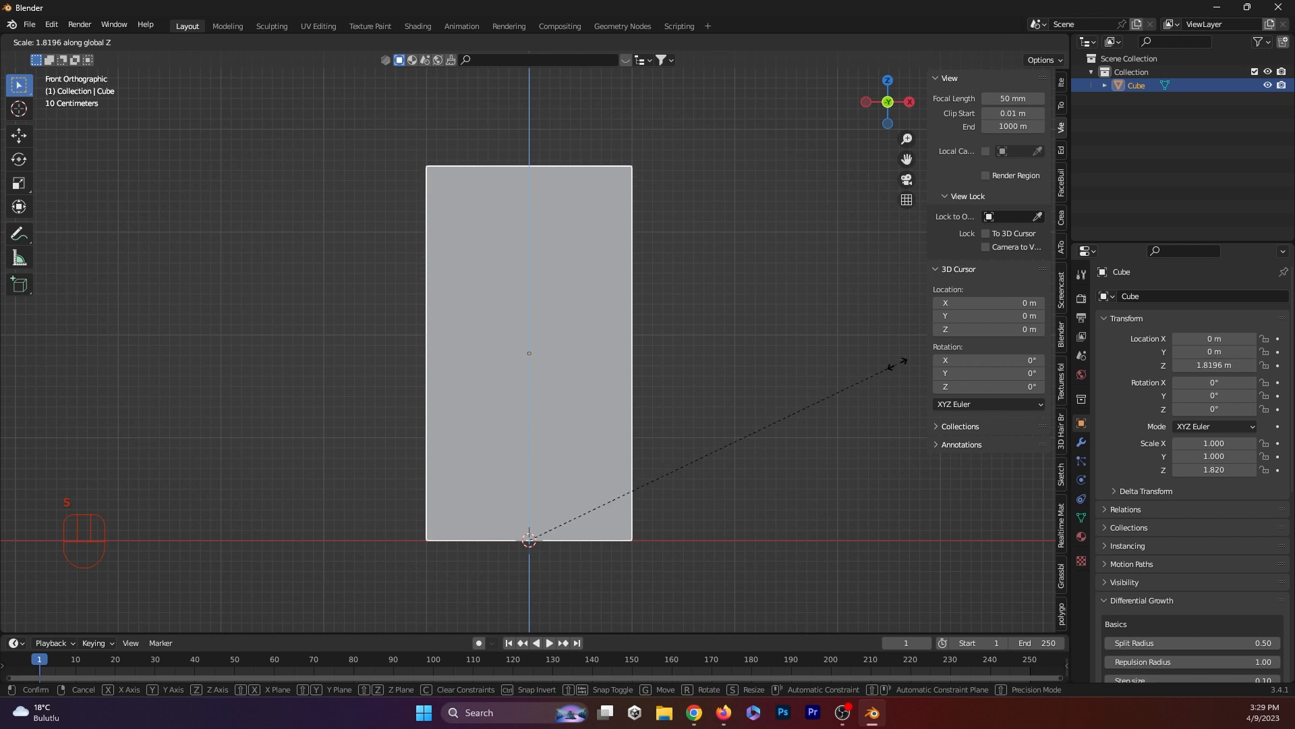
click(919, 358)
middle_drag(812, 367, 696, 432)
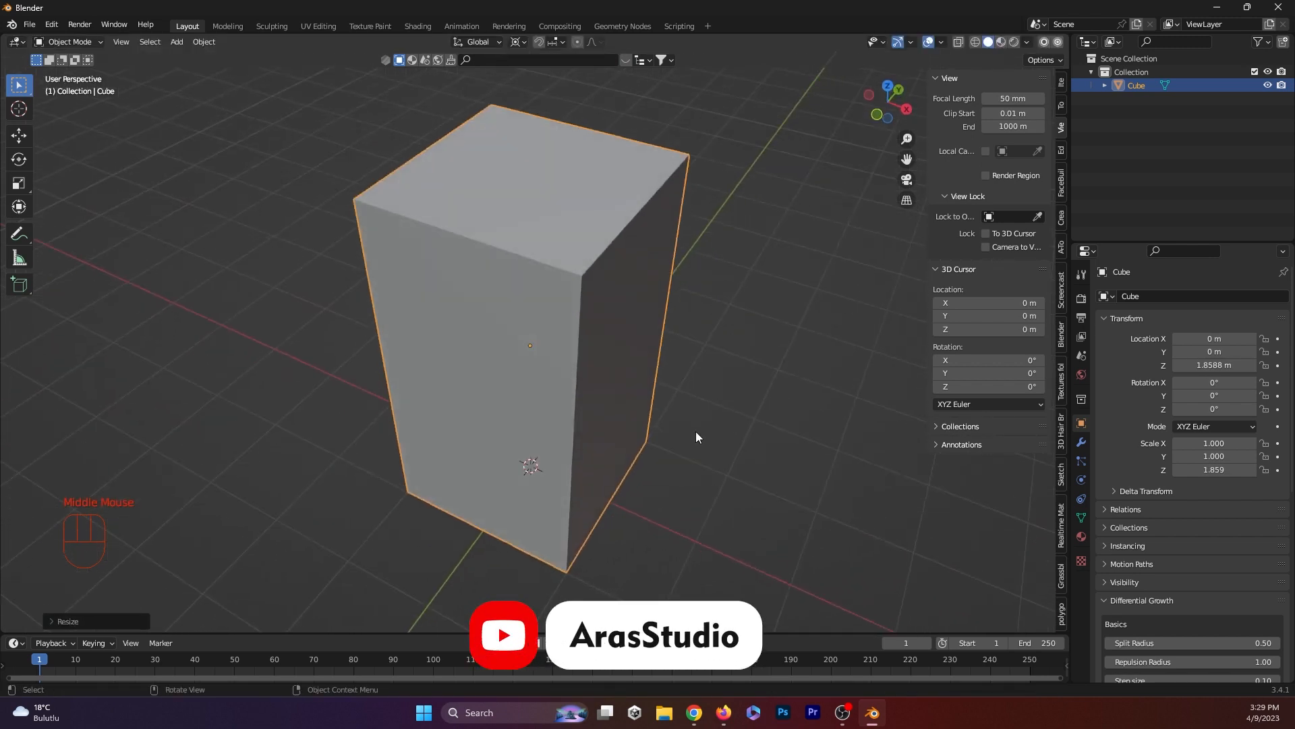
key(KP_1)
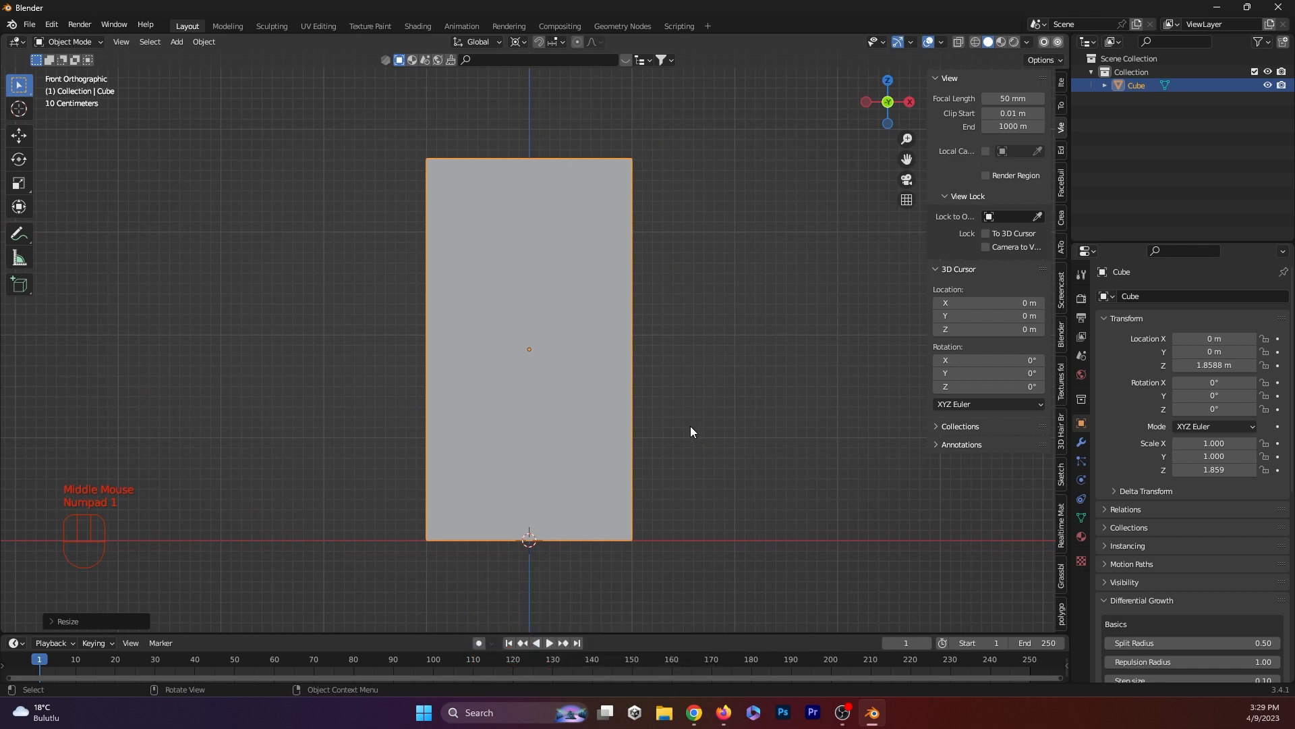
key(x)
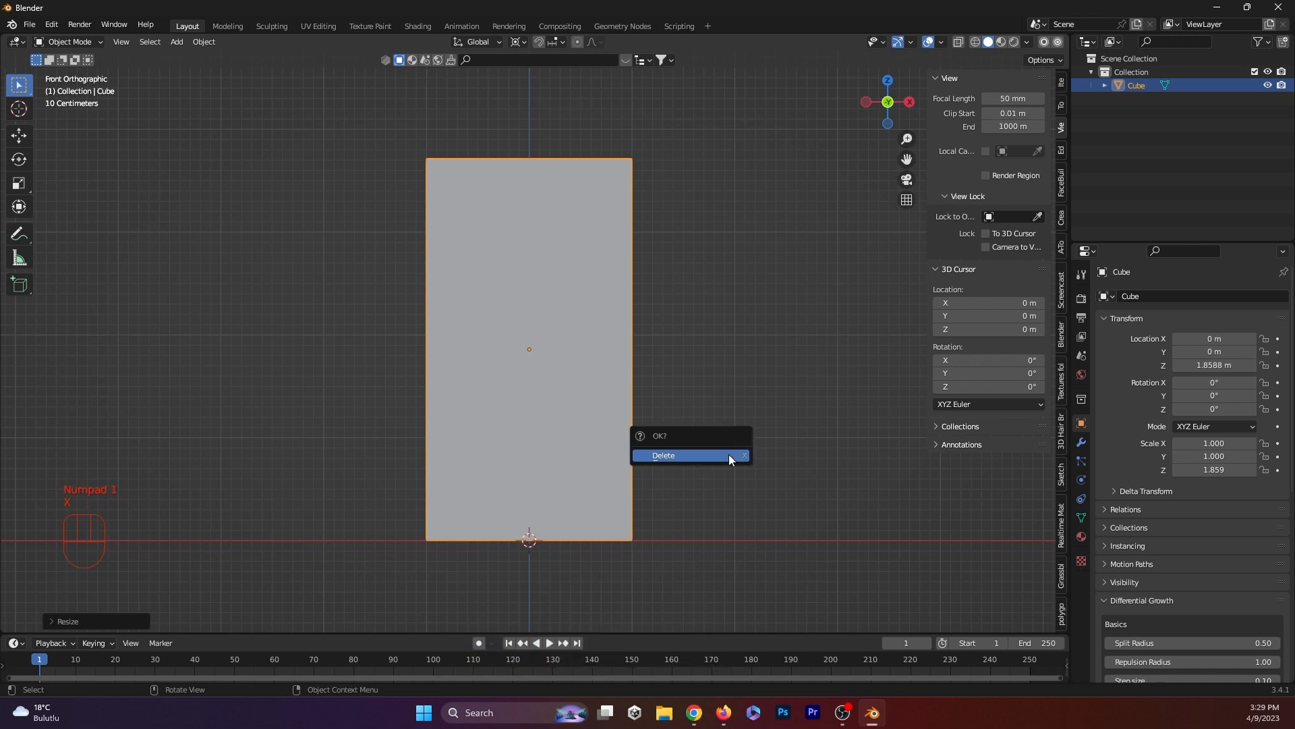
click(794, 326)
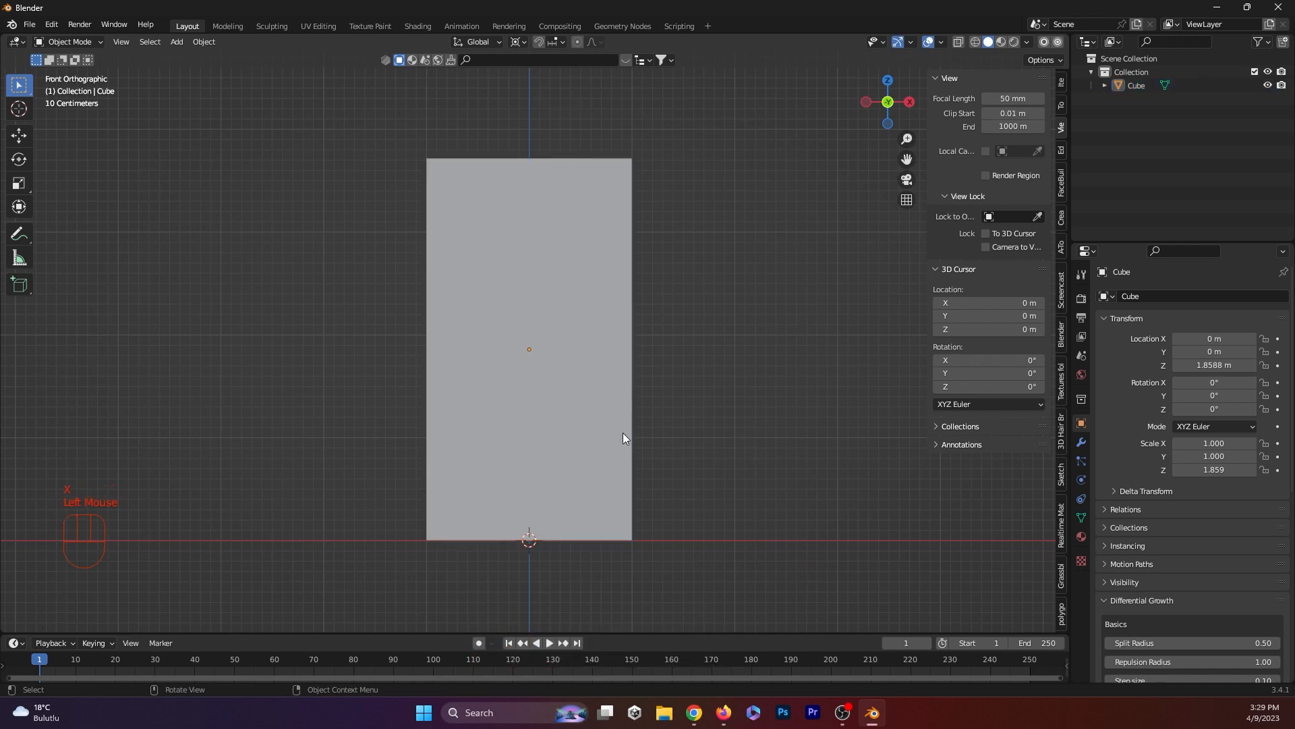
key(x)
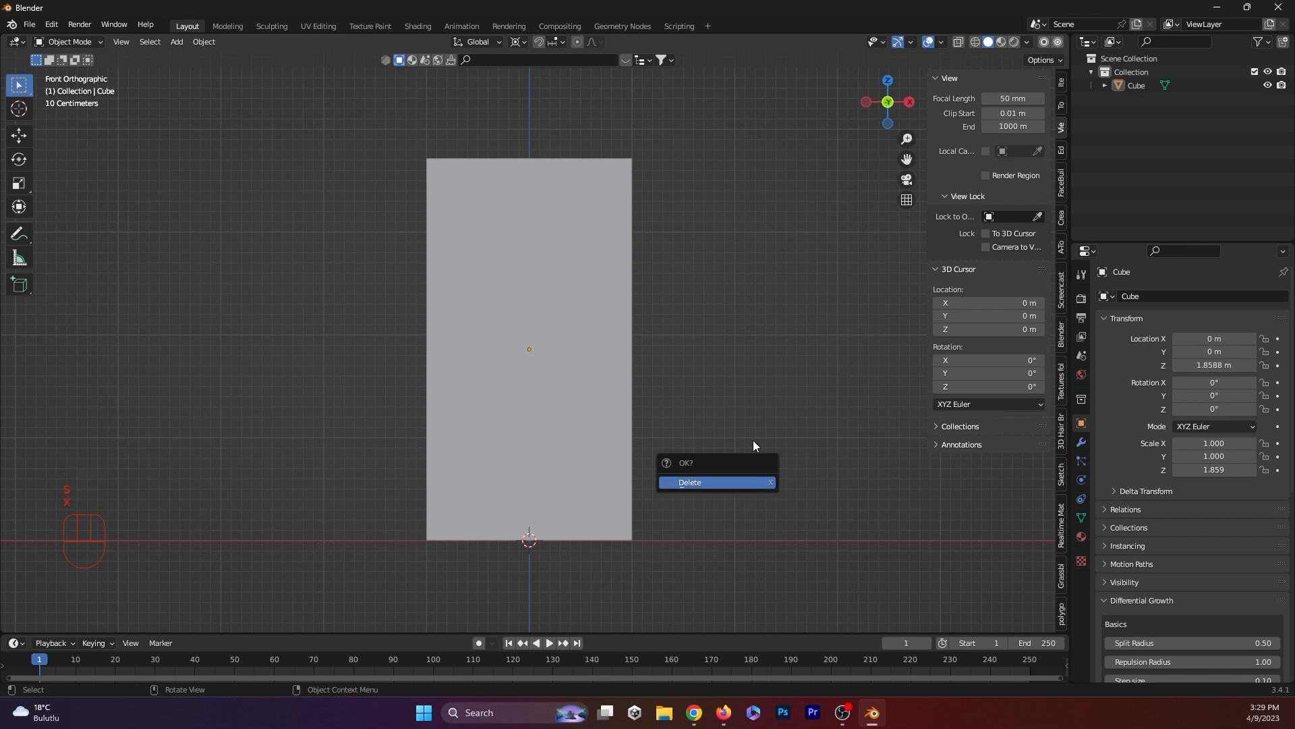
- Widen the cube along X by a factor of about 1.48 and set the transform pivot point to Median Point
double_click(577, 338)
key(s)
key(z)
key(x)
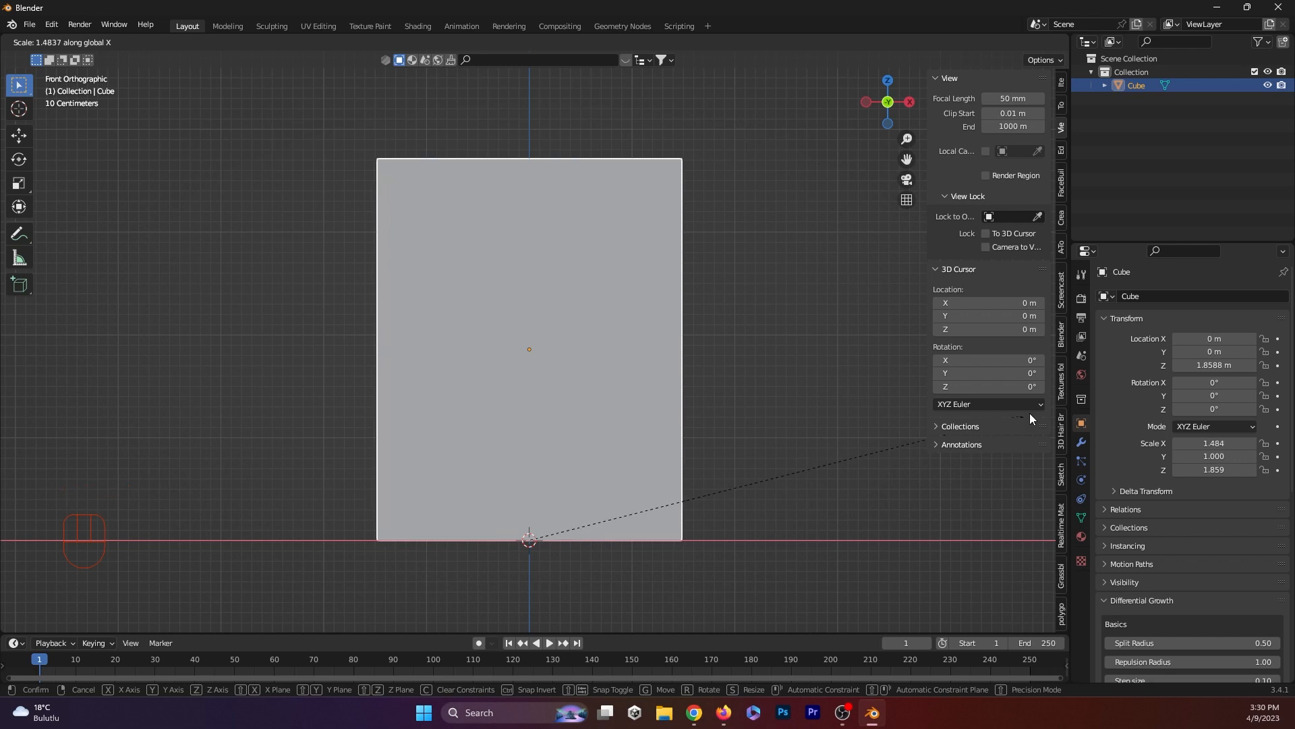
click(1029, 413)
click(518, 43)
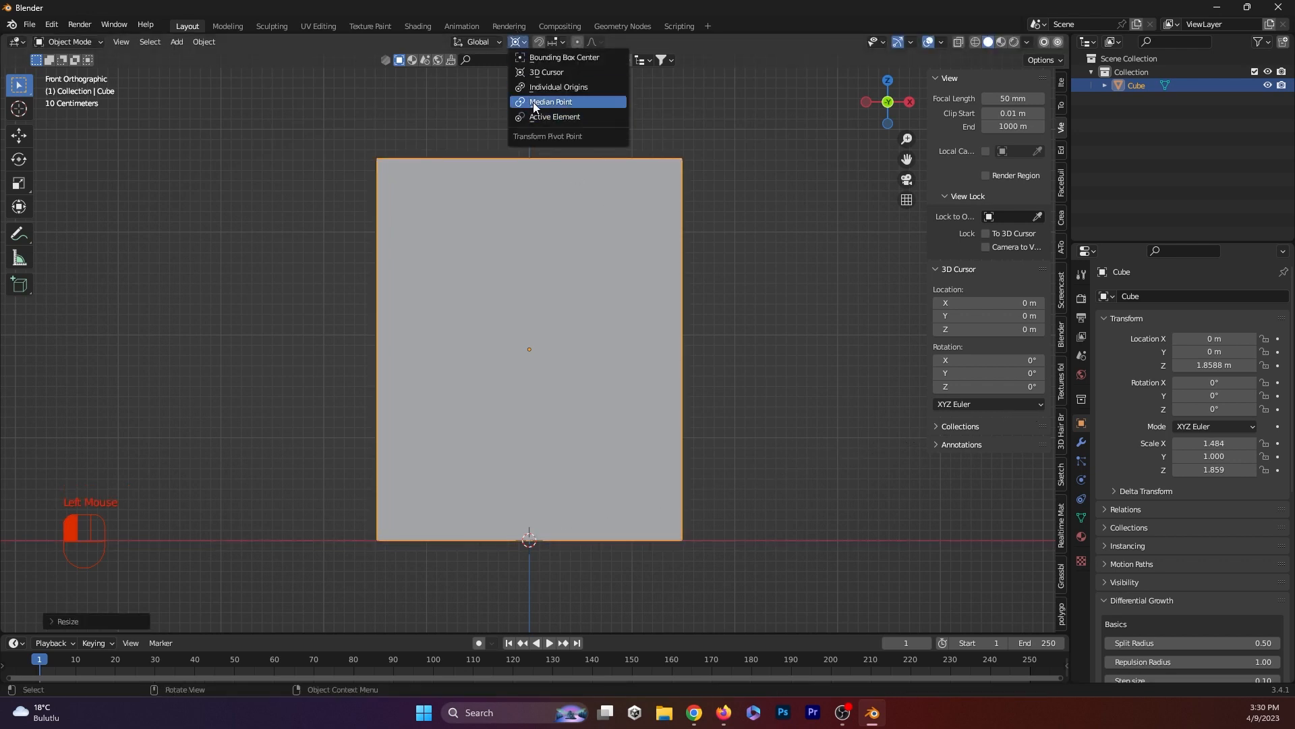
click(532, 105)
middle_drag(630, 221, 709, 472)
scroll(674, 413, down, 3)
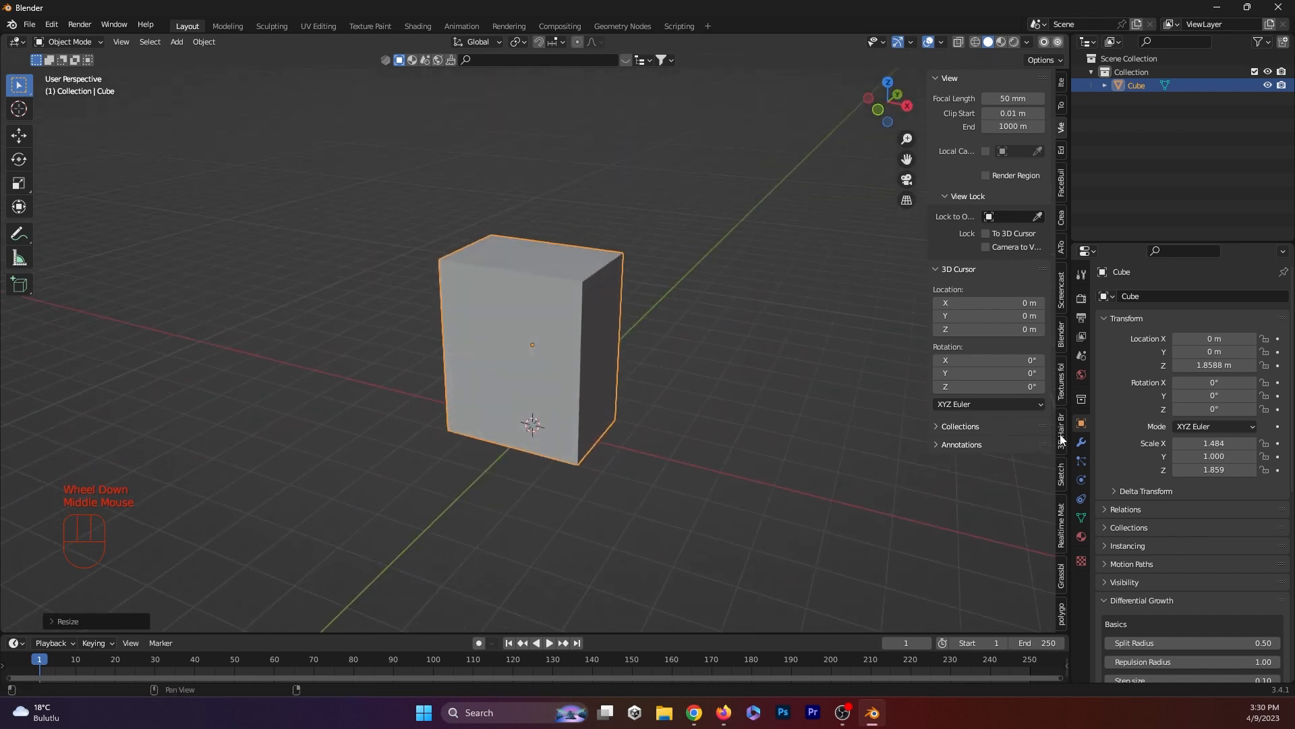
- Hide the viewport sidebar and add a Bevel modifier to the cube with an amount of 0.12 m
click(1081, 442)
key(n)
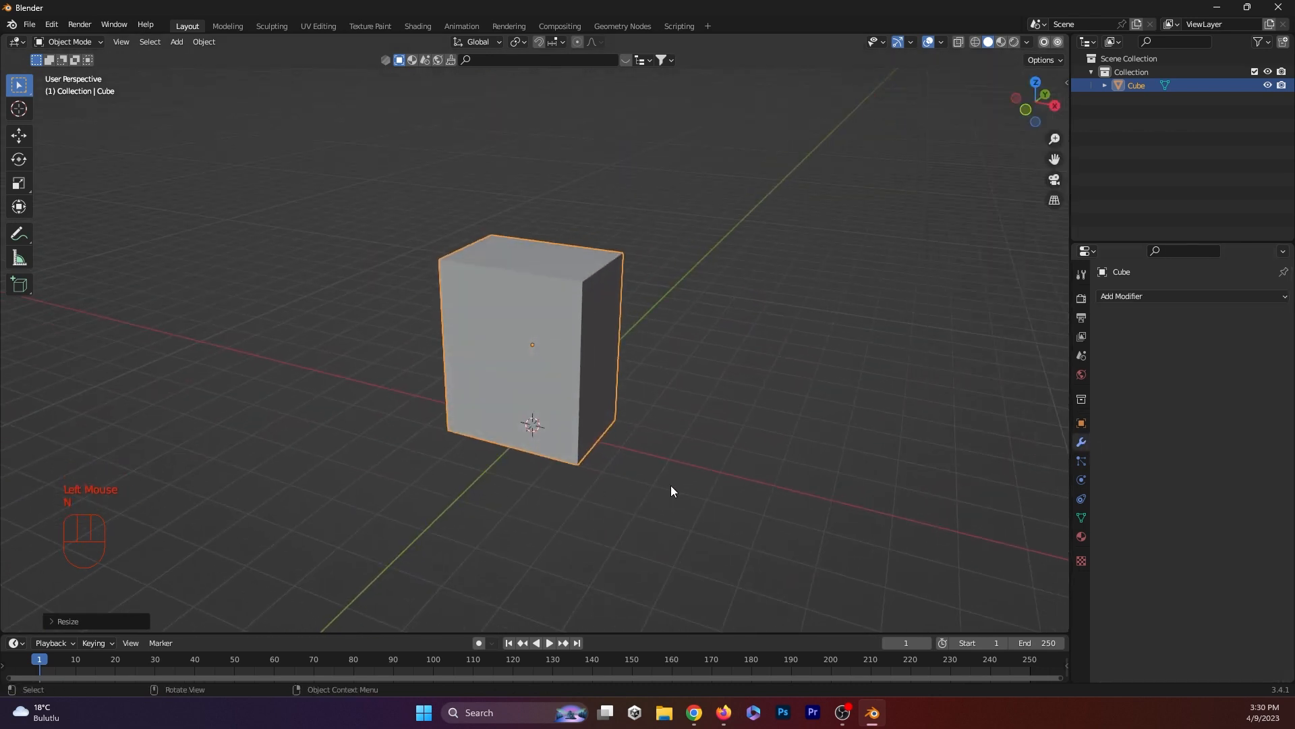
click(1147, 278)
click(1140, 296)
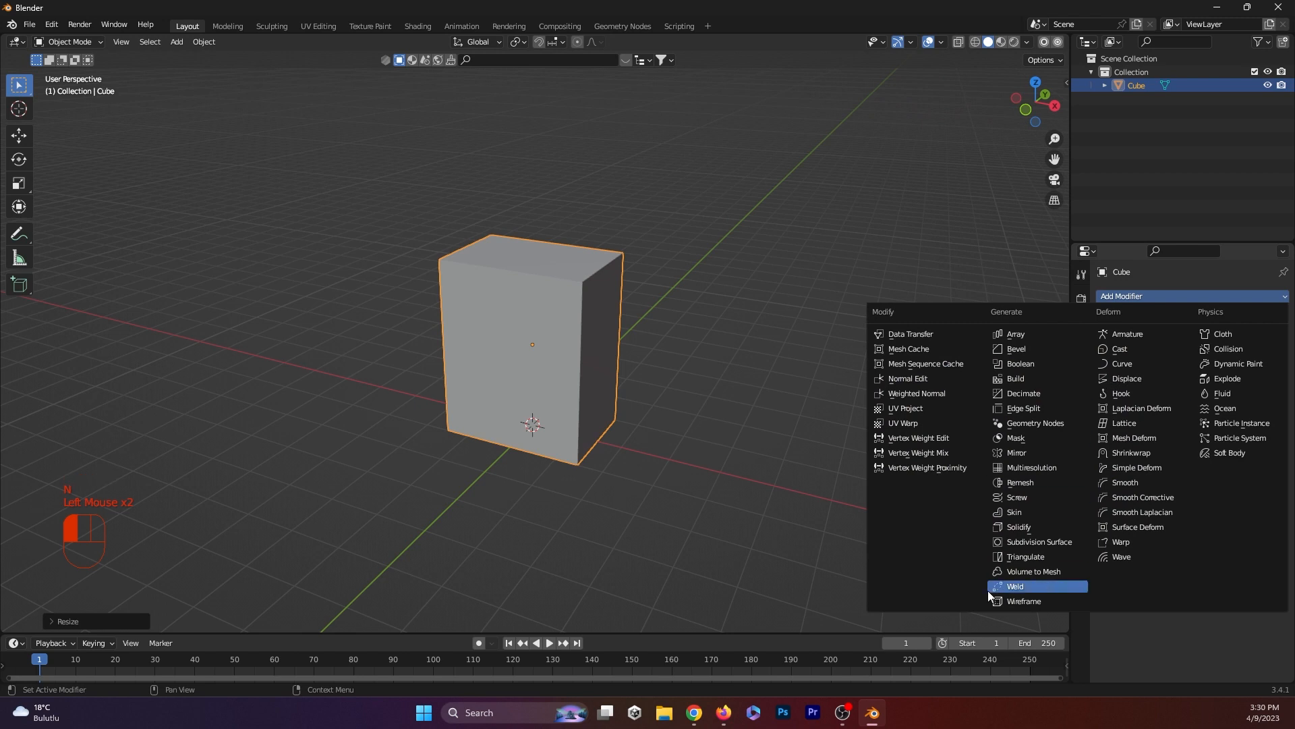
click(1017, 349)
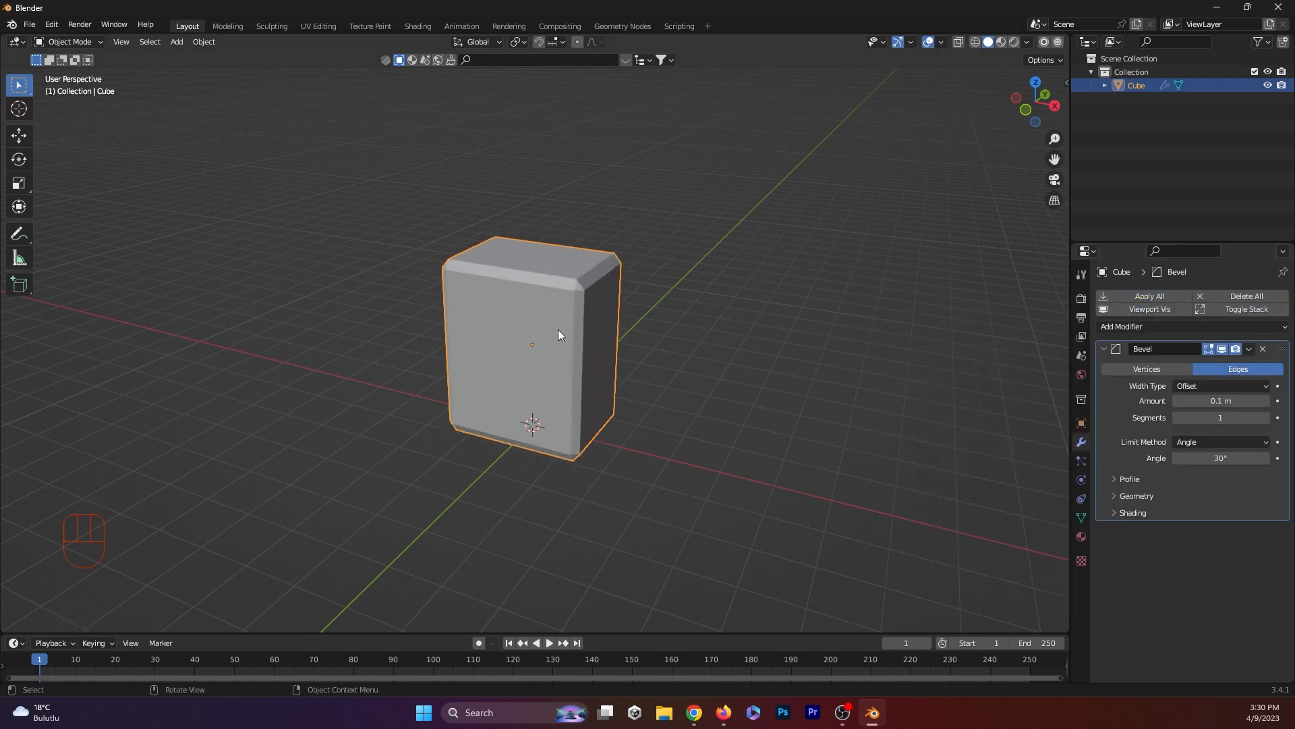
scroll(529, 359, up, 1)
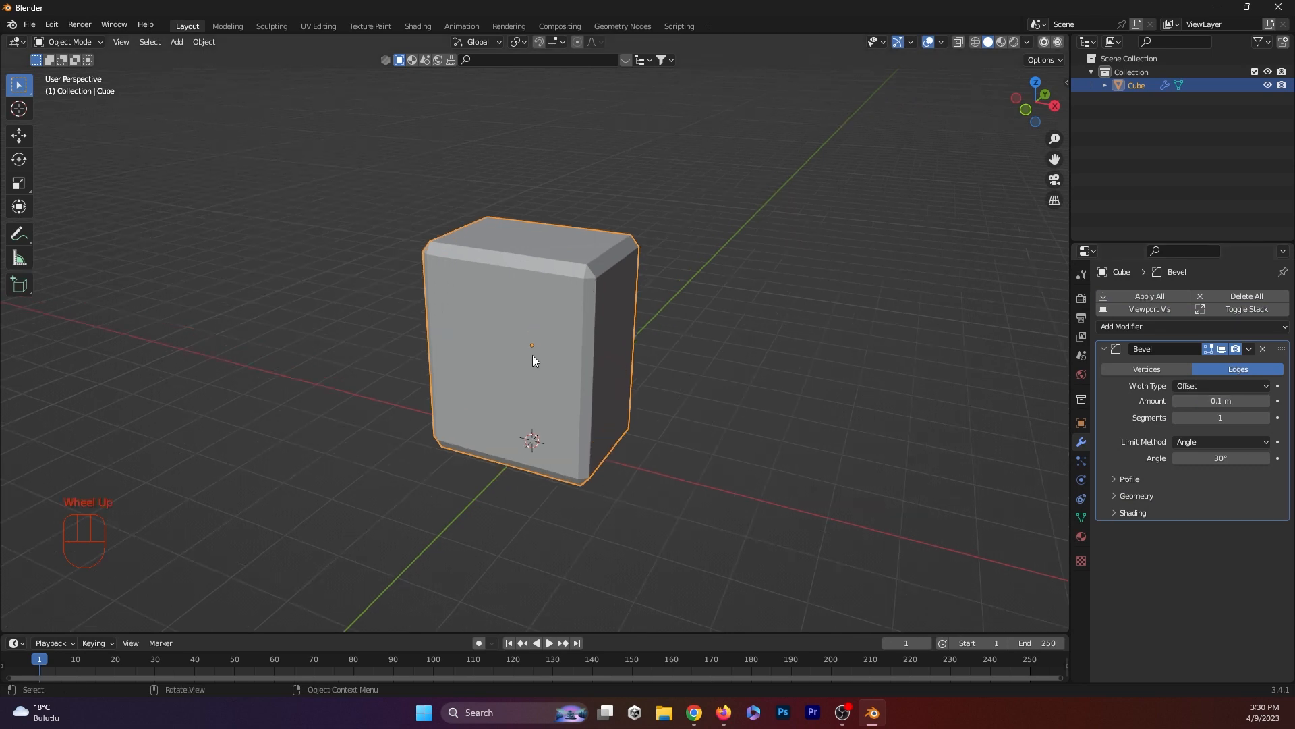
mouse_move(1221, 400)
mouse_down()
mouse_move(1242, 400)
mouse_move(1227, 400)
mouse_up()
click(739, 310)
middle_drag(740, 311, 543, 344)
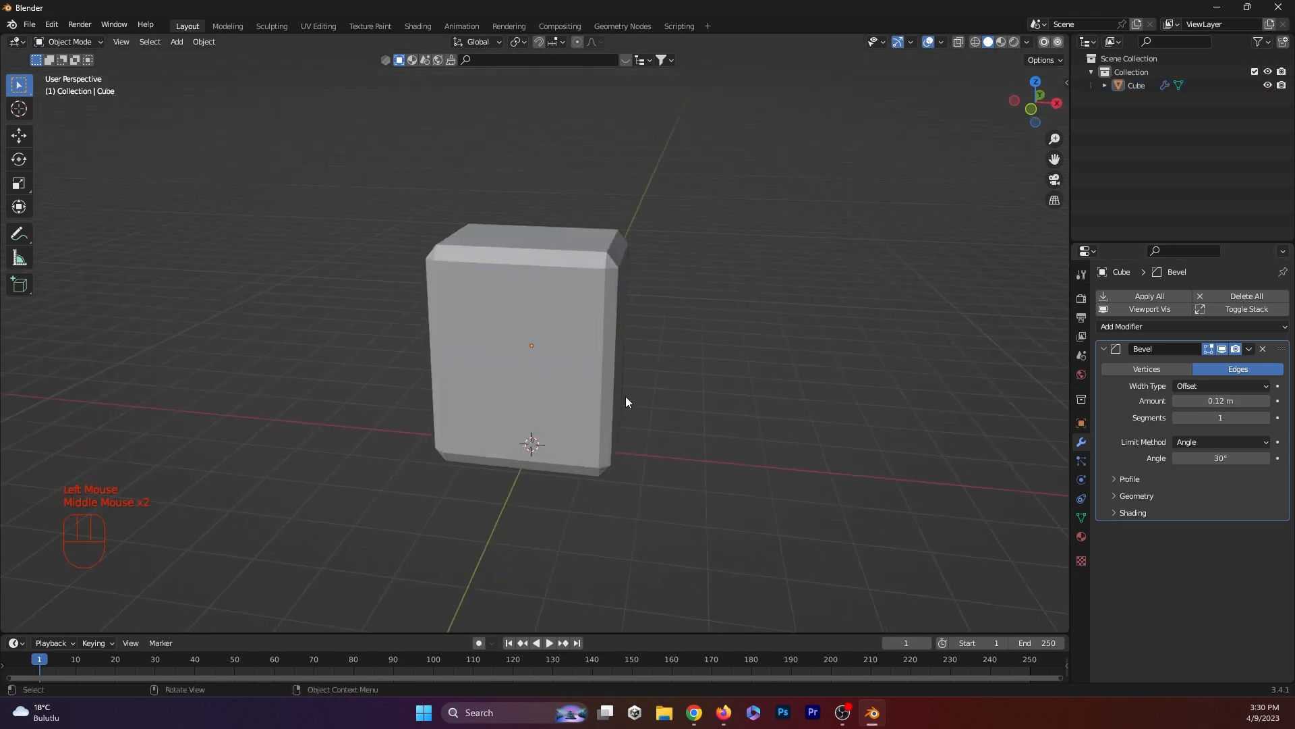
- Using the 3D Cursor as pivot, add a horizontal loop cut around the cube's middle and scale it up by about 1.4
click(518, 42)
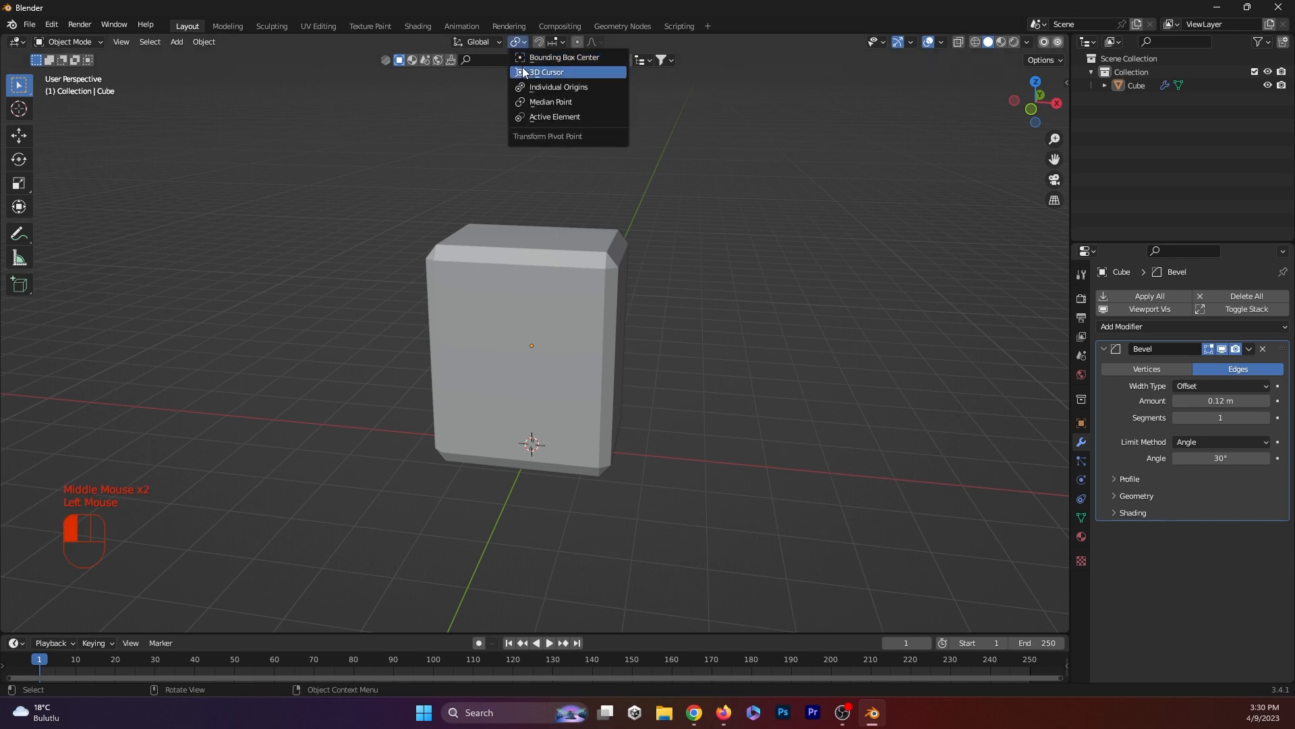
click(544, 72)
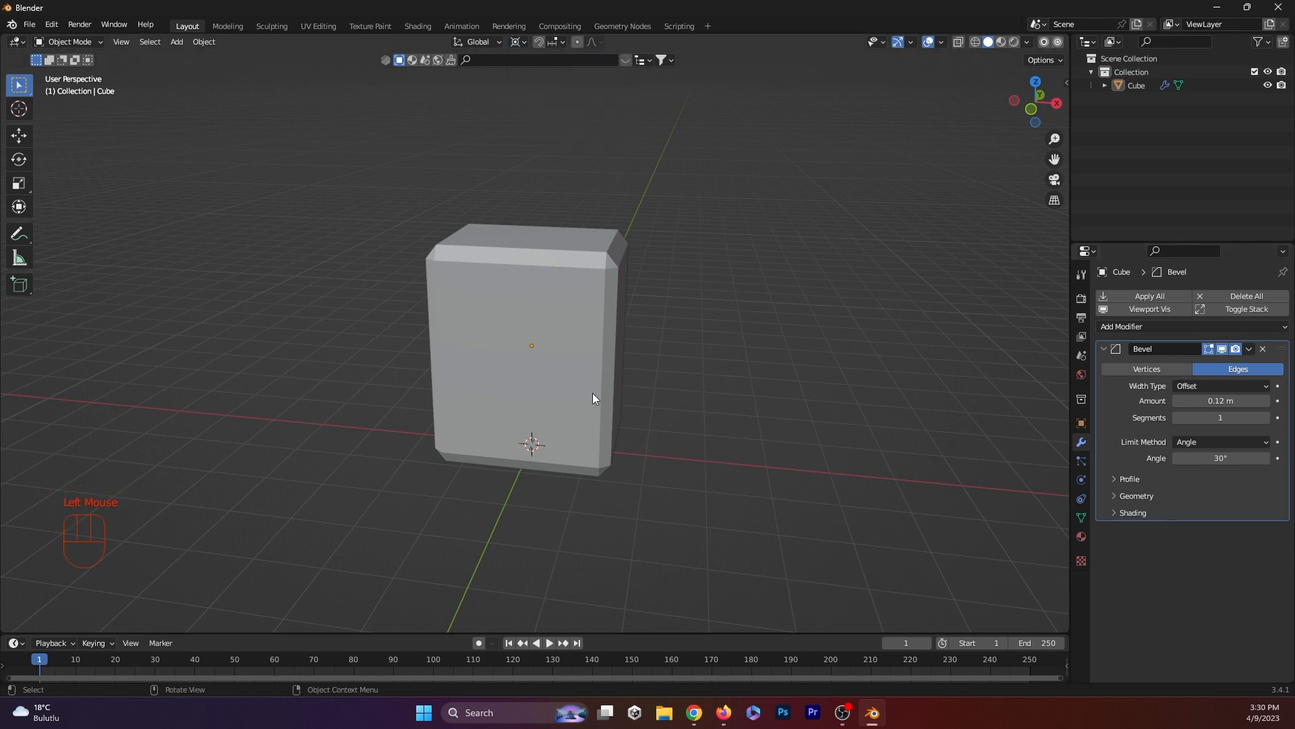
key(Tab)
key(ctrl+r)
click(607, 356)
click(607, 356)
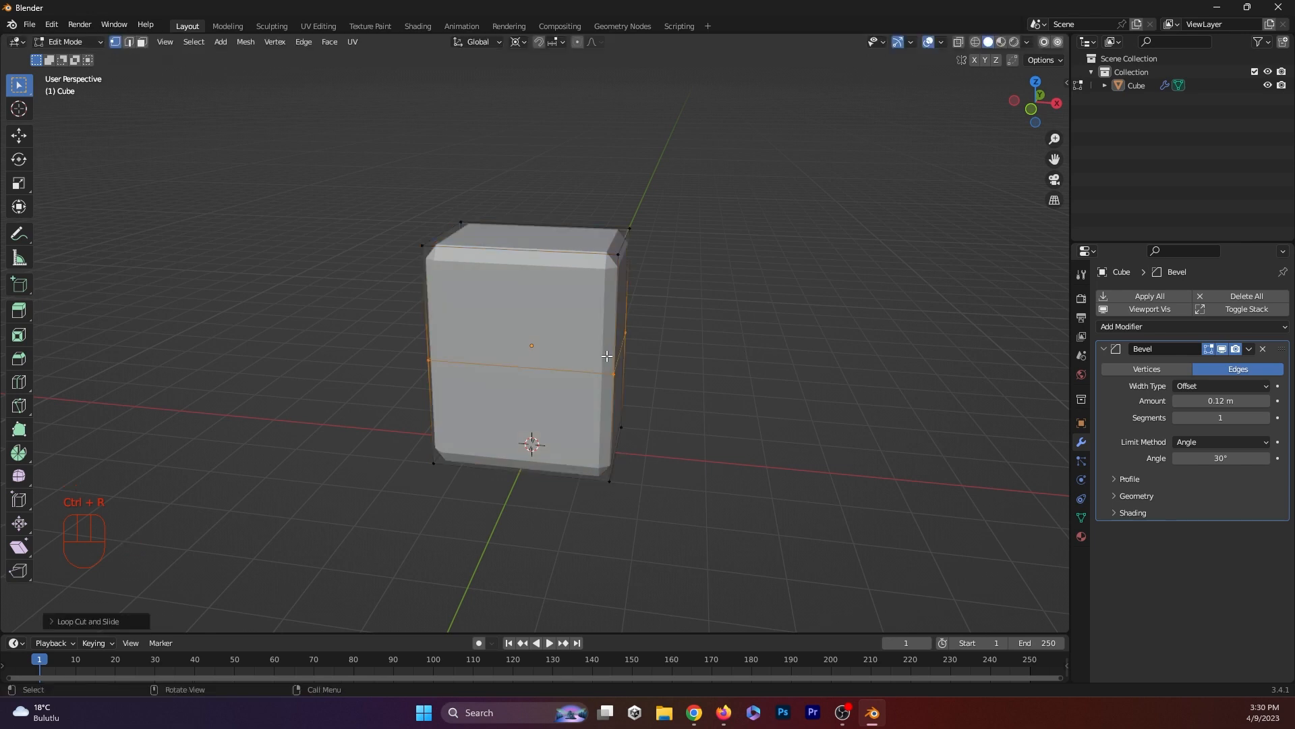
key(s)
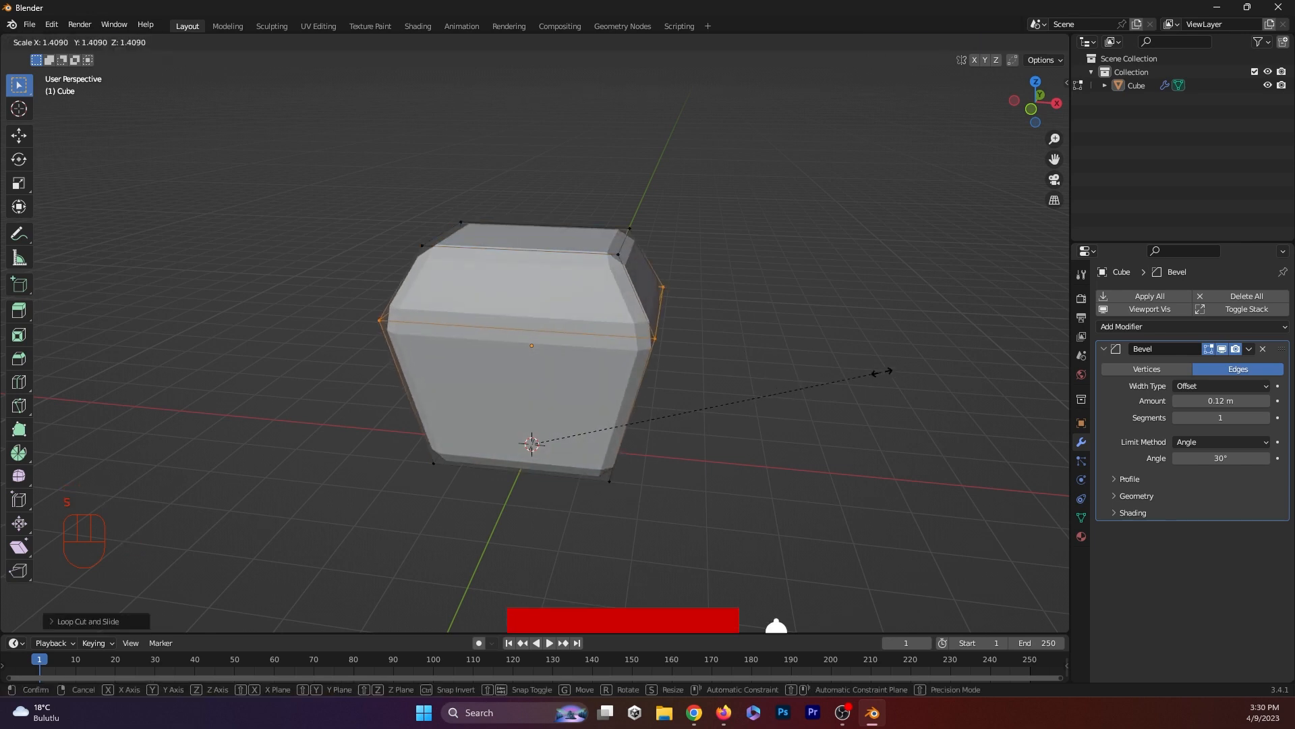
click(711, 370)
- Scale the cube's bottom face down to about 0.89 around the 3D cursor
middle_drag(711, 371, 535, 448)
click(728, 450)
key(3)
click(607, 444)
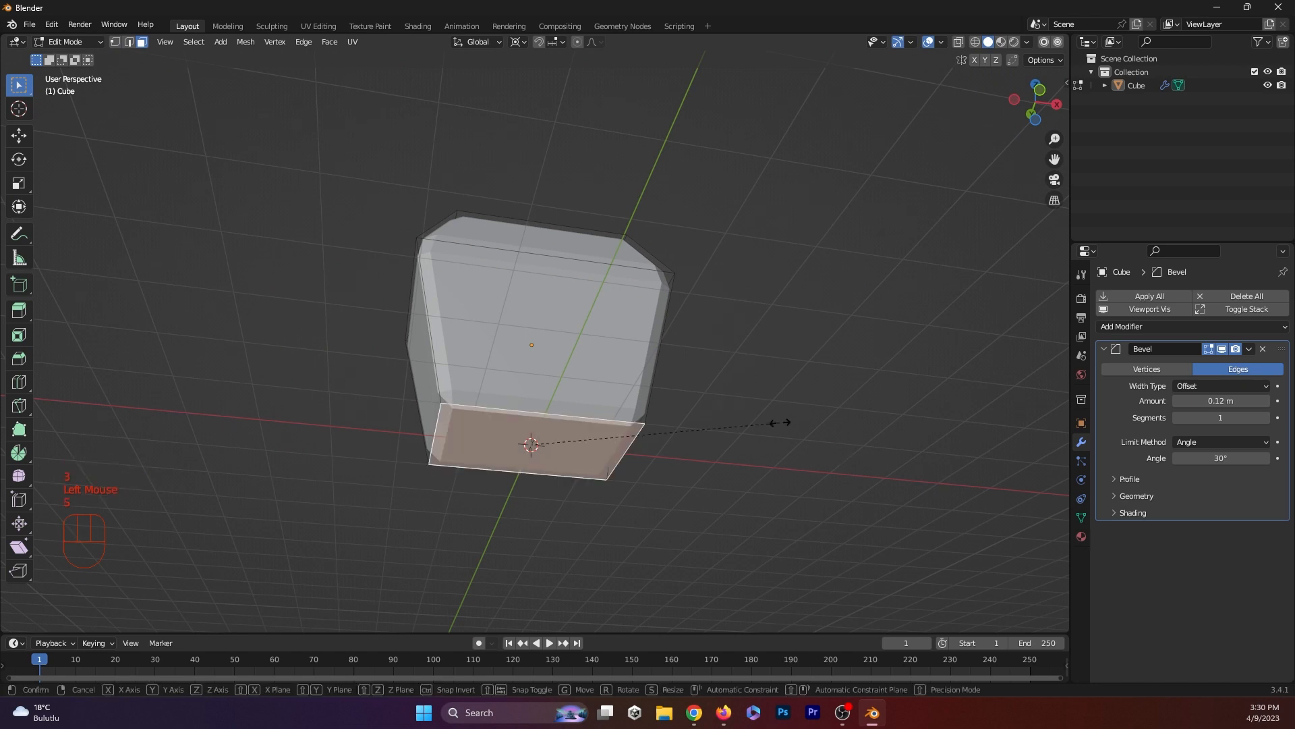
key(s)
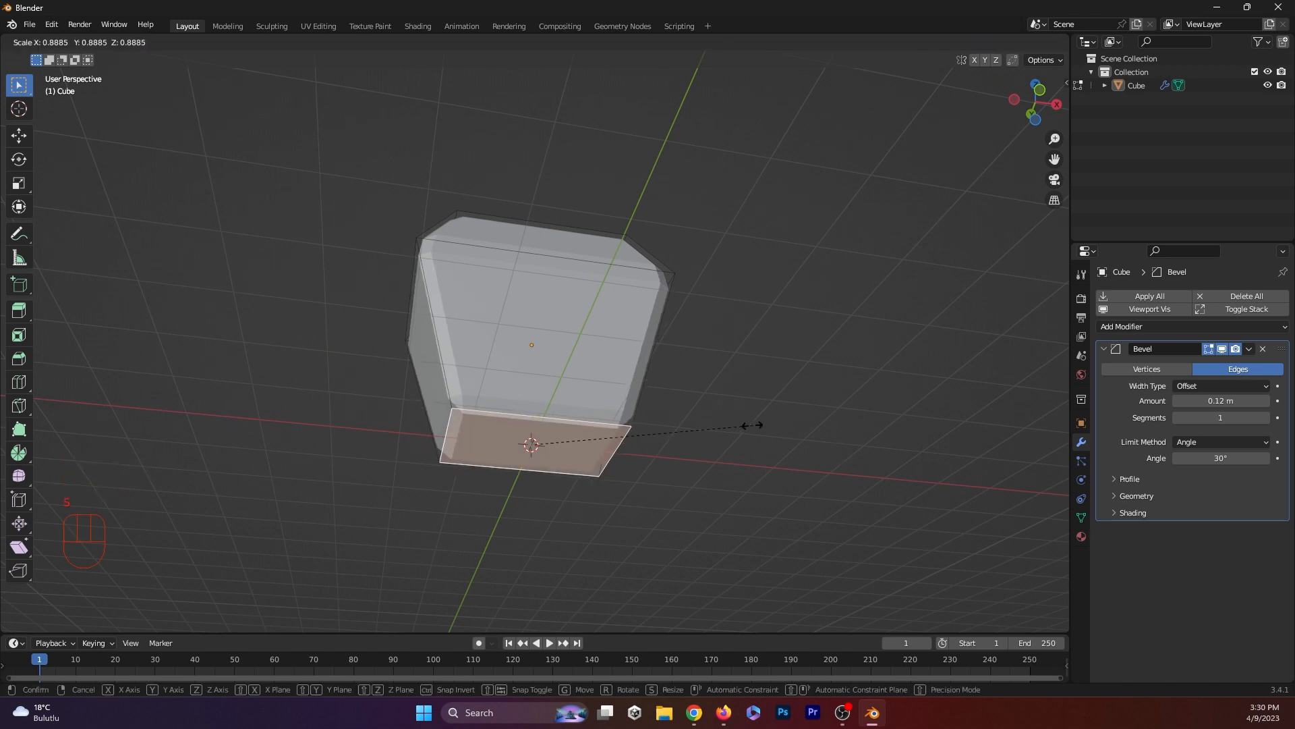
click(753, 425)
- Narrow the bottom face further along X in front view and return to Object Mode with the cube selected
key(KP_1)
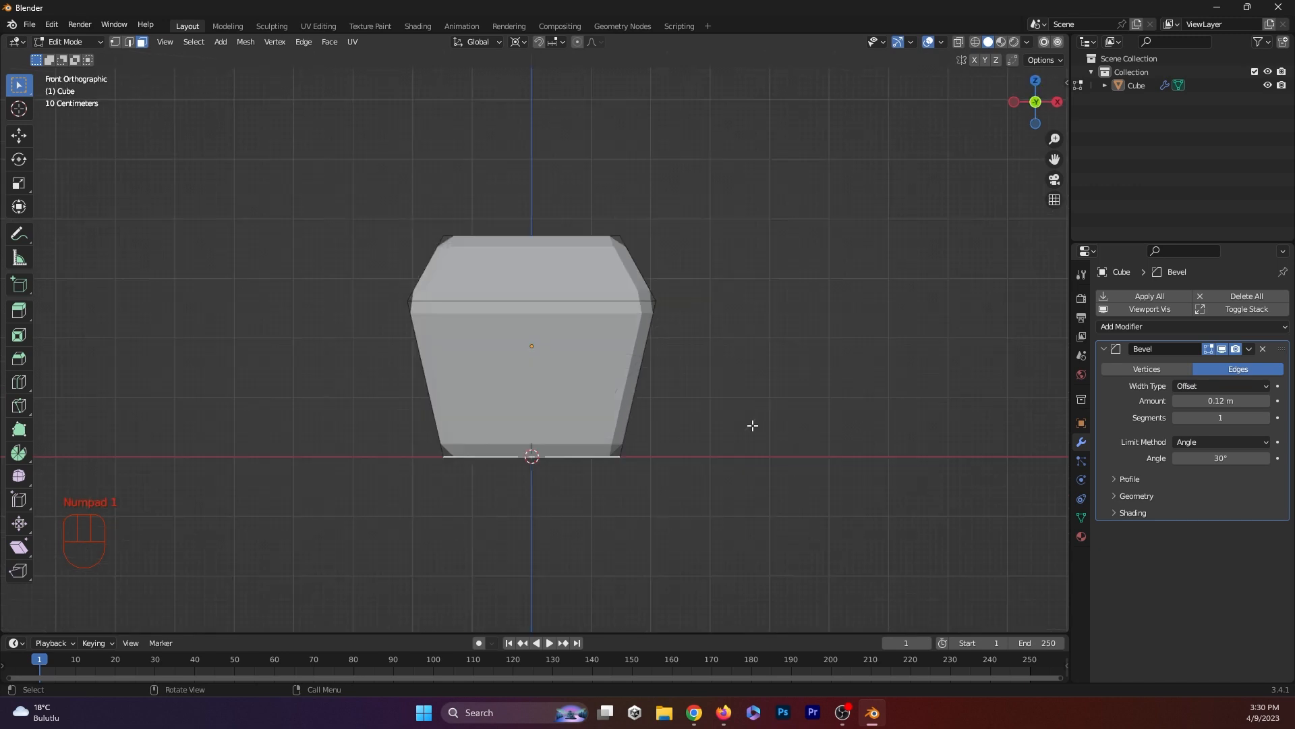
key(s)
key(x)
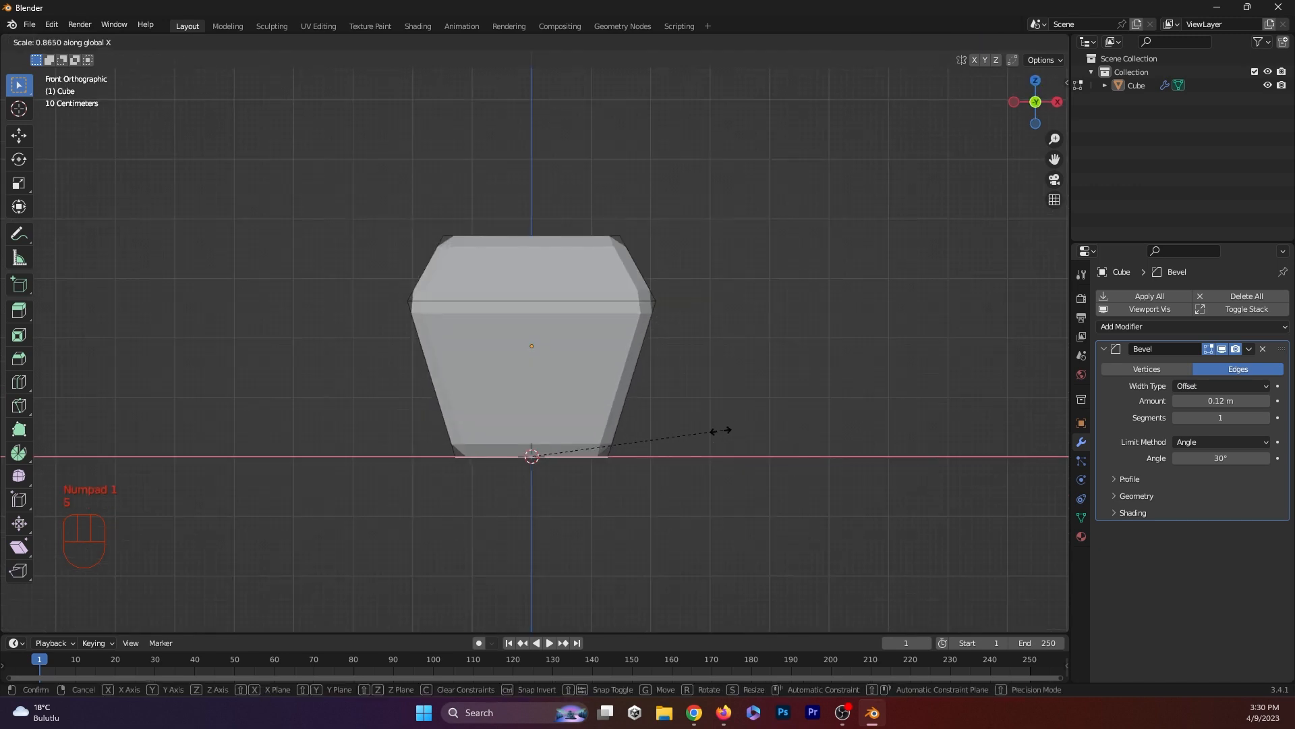
click(696, 431)
middle_drag(697, 431, 621, 344)
scroll(675, 382, down, 1)
scroll(675, 383, up, 2)
key(Tab)
click(632, 327)
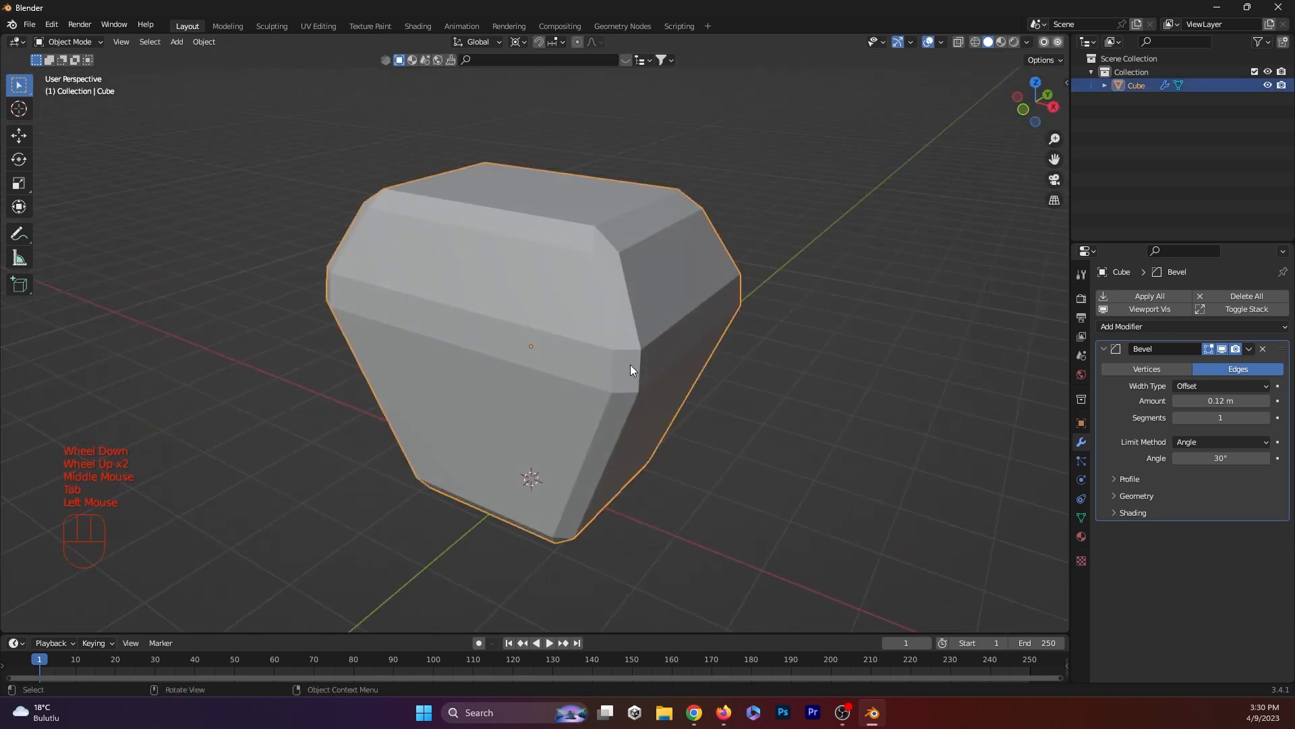
- Set the Bevel modifier's amount to 0.1 m and its segments to 7
drag(1214, 401, 1248, 418)
click(888, 375)
key(Tab)
key(Tab)
middle_drag(793, 410, 626, 367)
- Apply Shade Auto Smooth to the beveled cube
click(574, 321)
right_click(570, 321)
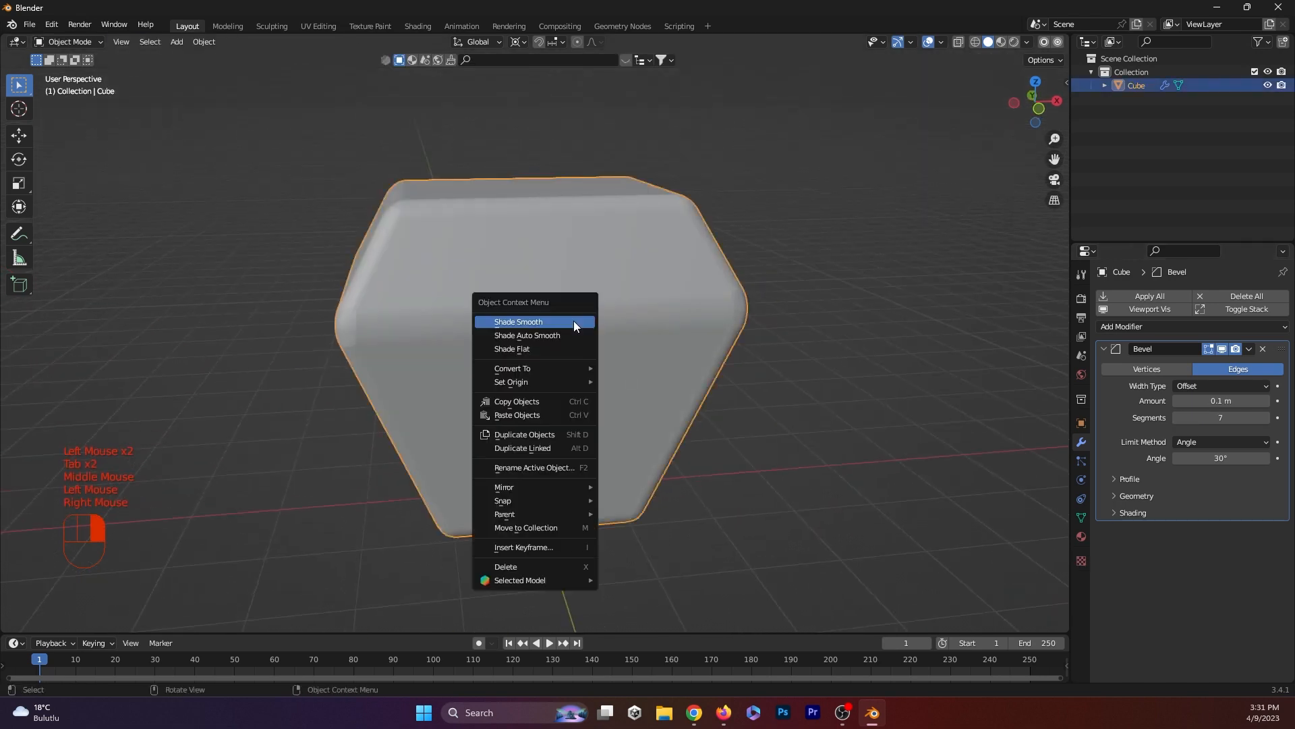
click(570, 331)
click(900, 337)
middle_drag(843, 351, 836, 317)
- Add a Solidify modifier to the beveled cube and set its thickness to 0.24 m
click(483, 305)
click(1168, 326)
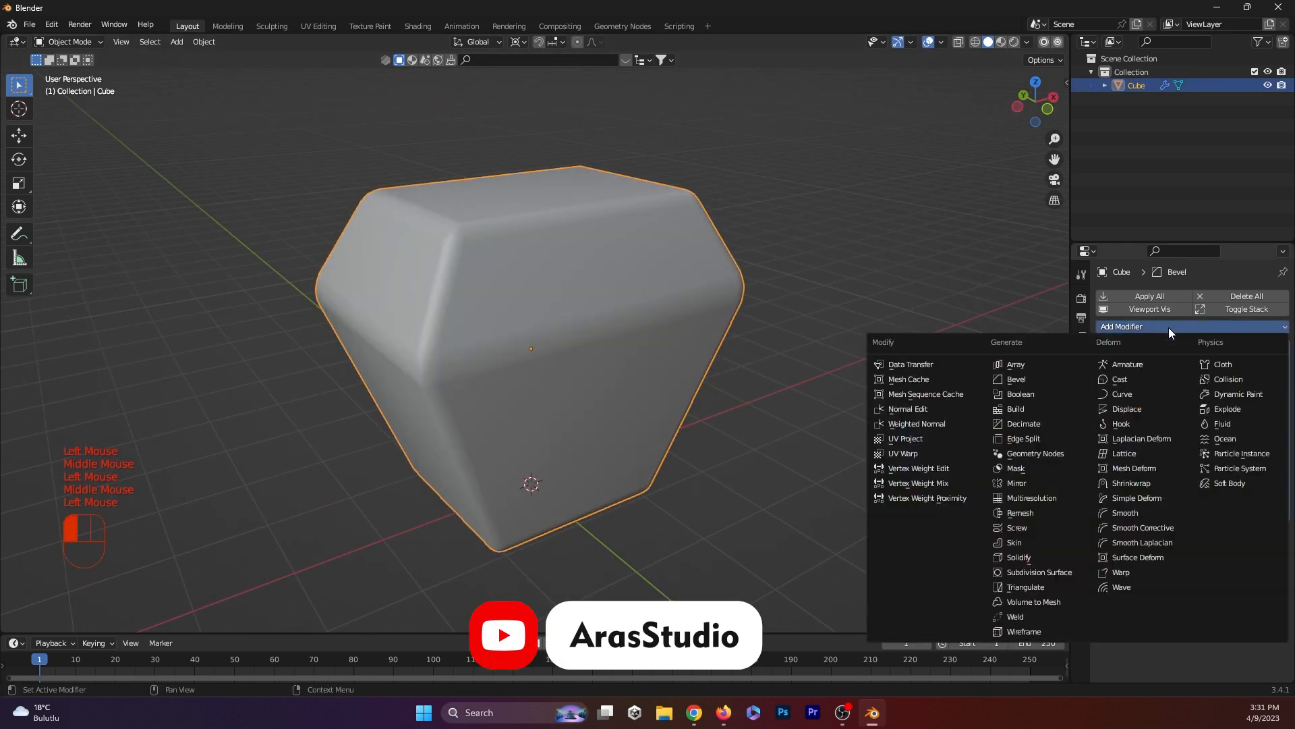
click(1021, 557)
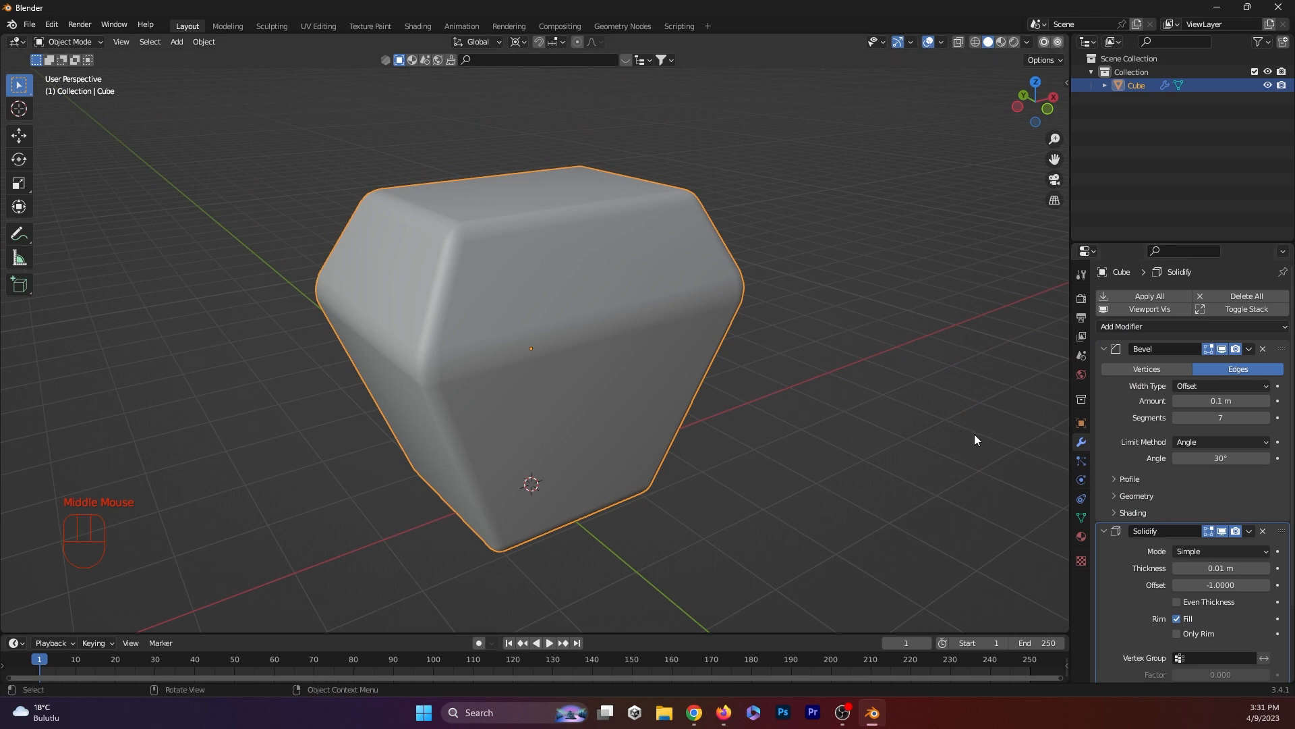
middle_drag(966, 429, 824, 459)
click(1105, 349)
mouse_move(1218, 404)
mouse_down()
mouse_move(1242, 403)
mouse_move(1206, 418)
mouse_up()
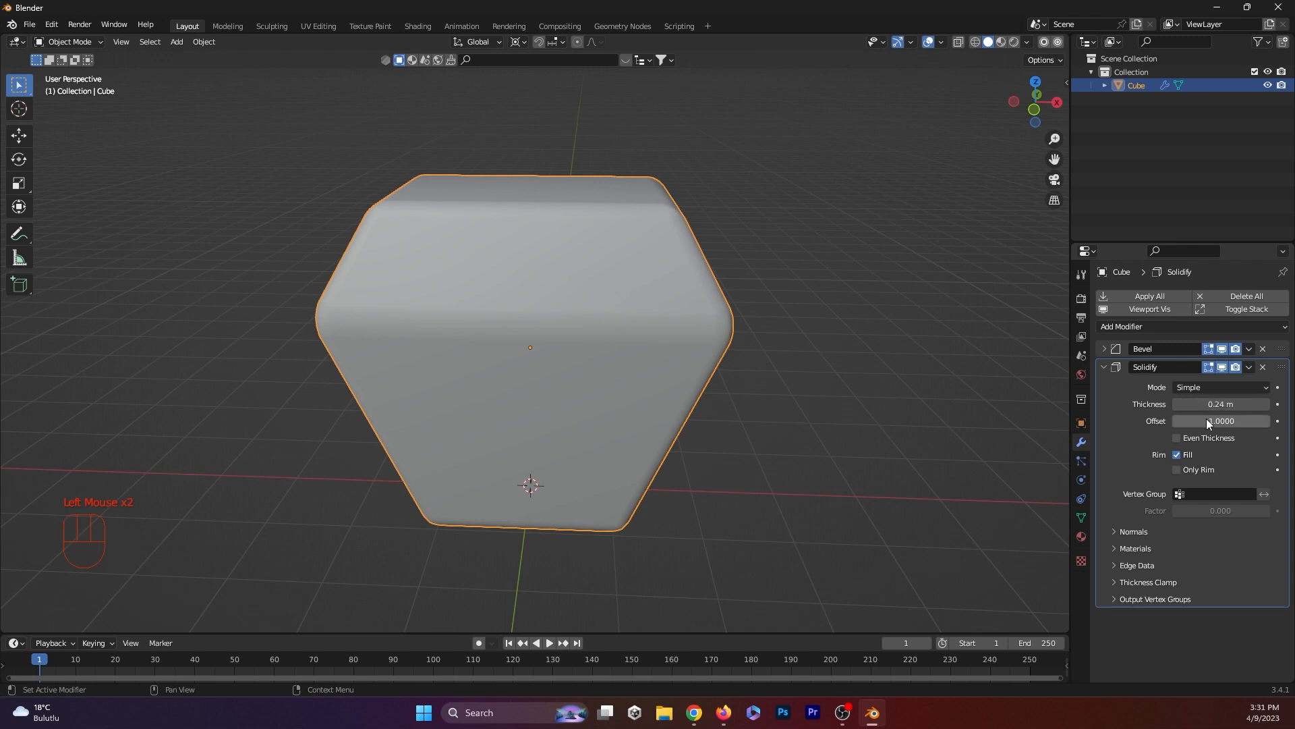
- With X-ray display on, reduce the Solidify thickness to 0.07 m and enable Even Thickness
key(alt+z)
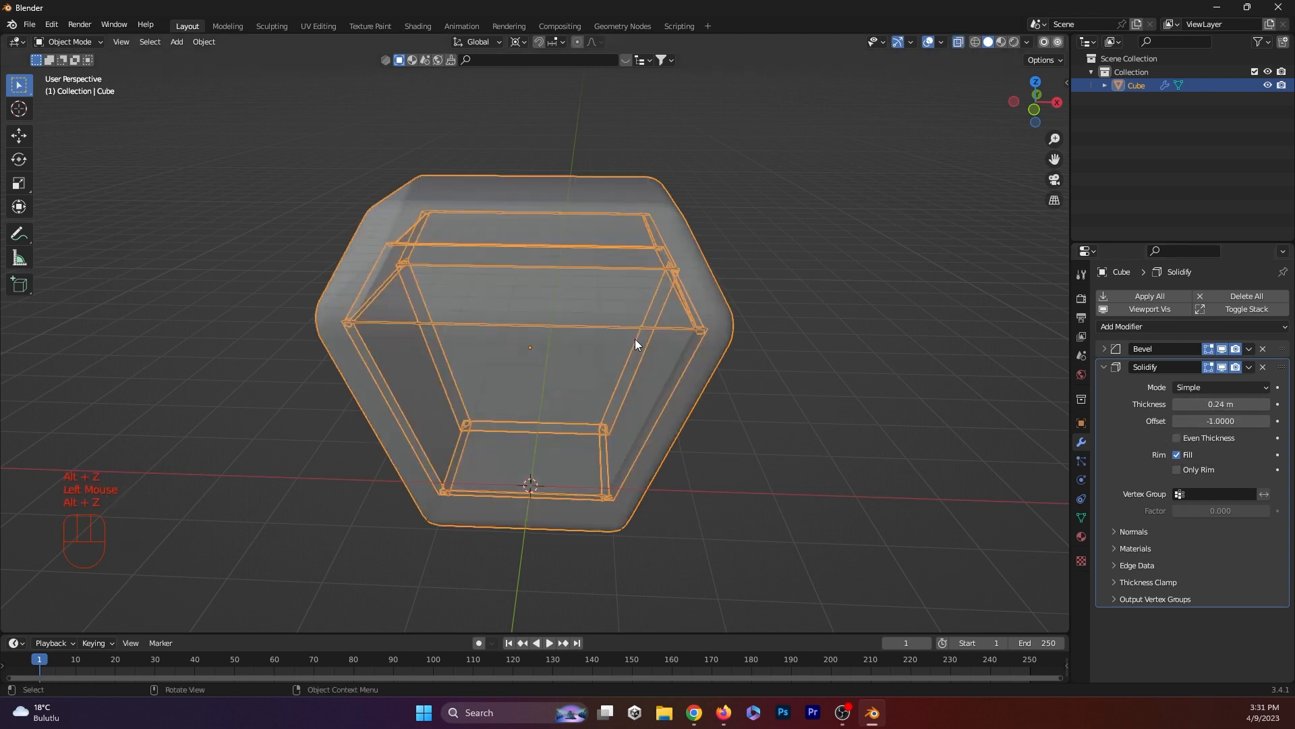
click(1217, 402)
click(1039, 417)
drag(1218, 403, 860, 405)
click(861, 405)
middle_drag(828, 422, 783, 396)
click(1178, 438)
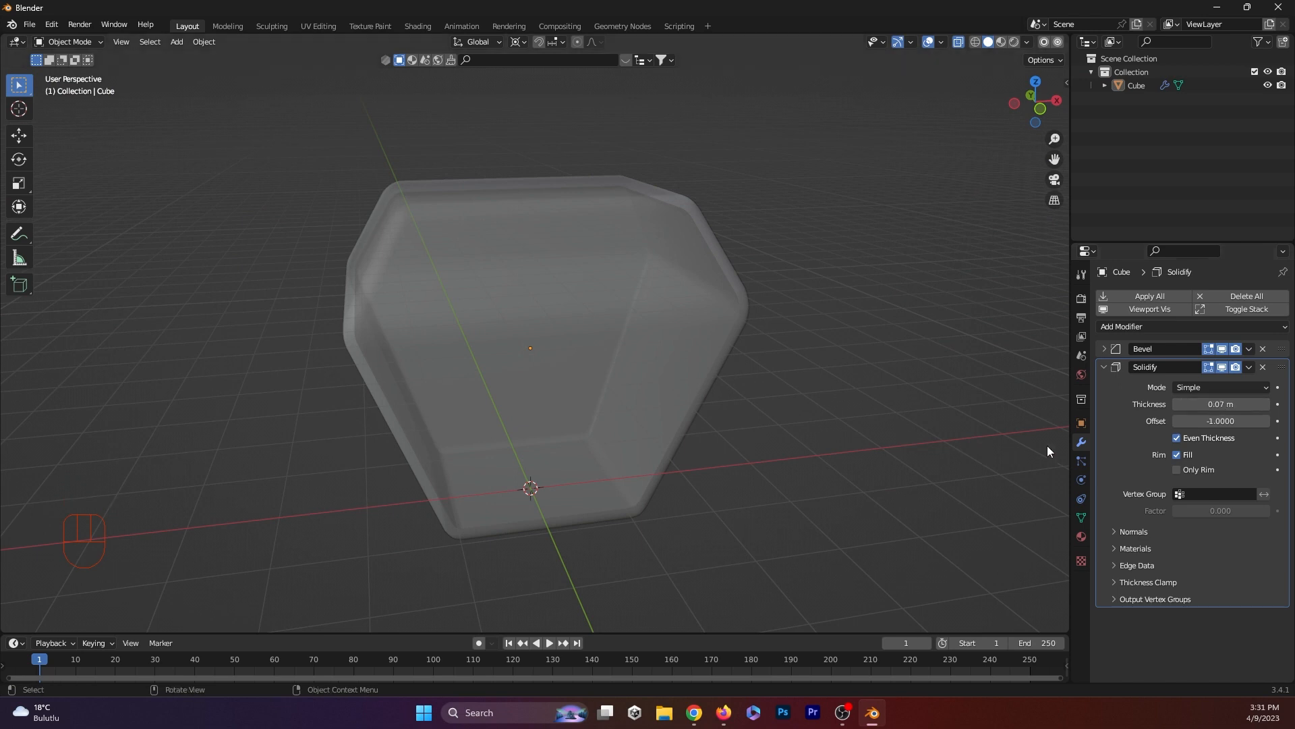
- Set the Solidify modifier's thickness to 0.09 m
mouse_move(1208, 404)
mouse_down()
mouse_move(1241, 404)
mouse_move(1215, 404)
mouse_up()
mouse_move(690, 472)
middle_down()
mouse_move(565, 563)
mouse_move(678, 456)
middle_up()
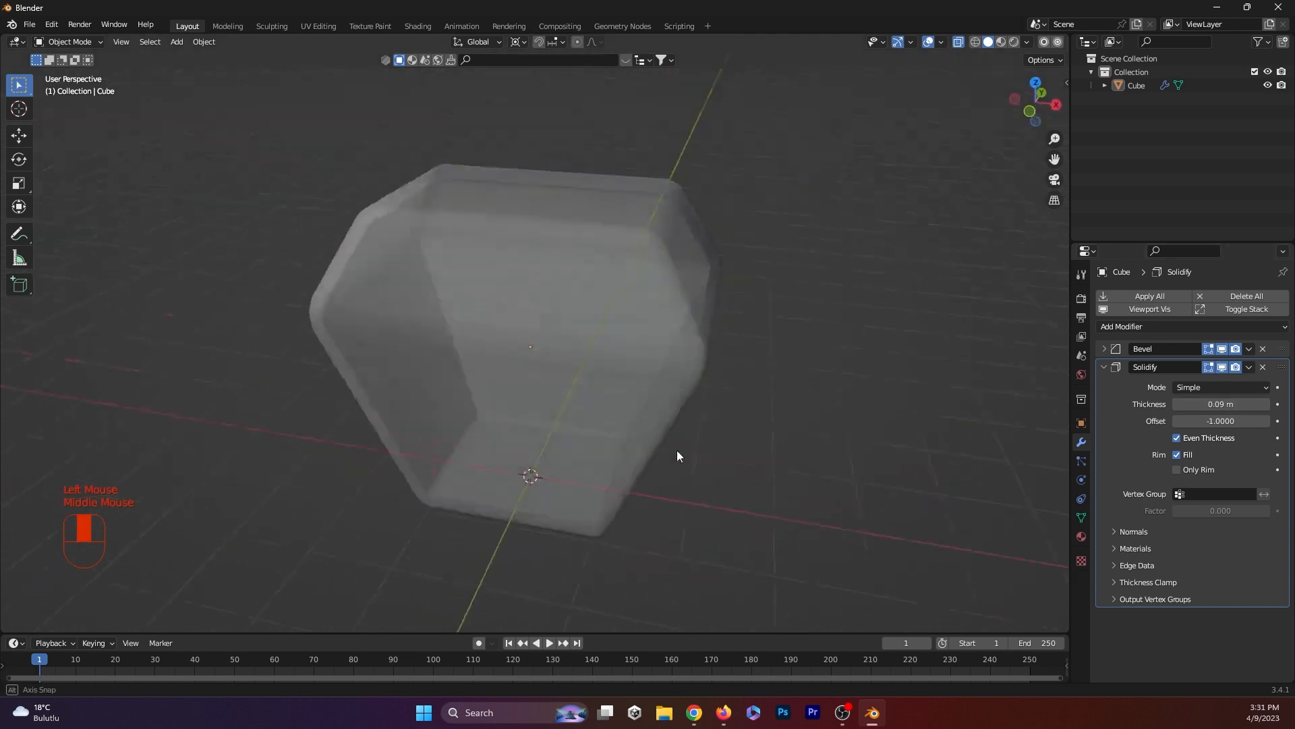
scroll(467, 471, down, 1)
scroll(467, 471, up, 2)
middle_drag(467, 471, 540, 424)
- Add a cylinder mesh in the front view and raise it along Z to the top of the bottle body
key(KP_1)
scroll(475, 456, down, 1)
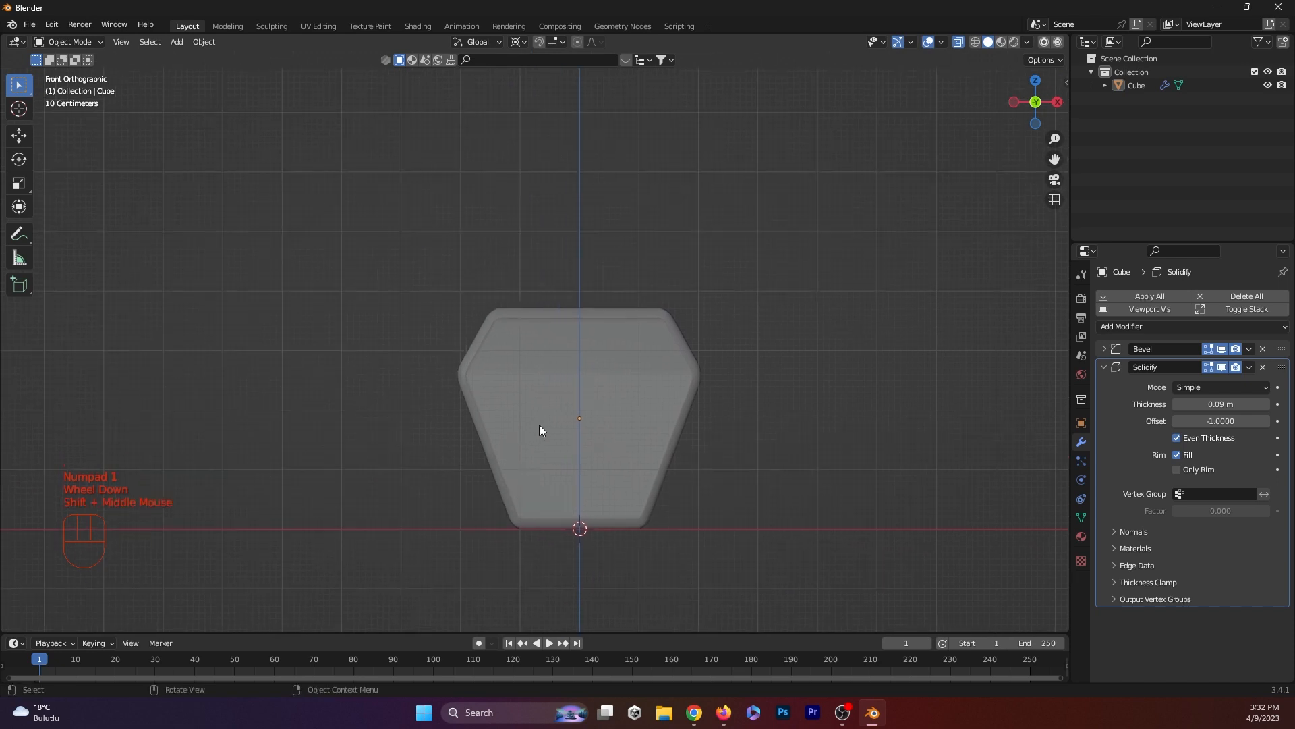
scroll(566, 513, up, 2)
shift+middle_drag(566, 513, 544, 414)
key(shift+a)
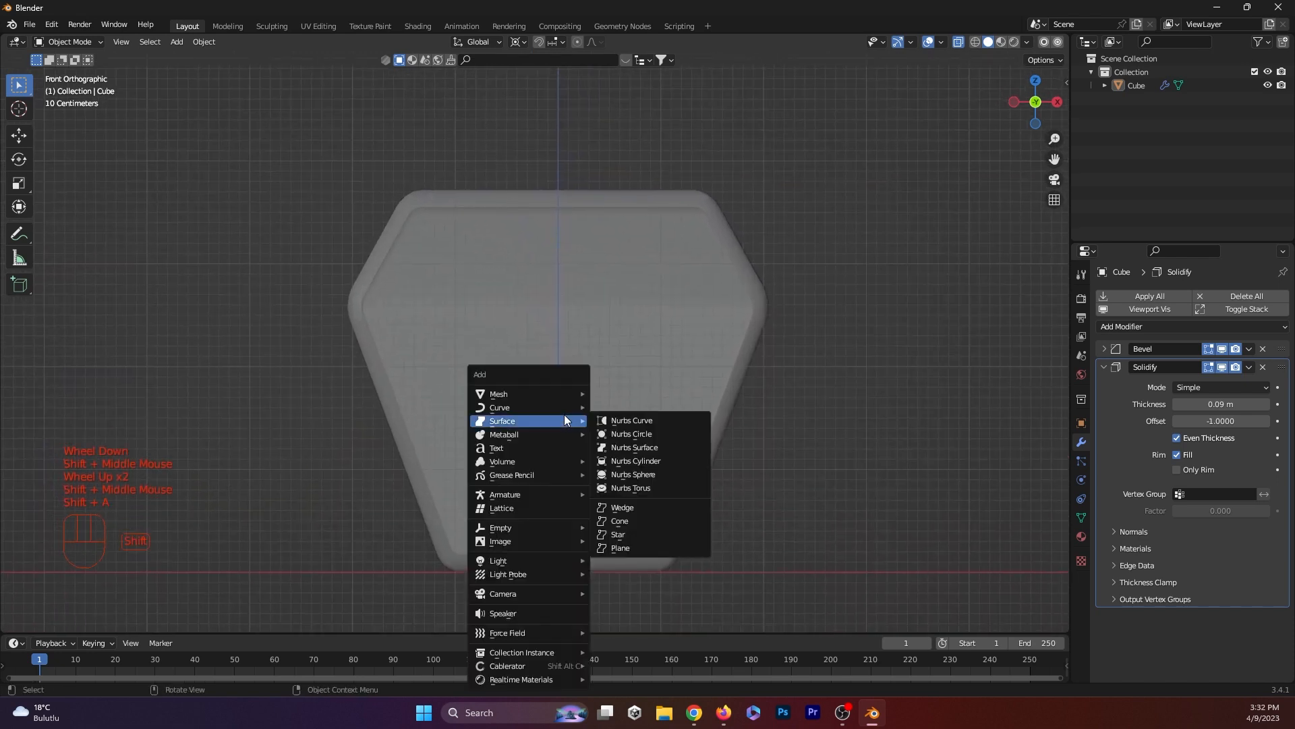
mouse_move(552, 398)
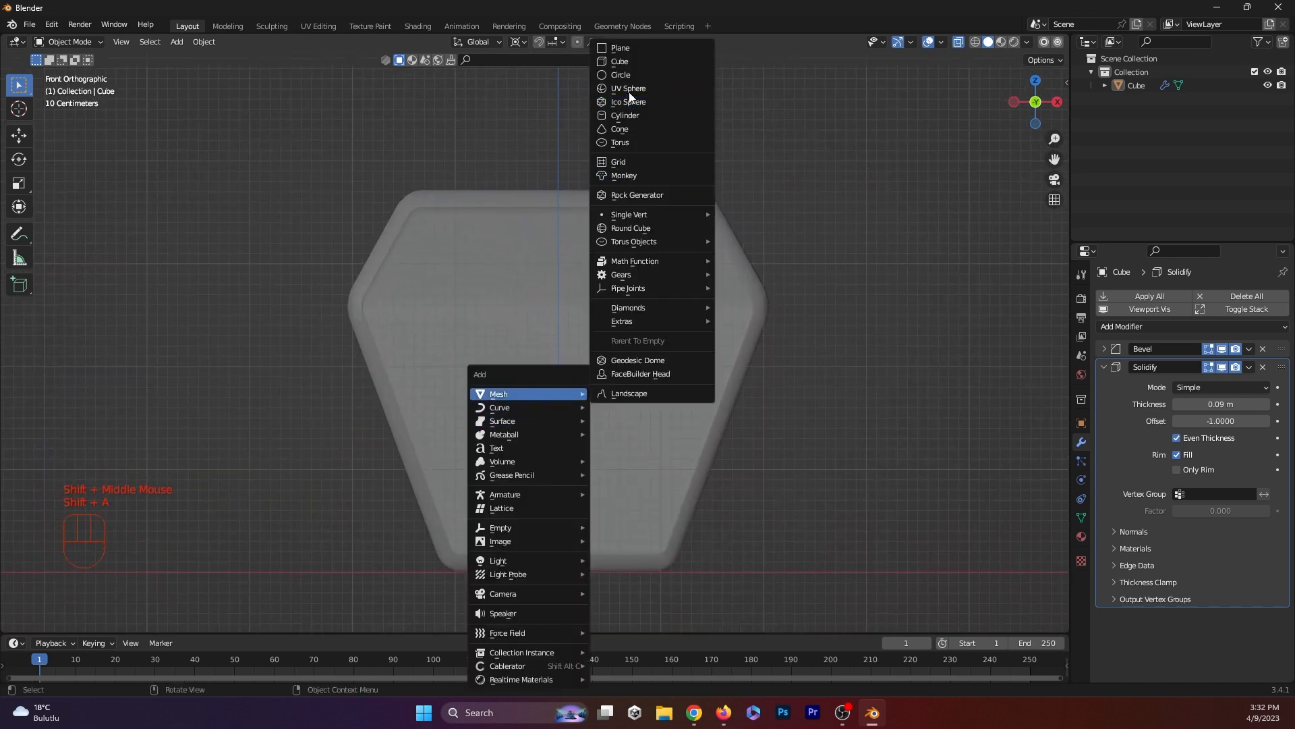
click(622, 116)
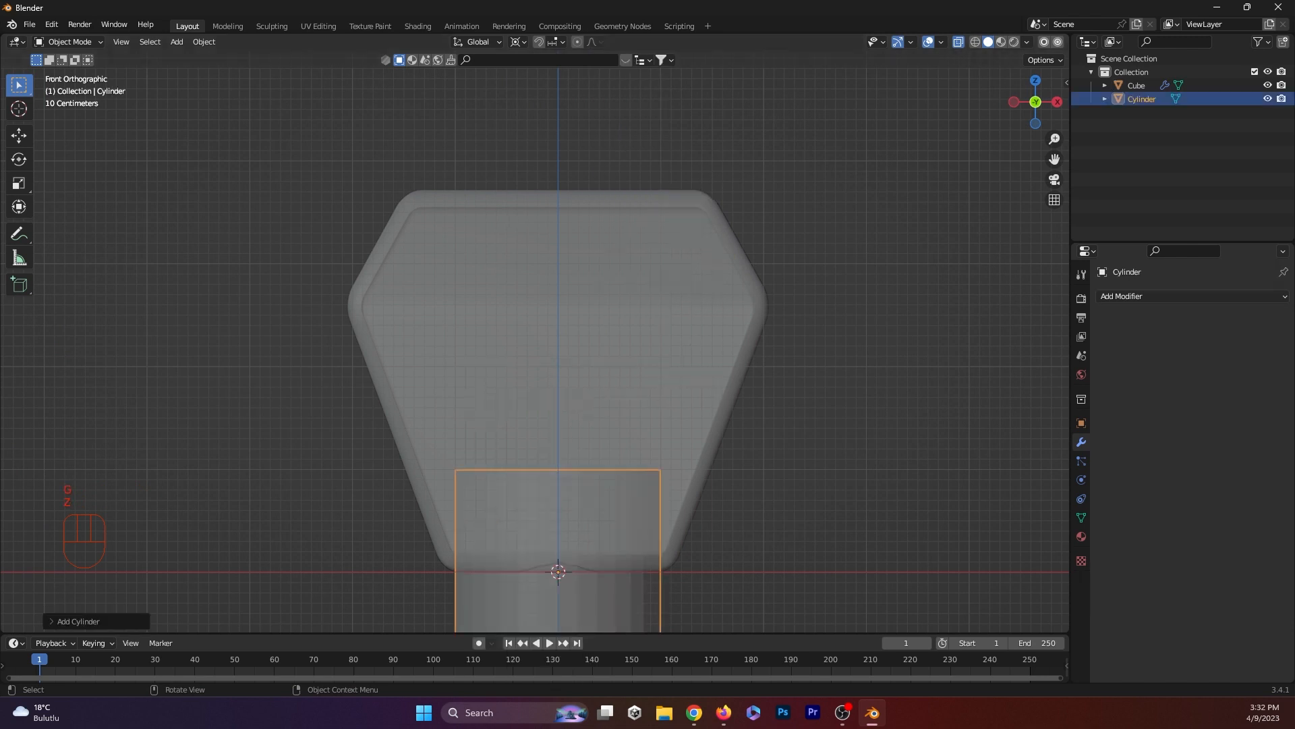
key(g)
key(z)
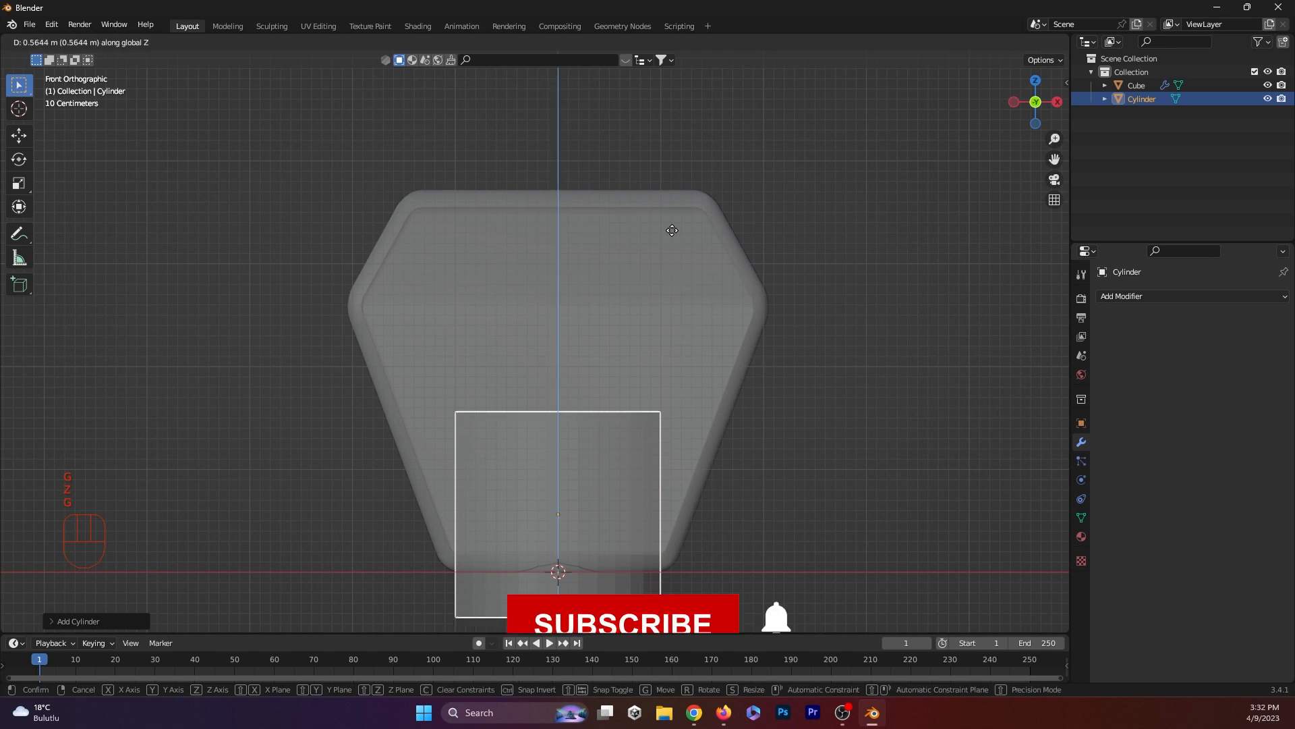
click(739, 480)
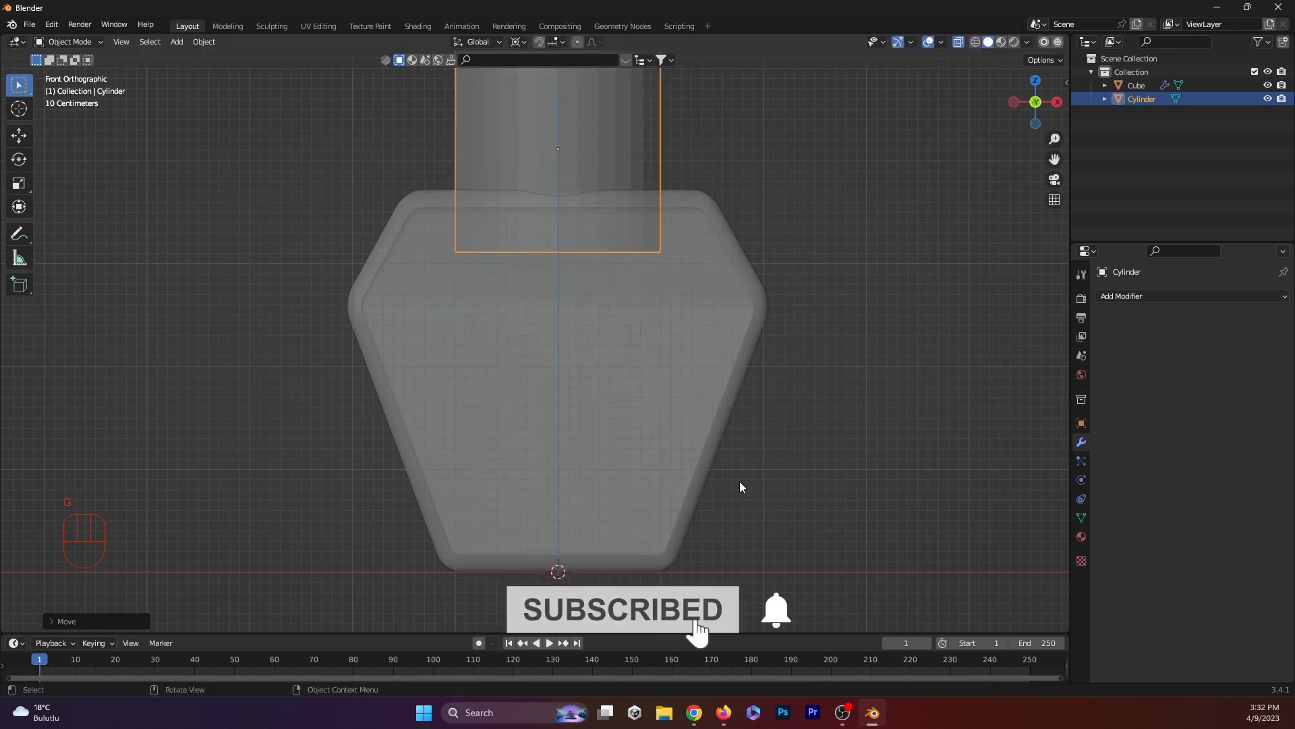
- Set the transform pivot point to Median Point and scale the cylinder down to about half its size
scroll(711, 435, down, 3)
key(s)
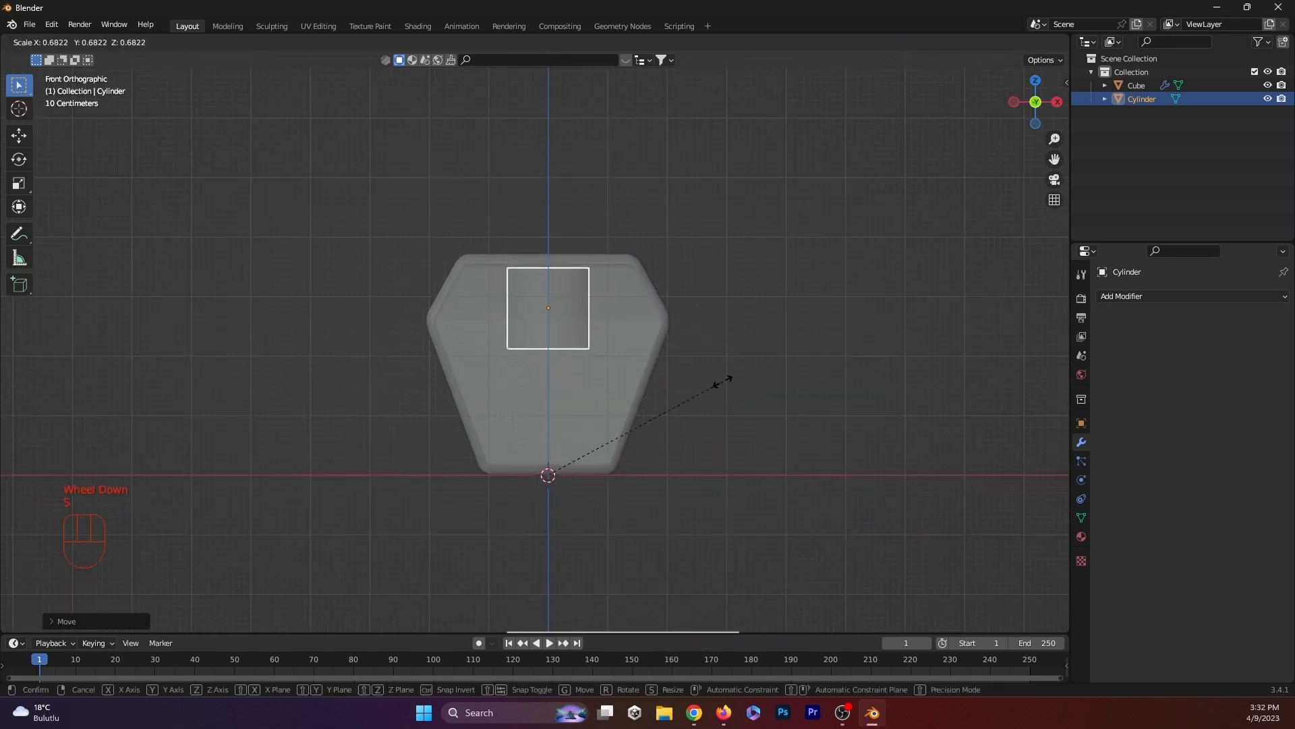
key(Escape)
click(517, 42)
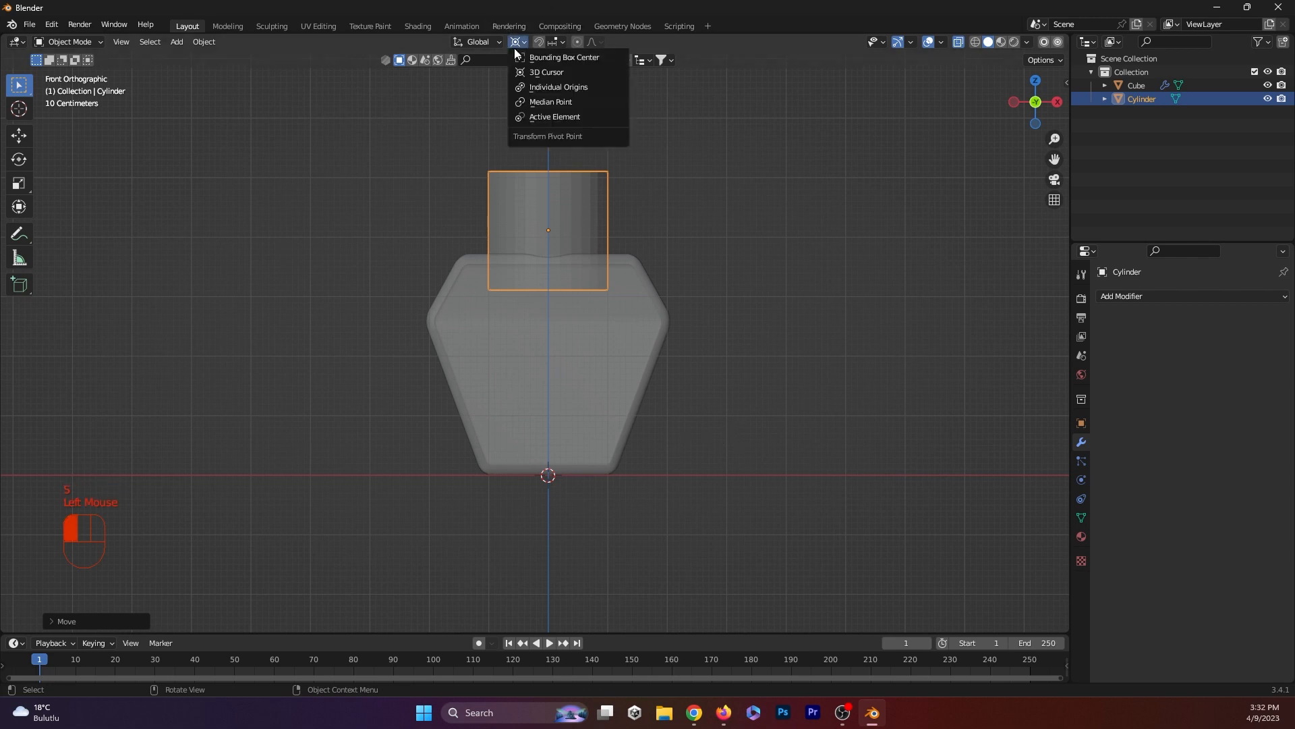
click(530, 99)
key(s)
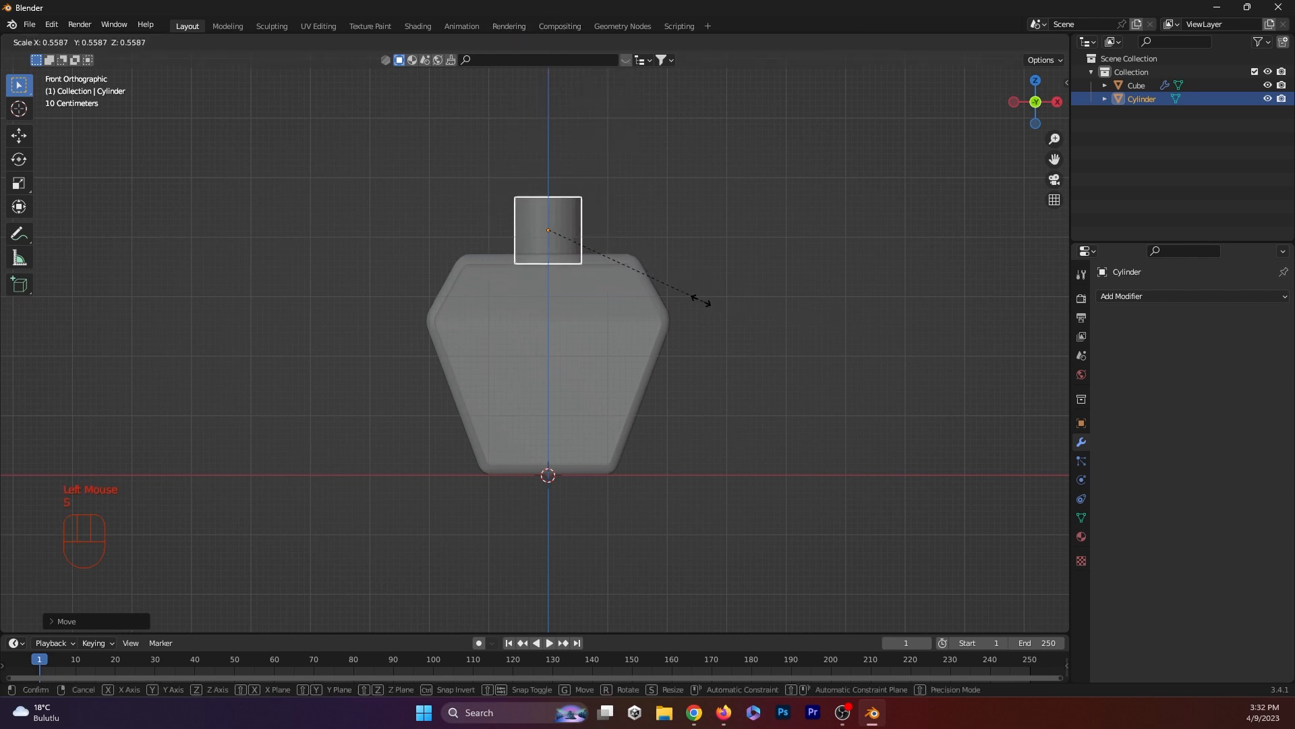
click(679, 297)
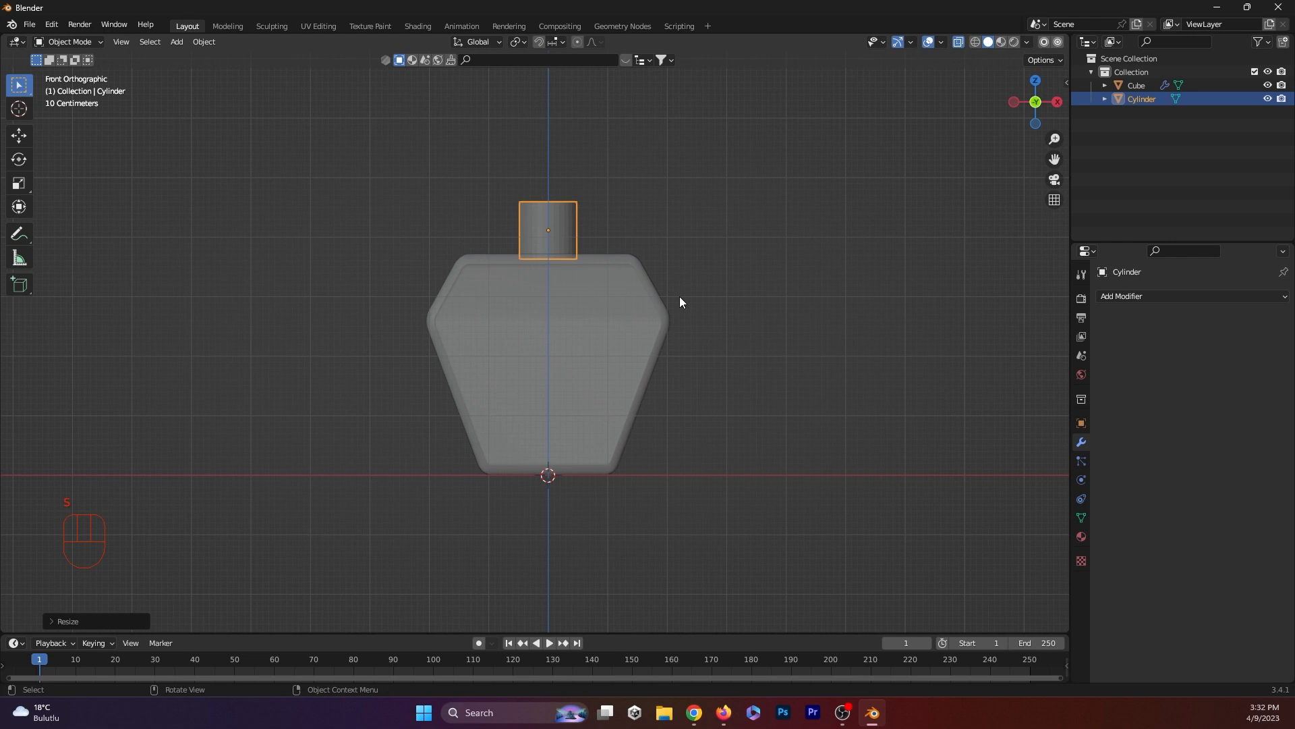
- Lower the cylinder along Z so its base sinks into the top of the body as the bottle's neck
key(g)
key(z)
click(678, 303)
middle_drag(486, 252, 516, 286)
scroll(535, 254, up, 2)
shift+middle_drag(585, 290, 594, 459)
scroll(592, 407, up, 1)
mouse_move(592, 406)
middle_down()
mouse_move(577, 364)
mouse_move(602, 400)
middle_up()
key(g)
click(597, 402)
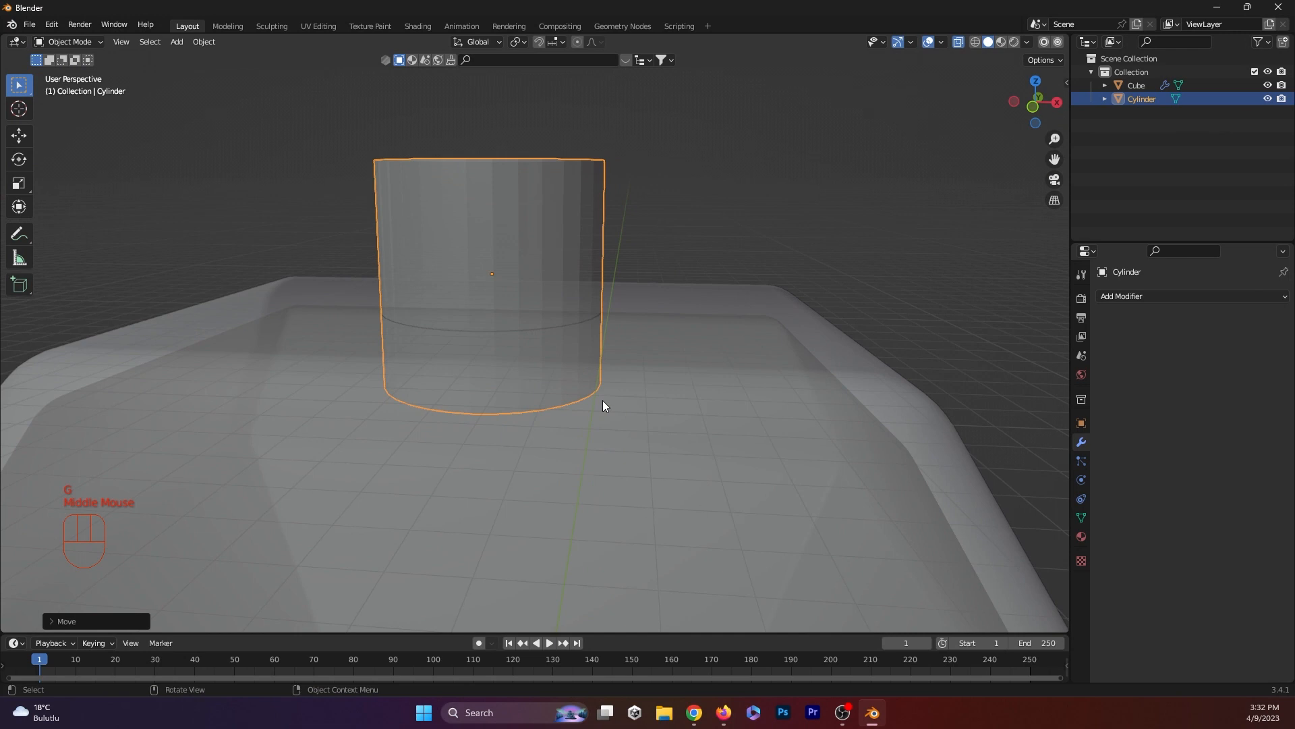
key(KP_1)
click(678, 211)
- Snap the 3D cursor to the selected neck cylinder and add a cube mesh there
middle_drag(708, 249, 567, 334)
scroll(574, 303, down, 3)
click(567, 330)
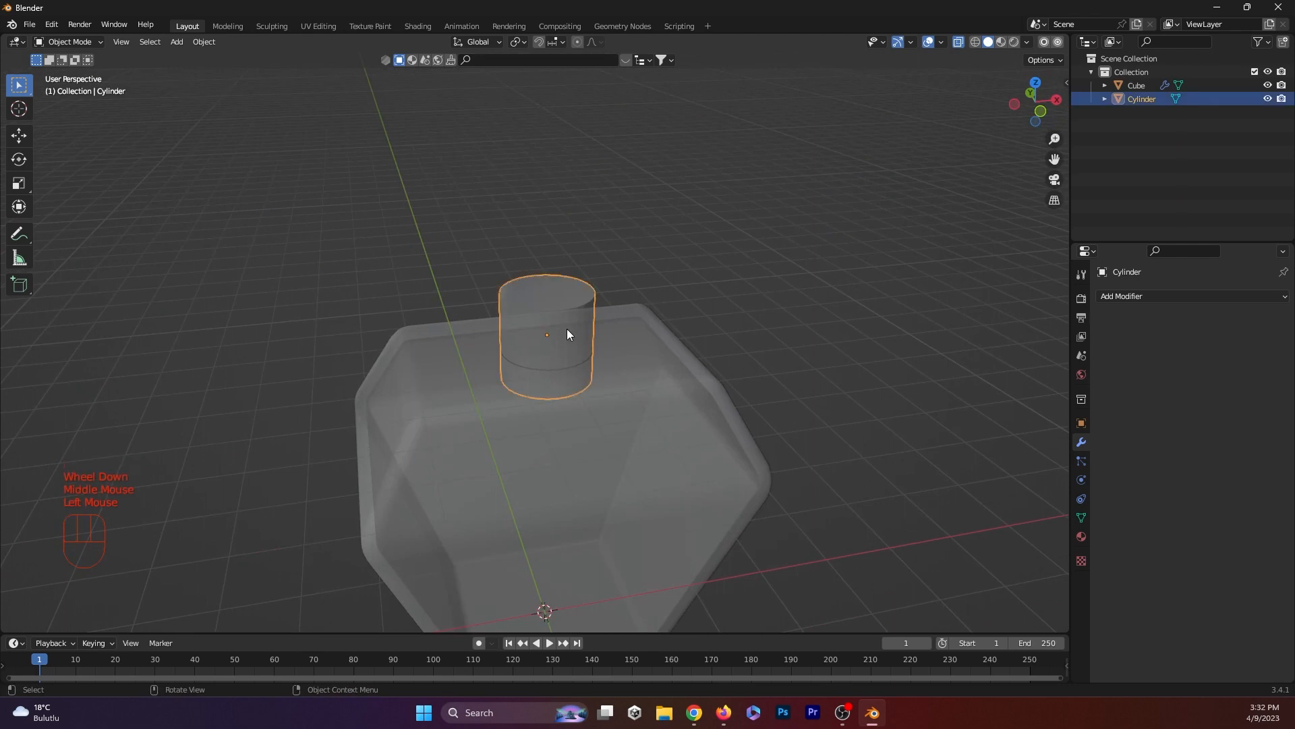
key(shift+s)
click(571, 416)
key(shift+a)
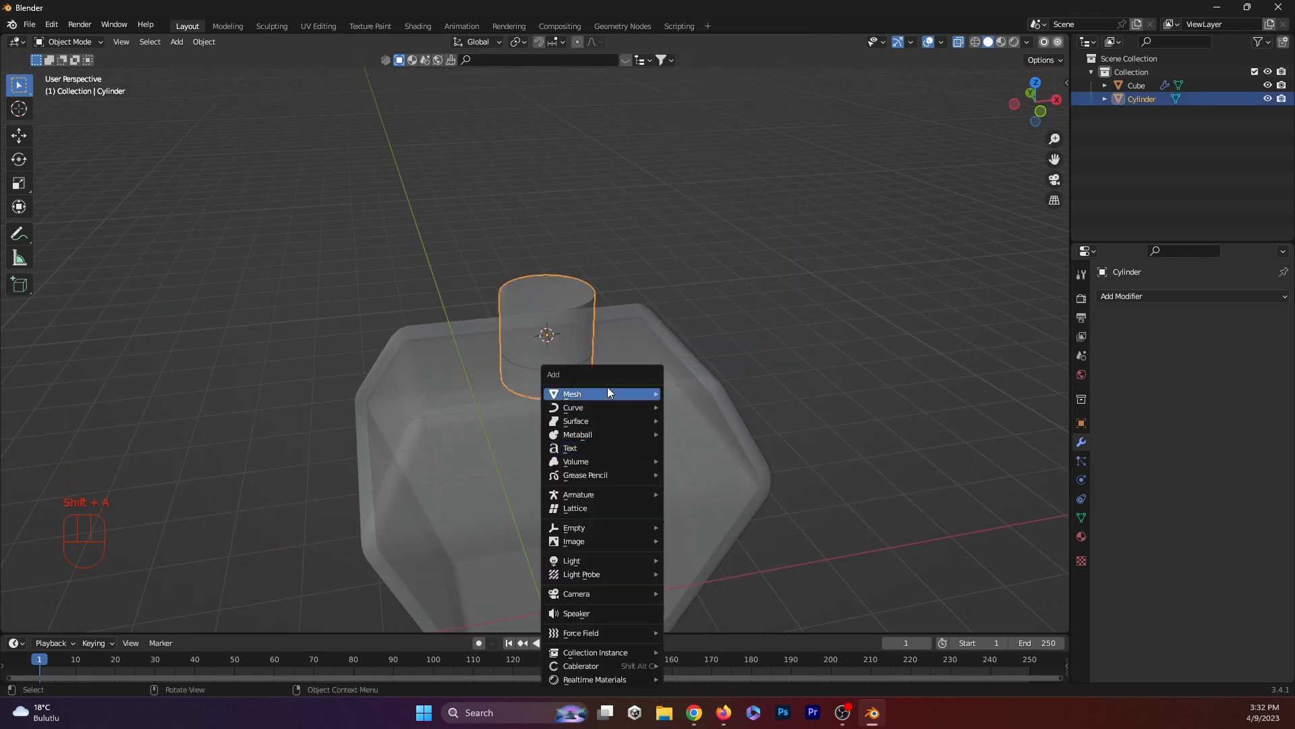
mouse_move(608, 387)
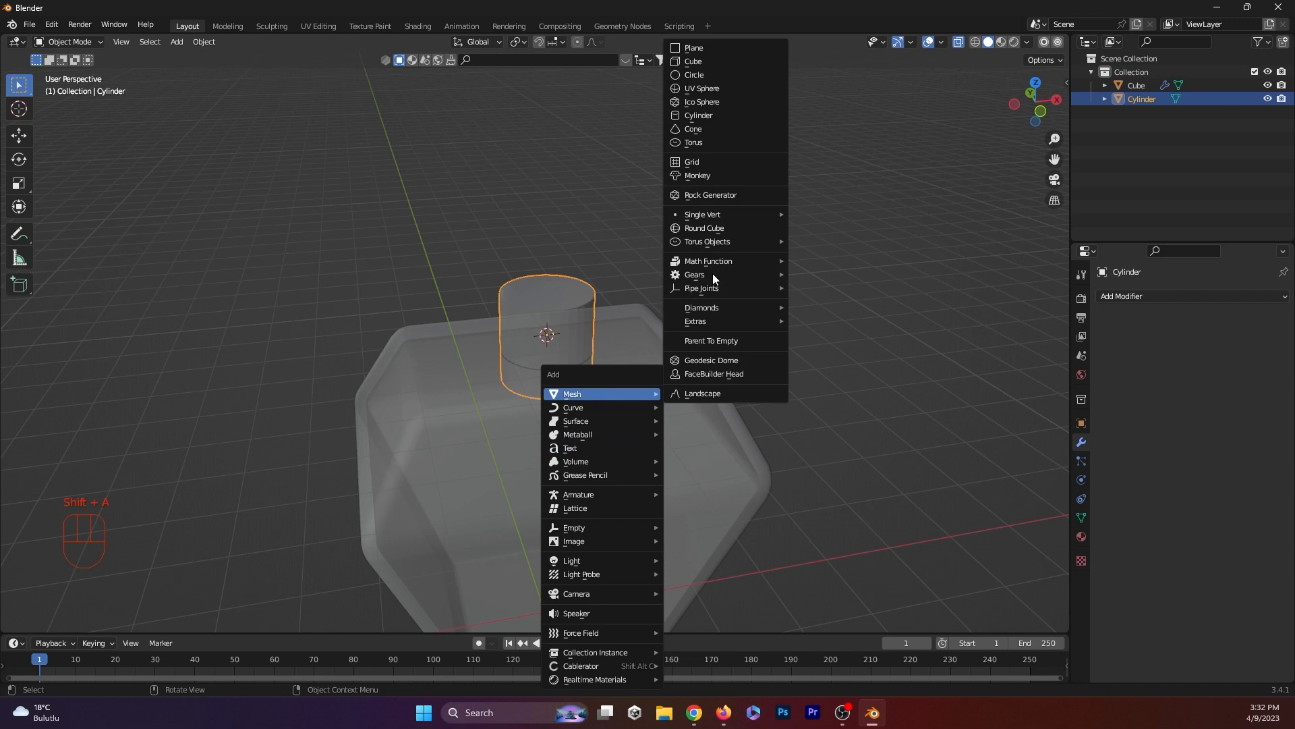
click(686, 62)
- Scale the new cube down to about 0.6 and raise it so it sits over the neck
middle_drag(730, 328, 690, 309)
key(KP_1)
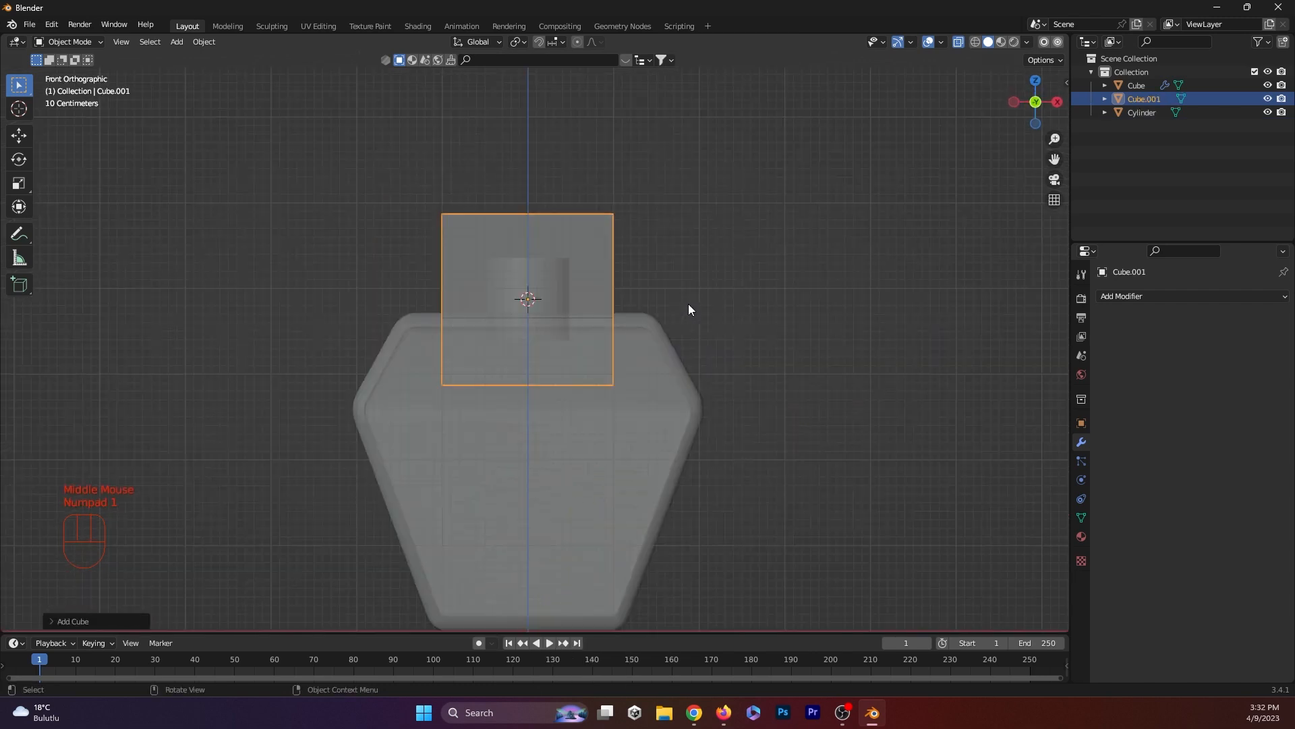
key(s)
click(622, 294)
key(g)
click(632, 263)
- Widen the cube horizontally and flatten it along Z into a low cap about twice as wide as it is tall
key(s)
key(z)
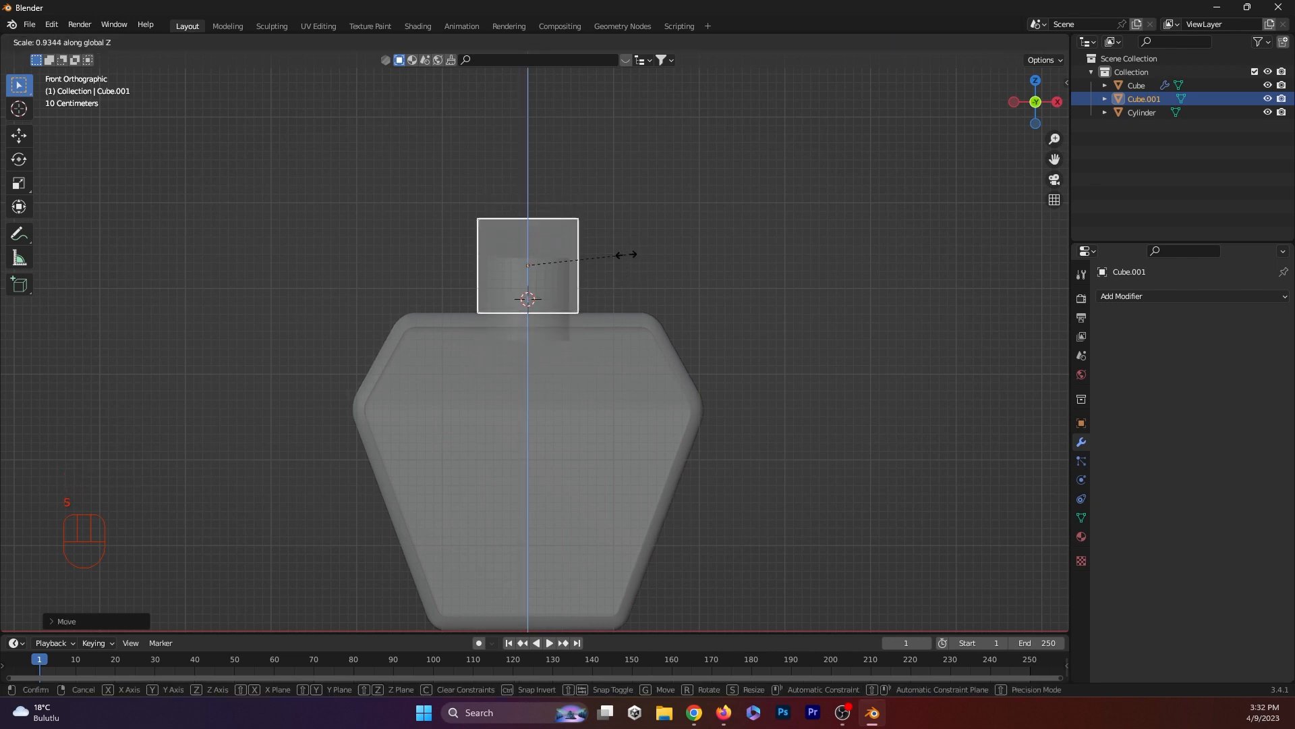
click(594, 280)
middle_drag(614, 301, 537, 324)
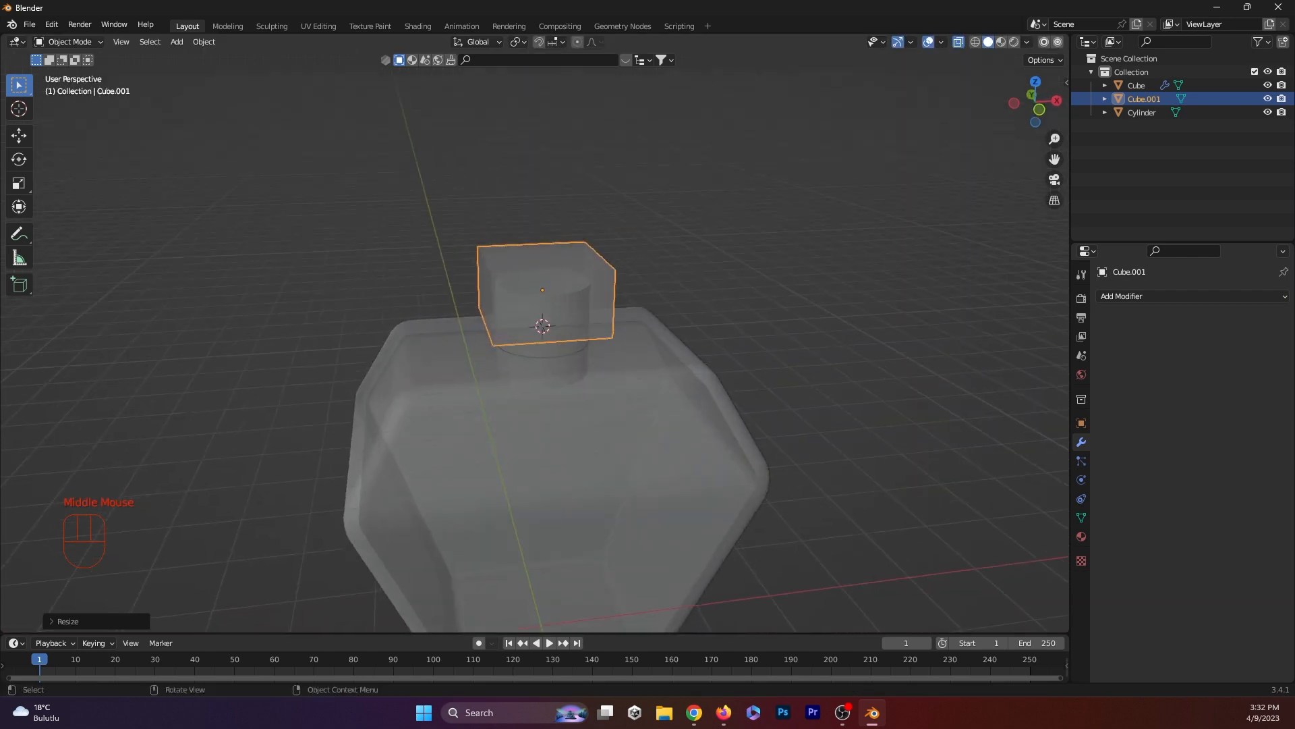
mouse_move(665, 350)
middle_down()
mouse_move(573, 399)
mouse_move(514, 355)
mouse_move(642, 308)
middle_up()
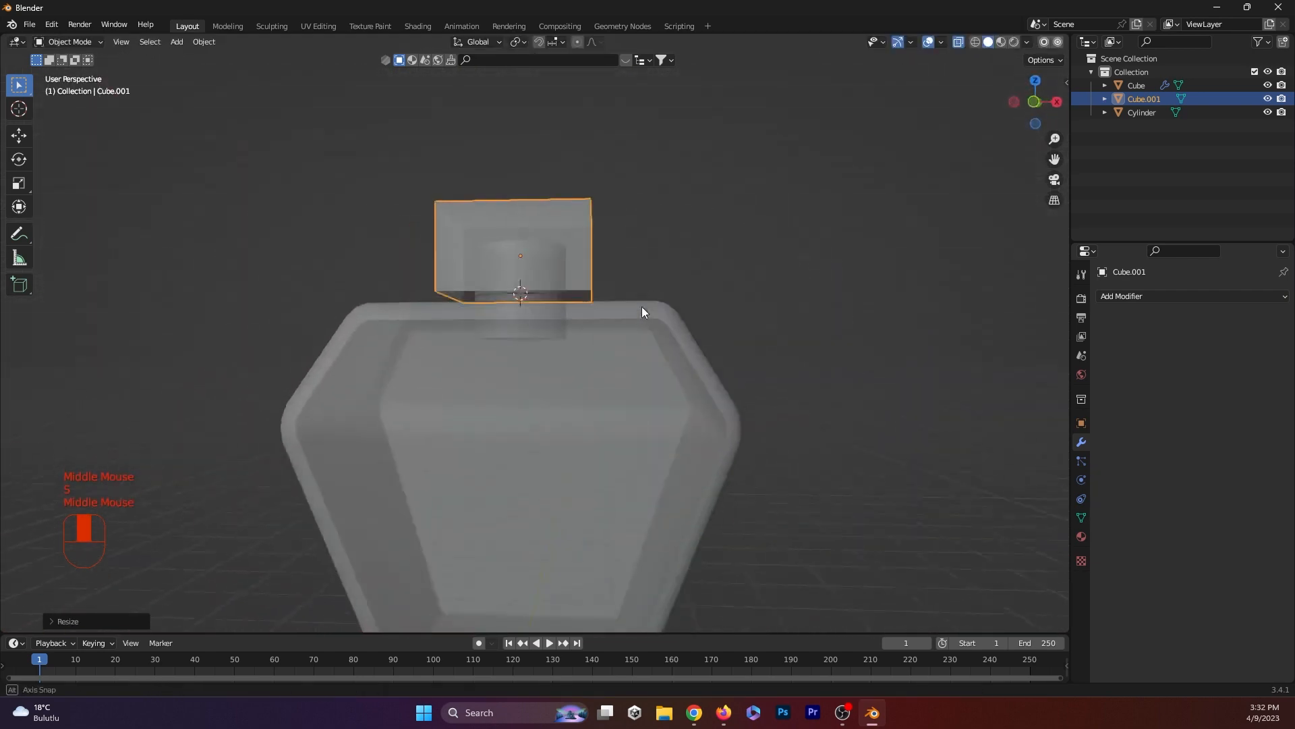
key(z)
click(603, 348)
key(s)
key(z)
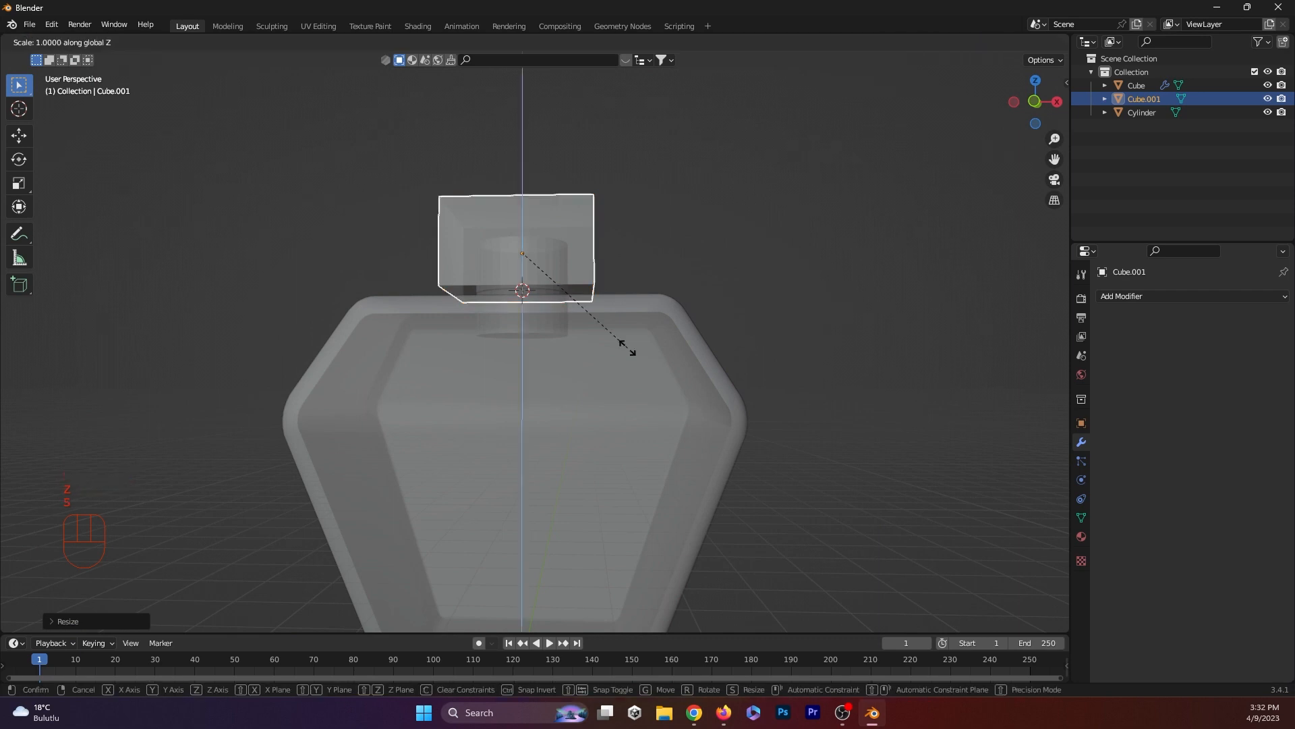
click(617, 339)
key(s)
key(z)
click(614, 330)
- Turn off X-ray display and add a Bevel modifier with an amount of 0.32 m to the cap cube
middle_drag(606, 286, 644, 421)
key(alt+z)
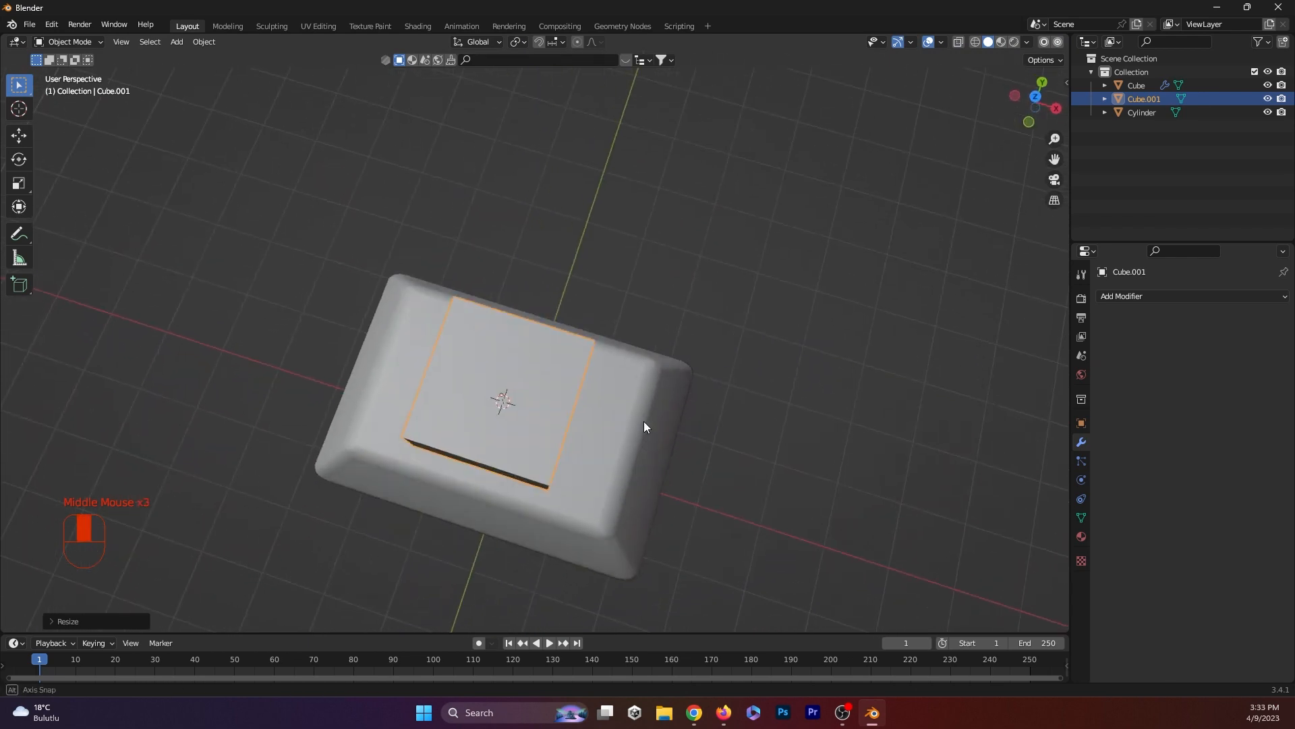
key(KP_1)
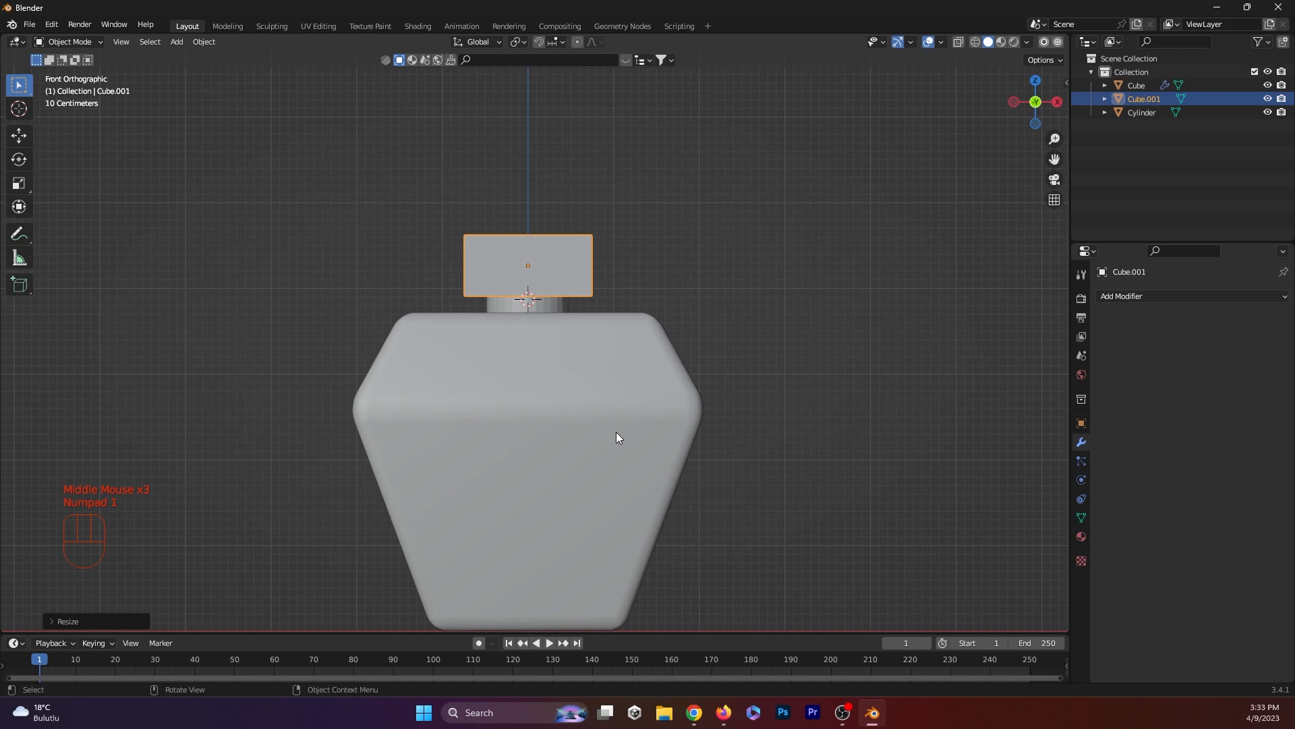
middle_drag(859, 443, 1073, 347)
click(1164, 297)
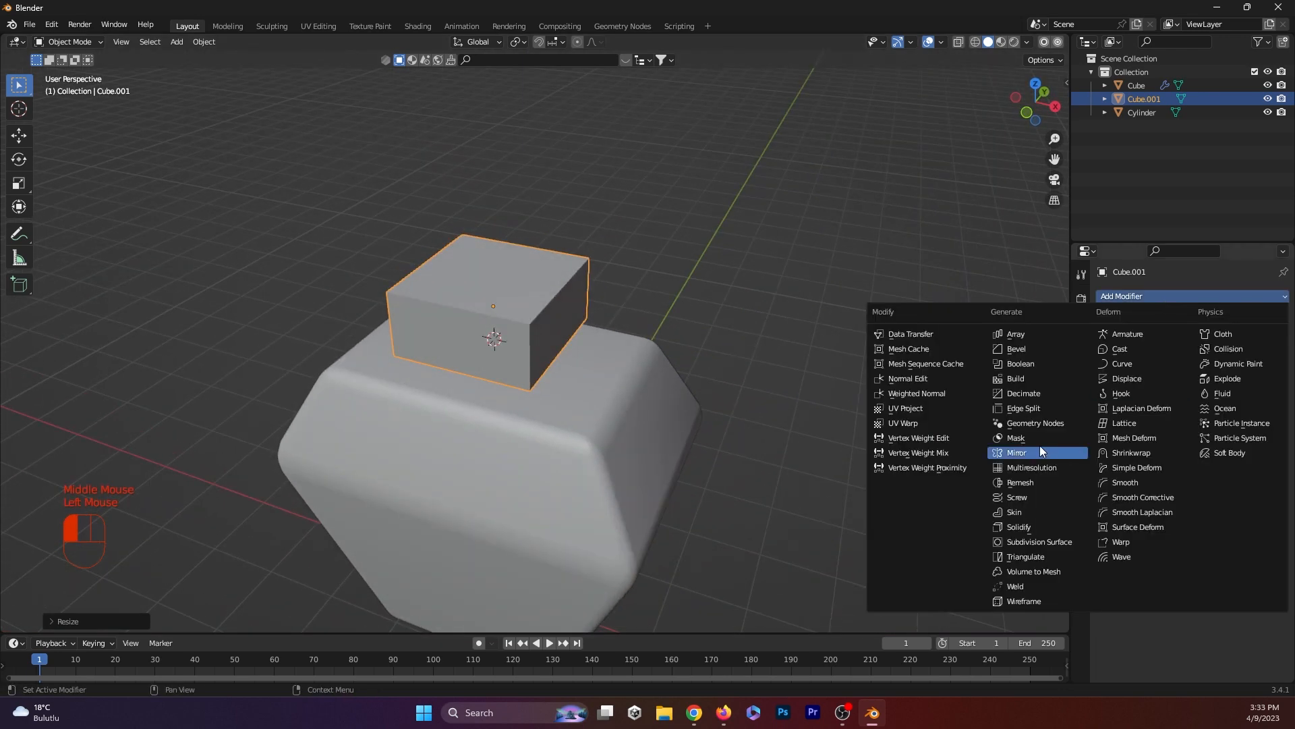
click(1021, 351)
middle_drag(1046, 401, 873, 440)
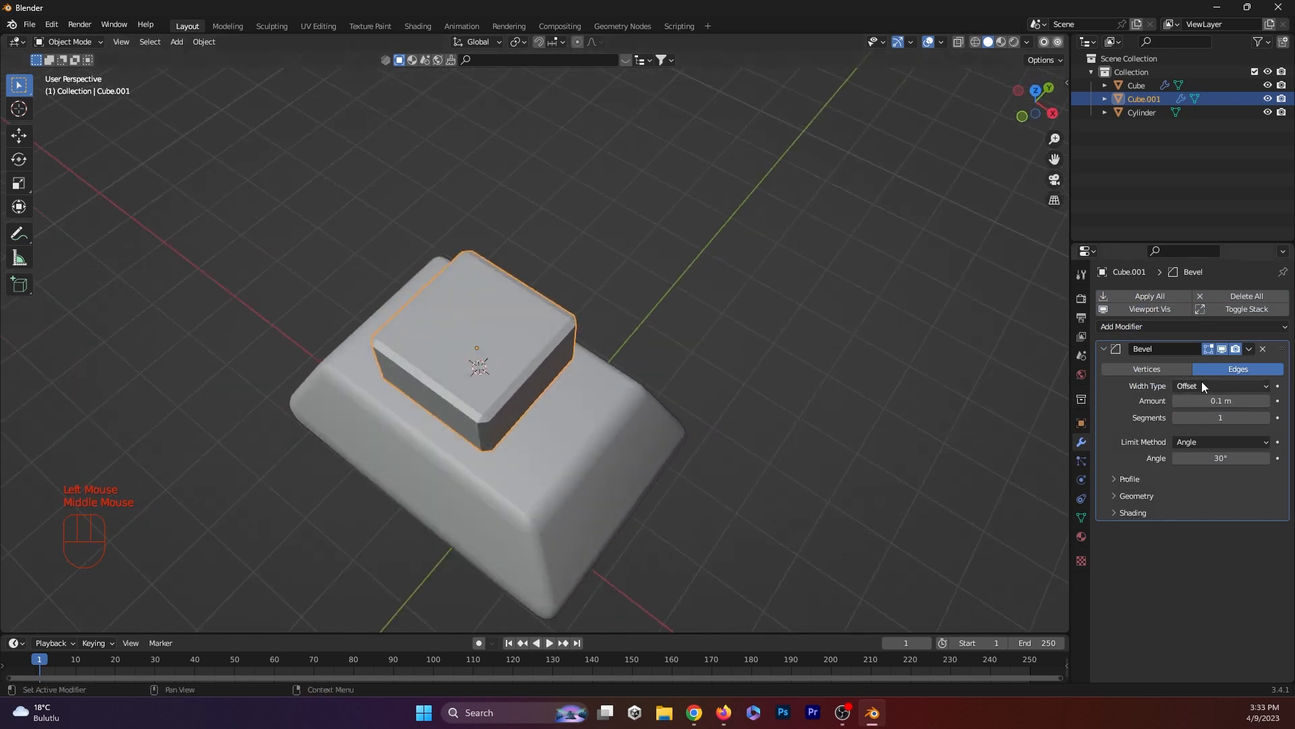
drag(1210, 400, 1249, 400)
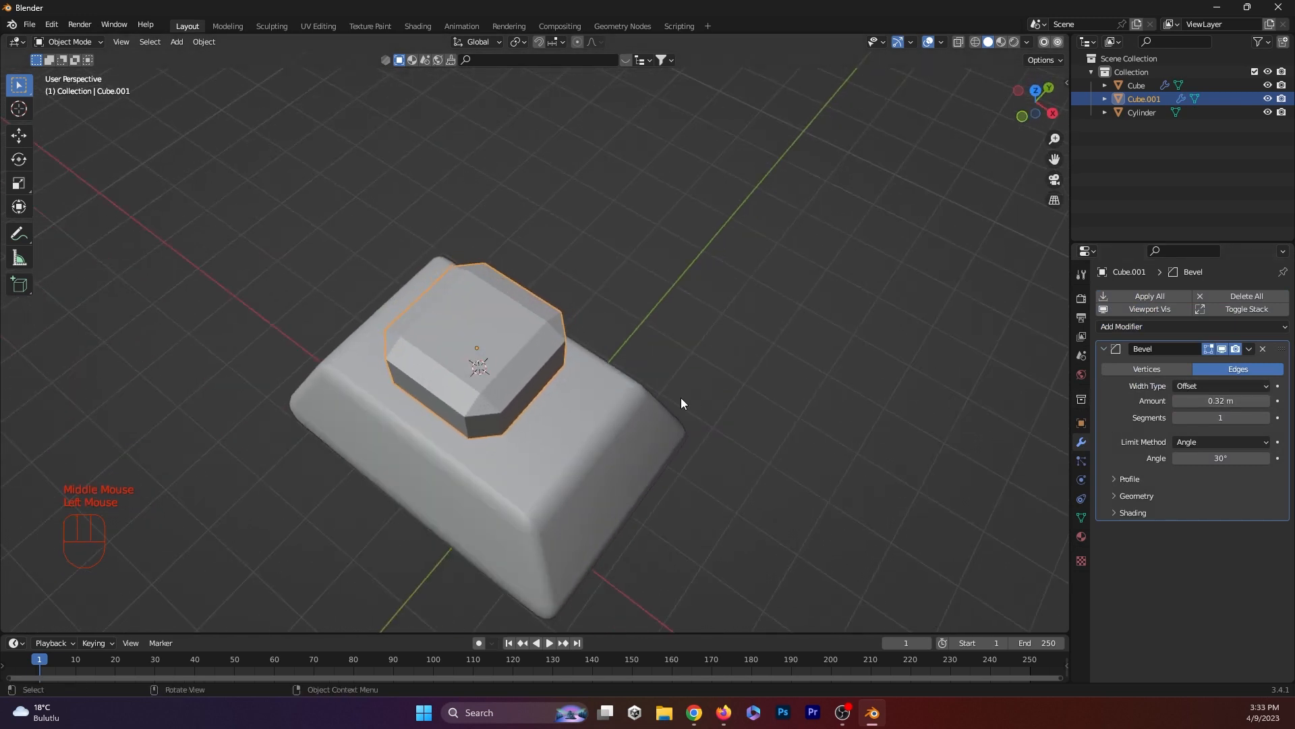
- Set the cap's Bevel modifier segments to 15
middle_drag(681, 398, 763, 347)
drag(1214, 418, 1241, 419)
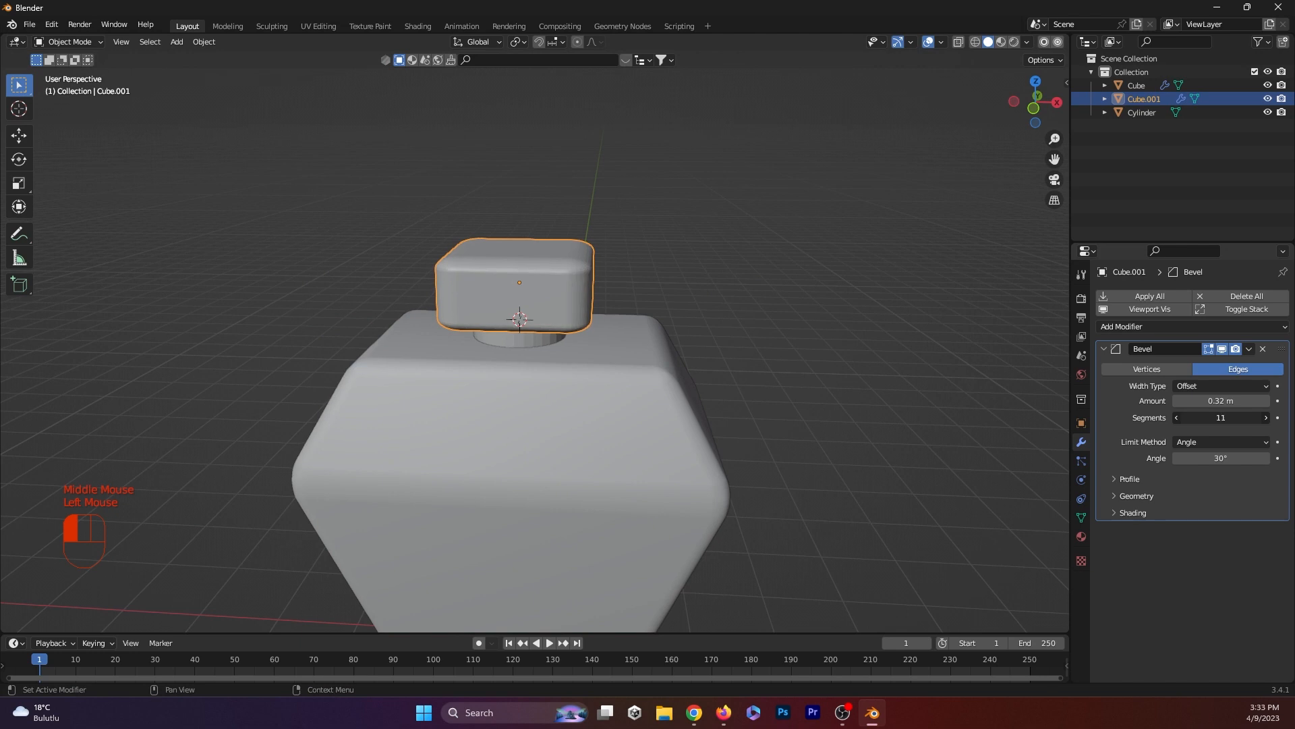
middle_drag(605, 265, 651, 319)
scroll(571, 370, up, 2)
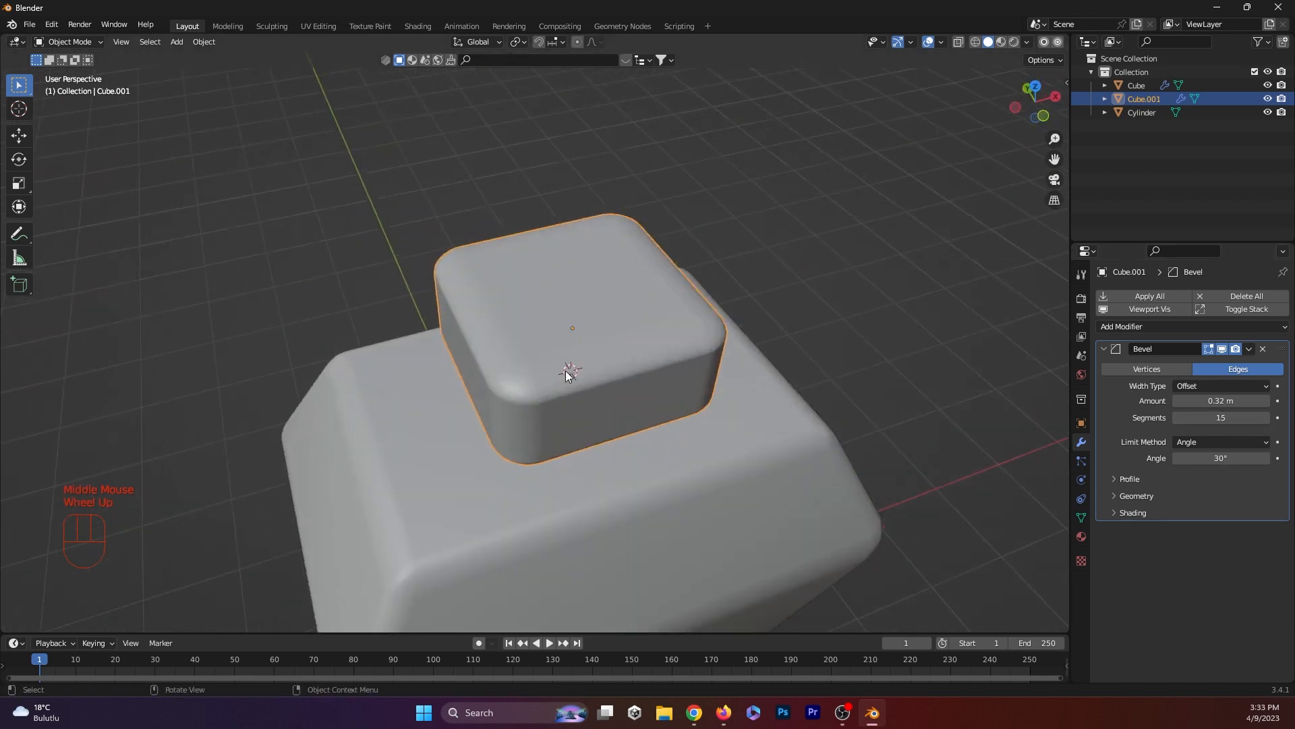
middle_drag(570, 371, 605, 344)
- Add a centered horizontal loop cut around the cap's sides and scale the loop slightly outward
key(Tab)
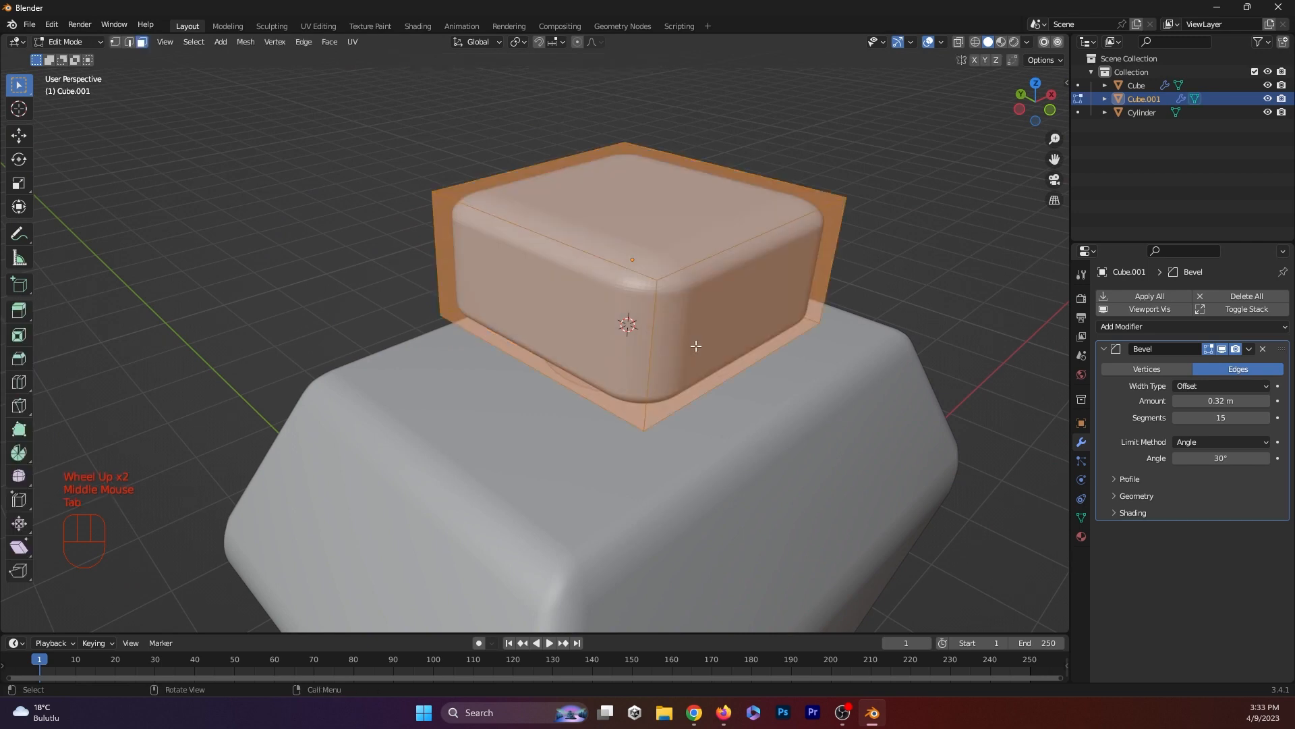
key(ctrl+r)
click(696, 345)
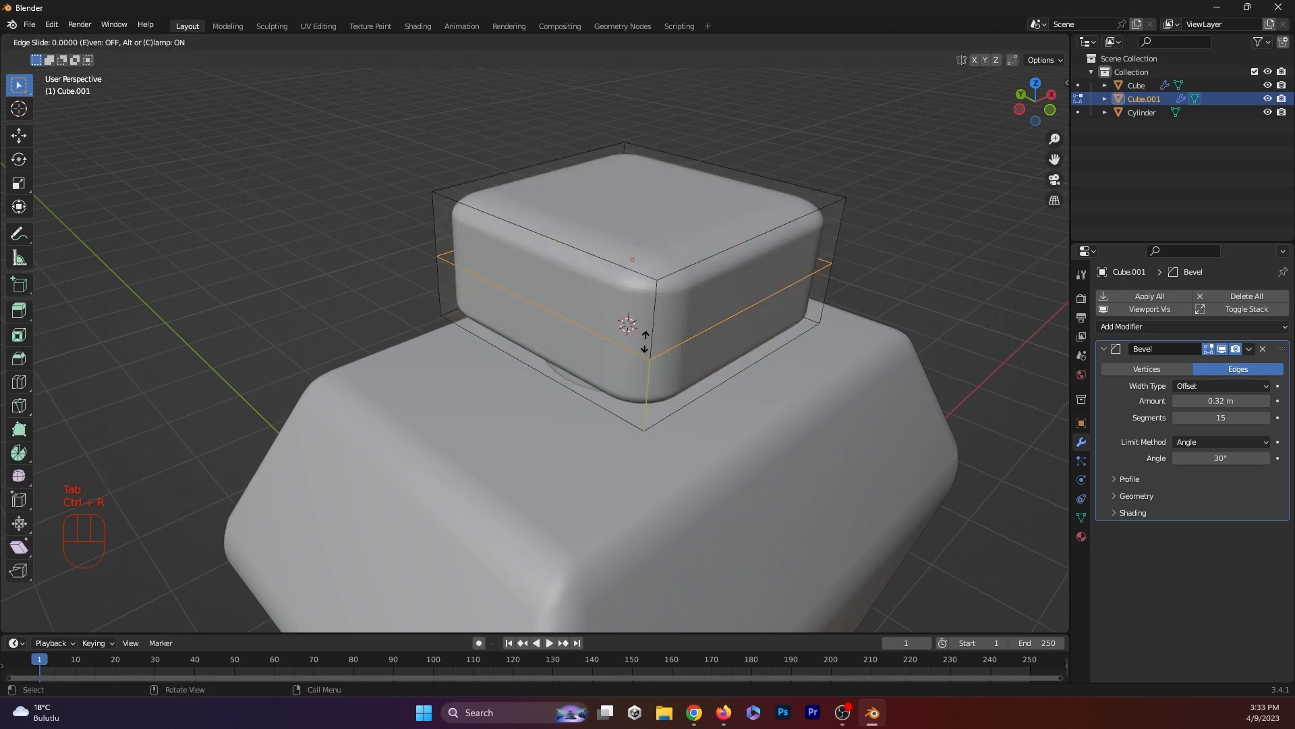
right_click(696, 346)
key(s)
click(951, 386)
- Bevel the cap's middle edge loop about 0.34 m wide into a flat band and return to Object Mode
middle_drag(815, 387, 826, 382)
key(ctrl+b)
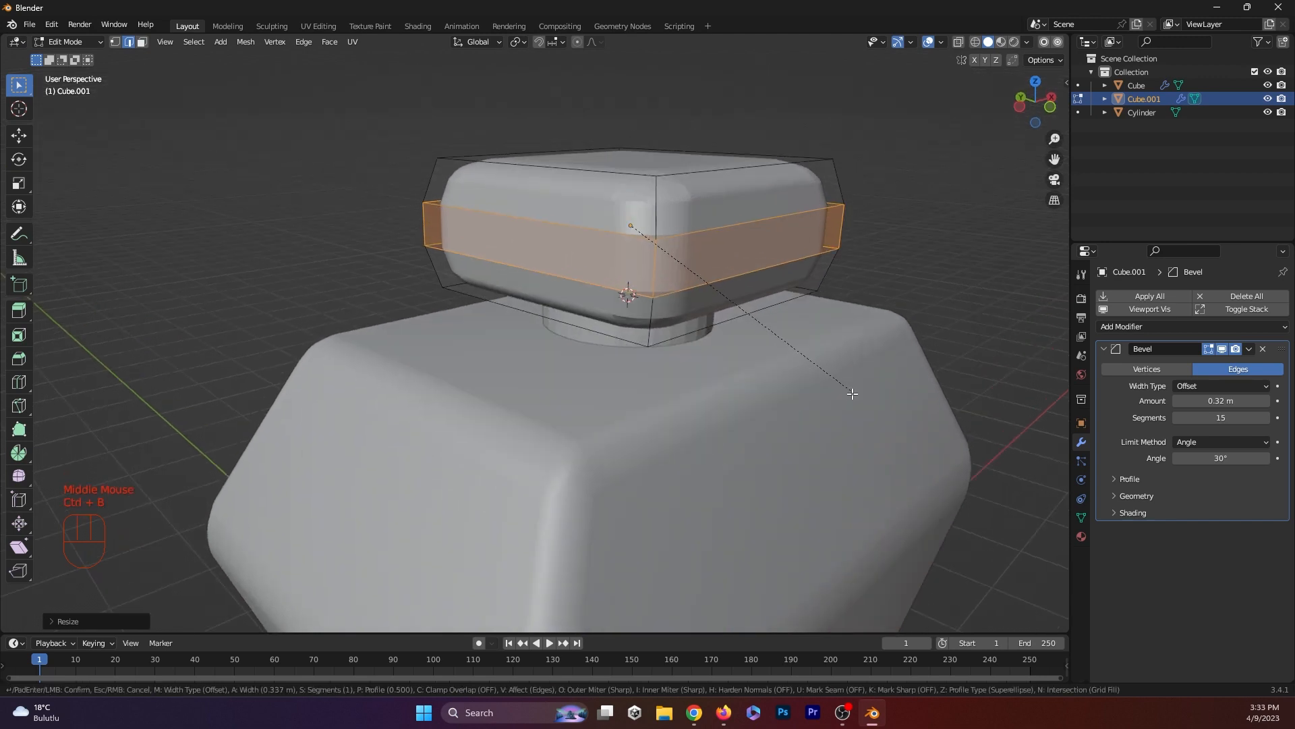
click(867, 371)
key(Tab)
- Apply Shade Smooth to the beveled cap
middle_drag(873, 358, 762, 349)
middle_drag(578, 346, 509, 346)
right_click(521, 294)
click(520, 294)
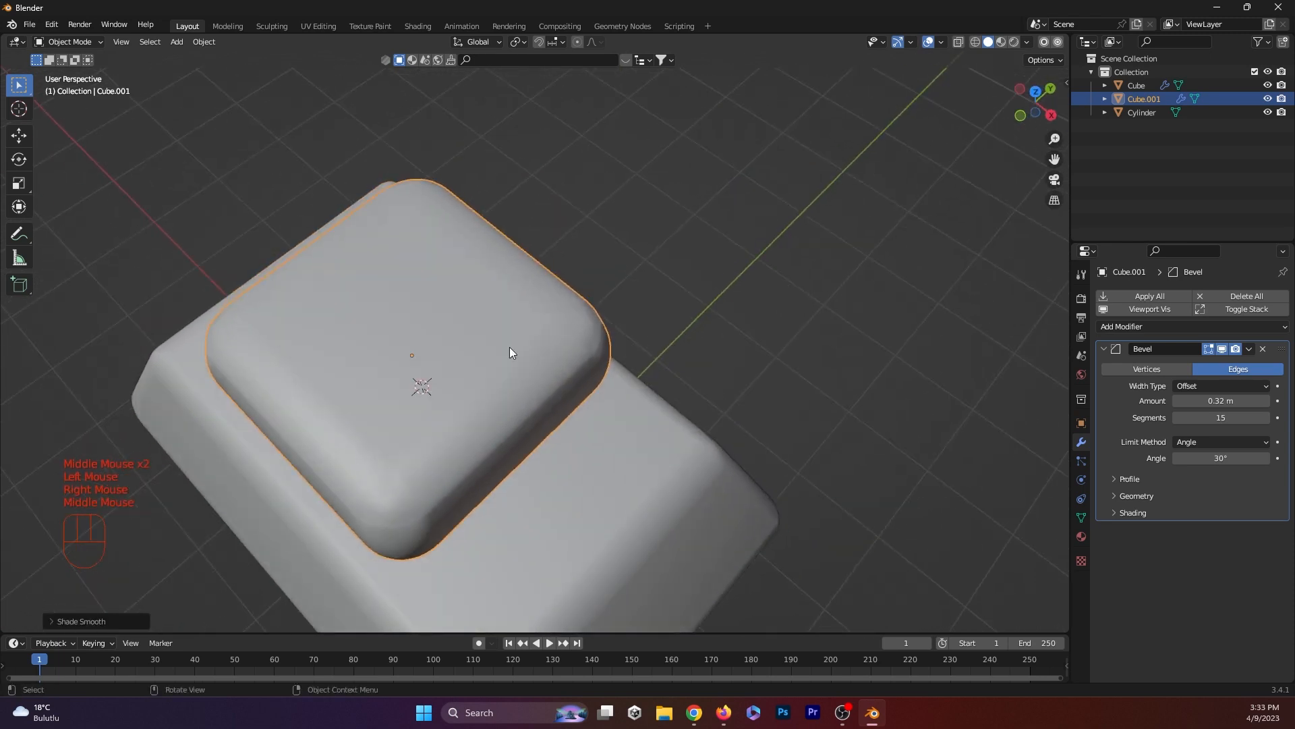
scroll(396, 373, up, 2)
middle_drag(396, 373, 577, 293)
scroll(556, 318, down, 3)
key(Tab)
key(Tab)
- Apply Shade Auto Smooth to the neck cylinder and deselect it
click(577, 293)
right_click(584, 293)
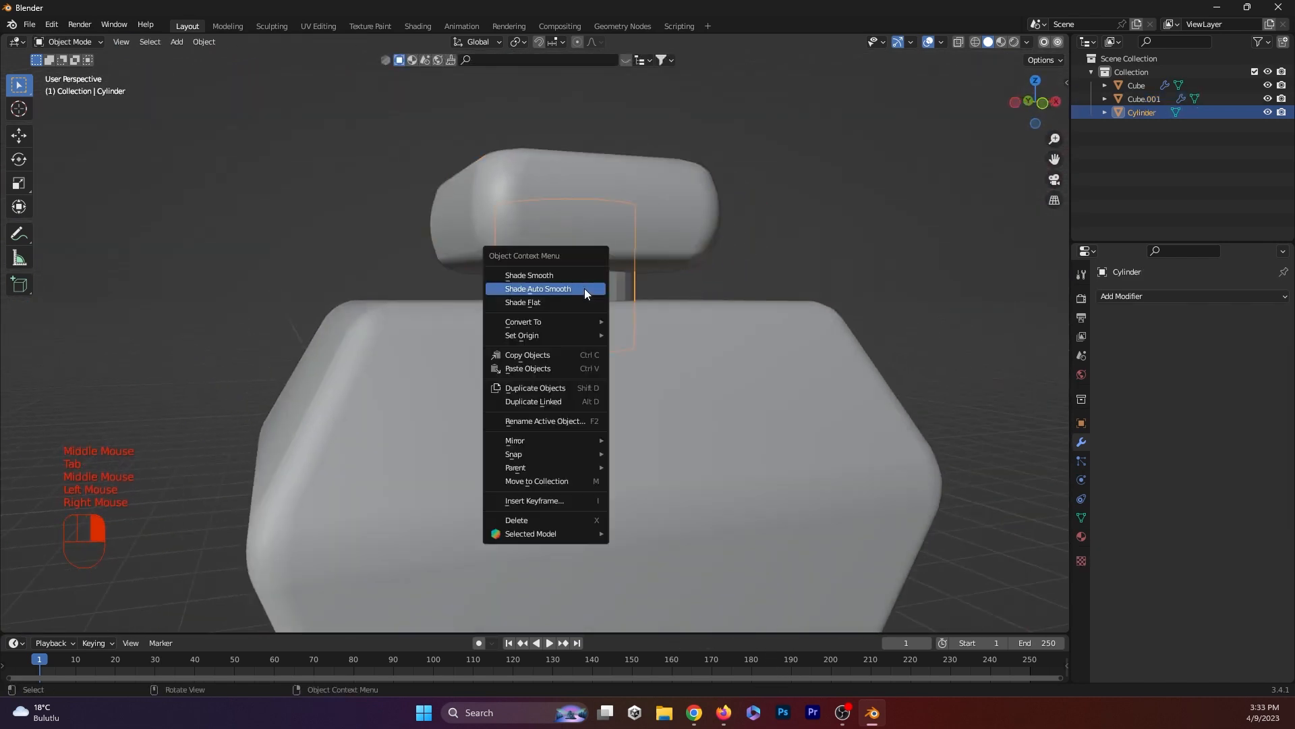
click(584, 289)
middle_drag(762, 258, 631, 220)
click(187, 197)
- Select the bottle body and examine the assembled bottle's overall shape from several angles and from the front
scroll(375, 233, up, 2)
scroll(624, 290, down, 2)
scroll(581, 382, down, 1)
middle_drag(581, 382, 503, 402)
click(568, 449)
key(KP_1)
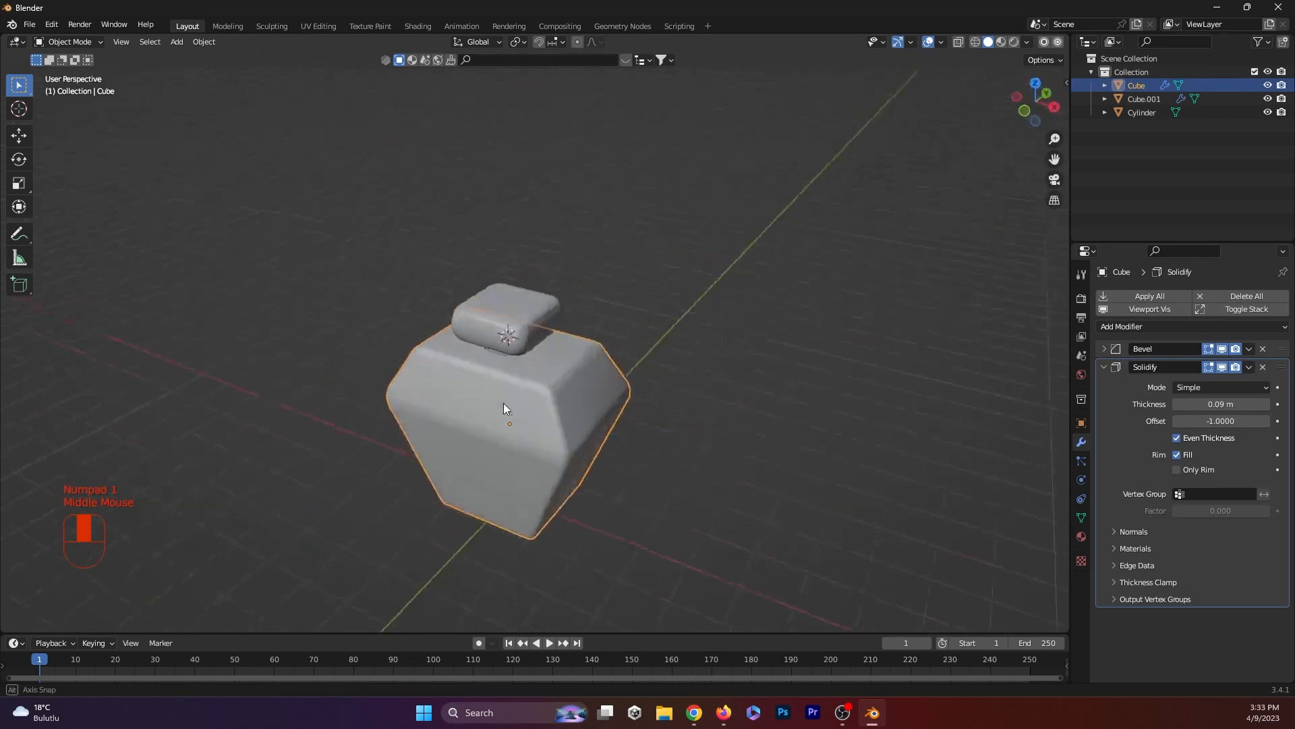
scroll(513, 400, down, 1)
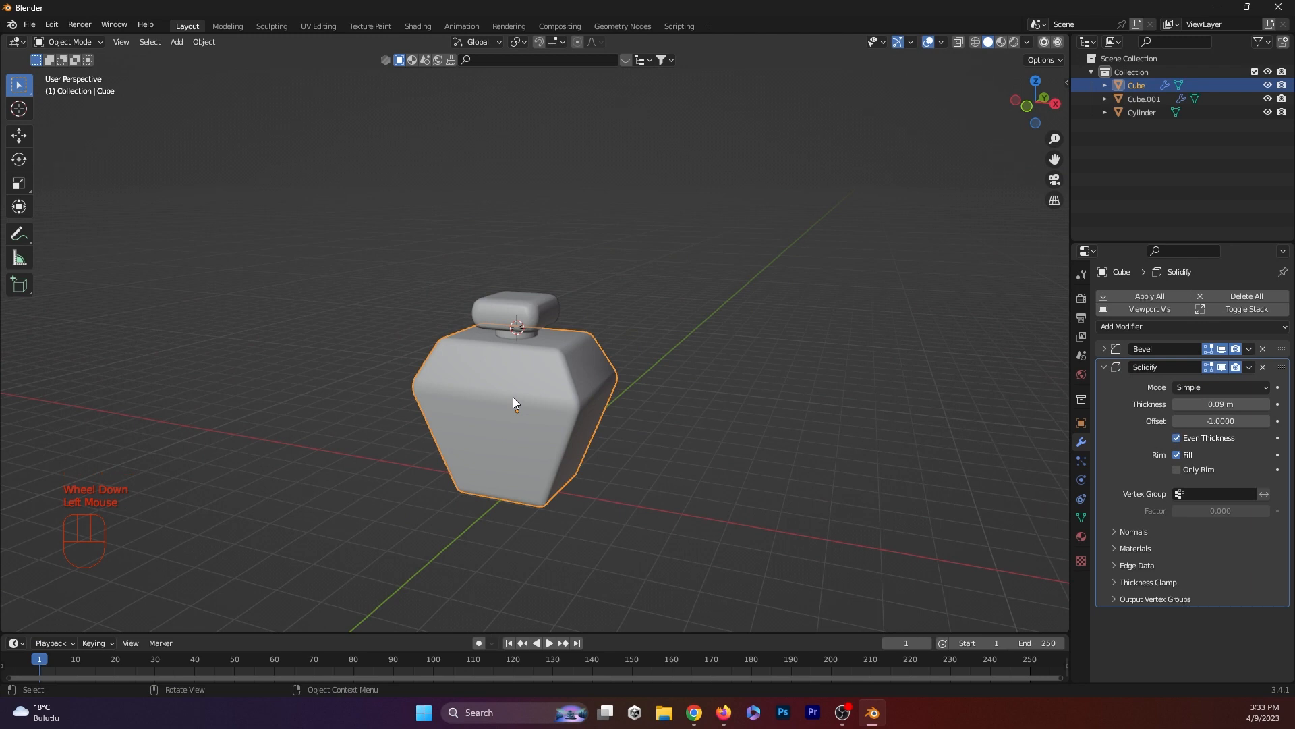
key(KP_1)
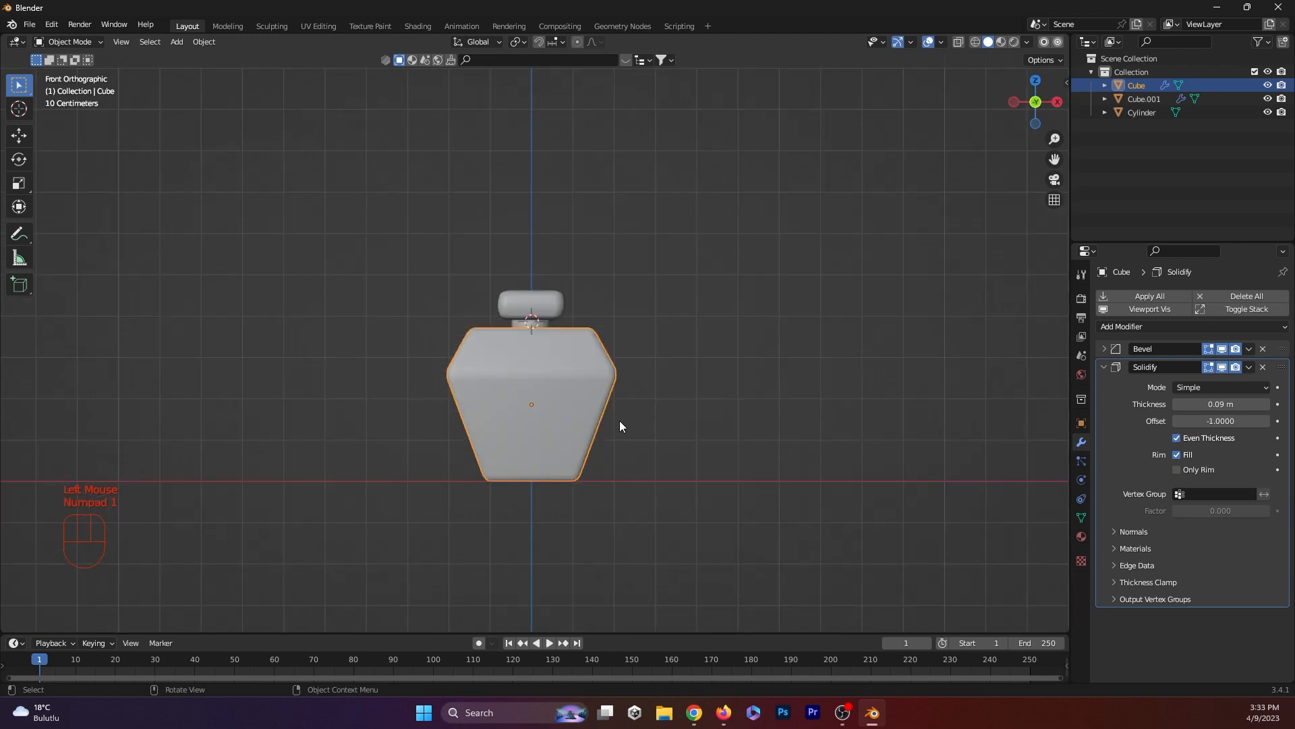
- Snap the 3D cursor to the world origin and add a mesh plane there
key(shift+s)
click(623, 502)
key(shift+s)
click(576, 544)
key(shift+a)
mouse_move(683, 398)
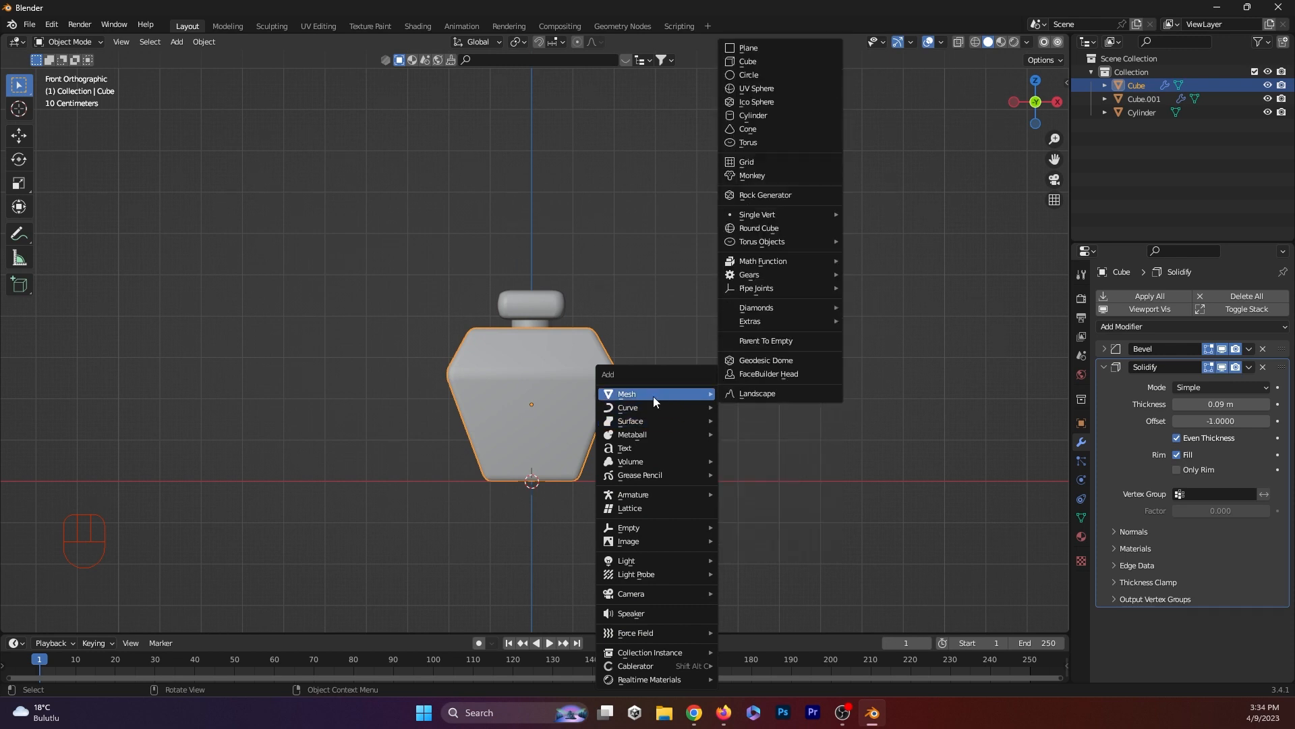
click(749, 45)
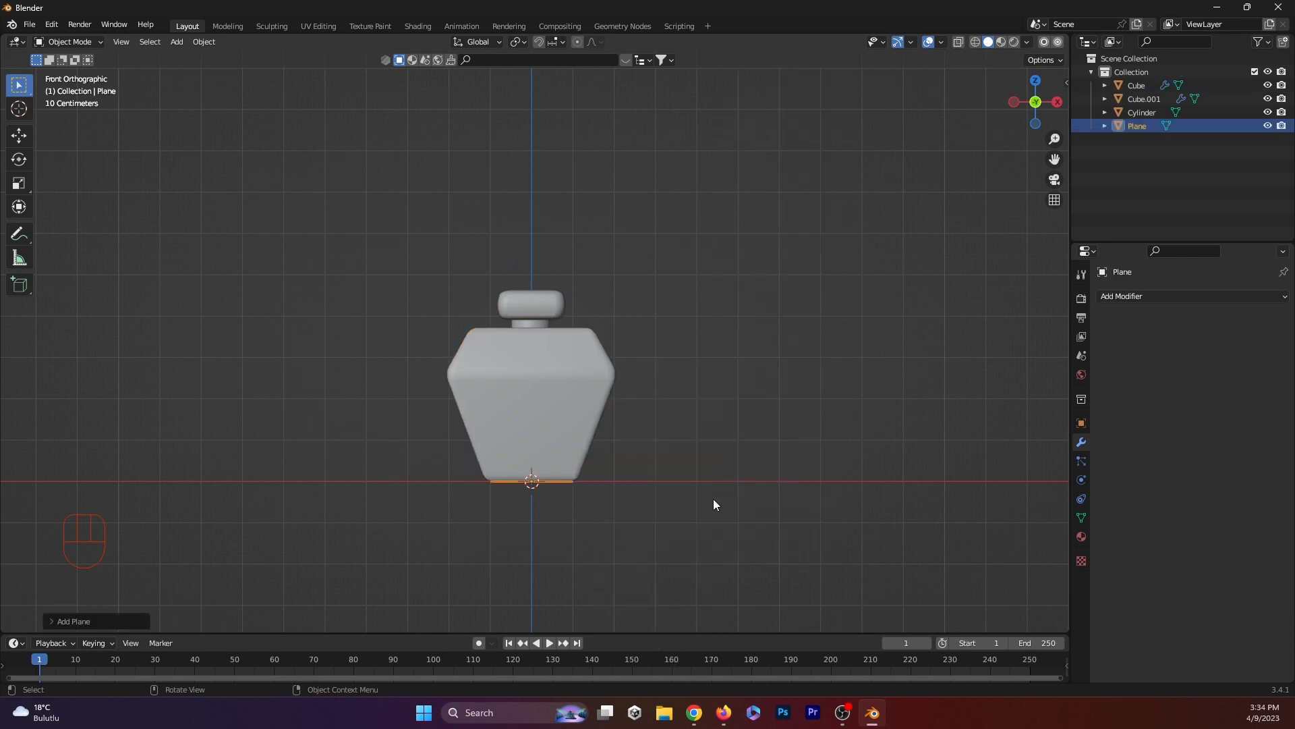
- Scale the plane up to about 18 times its size to form a wide floor under the bottle
key(s)
click(840, 223)
middle_drag(823, 244, 563, 302)
scroll(552, 305, down, 3)
key(KP_1)
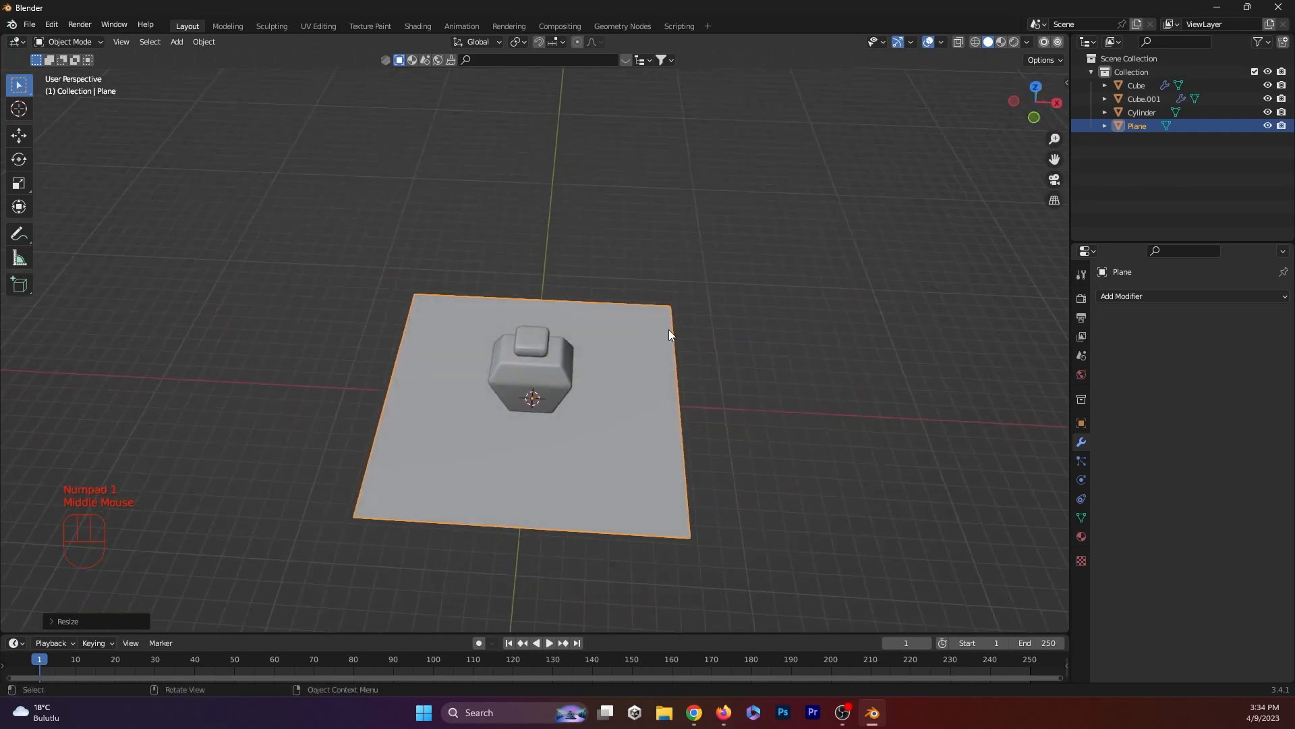
key(s)
click(1054, 362)
- Extrude the floor plane's rear edge straight up into a tall back wall in Edit Mode
middle_drag(583, 362, 719, 268)
key(Tab)
click(753, 254)
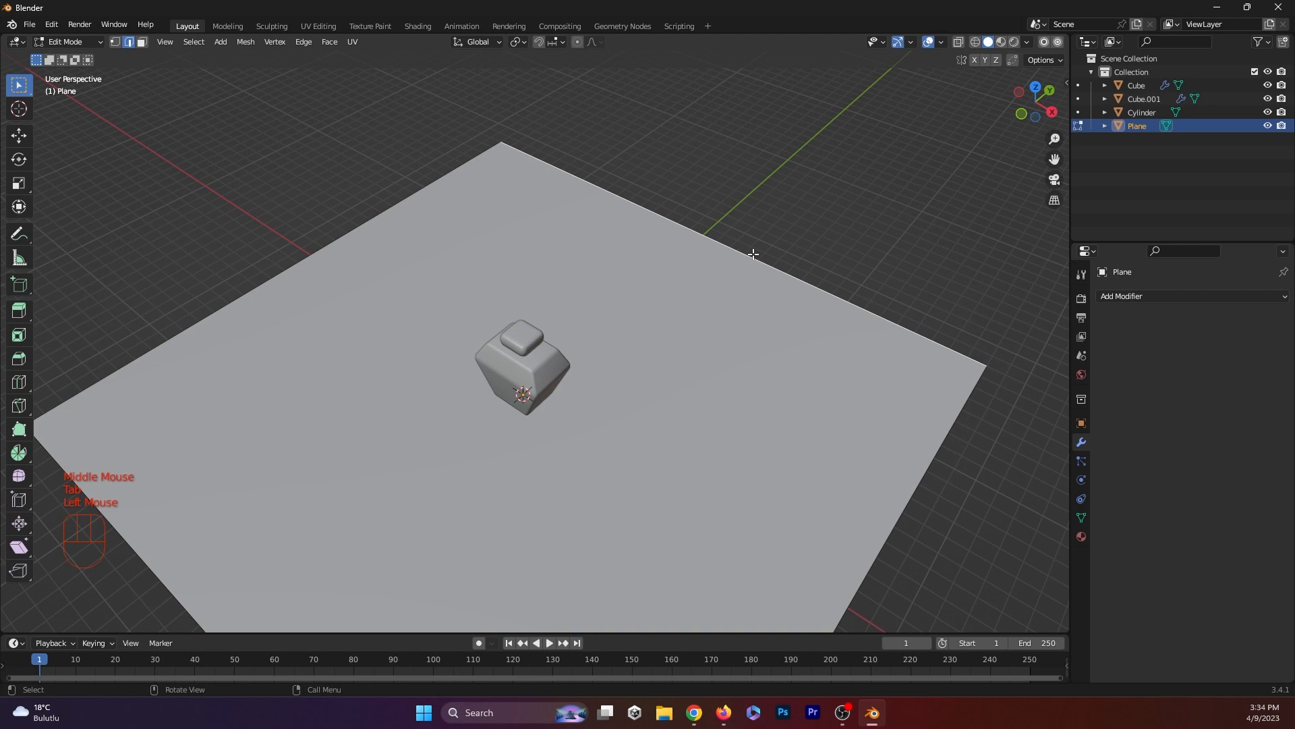
key(e)
click(794, 469)
- Bevel the edge between floor and wall with 19 segments into a wide curve and return to Object Mode
middle_drag(794, 469, 686, 462)
scroll(685, 463, down, 3)
click(666, 375)
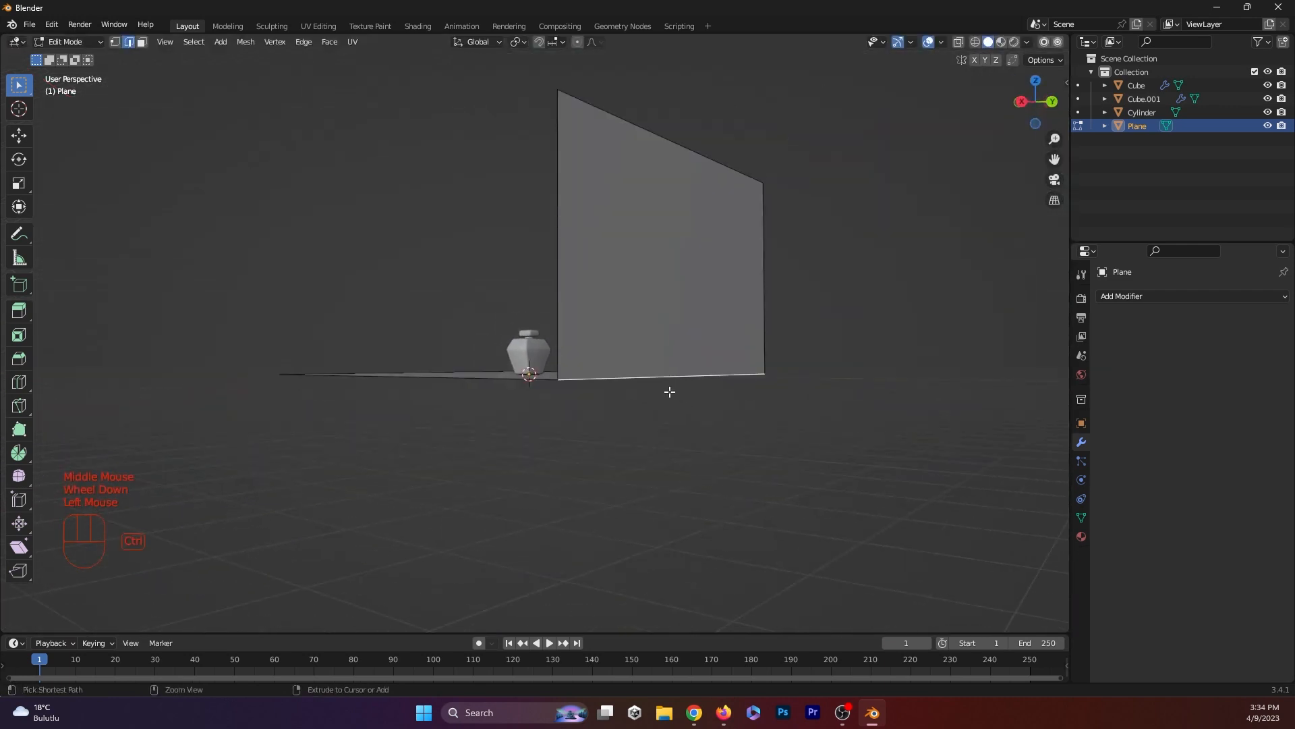
key(ctrl+b)
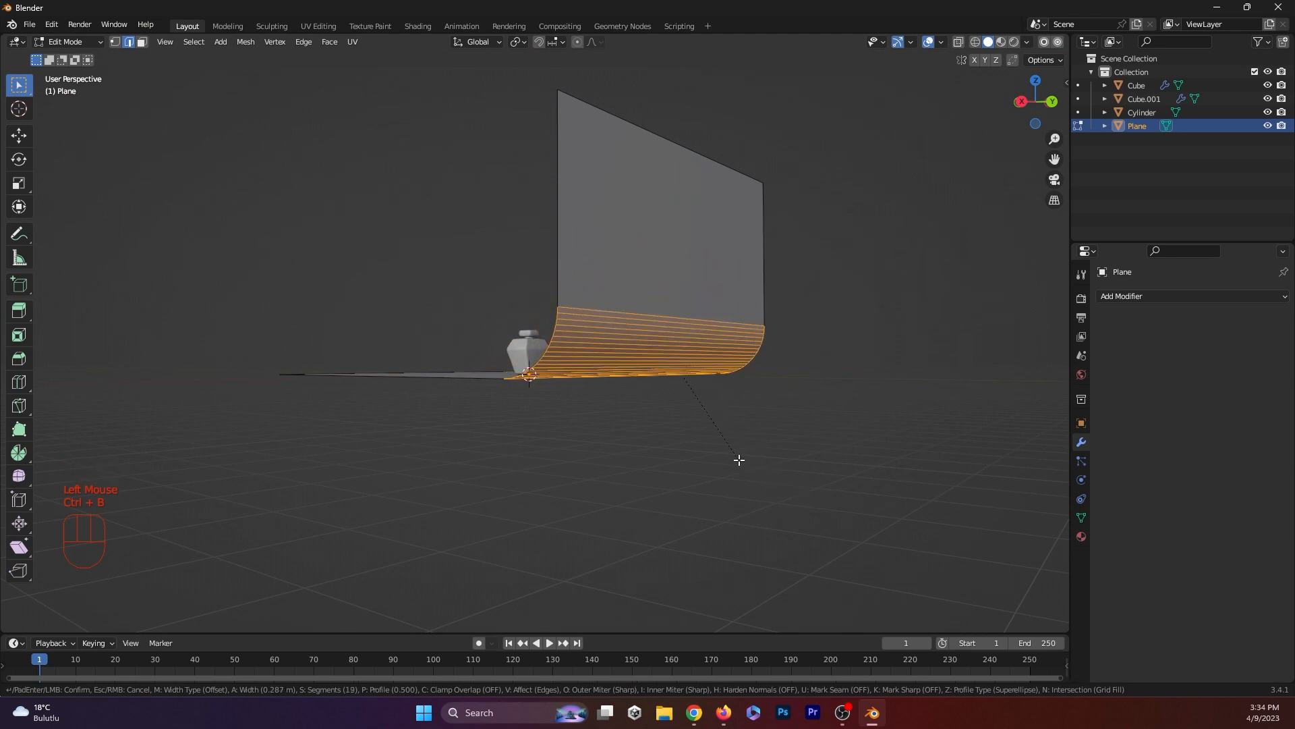
click(738, 459)
middle_drag(739, 460, 859, 537)
key(Tab)
- Apply Shade Smooth to the curved backdrop
middle_drag(619, 538, 609, 276)
scroll(459, 503, up, 2)
click(610, 277)
right_click(610, 277)
click(610, 277)
scroll(788, 419, down, 2)
scroll(790, 439, up, 3)
- Add a camera to the scene
middle_drag(731, 438, 529, 398)
scroll(497, 404, down, 2)
key(shift+a)
mouse_move(529, 397)
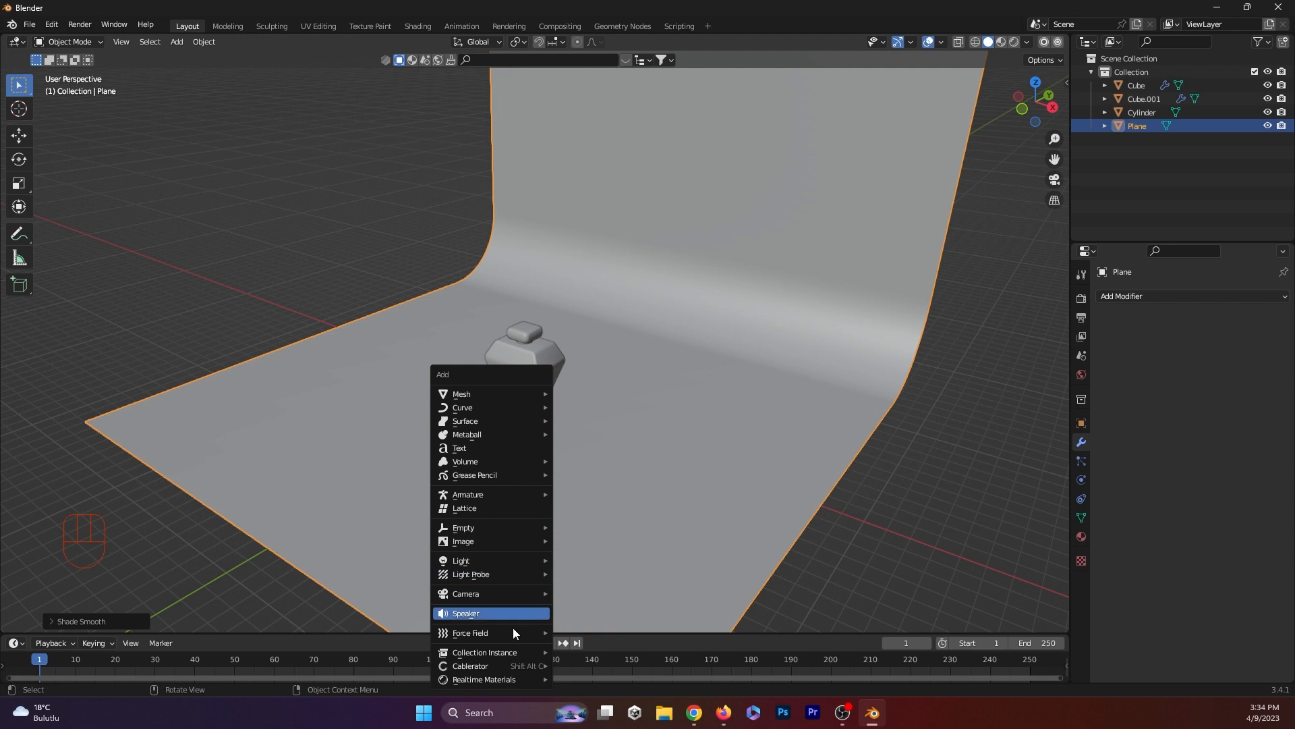
mouse_move(493, 596)
click(556, 590)
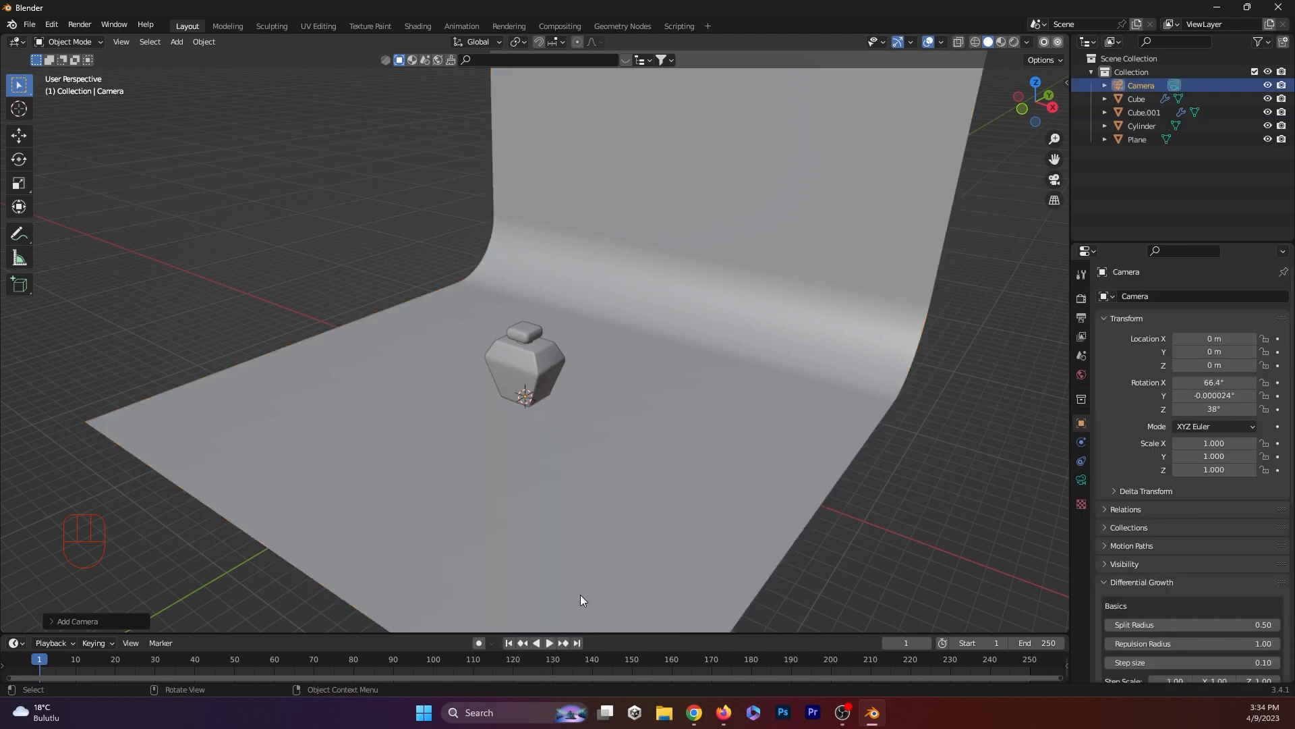
- Frame the bottle from the front and slightly above, and align the camera to that view
middle_drag(580, 593, 613, 576)
key(KP_1)
scroll(615, 580, up, 2)
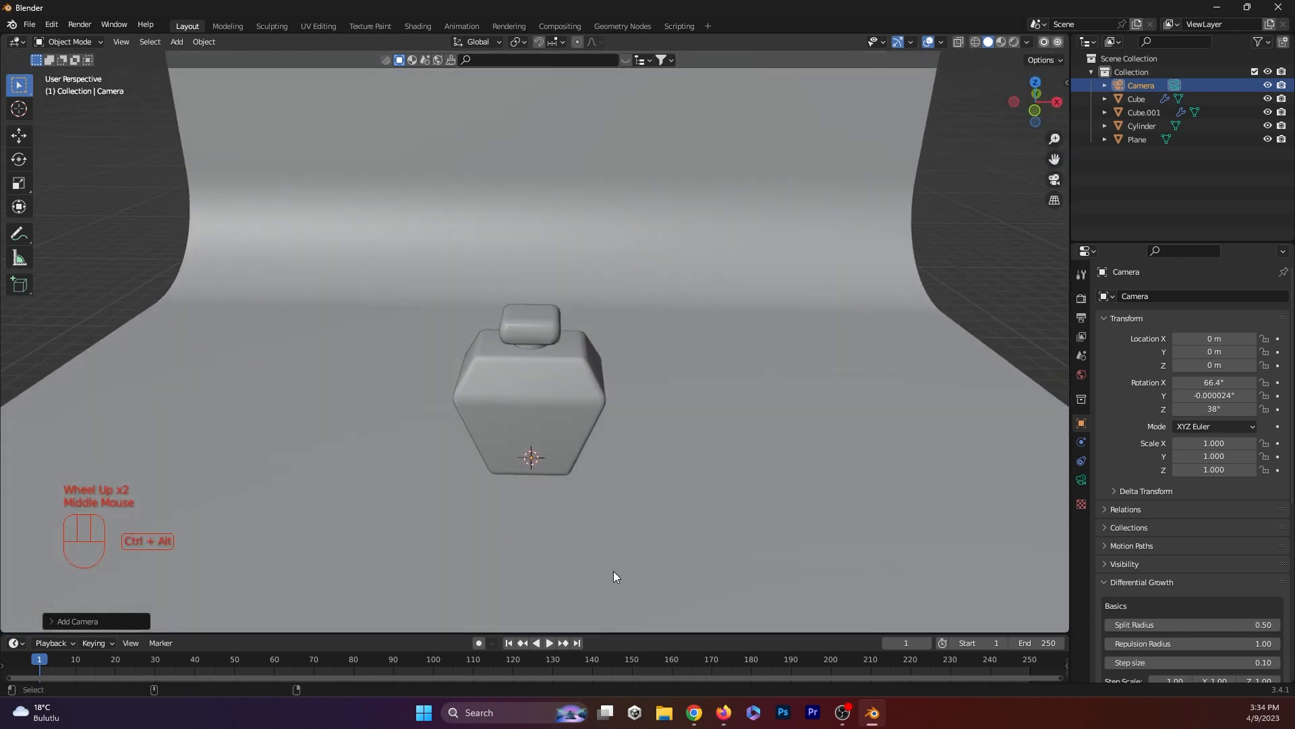
key(ctrl+alt+KP_0)
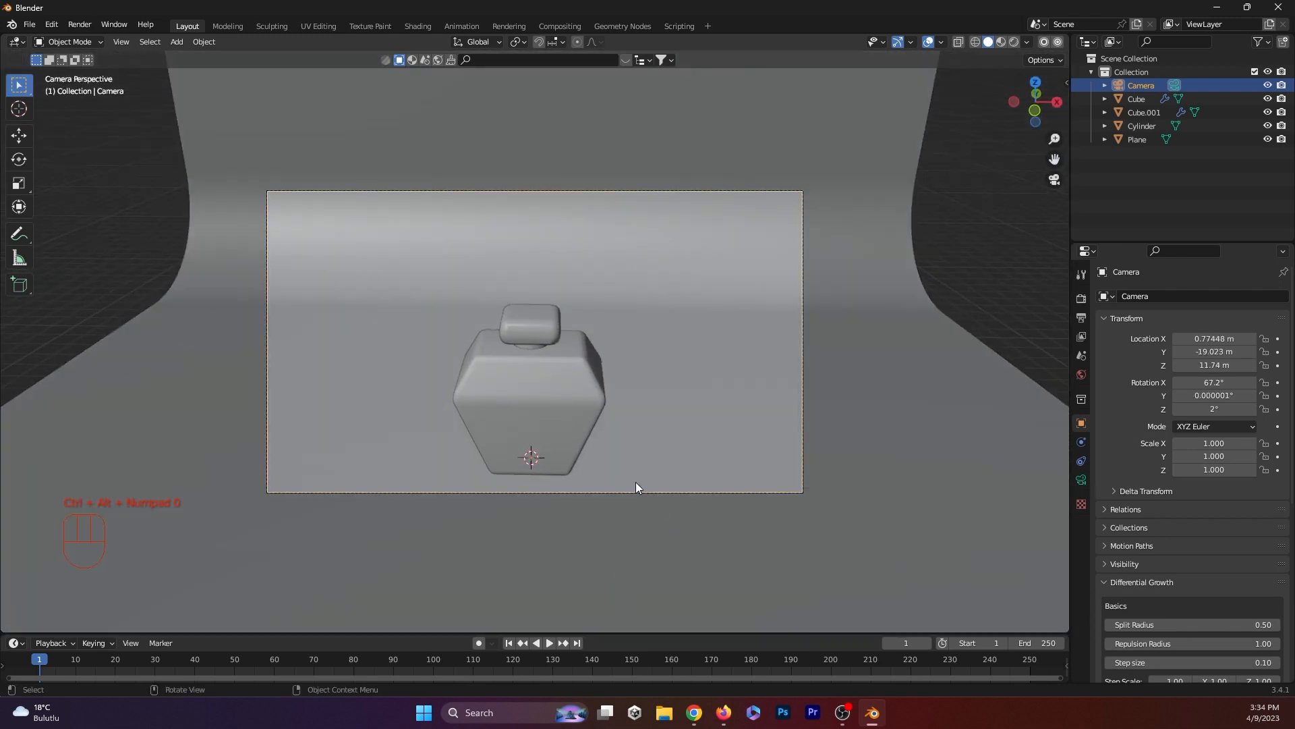
scroll(635, 481, down, 1)
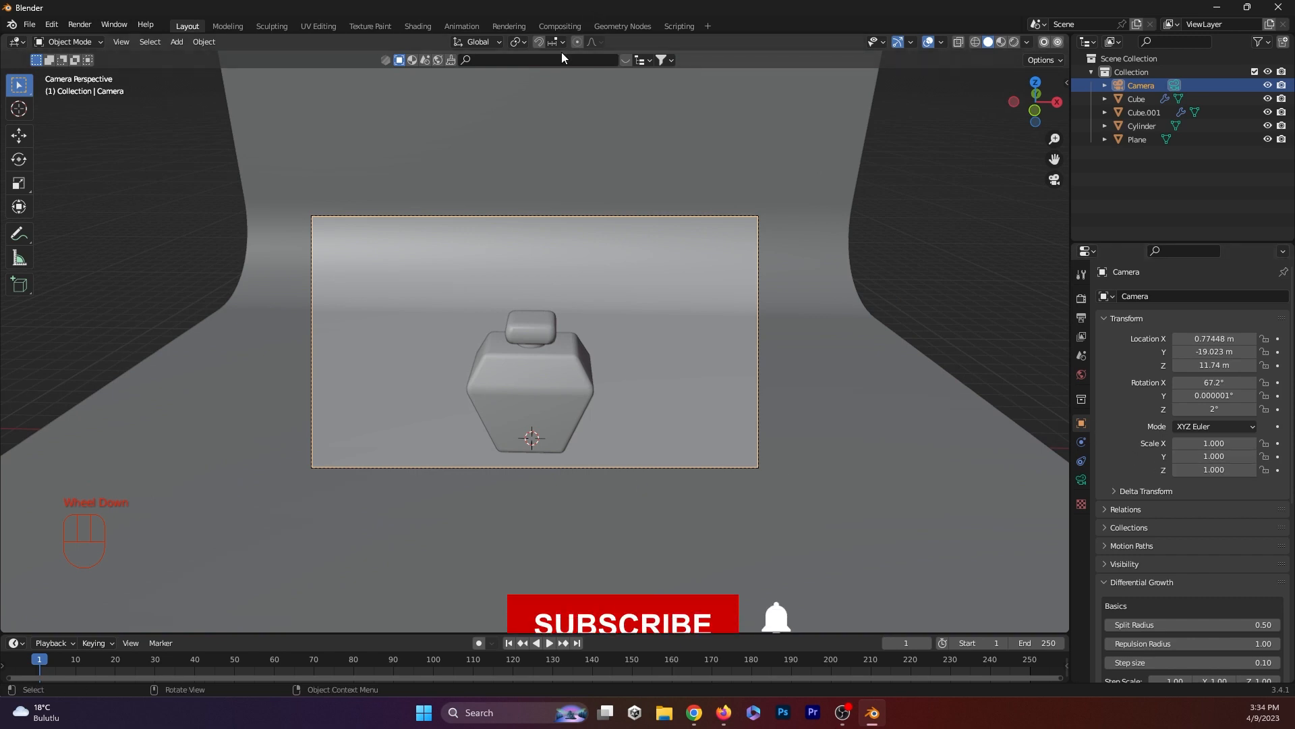
- Switch to the Animation workspace and show the camera view in the smaller 3D viewport
click(464, 26)
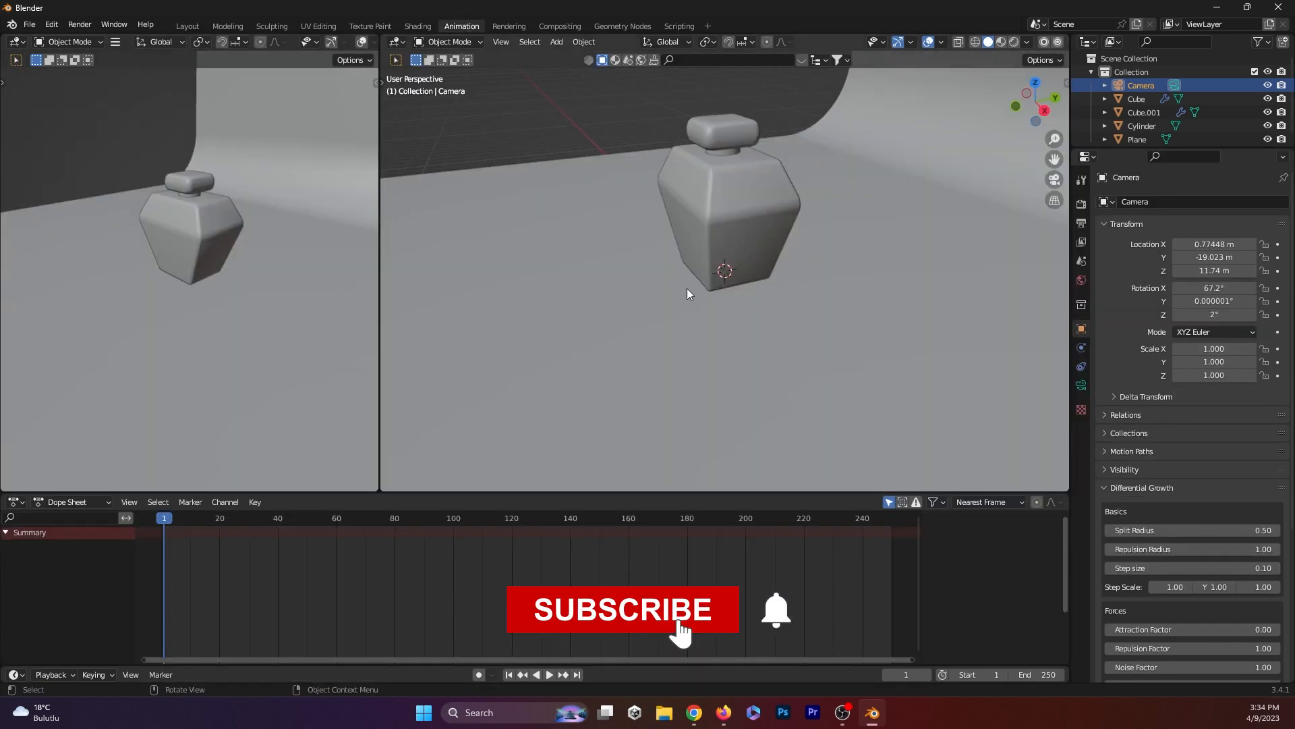
click(220, 274)
key(KP_0)
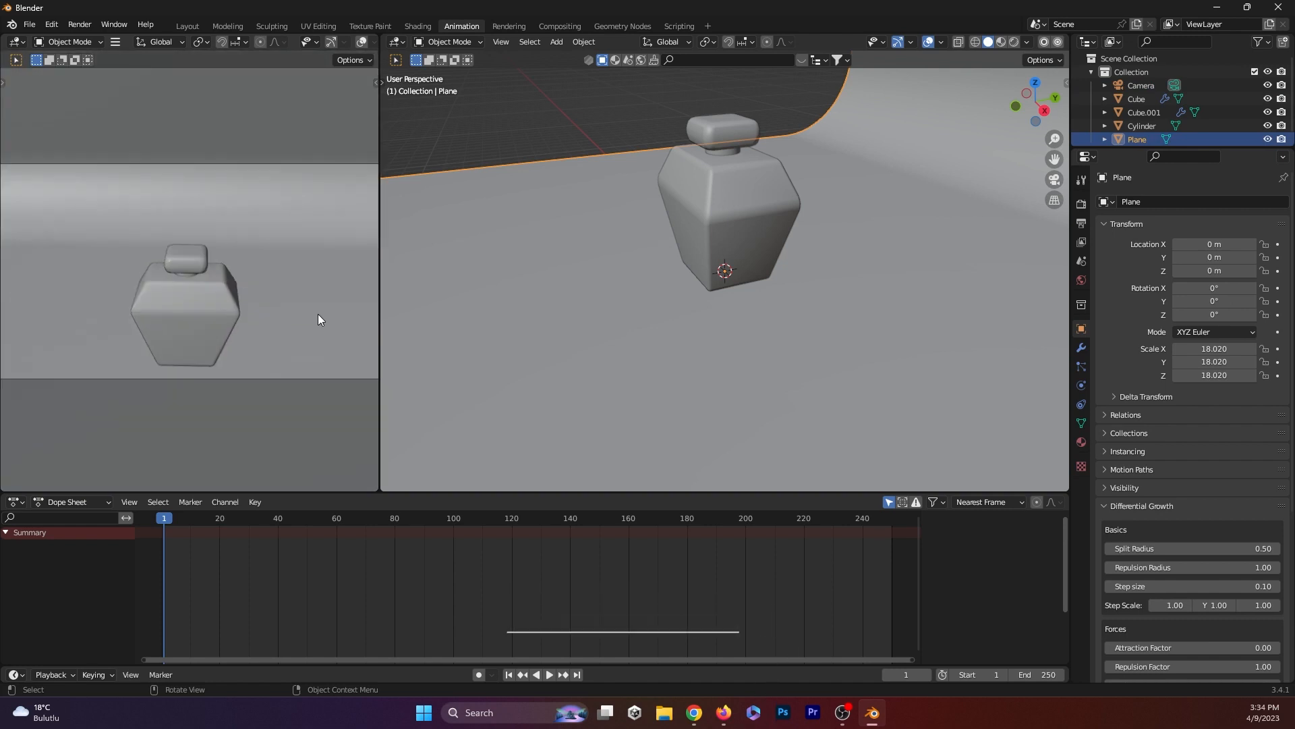
scroll(753, 249, down, 5)
- Select the camera and lower it along Z to about 10.59 m with the Move tool
click(402, 146)
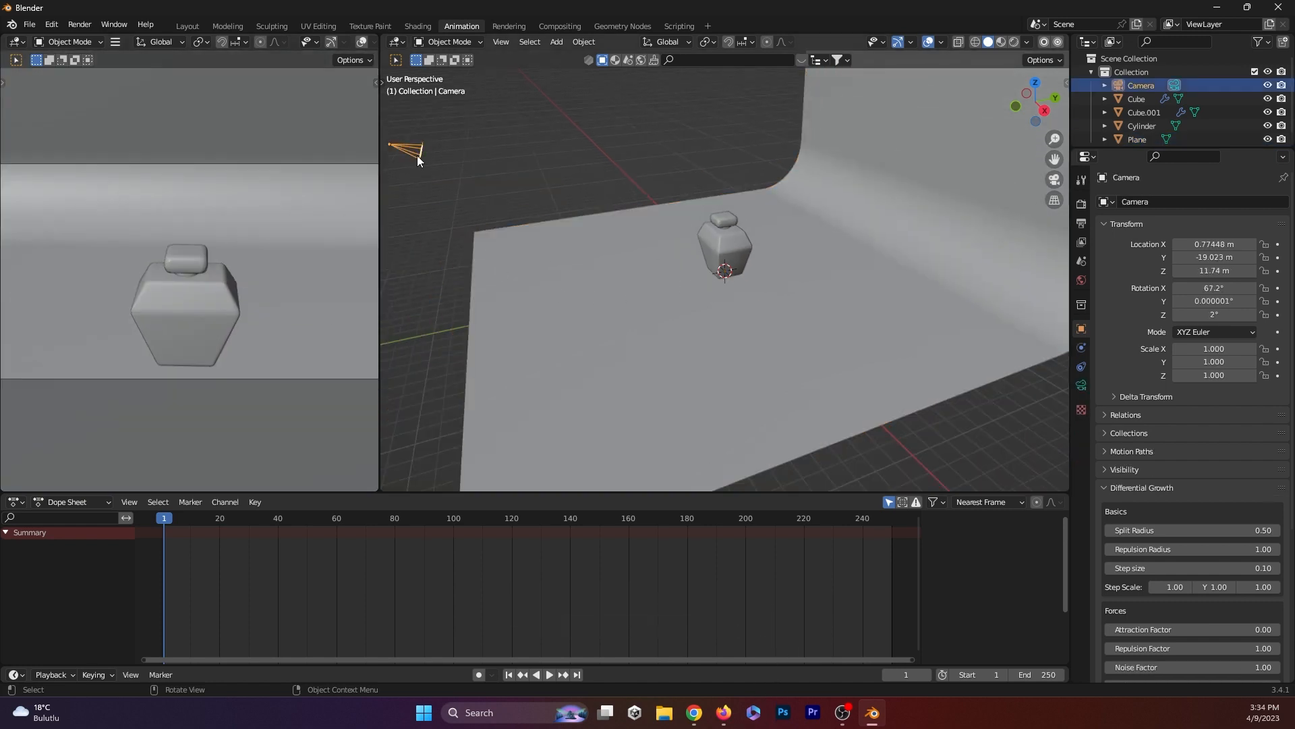
key(t)
click(398, 137)
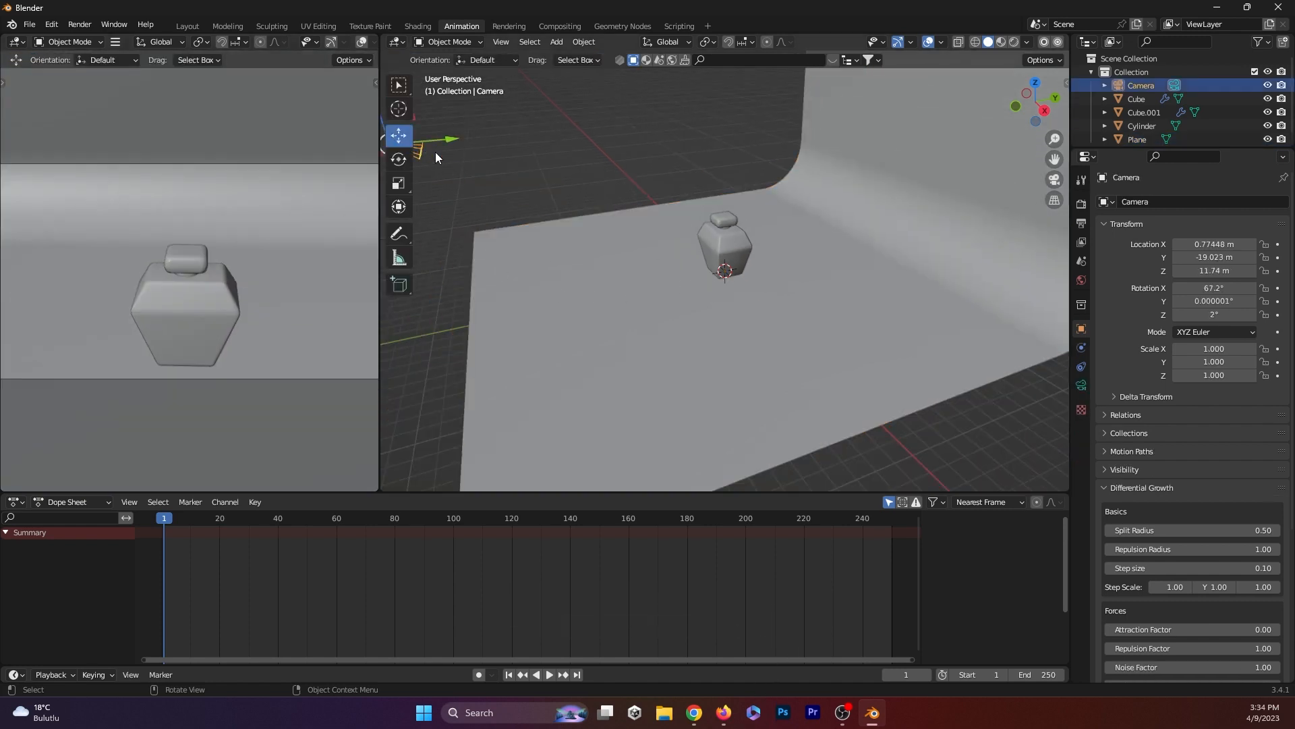
scroll(447, 161, down, 5)
mouse_move(585, 169)
mouse_down()
mouse_move(569, 179)
mouse_move(586, 175)
mouse_up()
scroll(220, 223, down, 1)
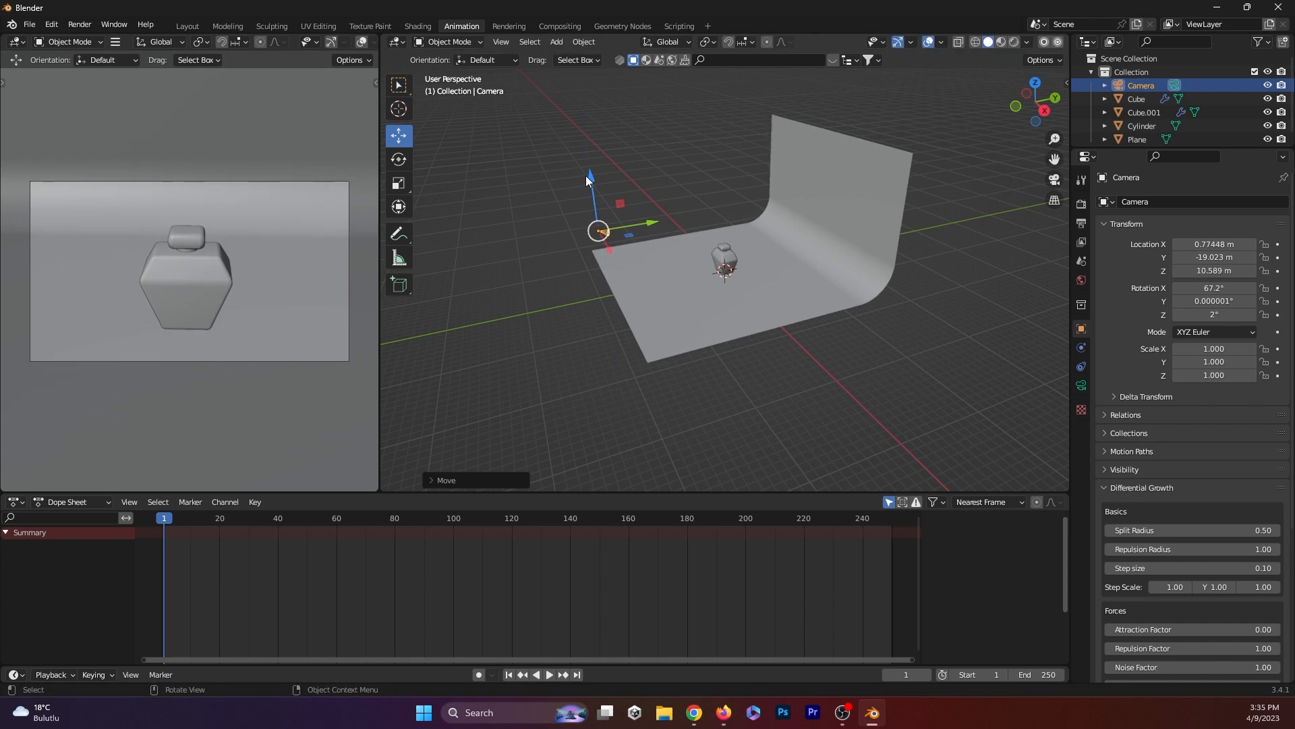
mouse_move(652, 247)
middle_down()
mouse_move(614, 245)
mouse_move(665, 252)
middle_up()
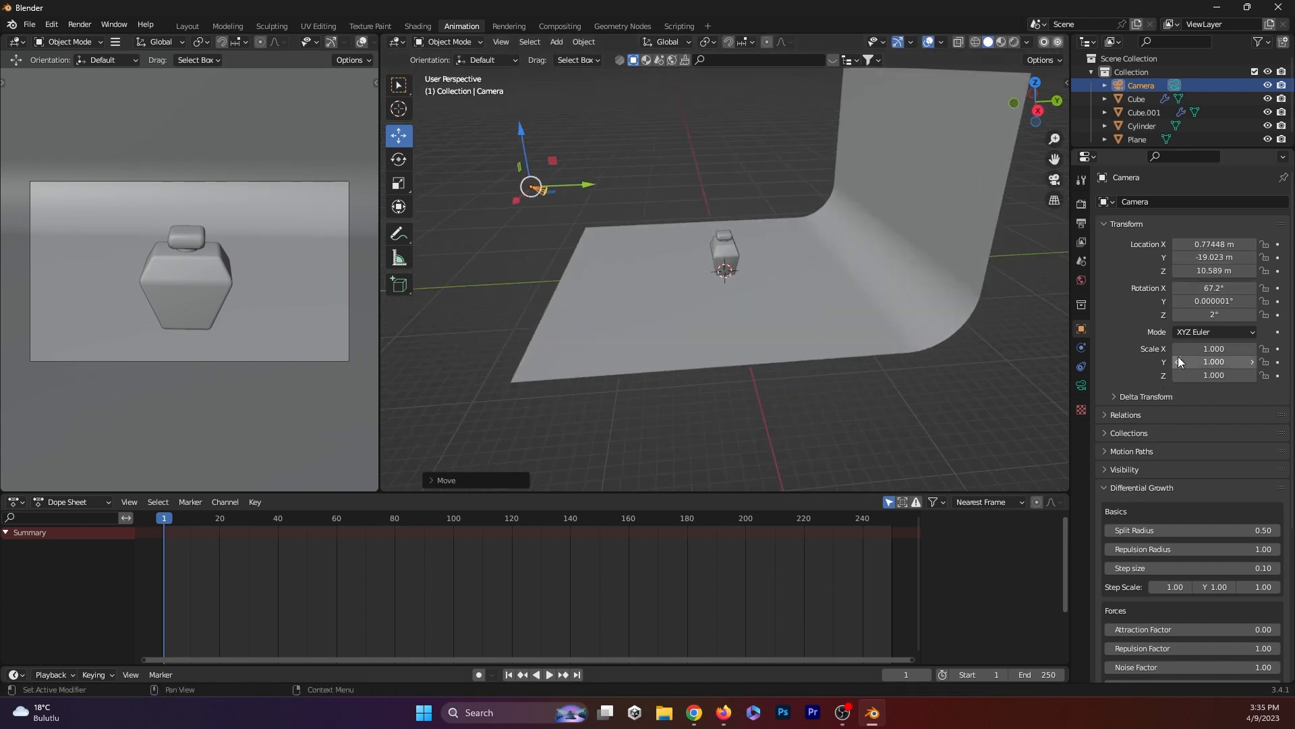
- Set the camera's rotation to 90° on X and 0° on Y and Z
click(1226, 302)
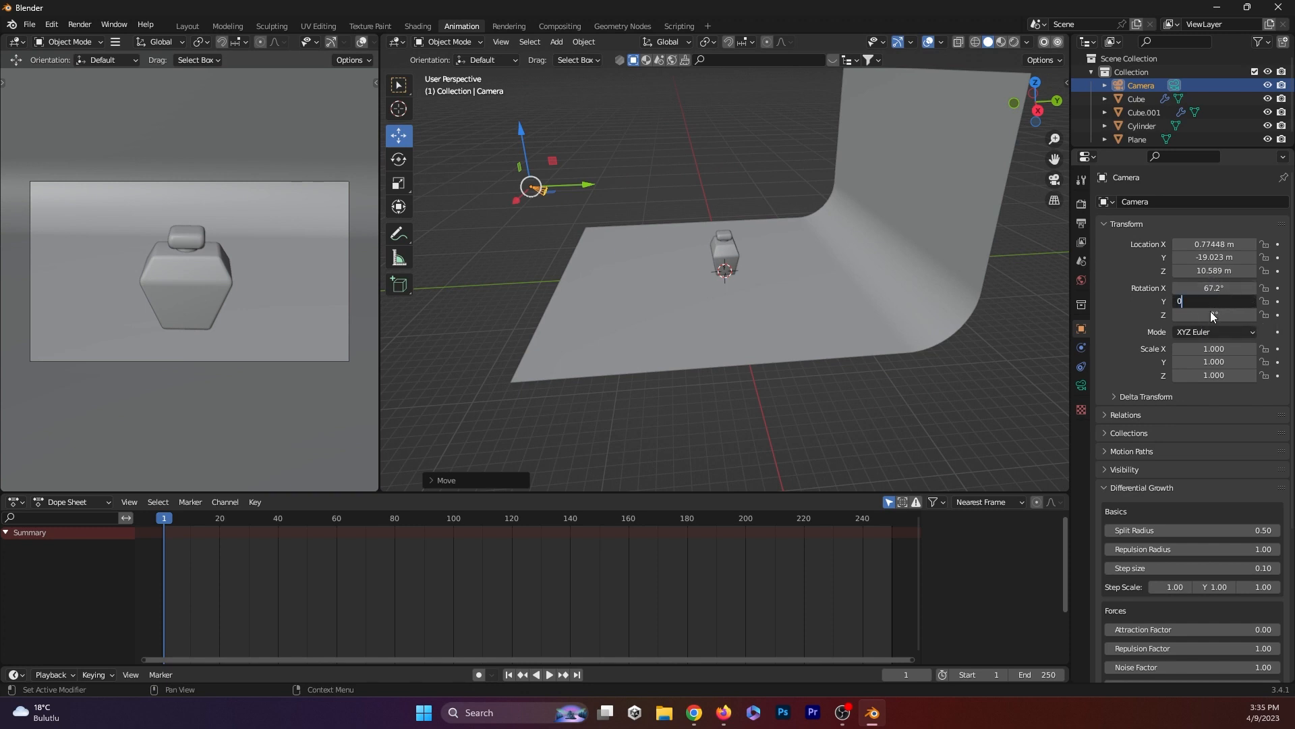
text(0)
key(Return)
key(Return)
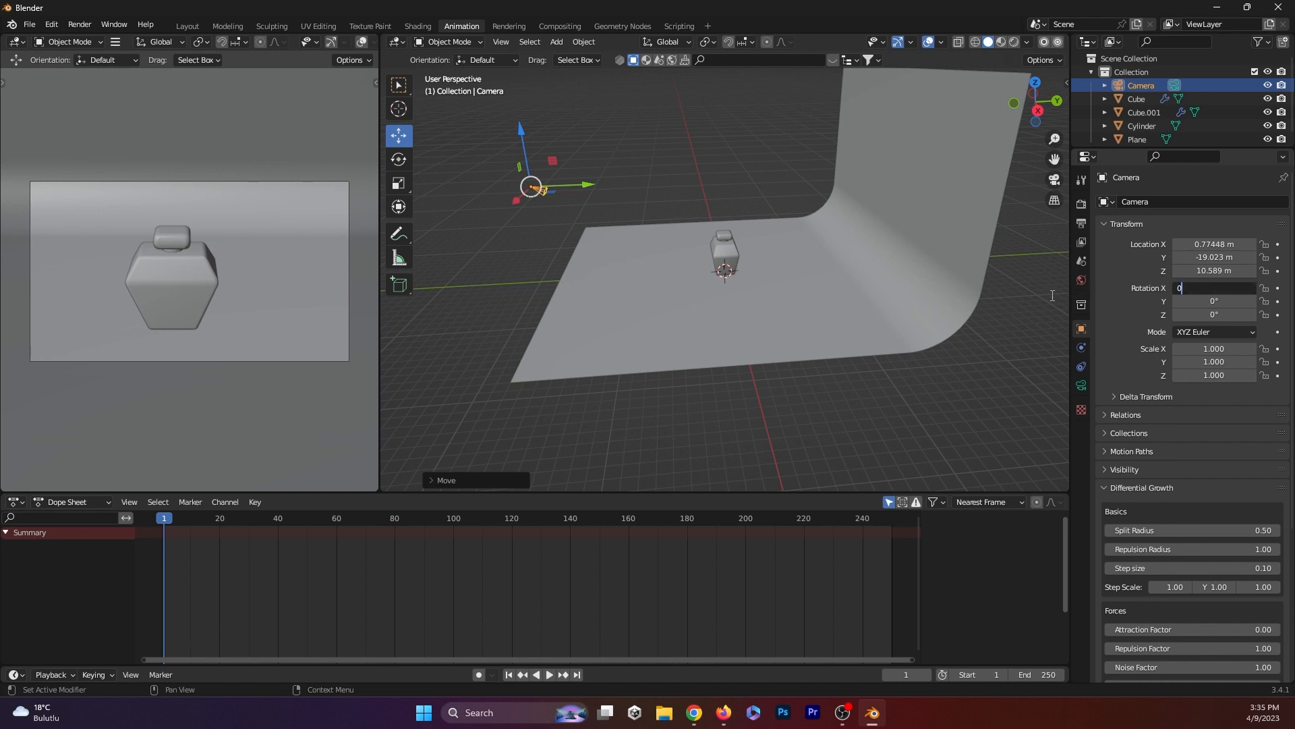
text(0)
key(Return)
drag(1198, 288, 1290, 289)
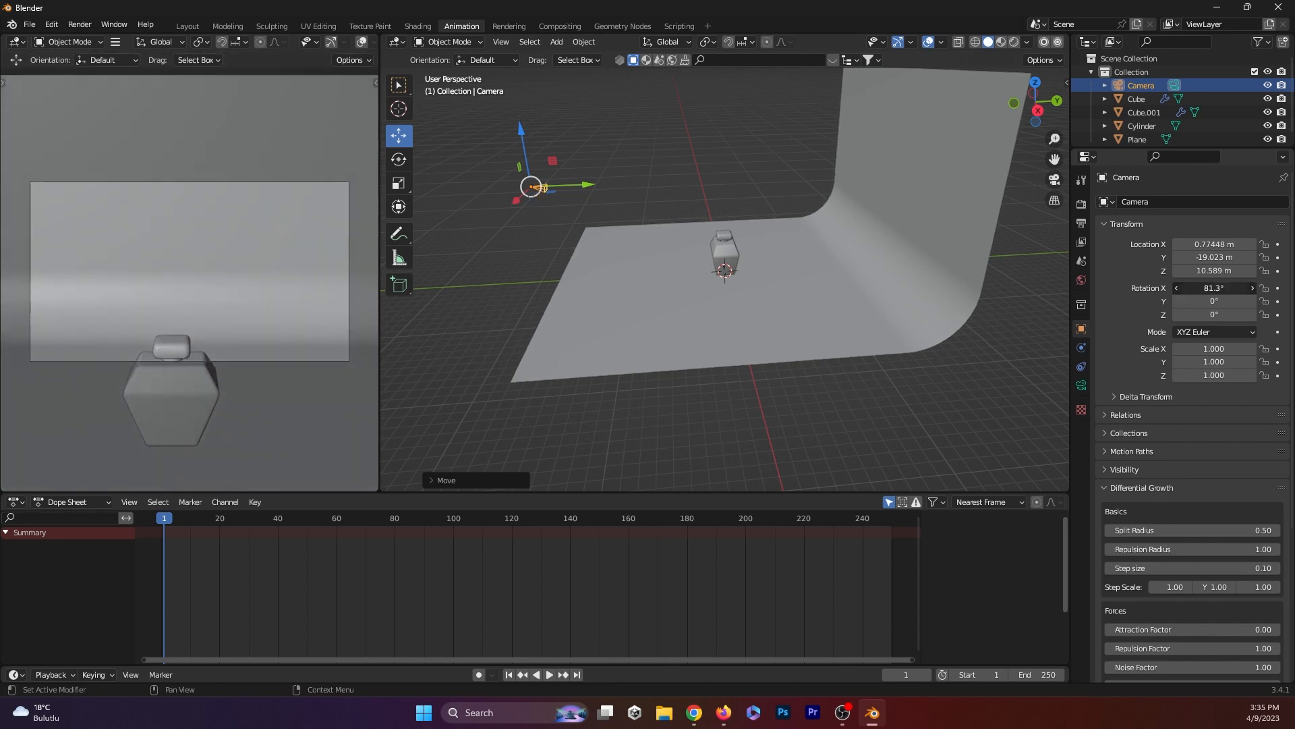
key(Return)
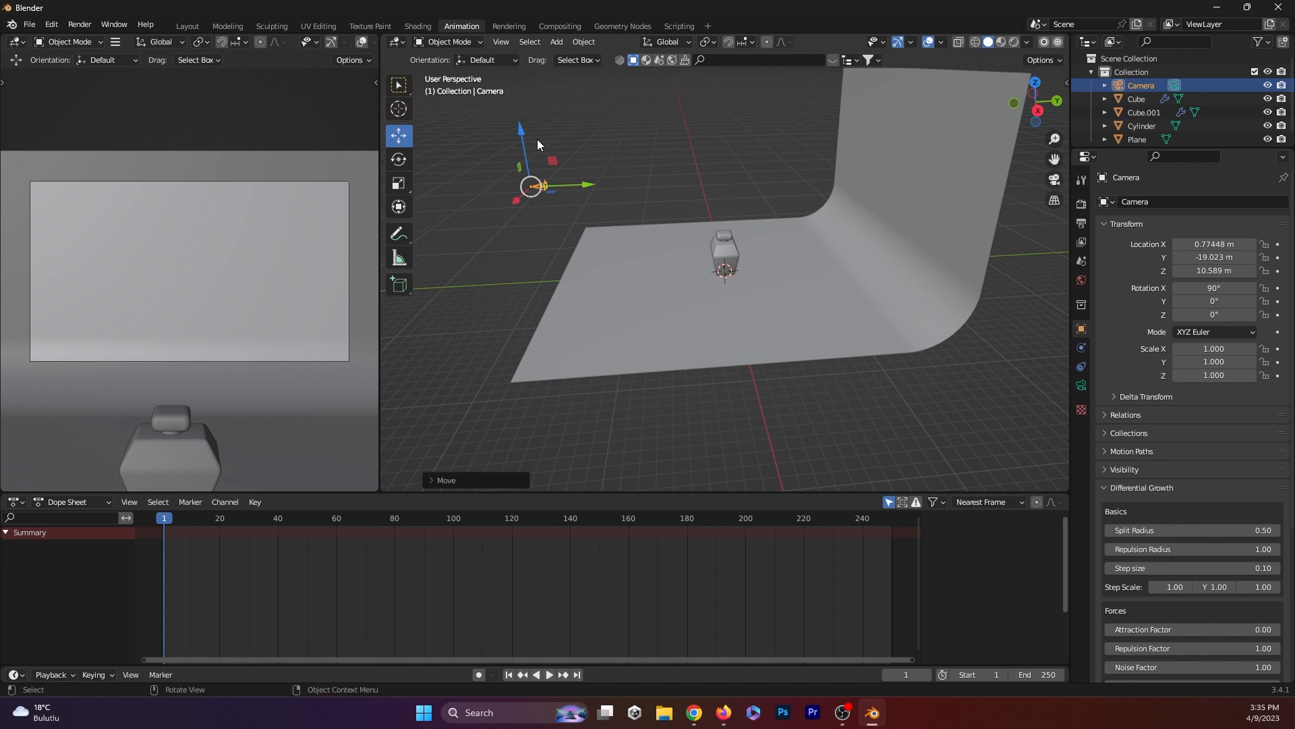
- Move the camera to about X -0.03 m and Z 3.58 m, and tilt its X rotation to 84.9°
drag(518, 125, 533, 204)
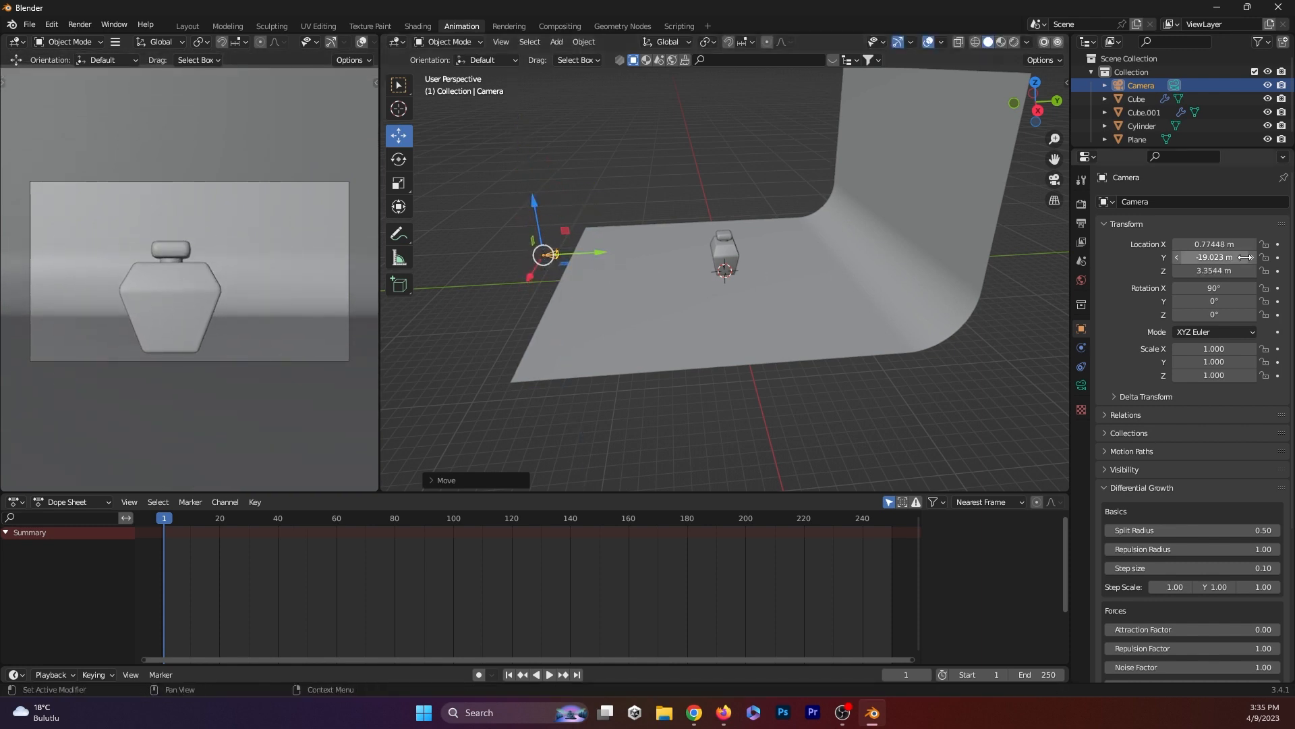
drag(1222, 290, 1202, 291)
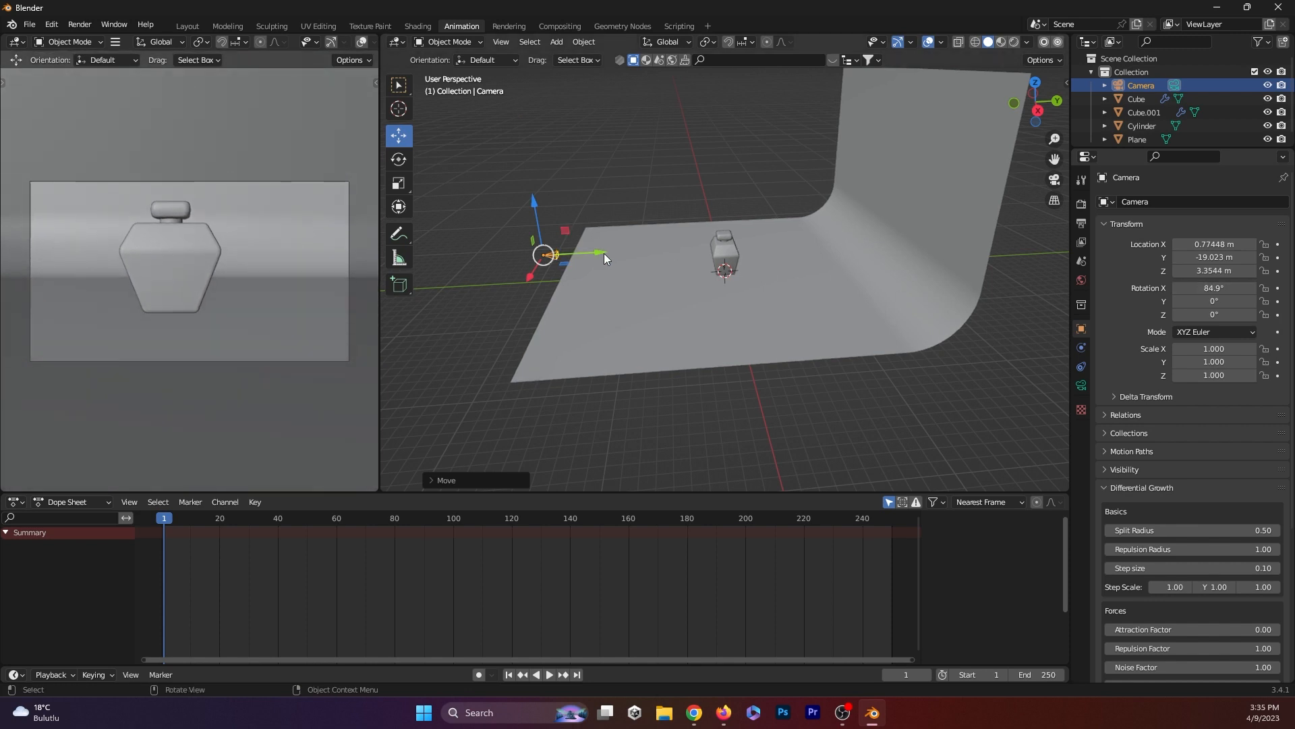
drag(527, 278, 531, 271)
drag(533, 194, 533, 192)
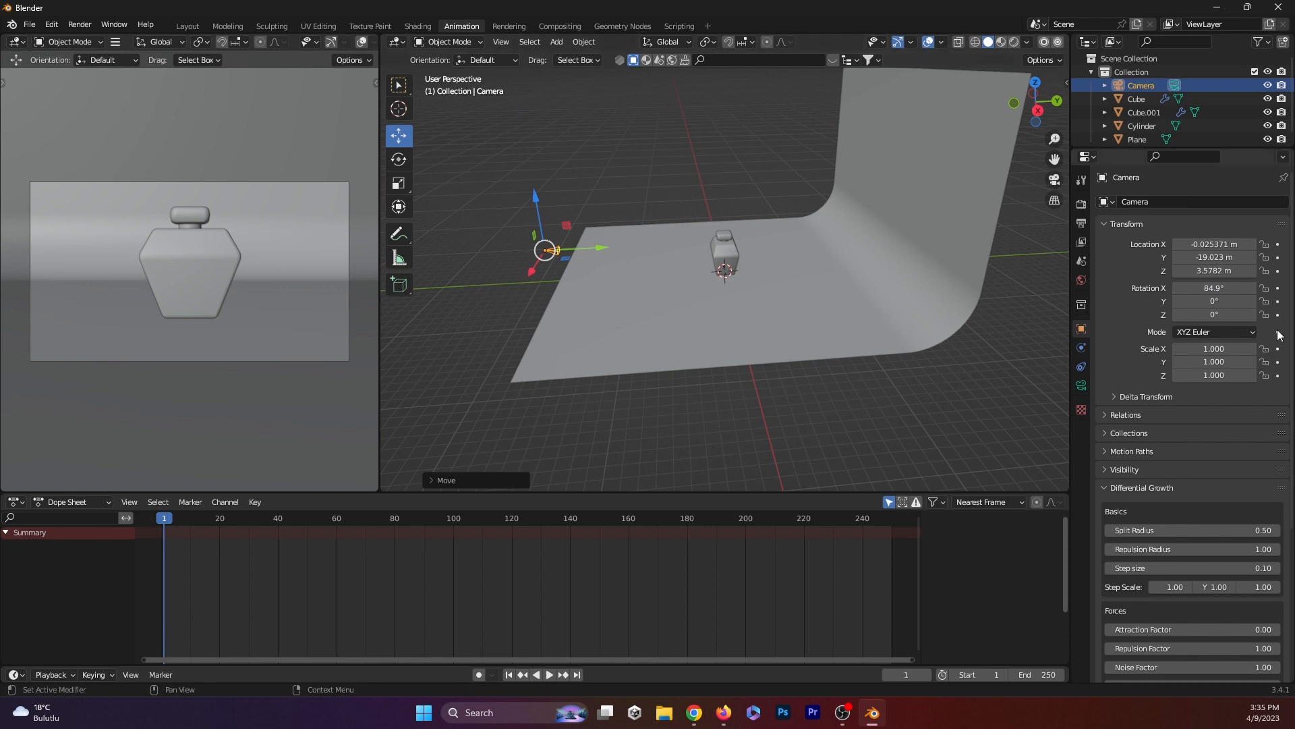
- Tilt the camera to 78.5° on X and raise it to about 5.96 m on Z
drag(1214, 287, 1190, 288)
drag(529, 195, 536, 164)
middle_drag(773, 293, 918, 322)
scroll(840, 322, down, 3)
scroll(841, 322, up, 6)
middle_drag(791, 303, 693, 280)
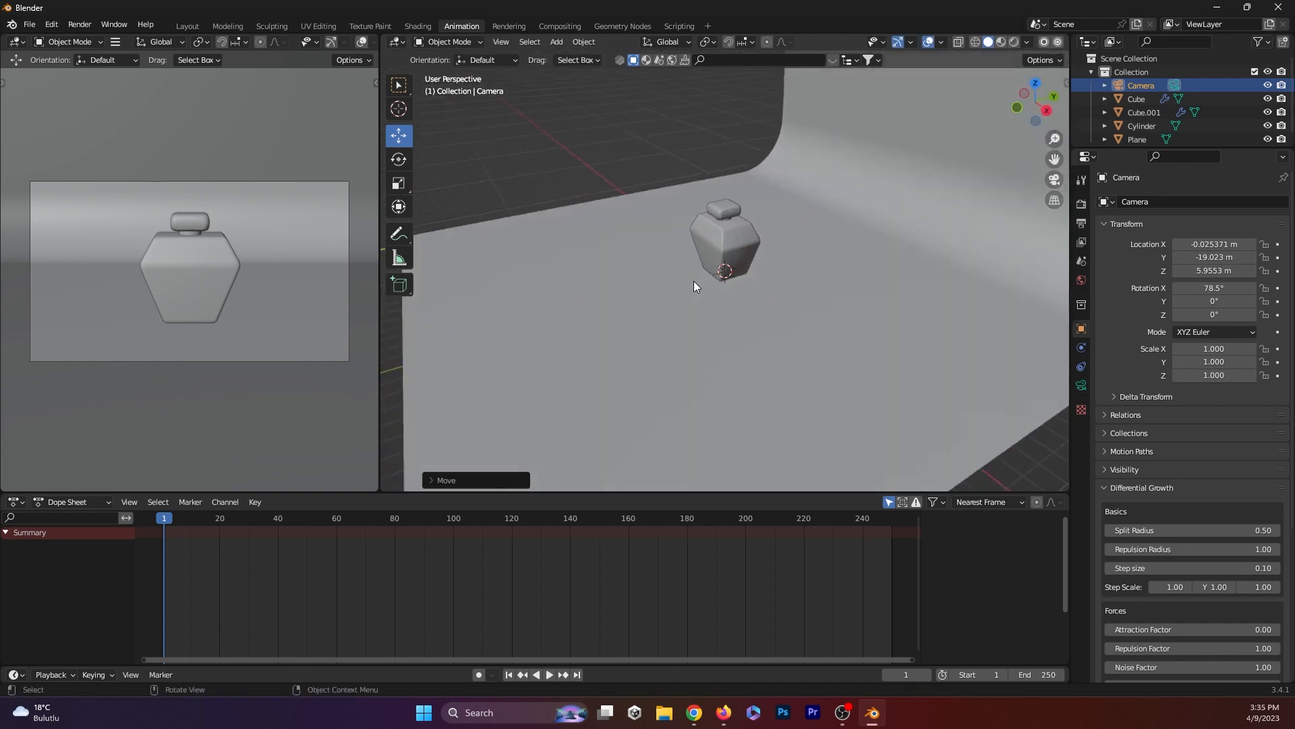
- Select the backdrop and preview the main viewport in Rendered shading with Scene World lighting turned off
click(768, 314)
scroll(768, 314, down, 4)
scroll(768, 314, up, 4)
middle_drag(767, 314, 759, 236)
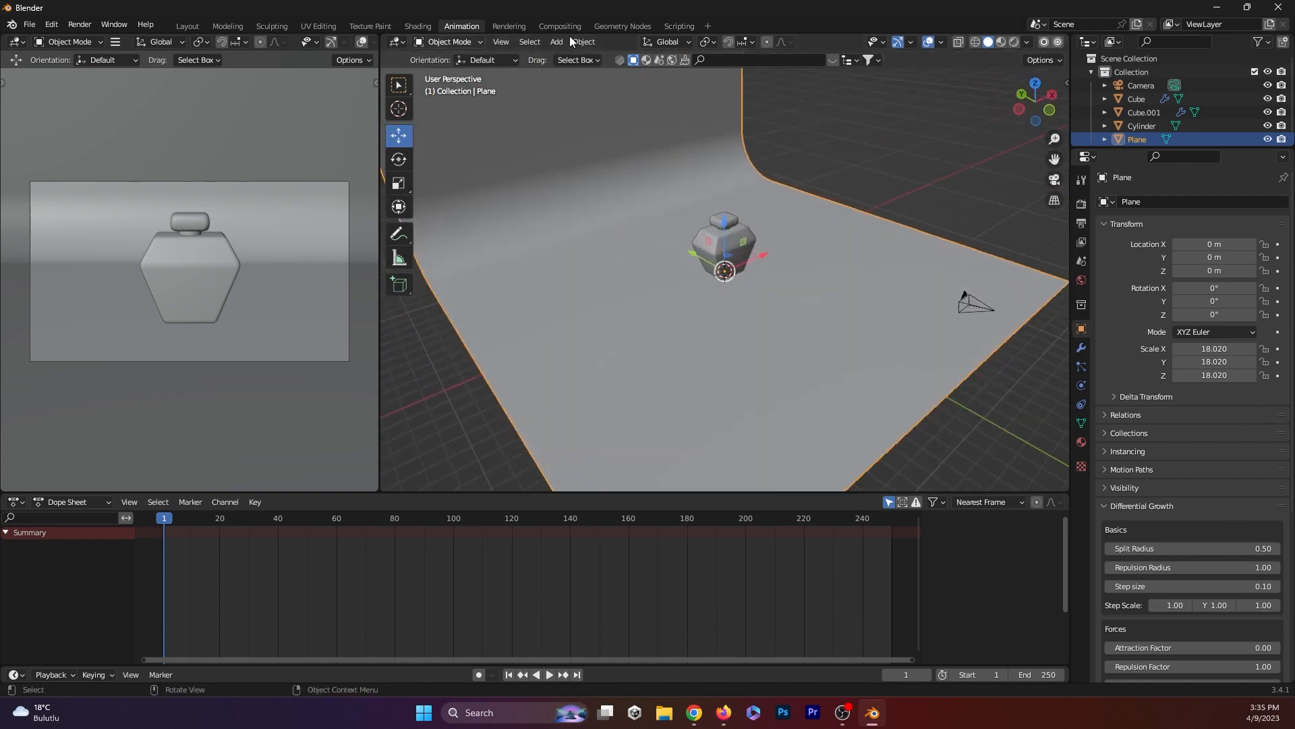
click(1012, 43)
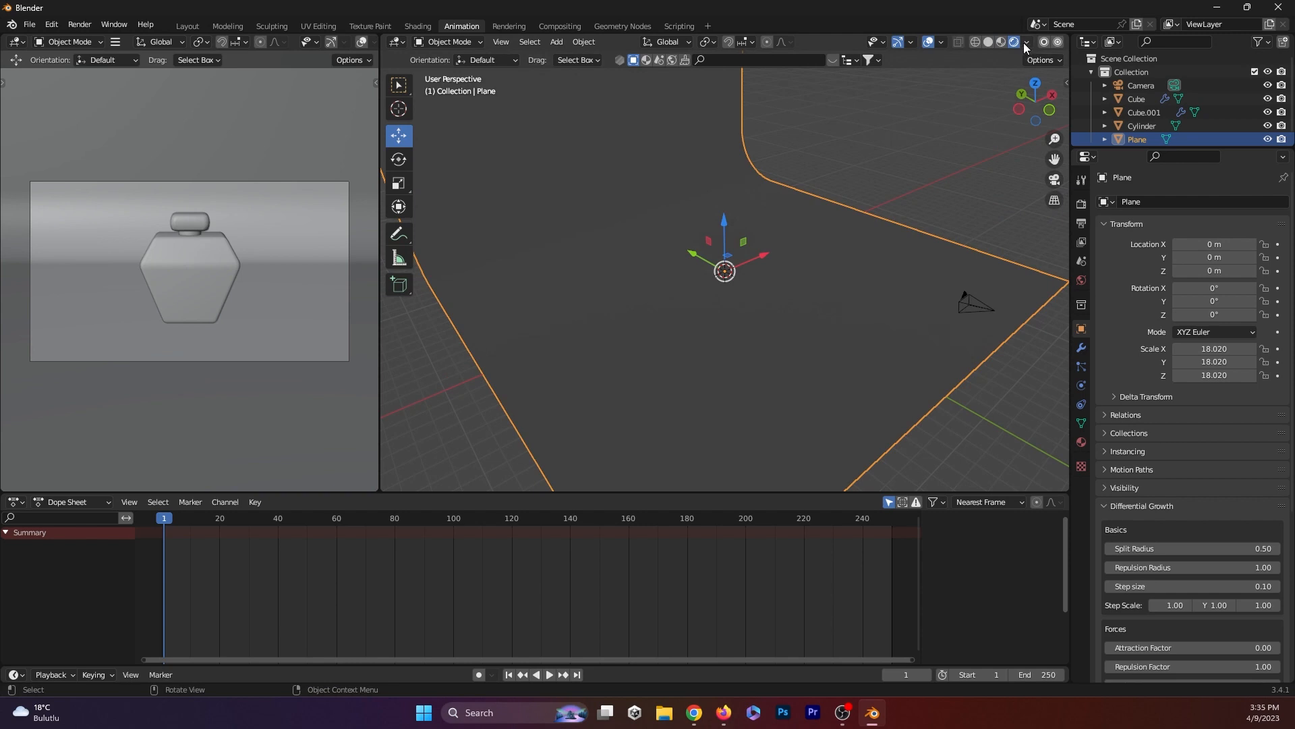
click(1026, 43)
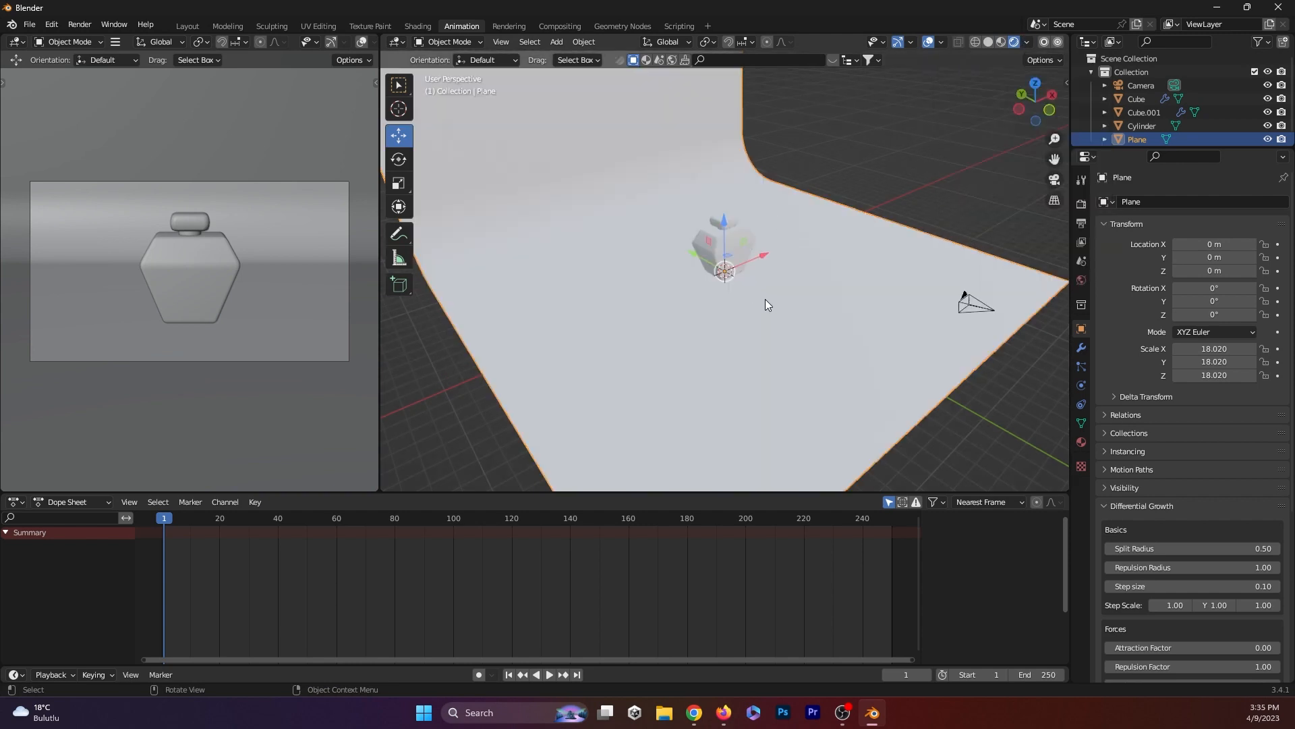
scroll(756, 351, down, 6)
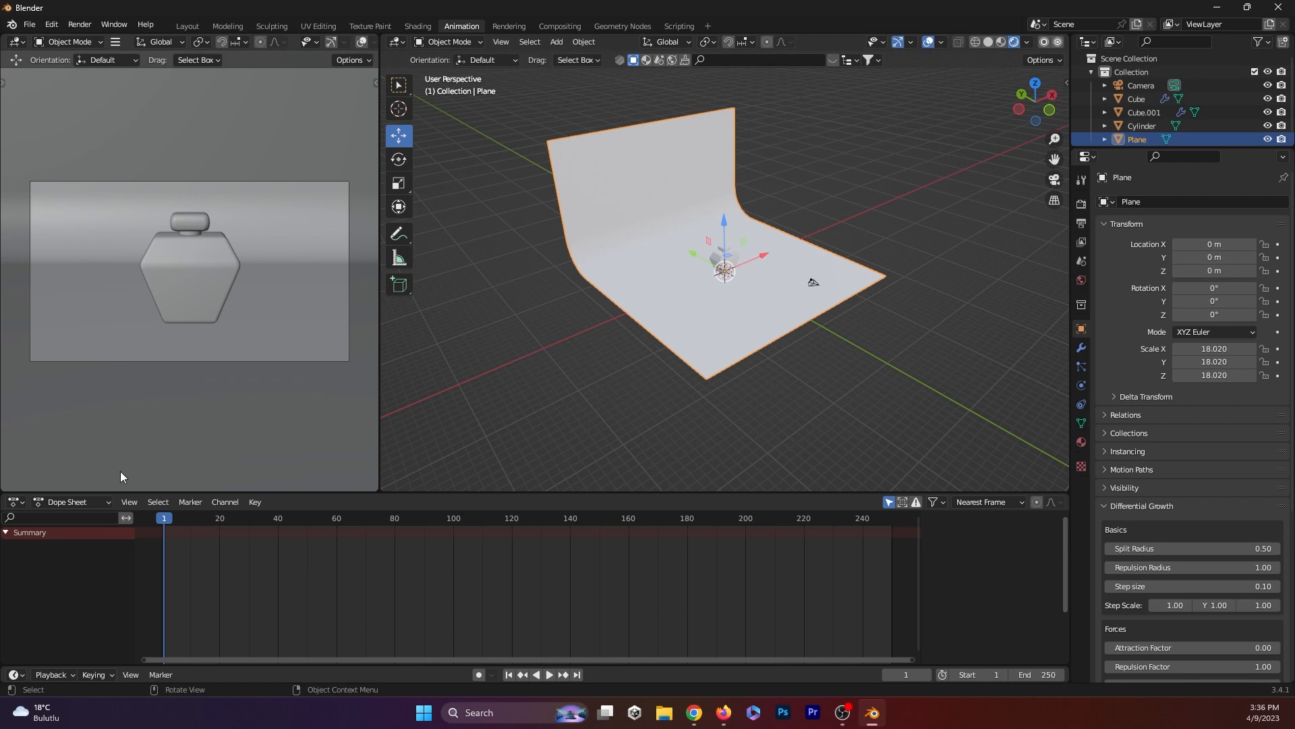
- Change the Dope Sheet area to the Shader Editor and enlarge it upward
click(13, 503)
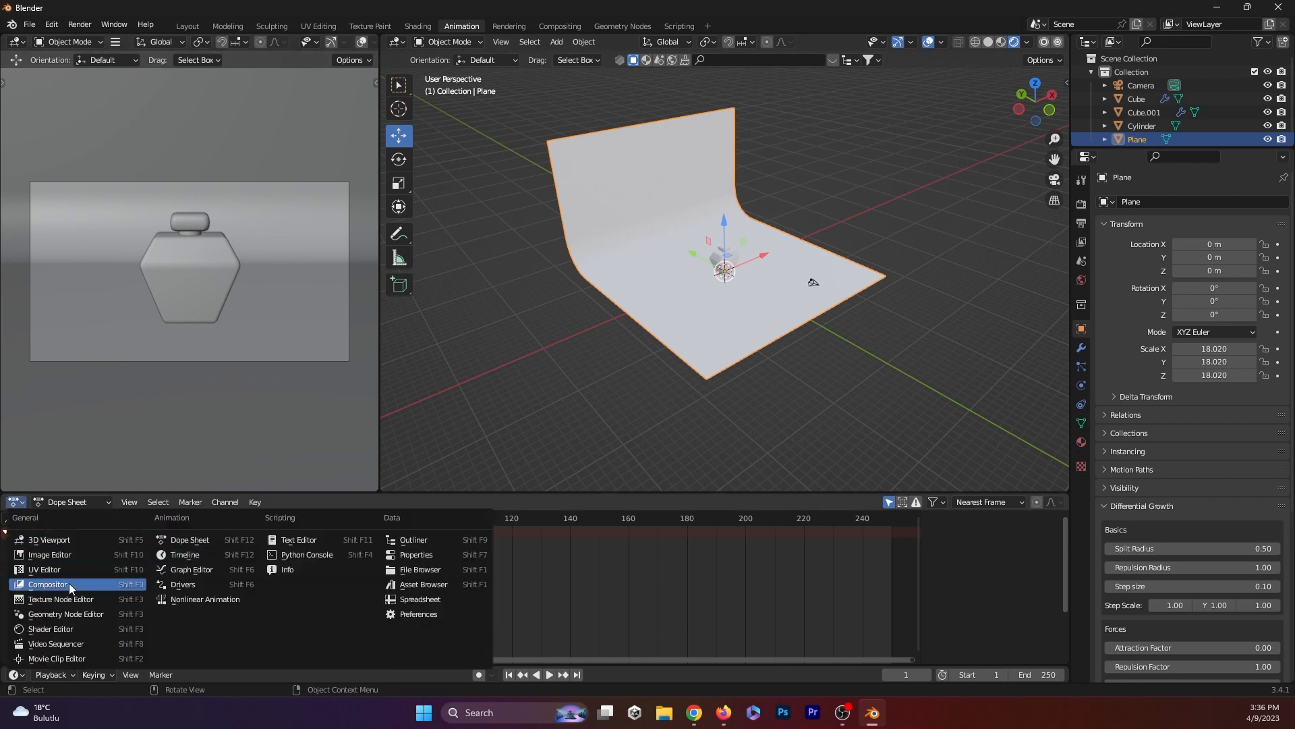
click(54, 628)
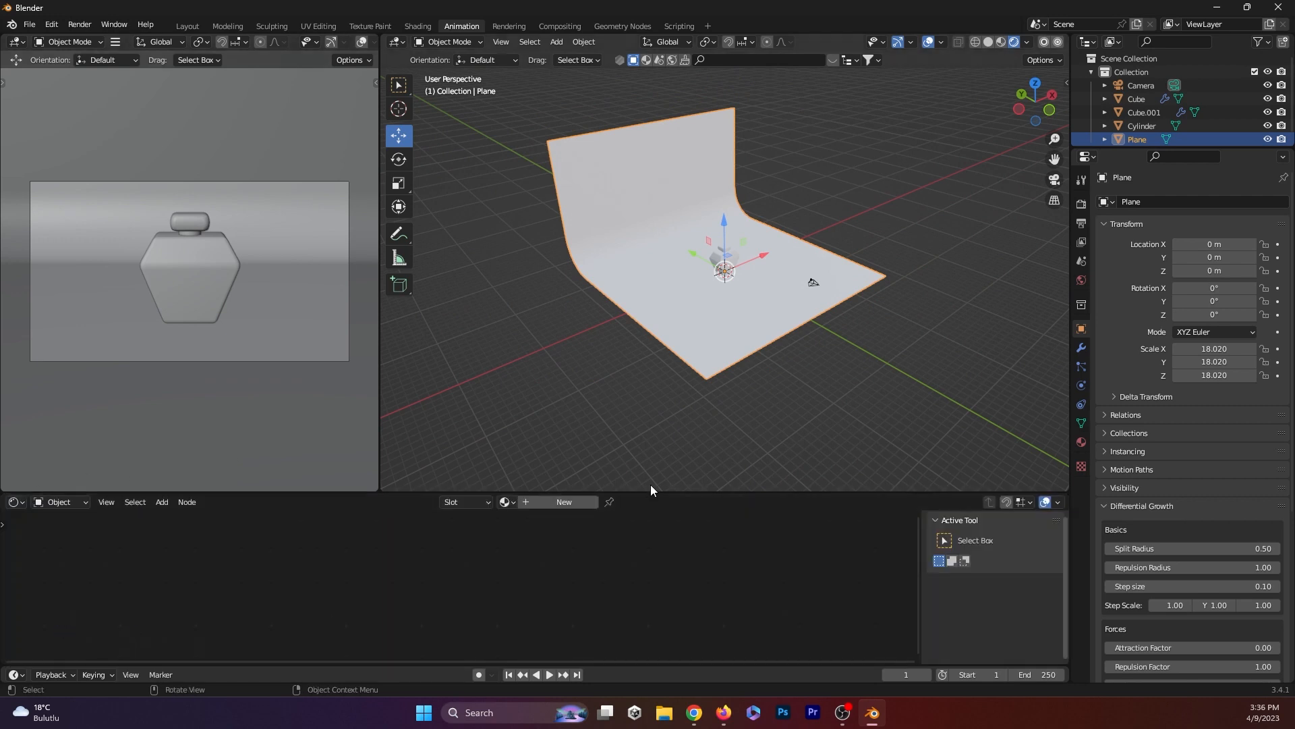
drag(651, 492, 659, 384)
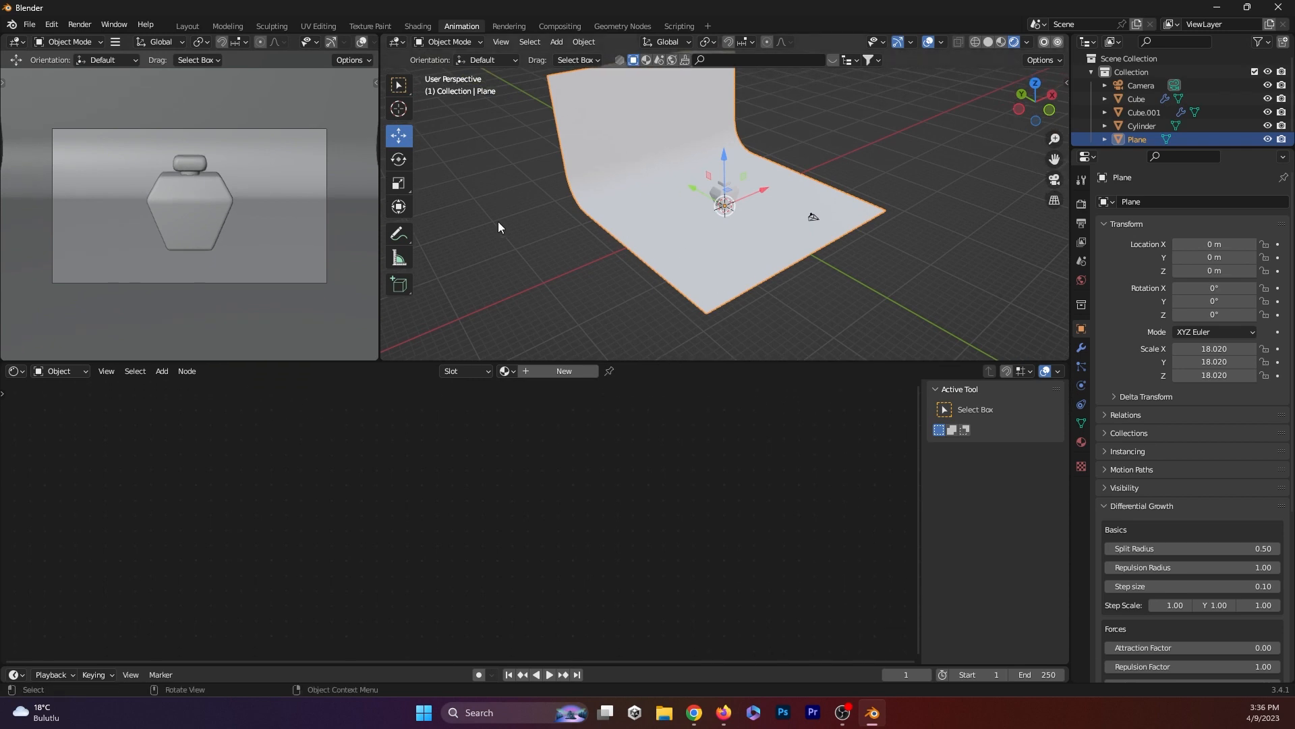
- Set the camera viewport to Rendered shading with Scene World off, and return the main viewport to Solid shading
scroll(354, 43, down, 4)
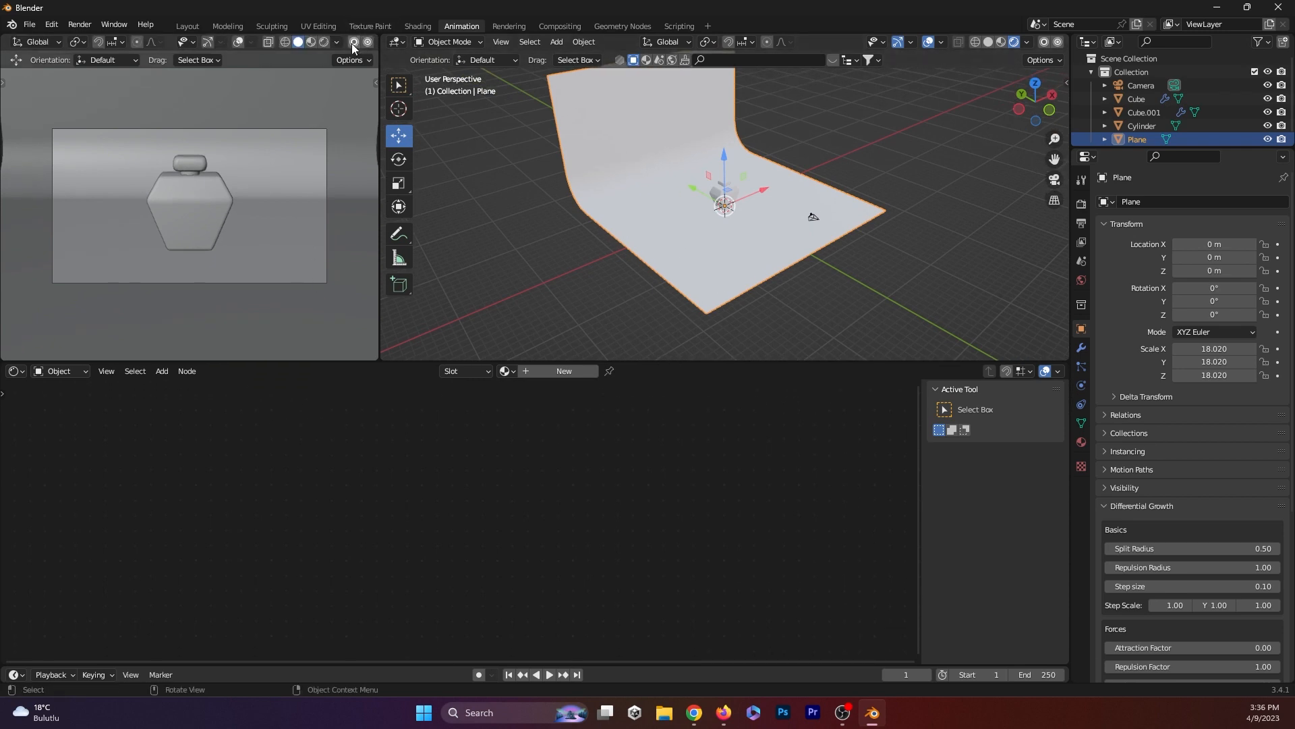
click(325, 41)
click(335, 41)
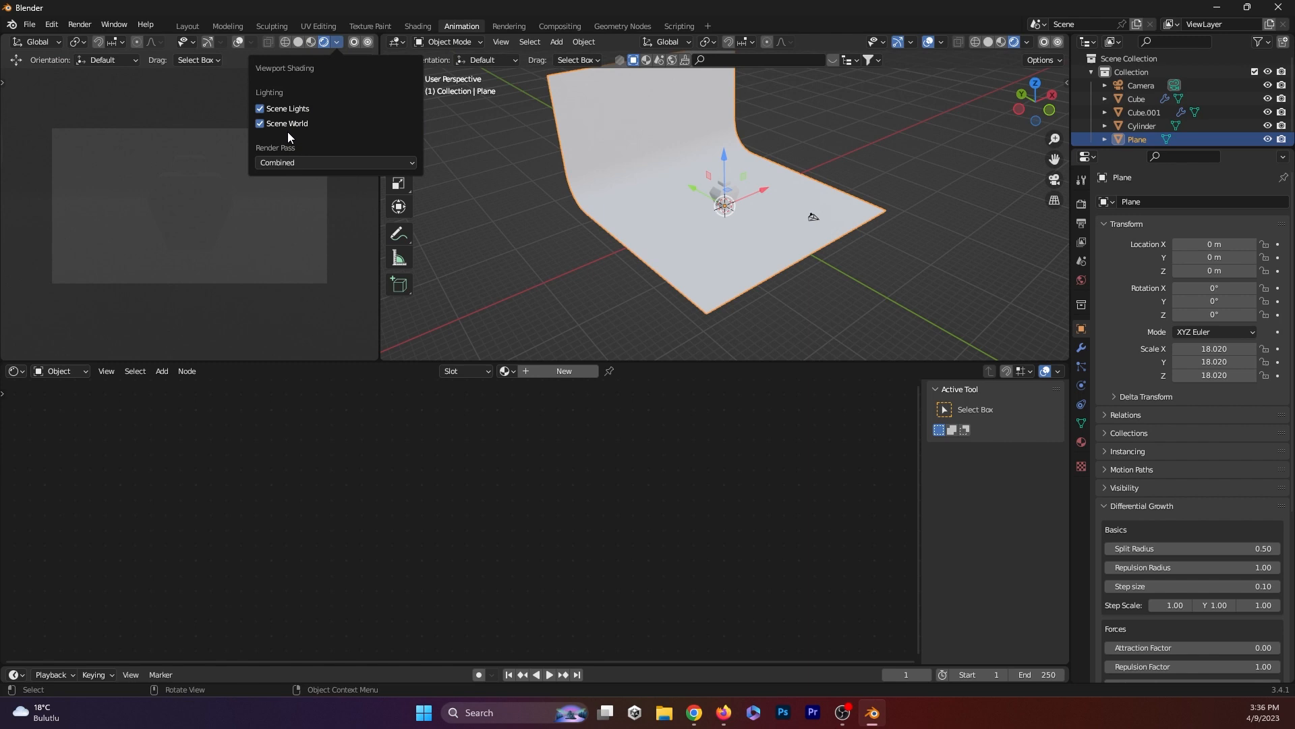
click(989, 42)
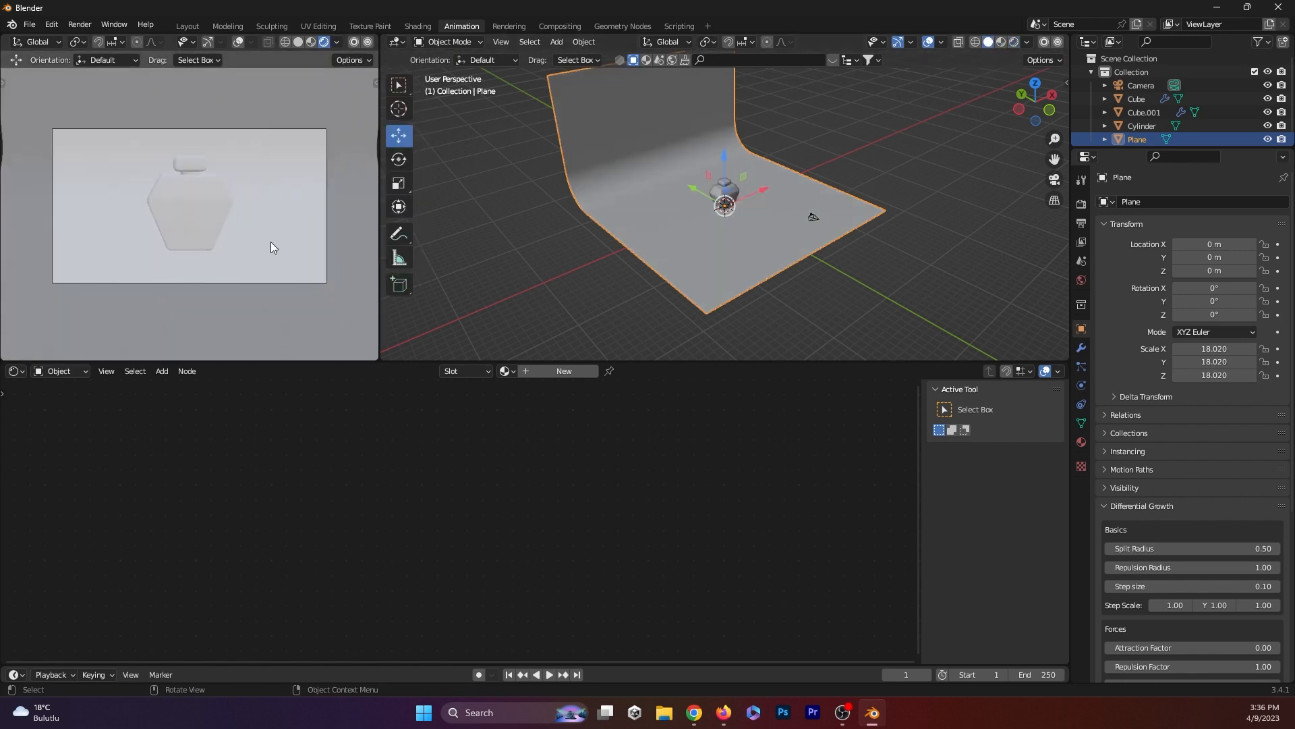
- Create a new material for the backdrop and name it BG
click(591, 373)
double_click(546, 371)
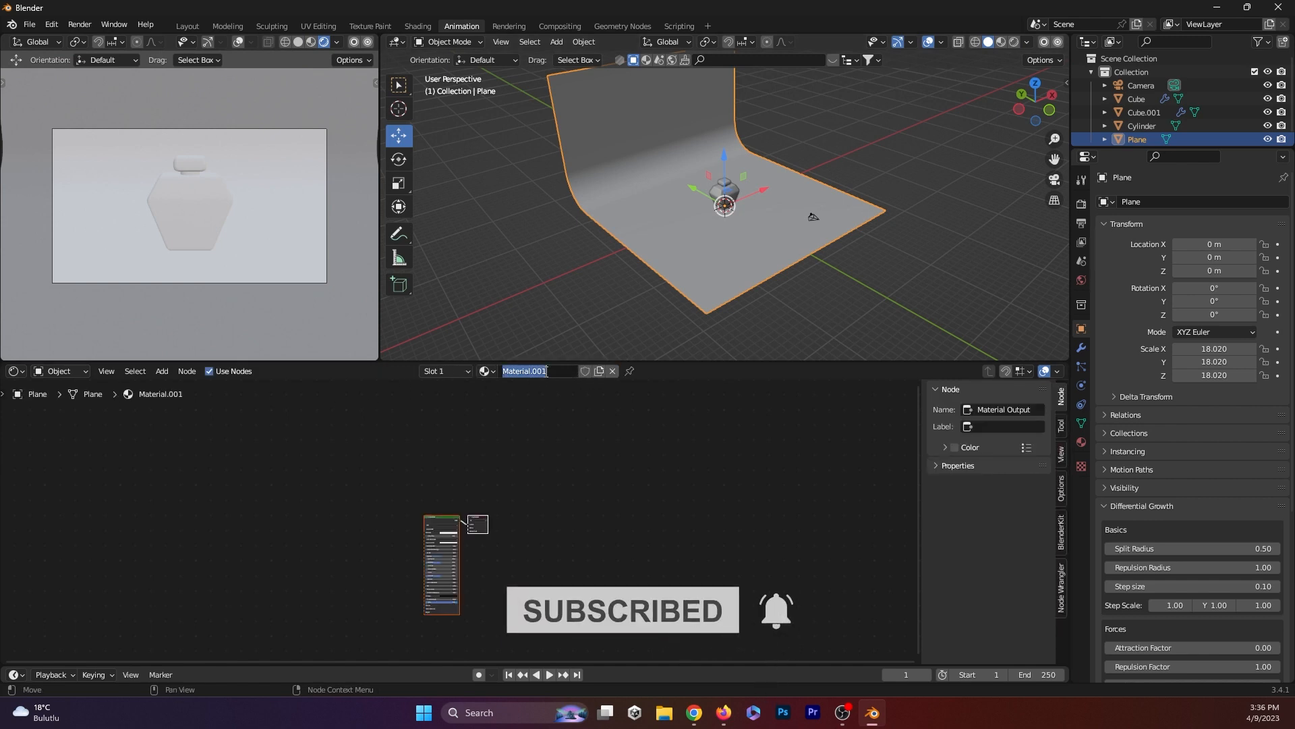
text(BG)
key(Return)
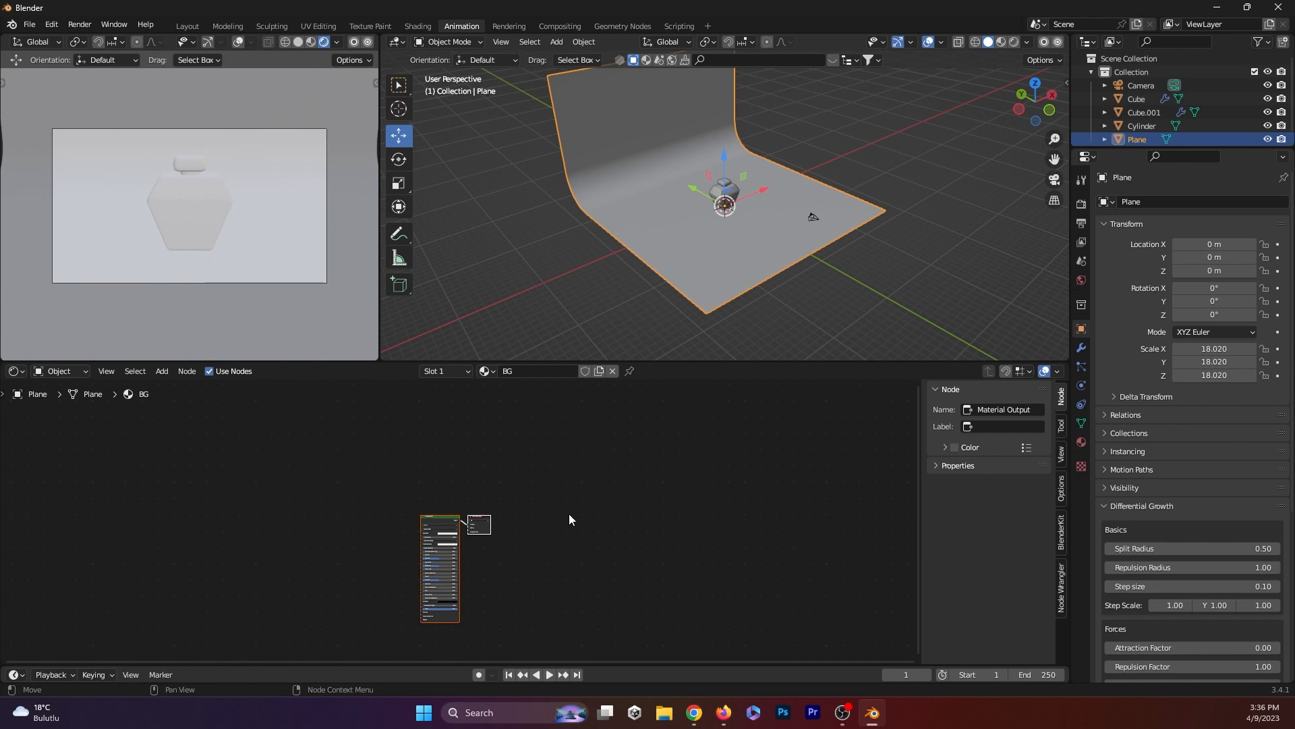
- Set the BG material's base color to a pinkish purple with Hue 0.836, Saturation about 0.778 and Value 0.603
scroll(568, 515, up, 1)
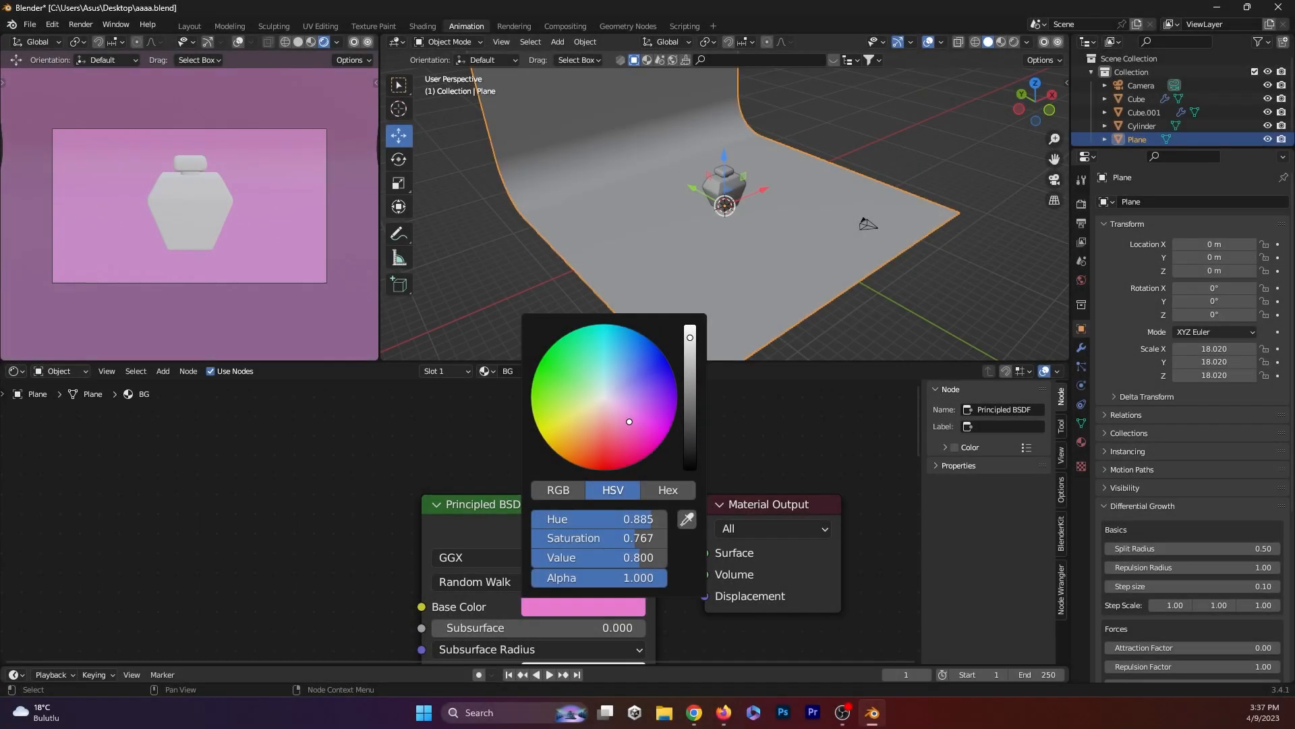
drag(629, 422, 635, 415)
drag(690, 343, 690, 354)
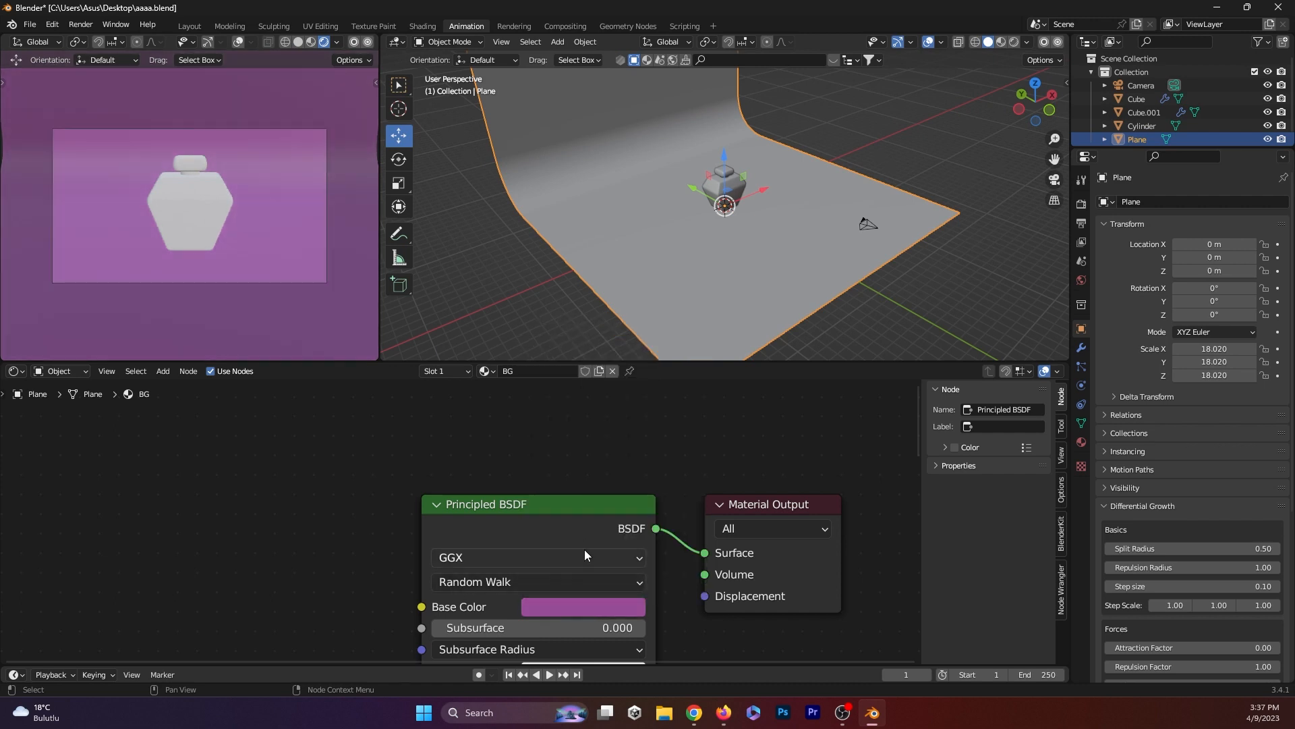
click(610, 607)
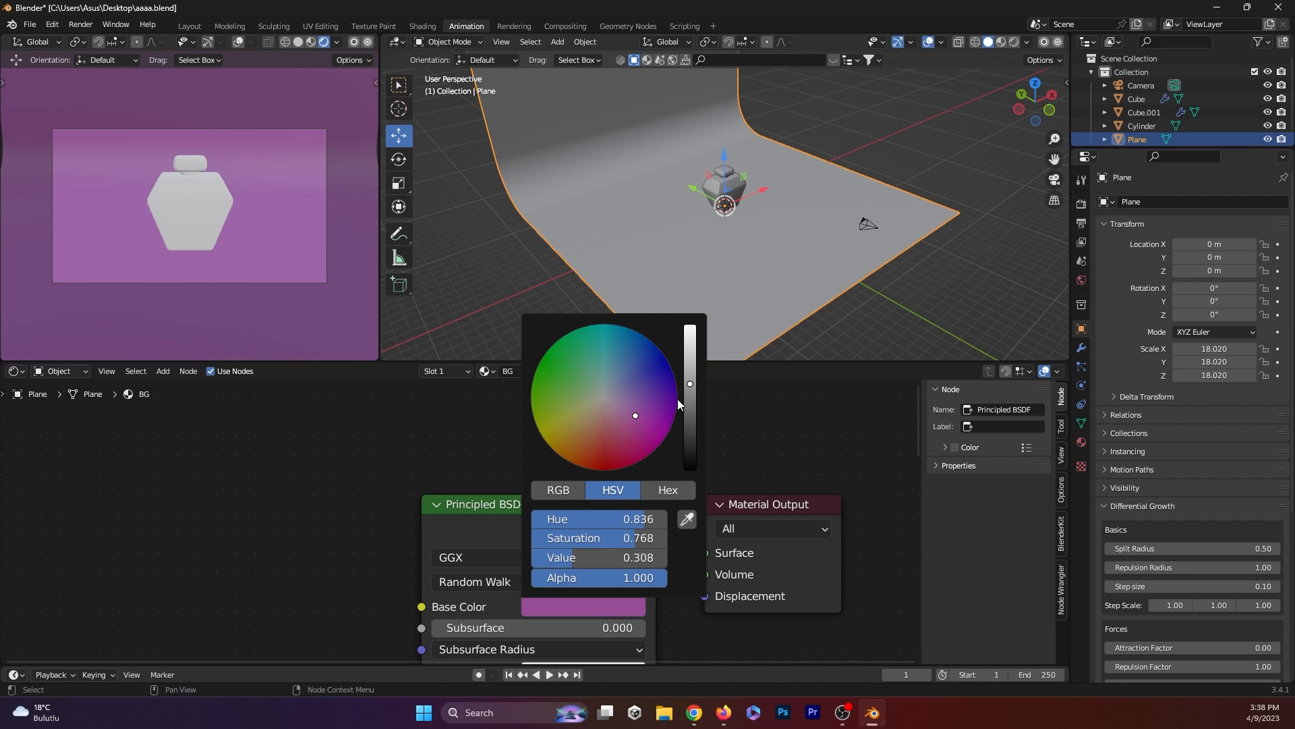
drag(691, 375, 690, 355)
- Move the Principled BSDF node up and set its Metallic to 0.355 and Roughness to 0.414
drag(510, 503, 522, 371)
scroll(526, 457, down, 4)
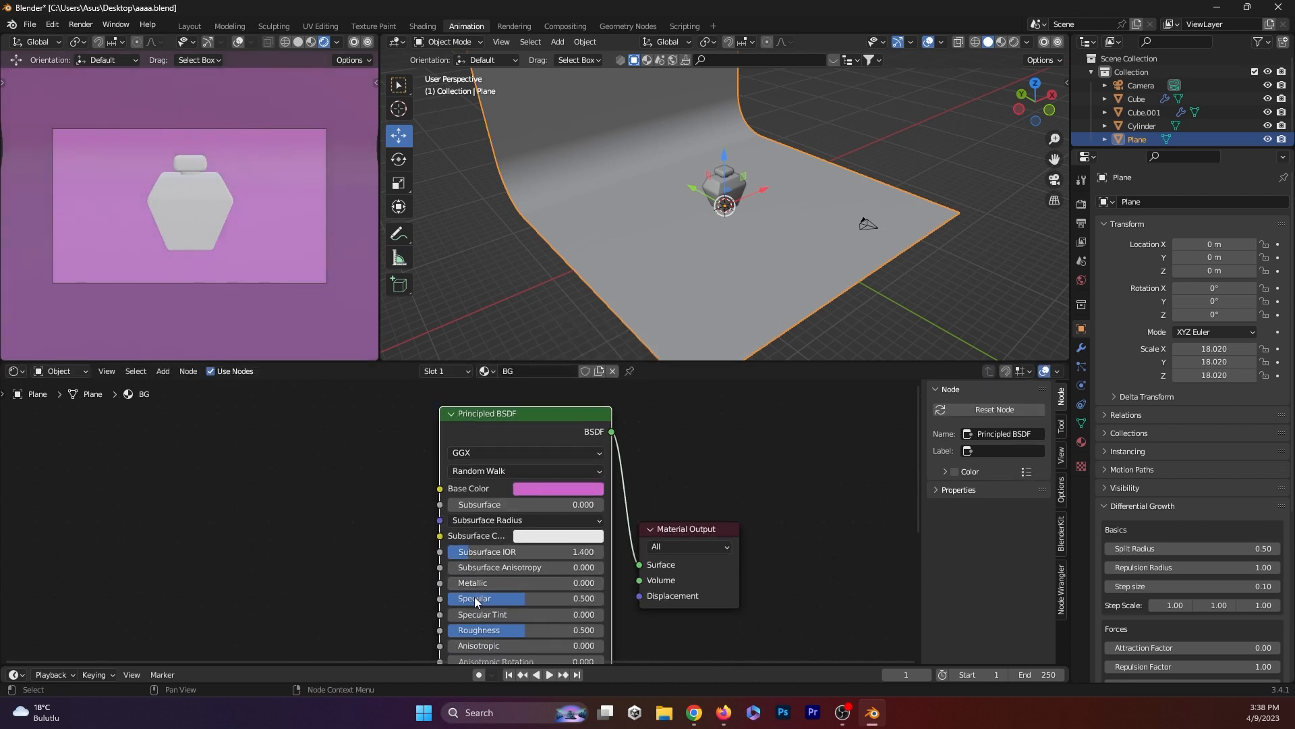
drag(459, 583, 501, 583)
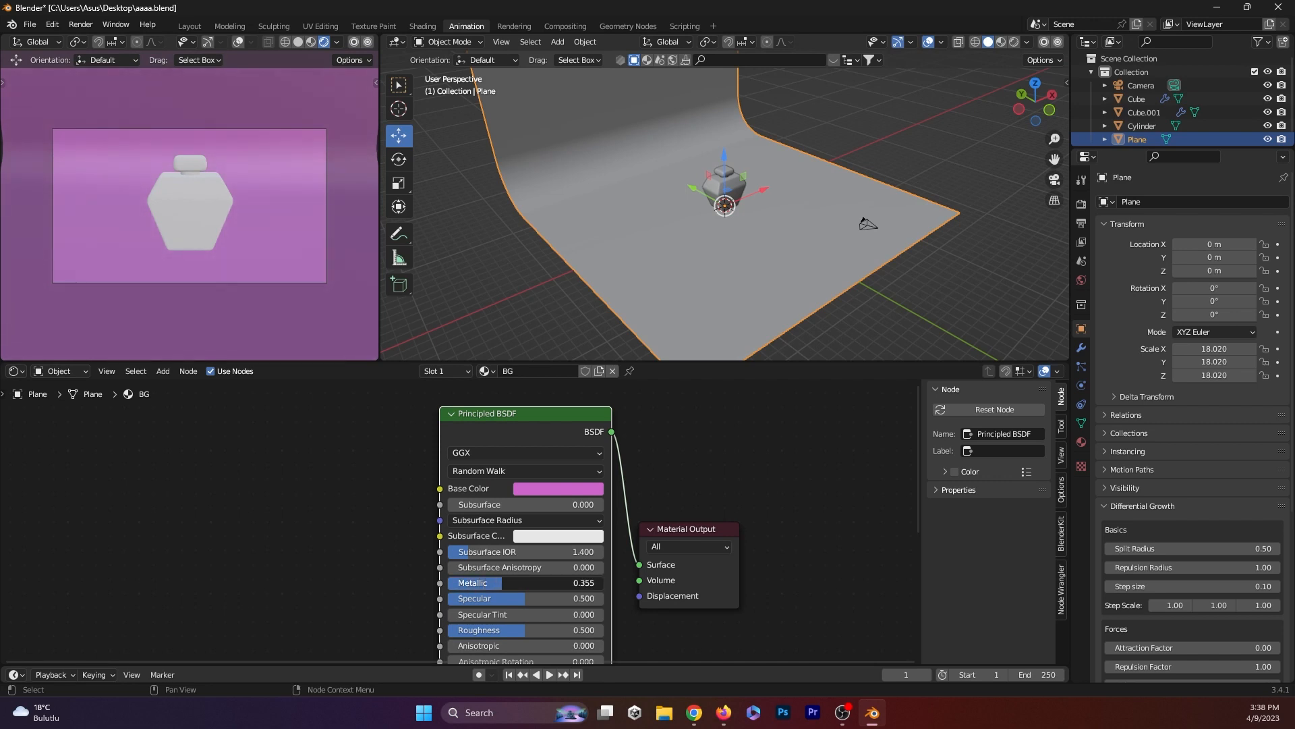
mouse_move(509, 630)
mouse_down()
mouse_move(483, 630)
mouse_move(512, 630)
mouse_up()
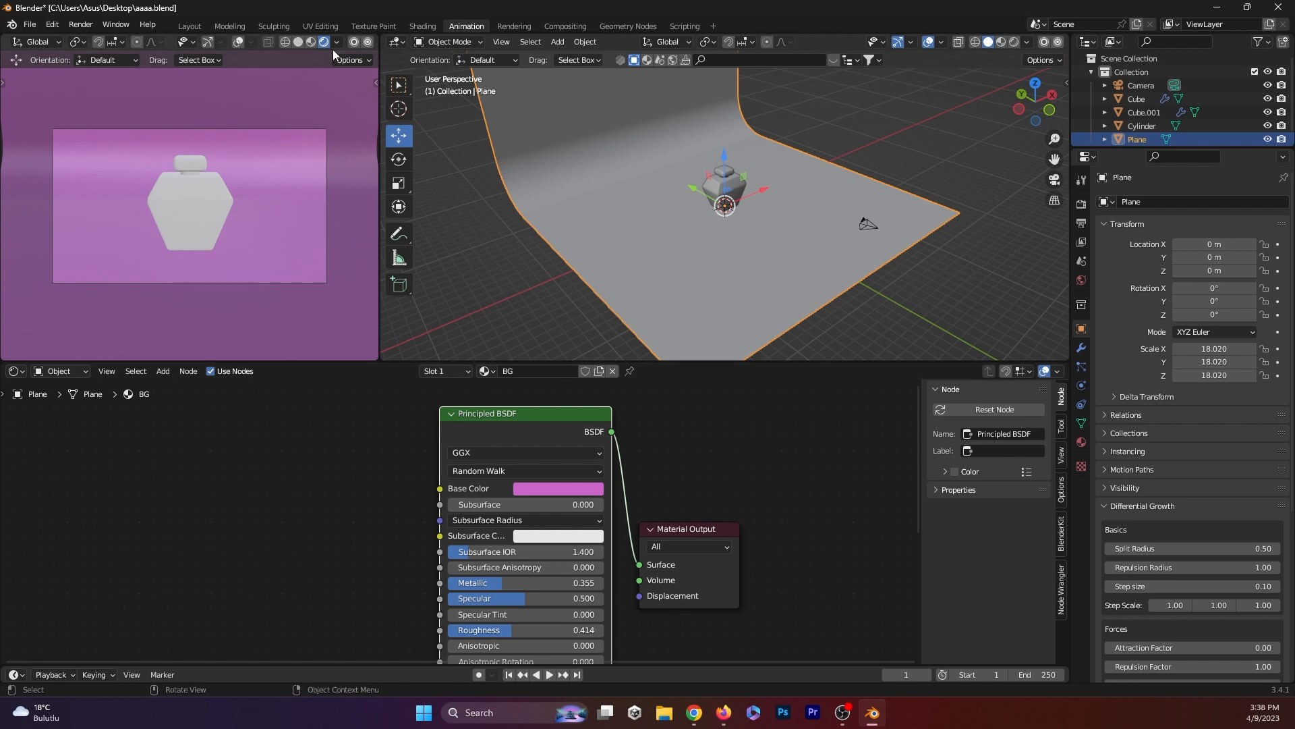
- Switch the render engine to Cycles and set its device to GPU Compute
click(1081, 203)
click(1200, 202)
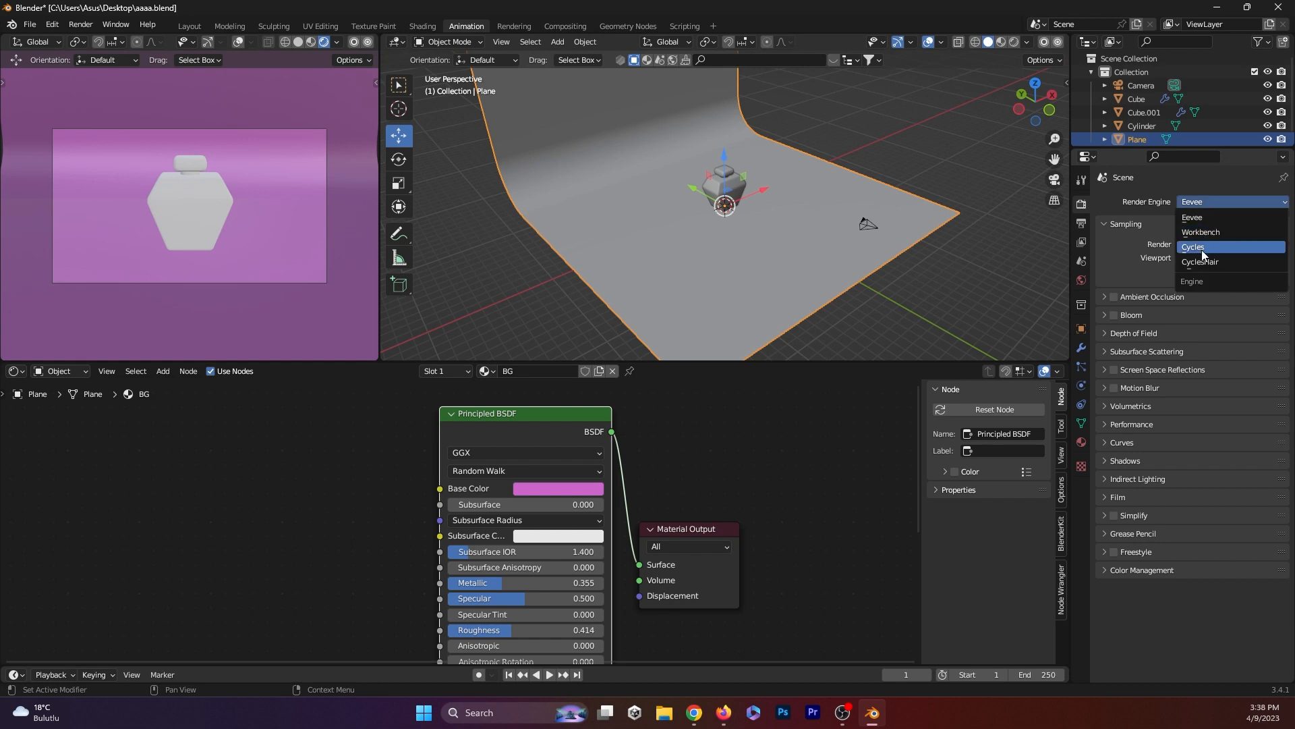
click(1200, 250)
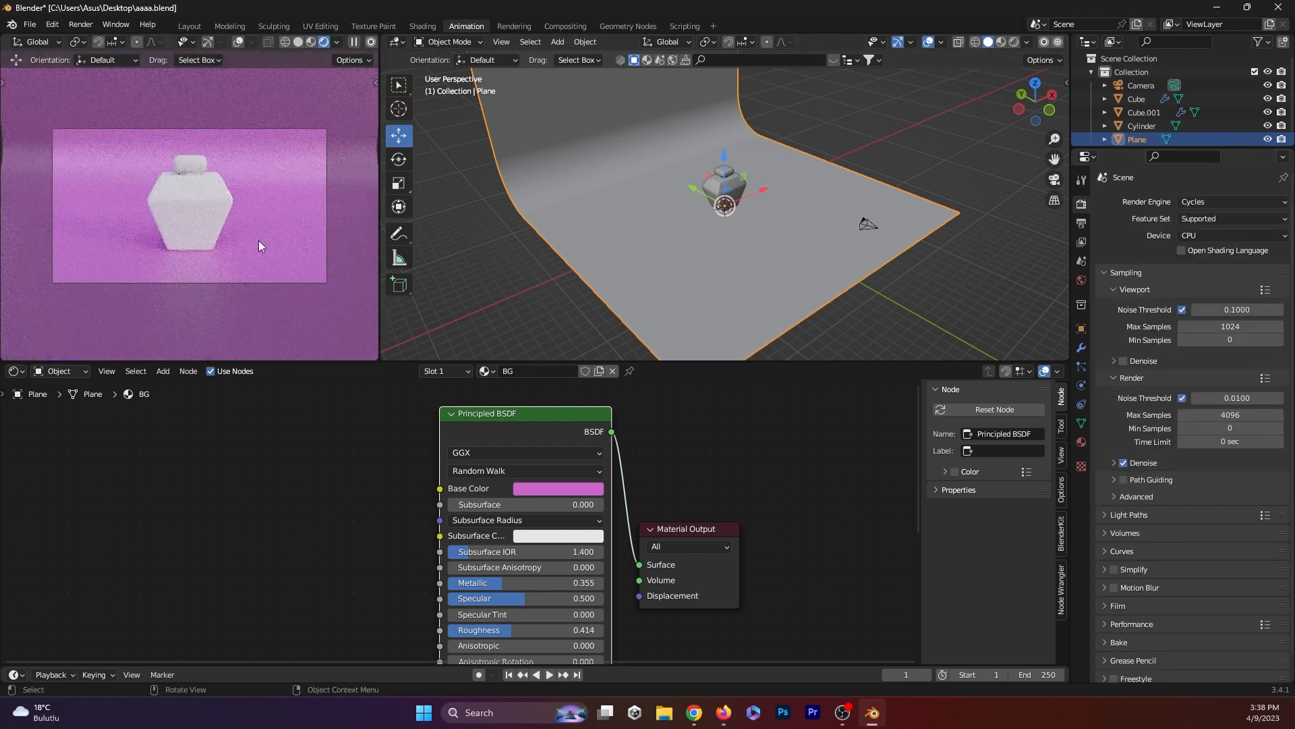
click(1224, 232)
click(1213, 258)
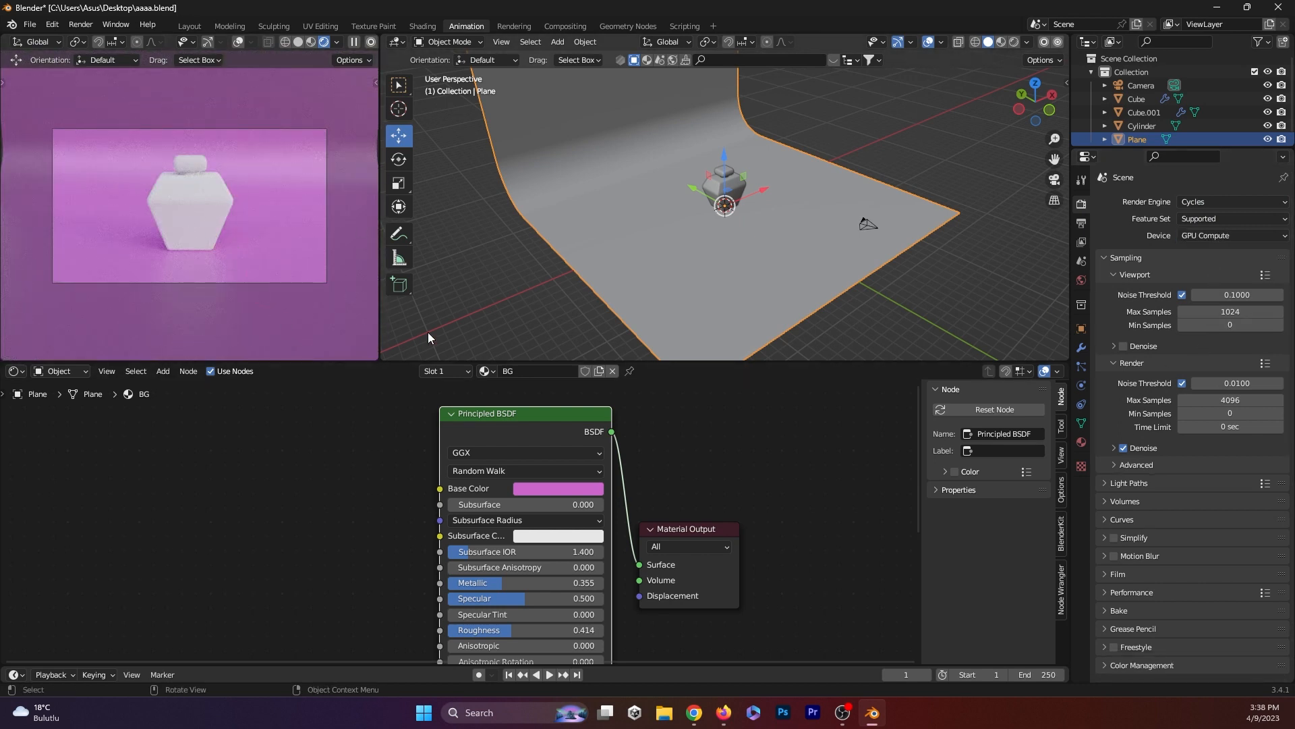
- Retune the BG material to Metallic 0.314 and Roughness 0.455, and darken its base color to Value 0.423
drag(493, 586, 523, 587)
drag(499, 630, 483, 629)
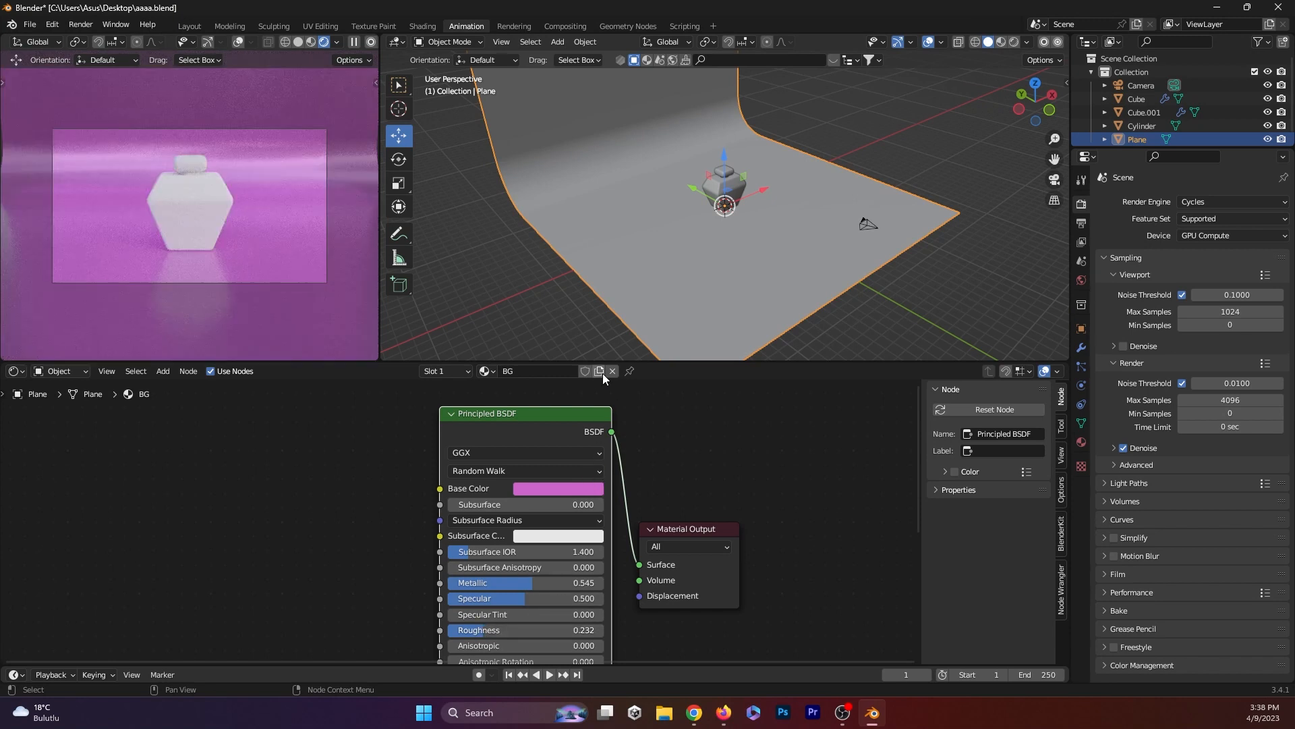
drag(486, 629, 520, 629)
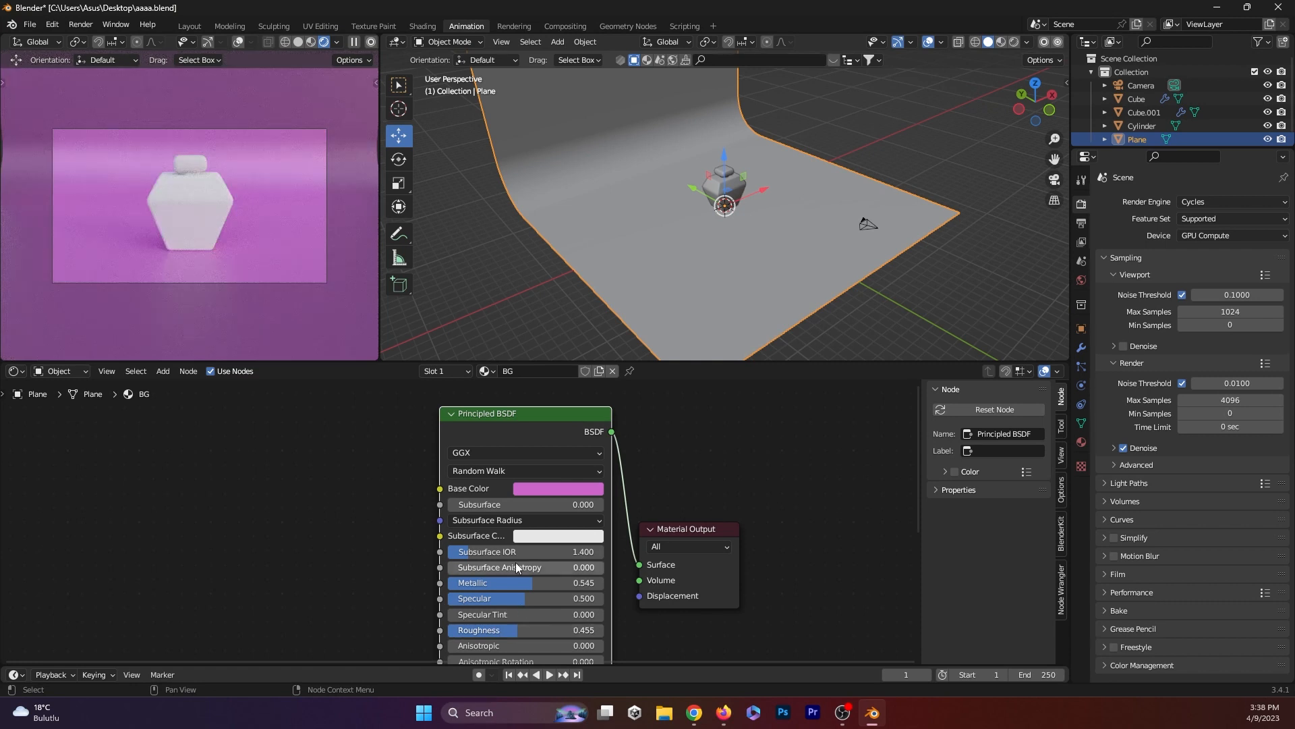
drag(527, 582, 497, 582)
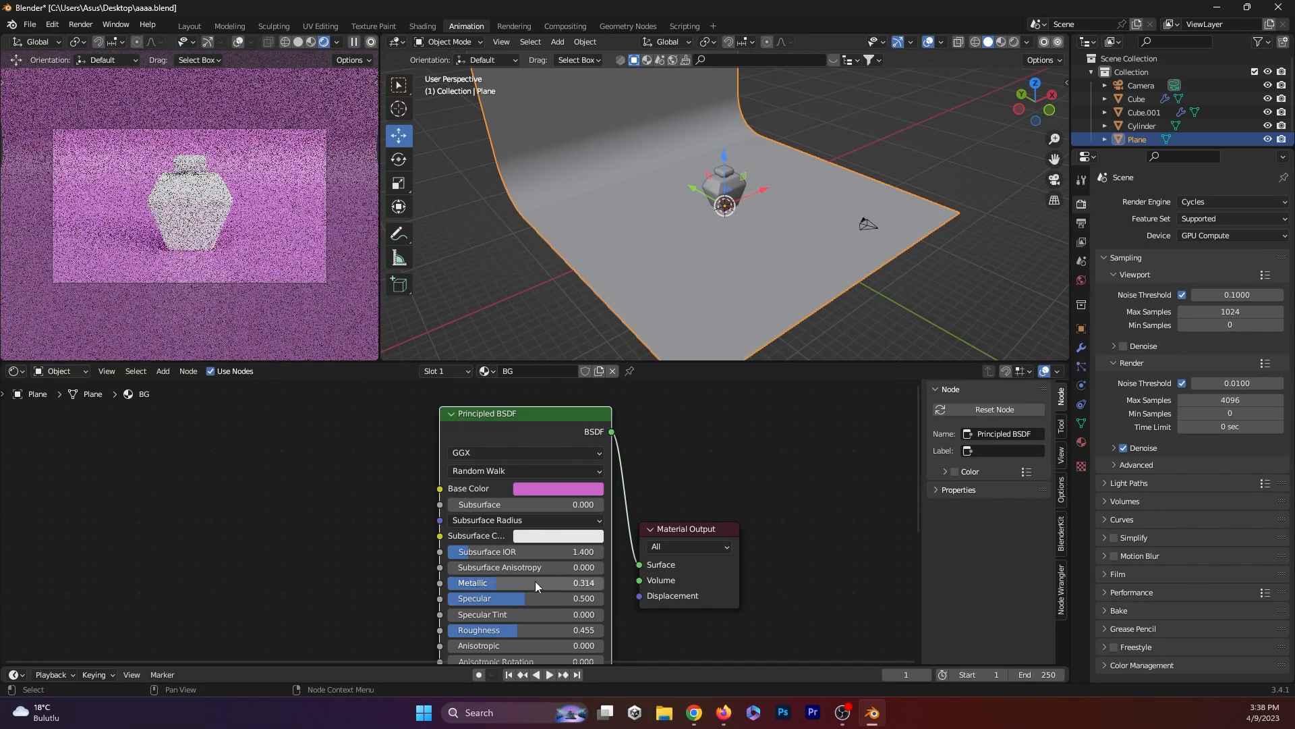
click(594, 489)
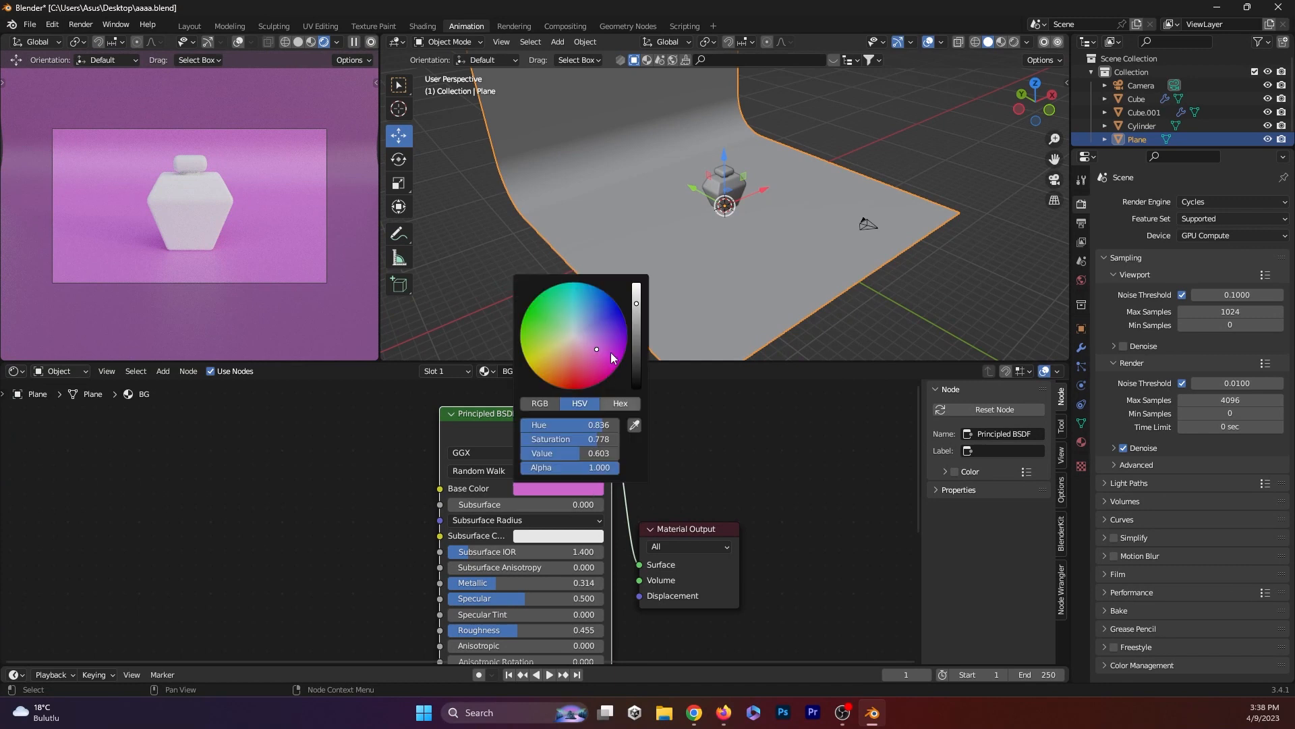
click(636, 315)
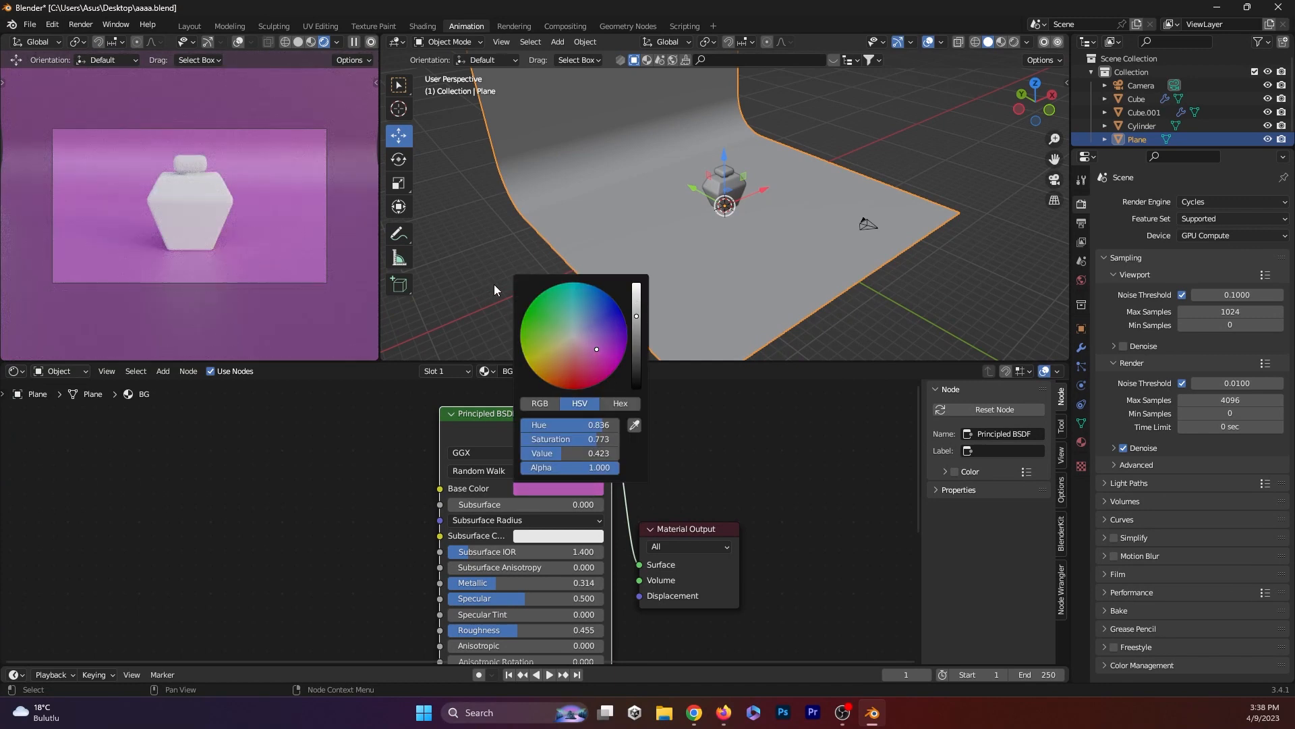
- Select the bottle body and delete the Principled BSDF node from its material
click(741, 191)
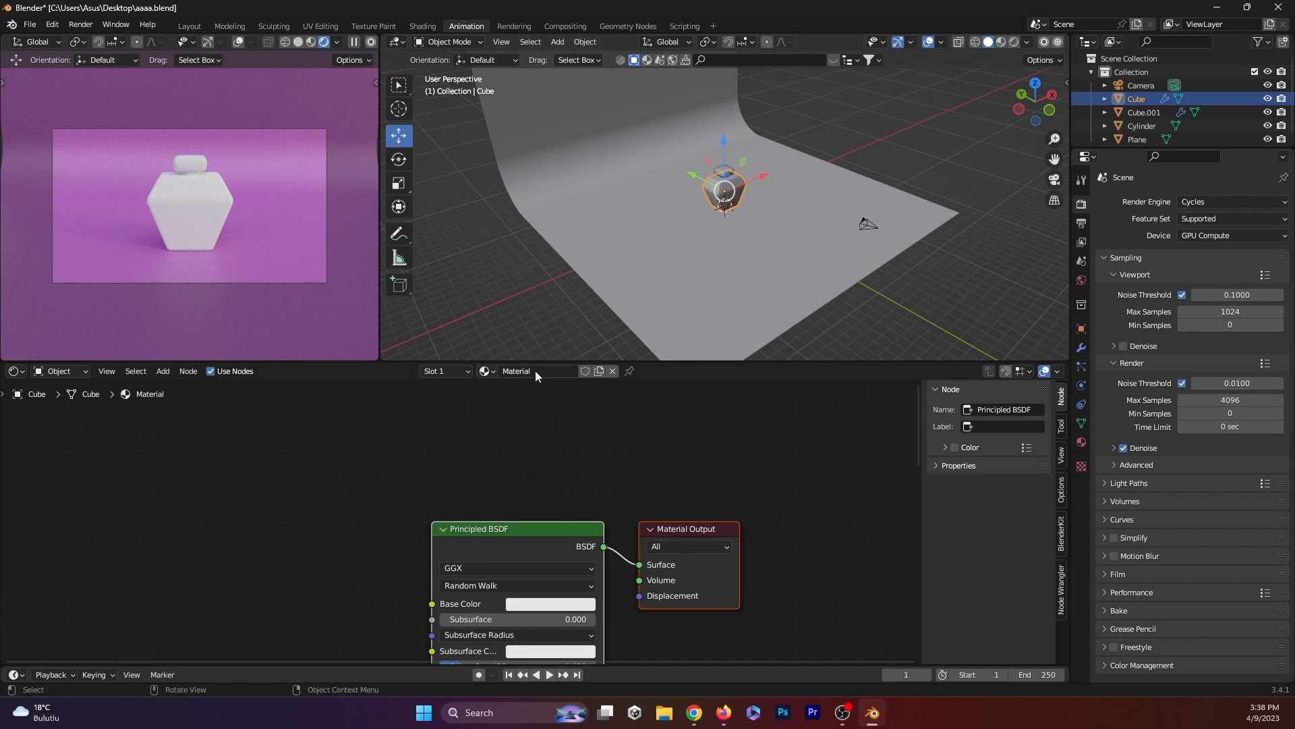
scroll(547, 501, down, 2)
middle_drag(543, 503, 458, 521)
scroll(647, 440, up, 6)
click(633, 452)
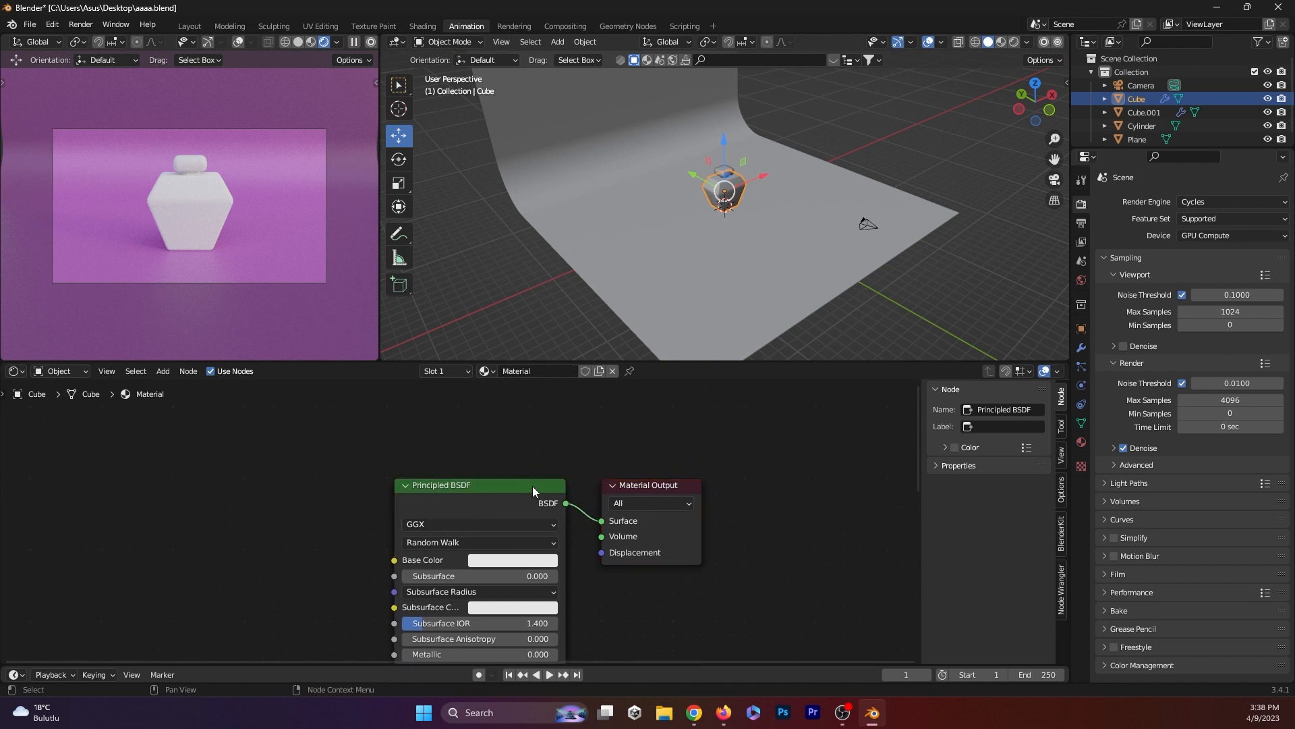
click(529, 487)
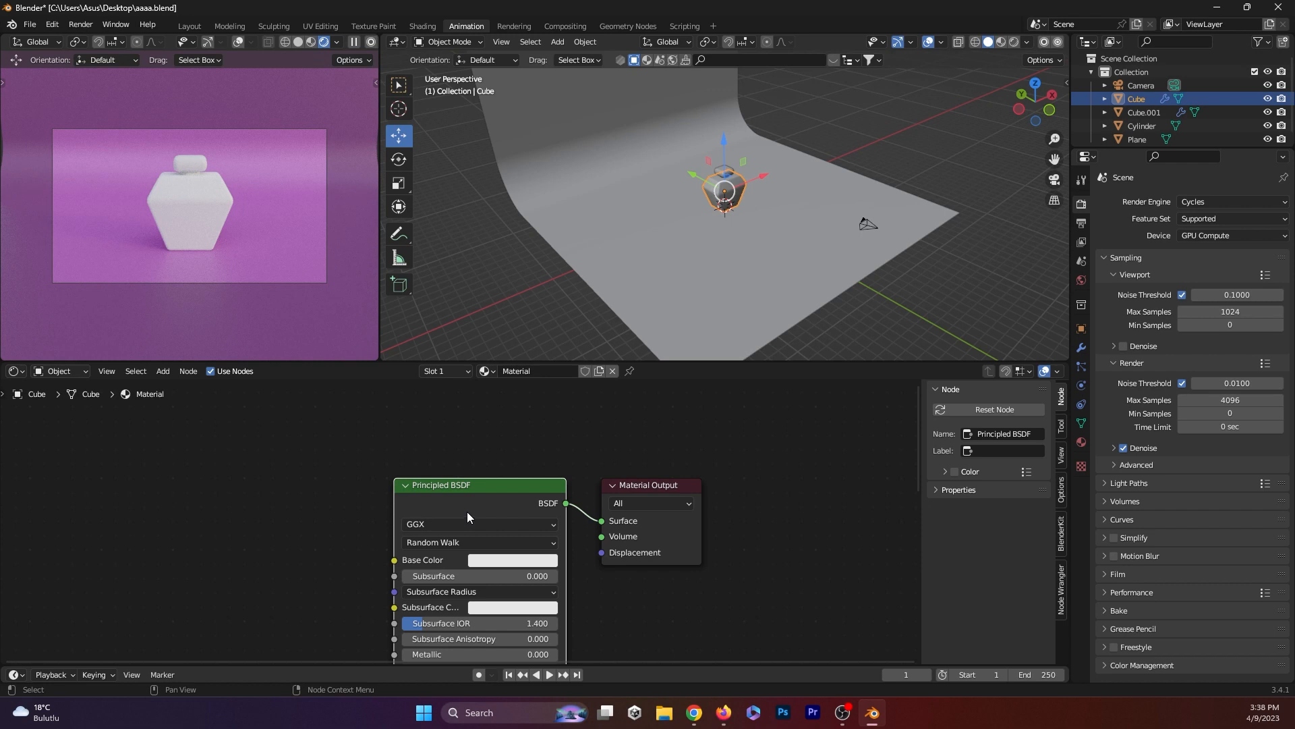
key(Delete)
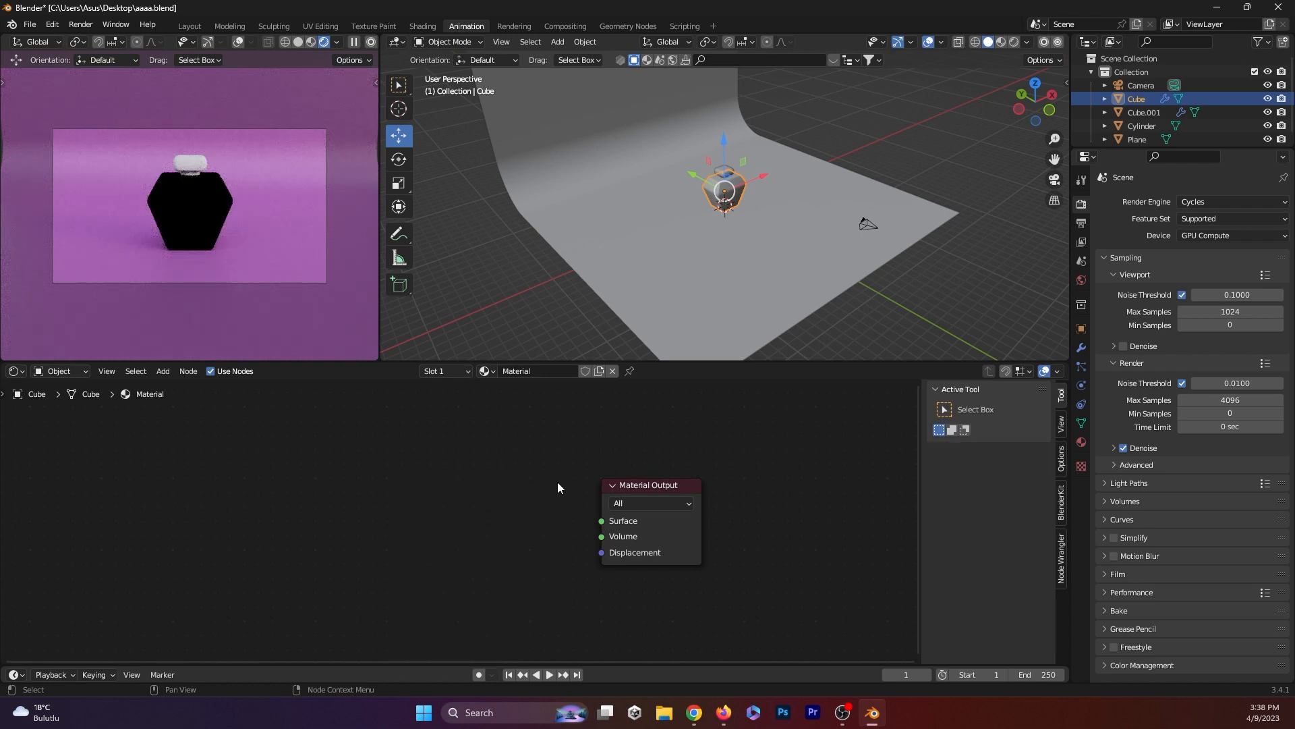
- Add a Glass BSDF node to the bottle body's material and connect it to the Material Output's Surface
scroll(533, 484, up, 1)
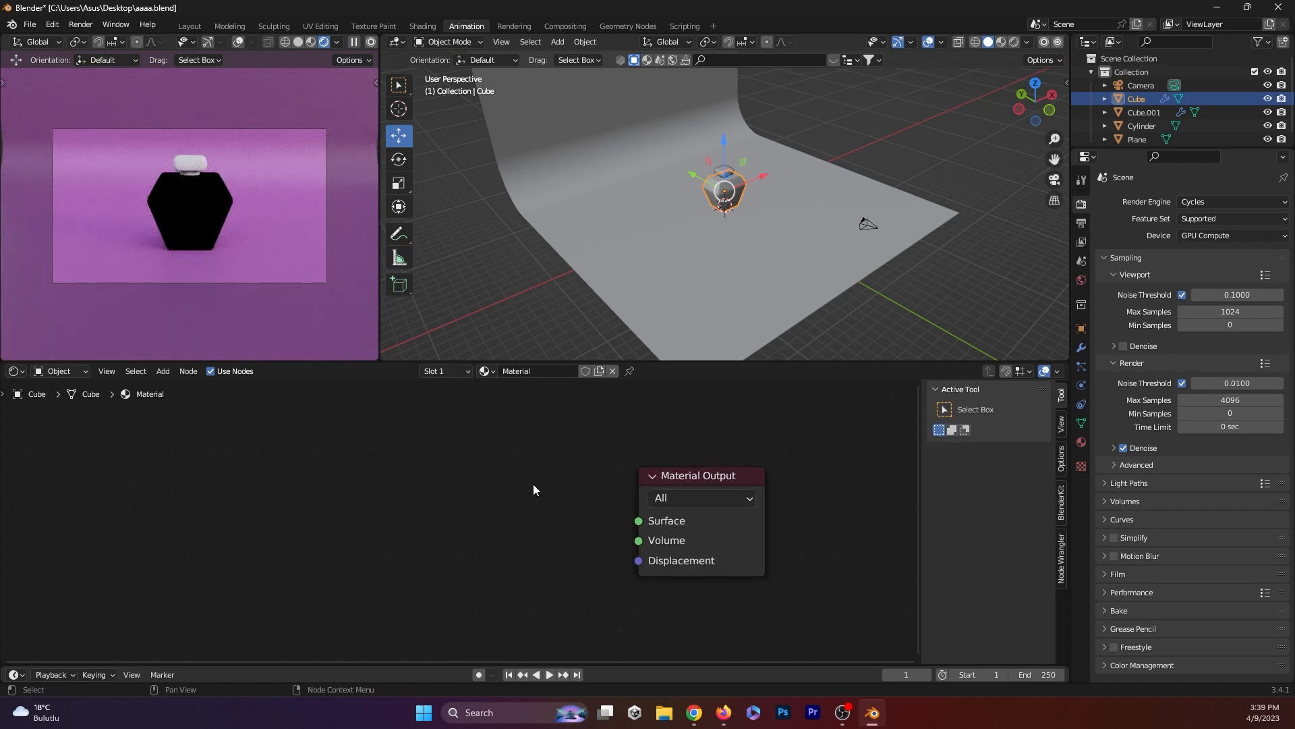
key(shift+a)
click(448, 493)
text(glas)
key(Return)
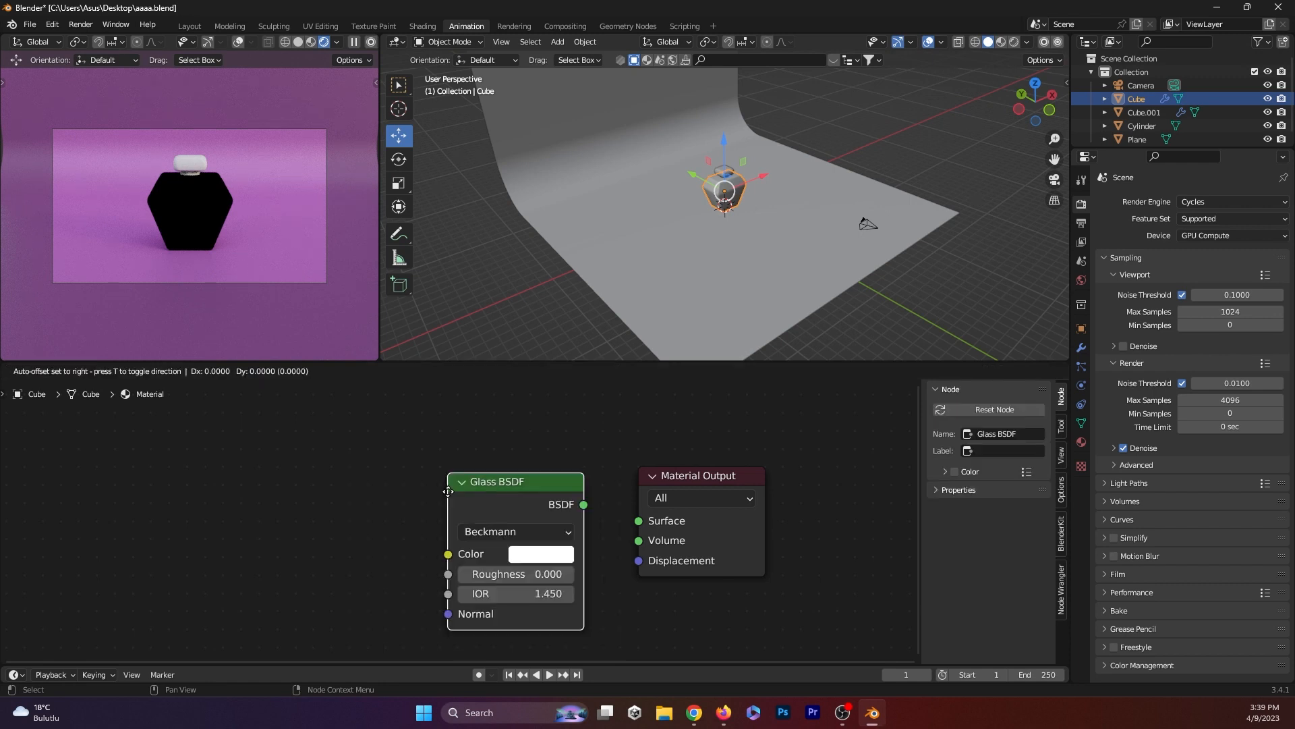
click(411, 505)
drag(532, 513, 639, 521)
scroll(196, 213, up, 3)
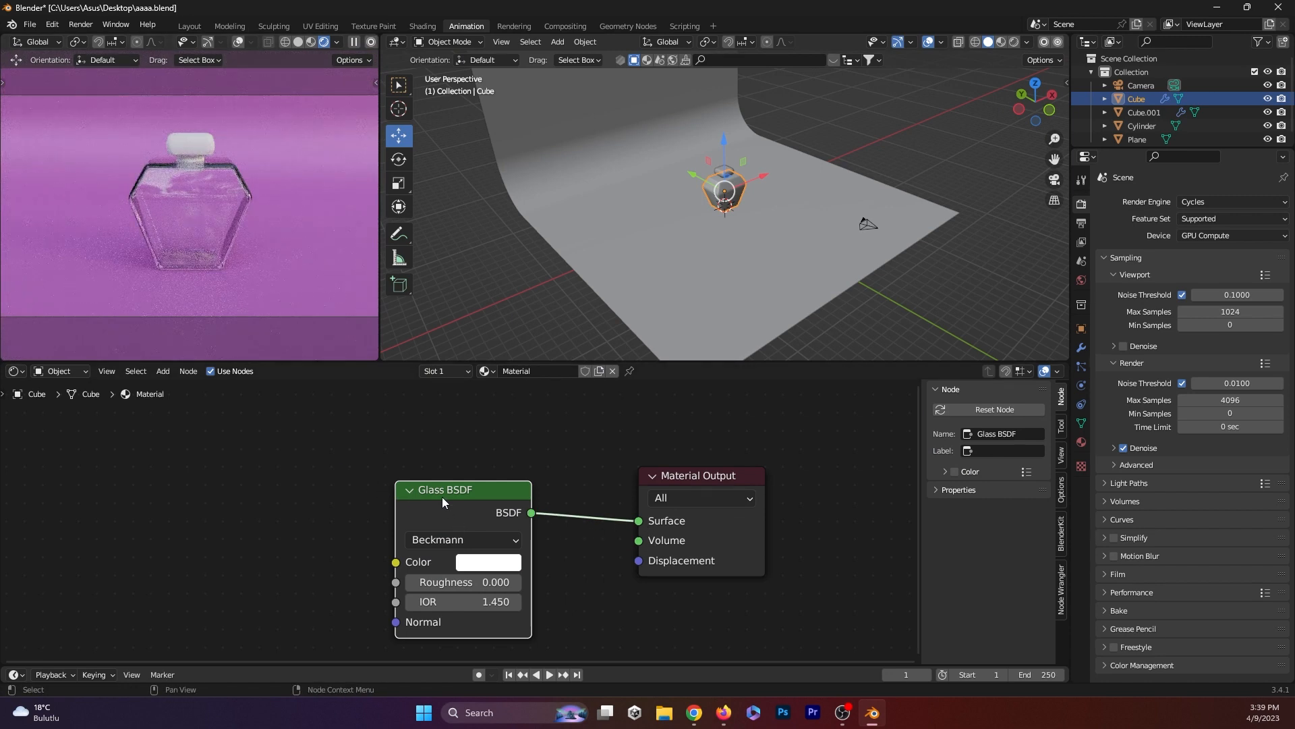
- Add a Gradient Texture node and connect its Color output to the Glass BSDF's Color input
key(shift+a)
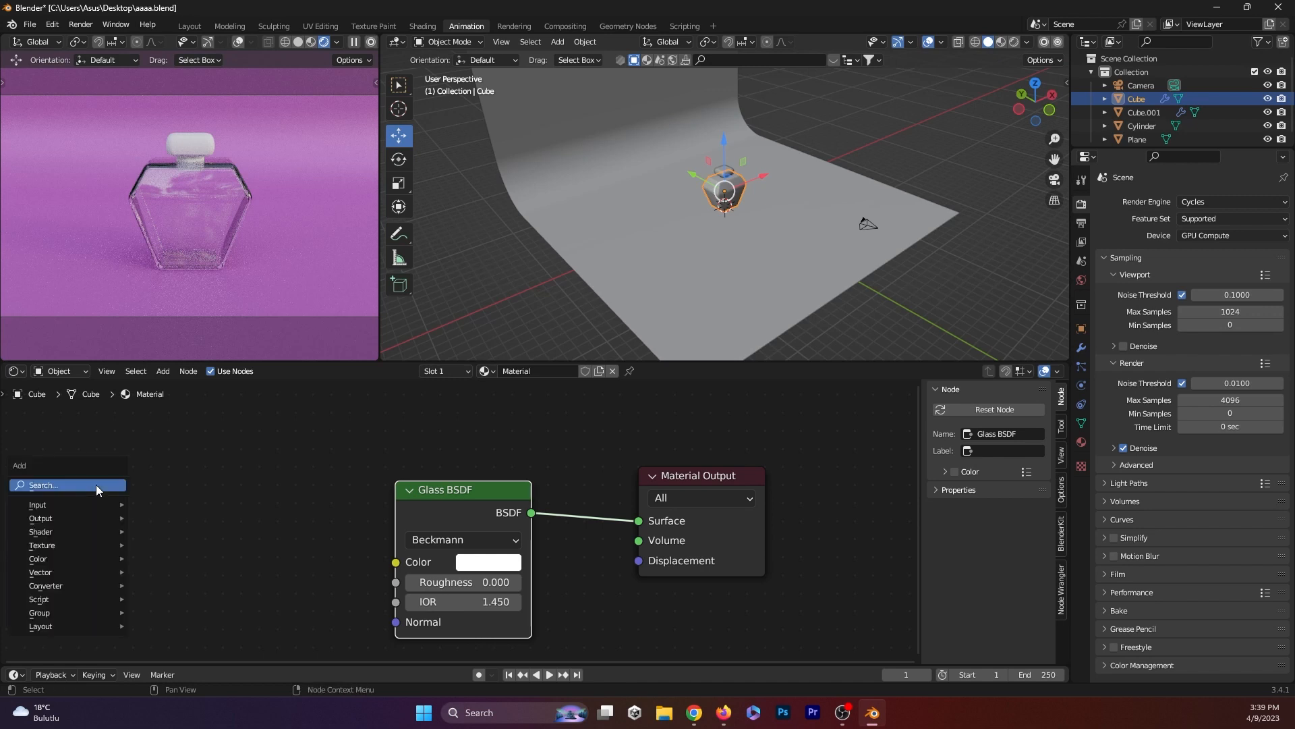
click(95, 485)
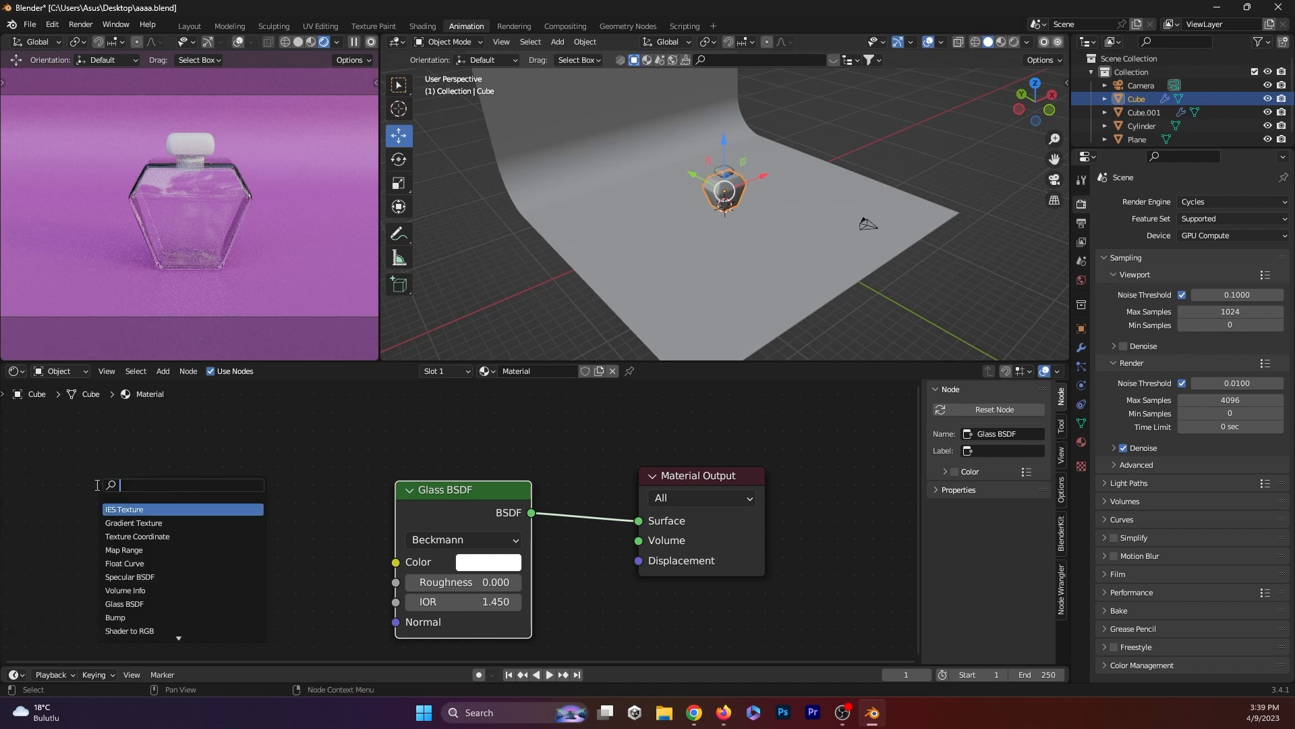
text(GRA)
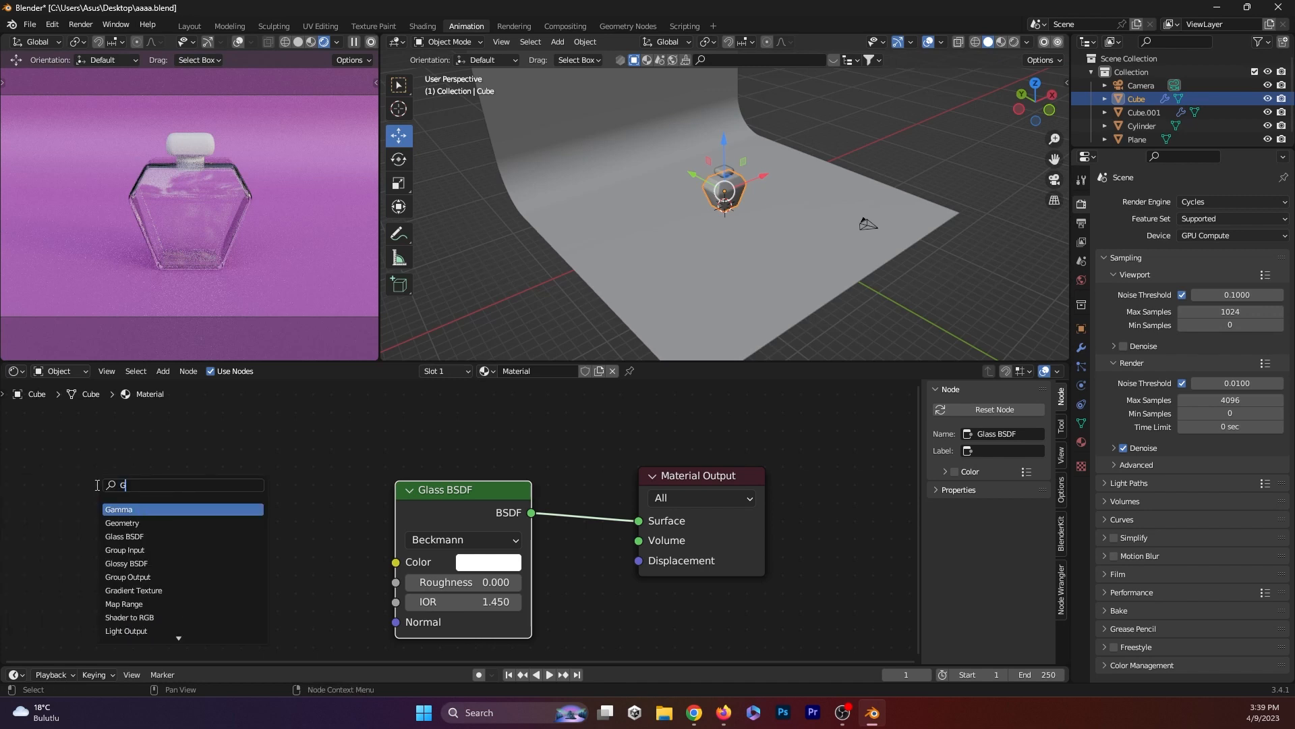
key(Return)
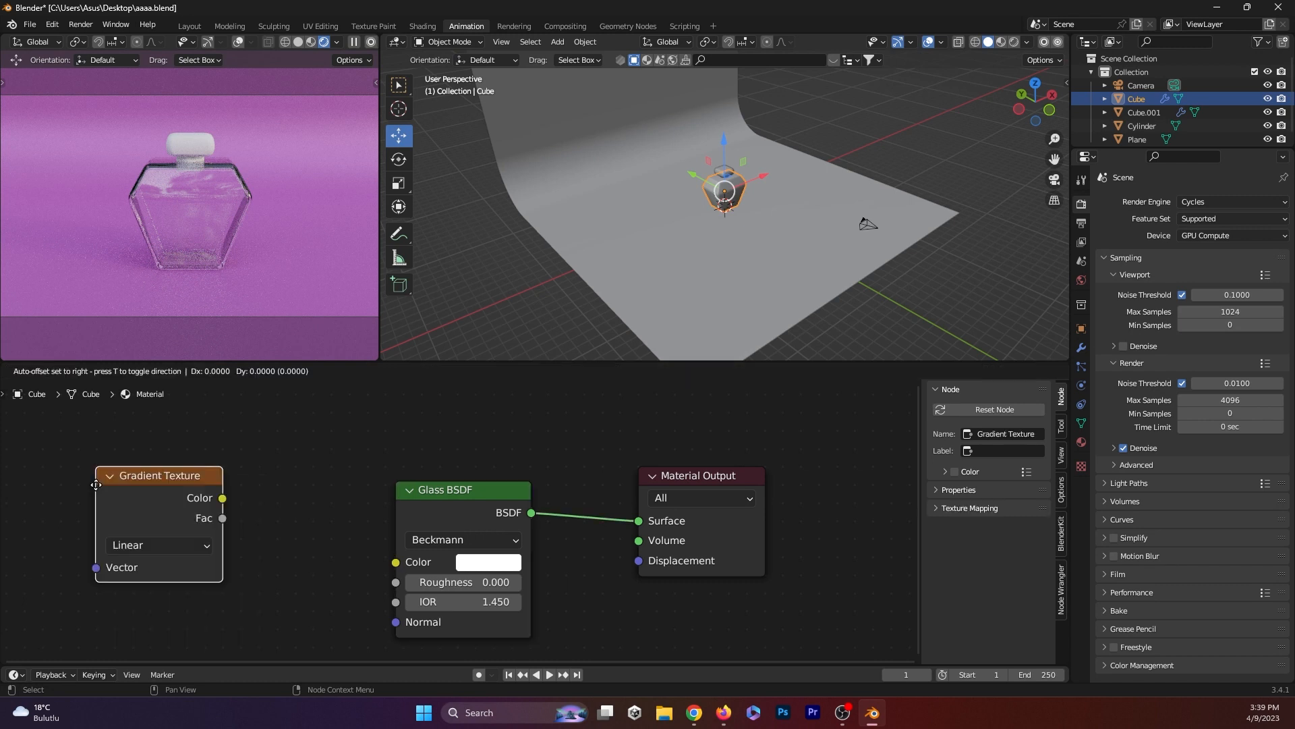
click(77, 484)
drag(237, 515, 387, 560)
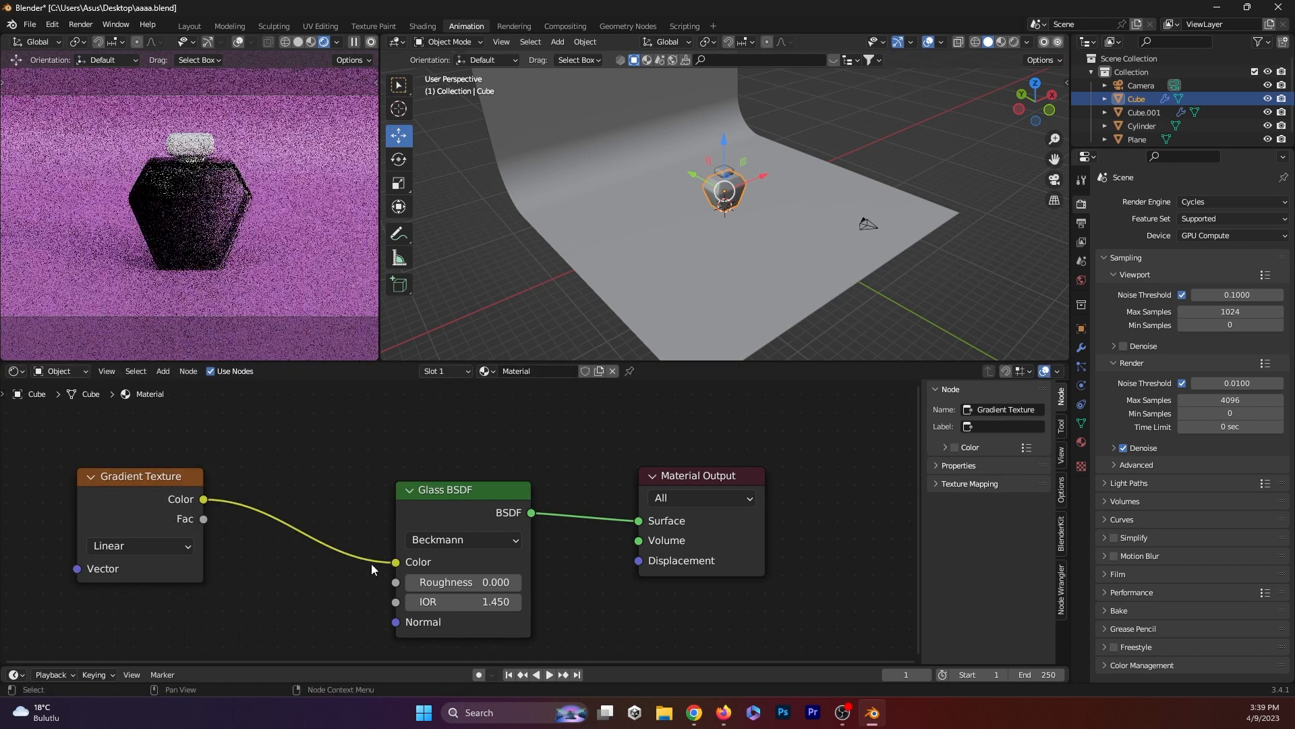
- Open the node search for the bottle body's material
key(shift+a)
click(305, 488)
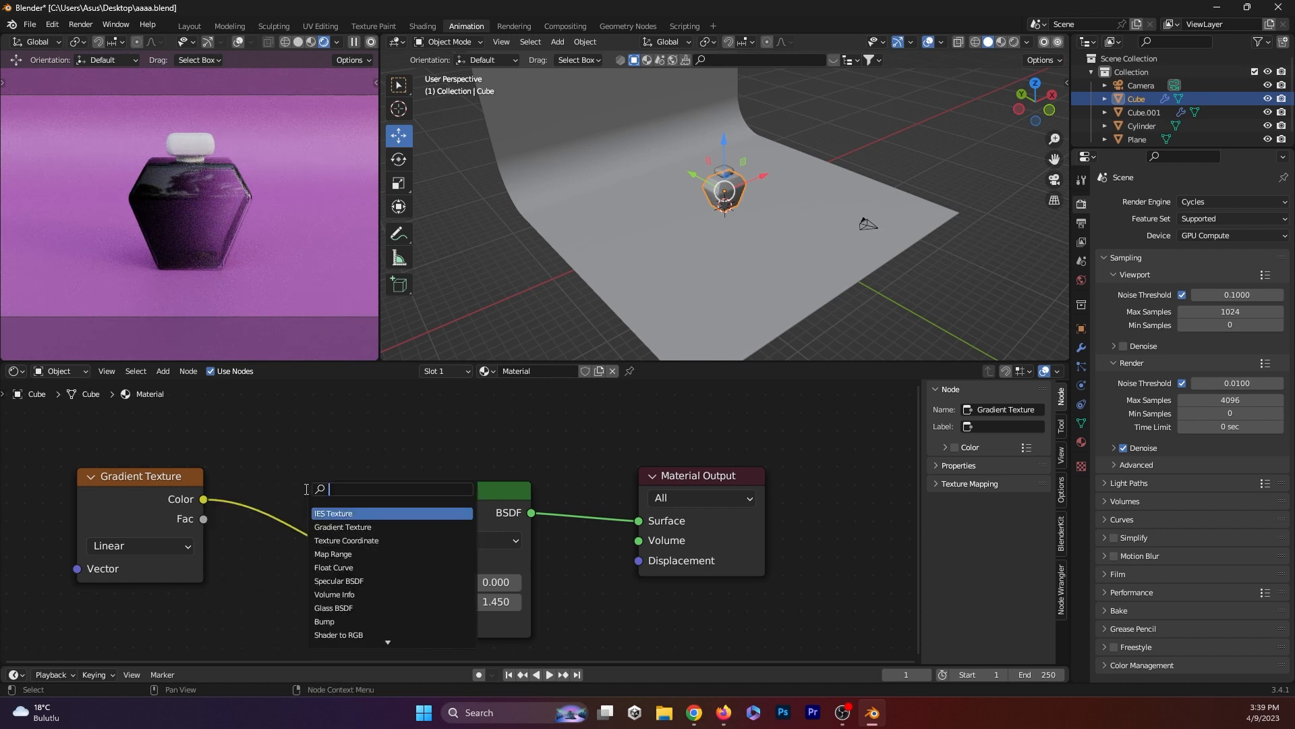
text(GRAD)
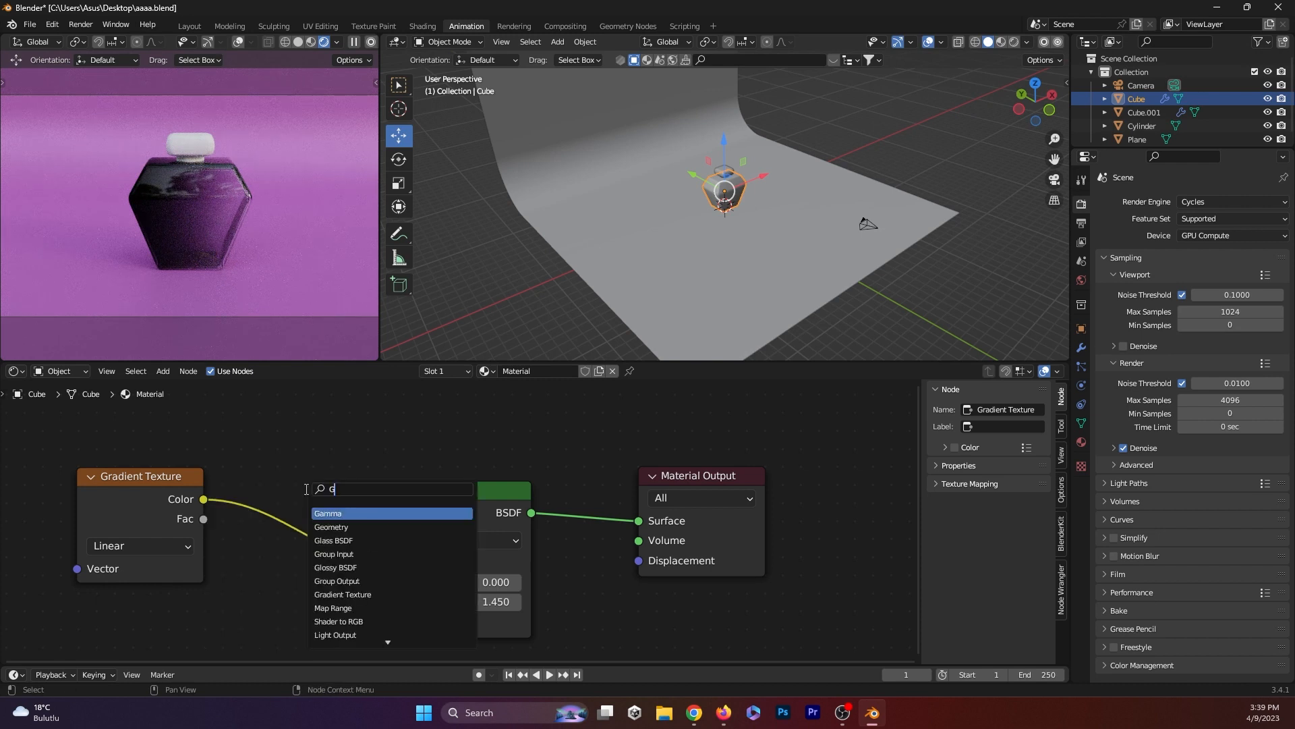
key(BackSpace)
key(BackSpace)
key(BackSpace)
key(BackSpace)
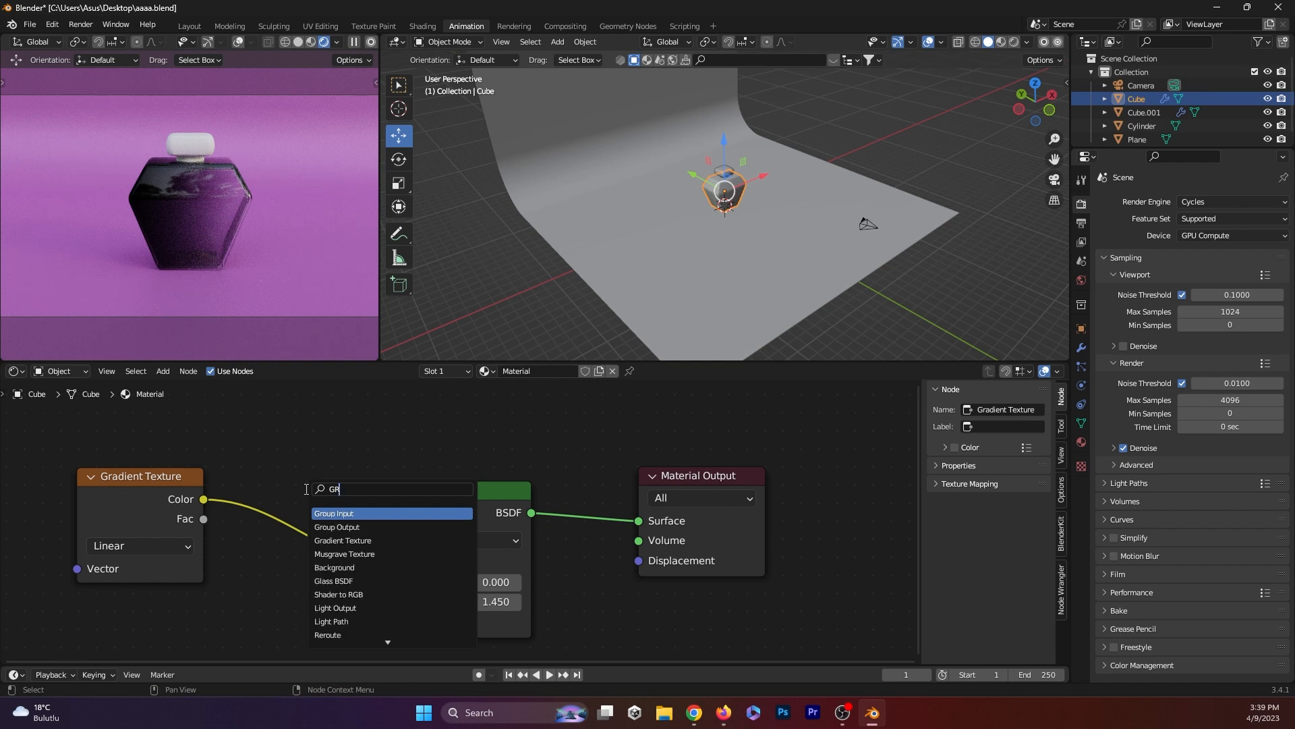
text(EAM)
key(BackSpace)
key(BackSpace)
key(BackSpace)
text(gradi)
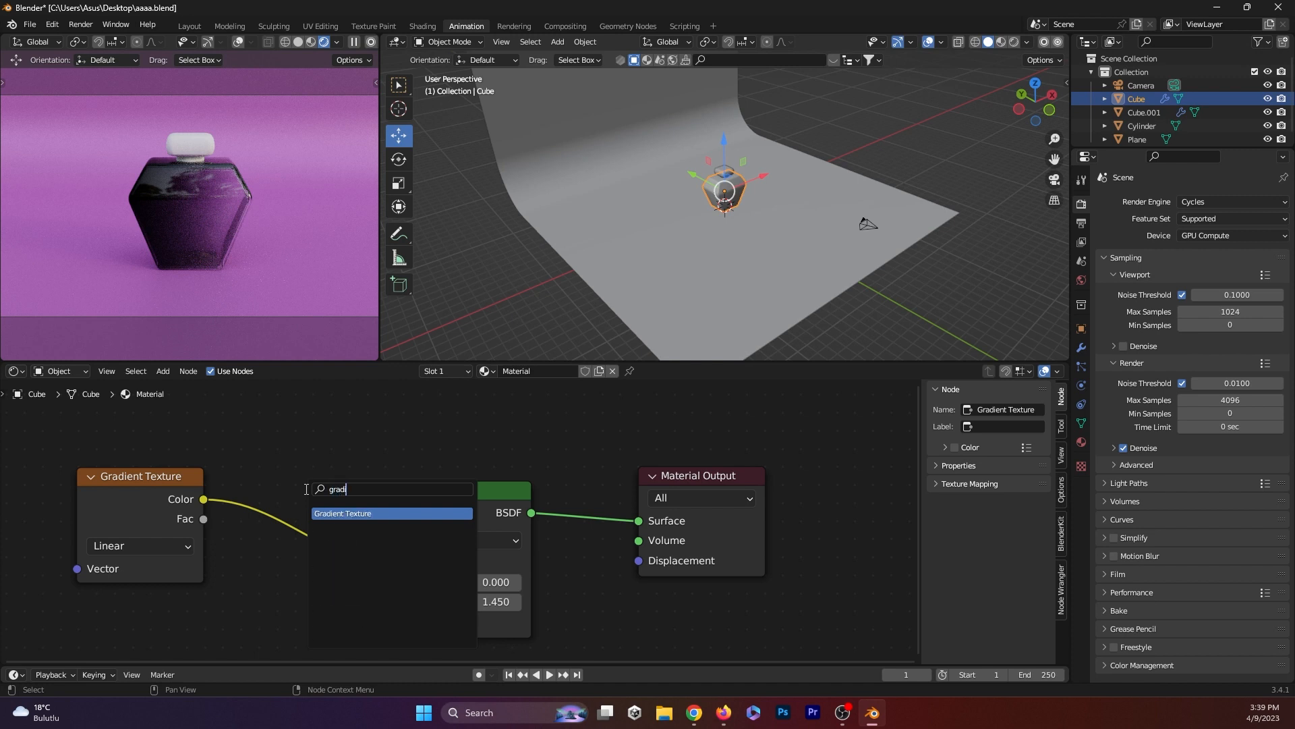
key(BackSpace)
key(BackSpace)
key(BackSpace)
key(BackSpace)
key(BackSpace)
- Find the ColorRamp node and insert it on the link between the Gradient Texture and the Glass BSDF
text(c)
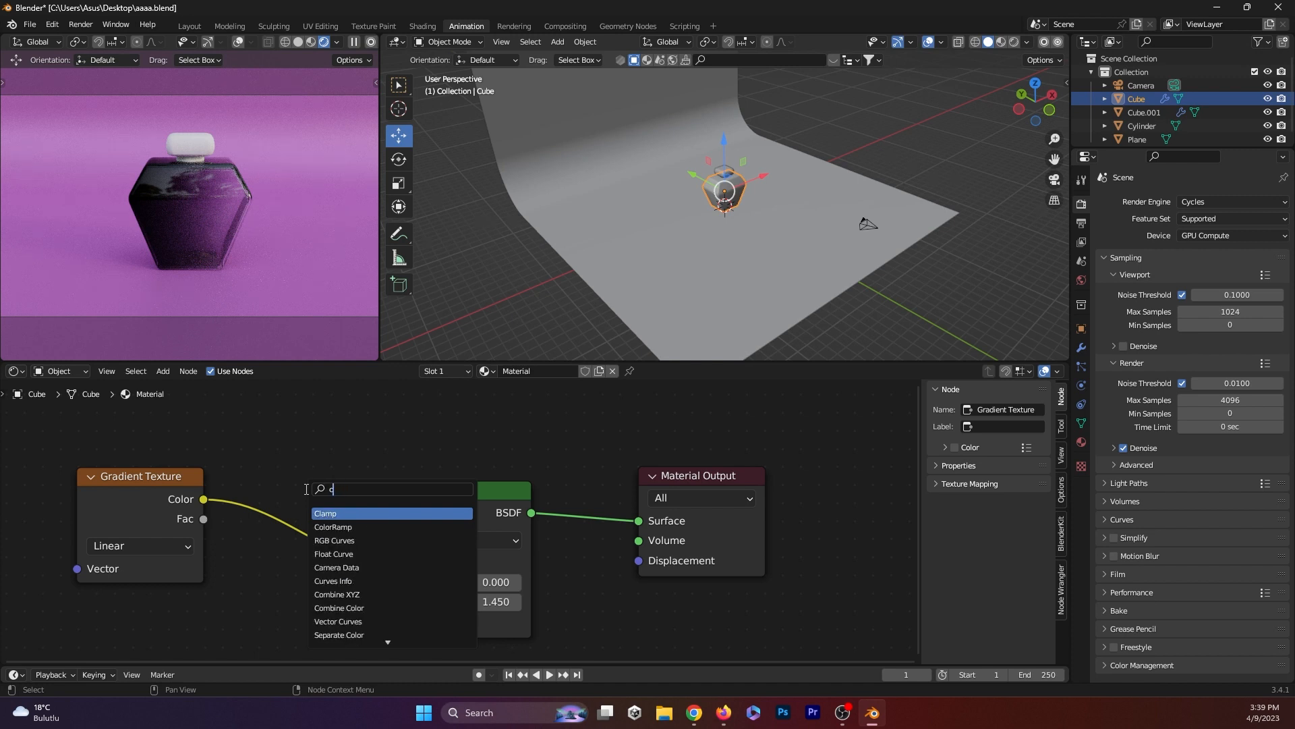
text(olor)
key(Return)
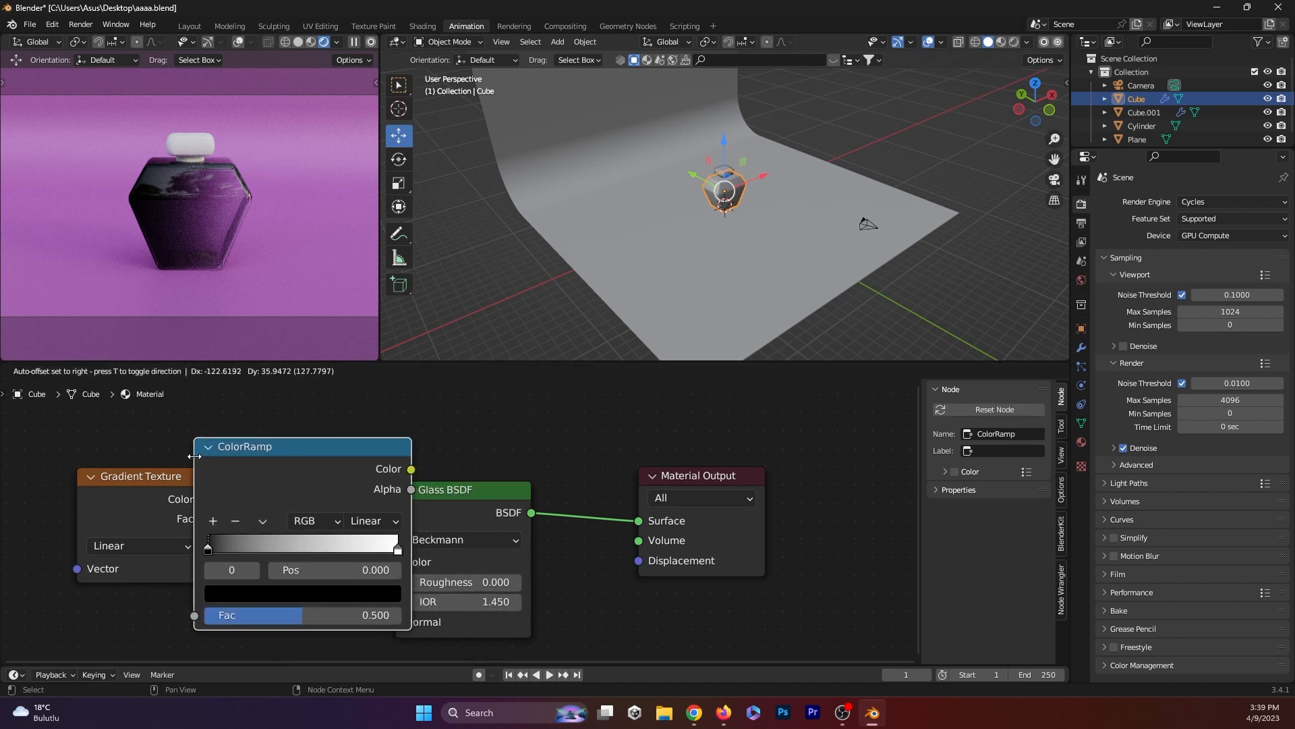
click(274, 456)
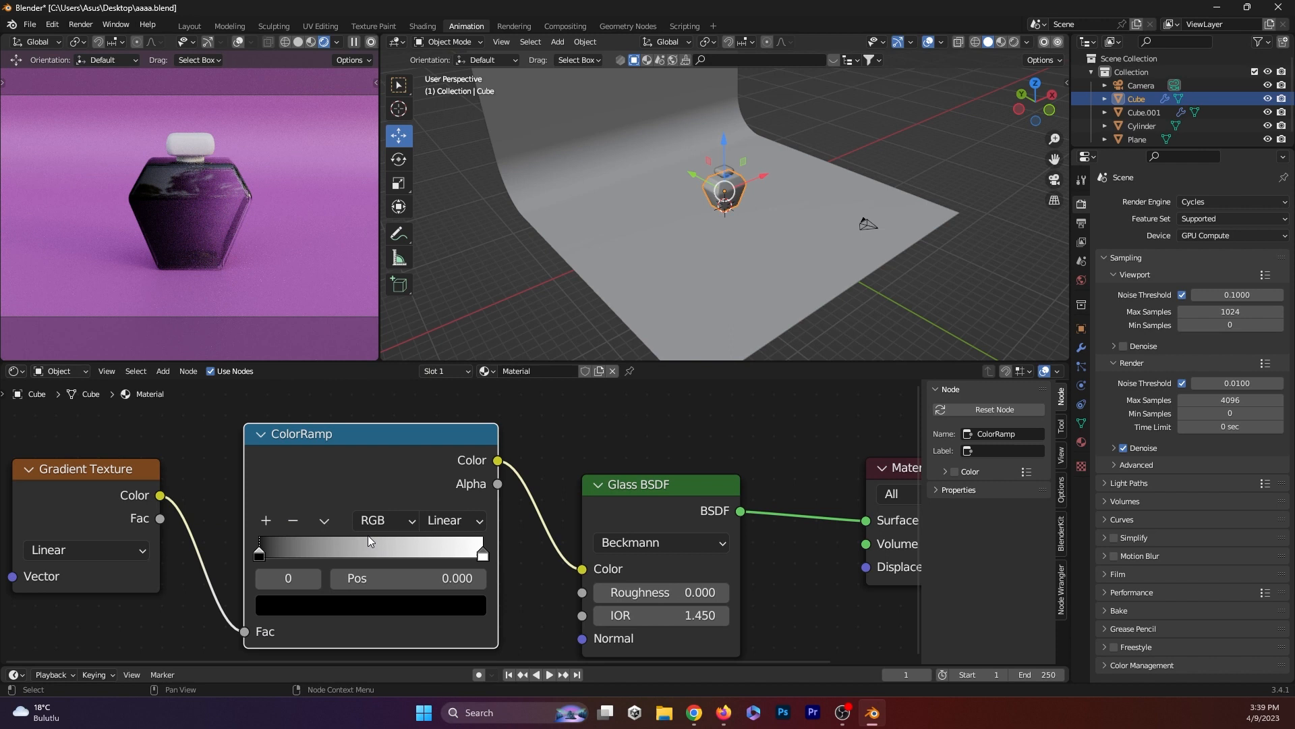
- Change the ColorRamp's black stop to a bright pinkish-violet color with full value
middle_drag(290, 543, 460, 553)
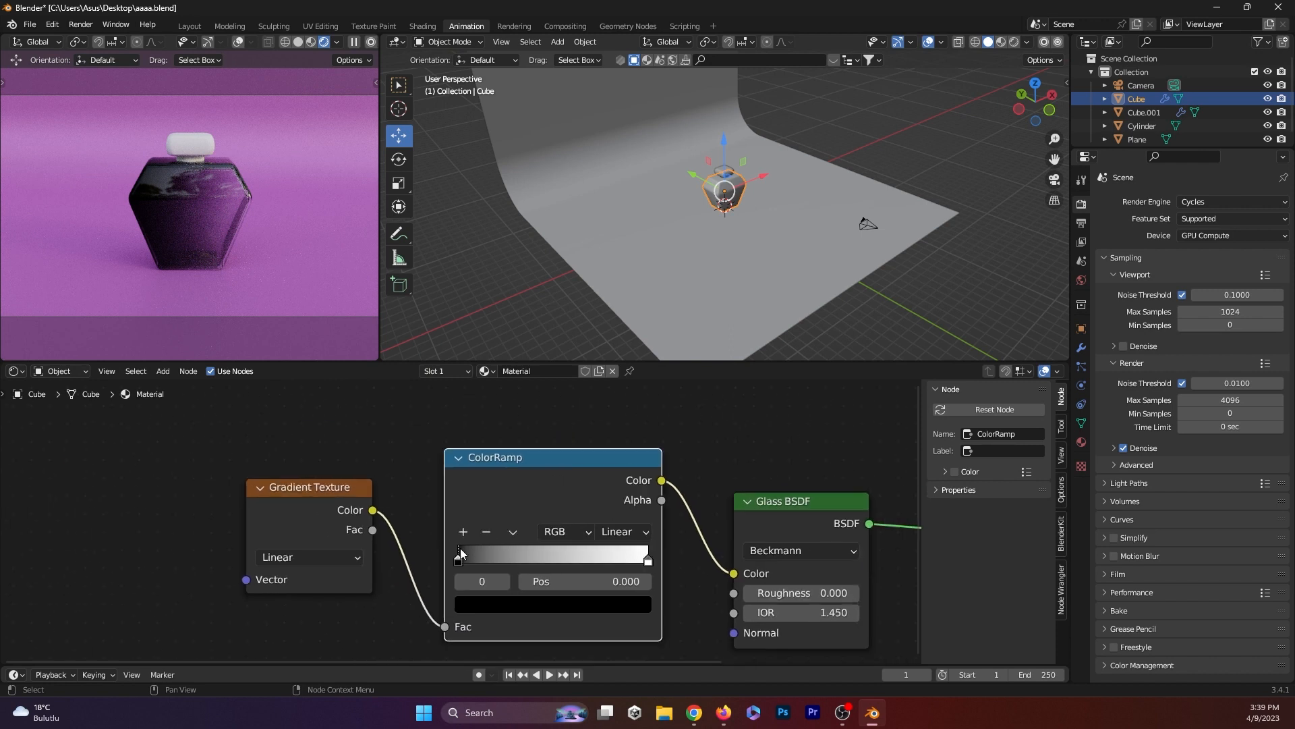
click(475, 605)
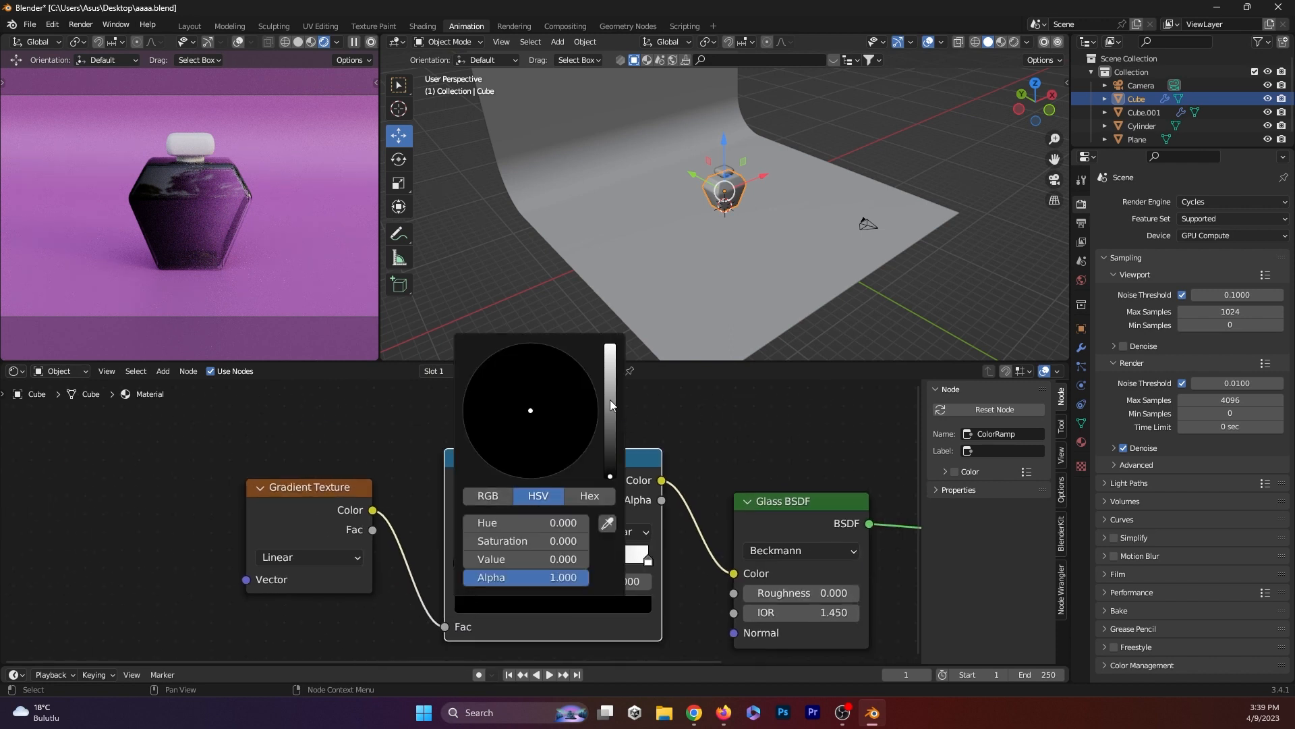
drag(613, 408, 610, 348)
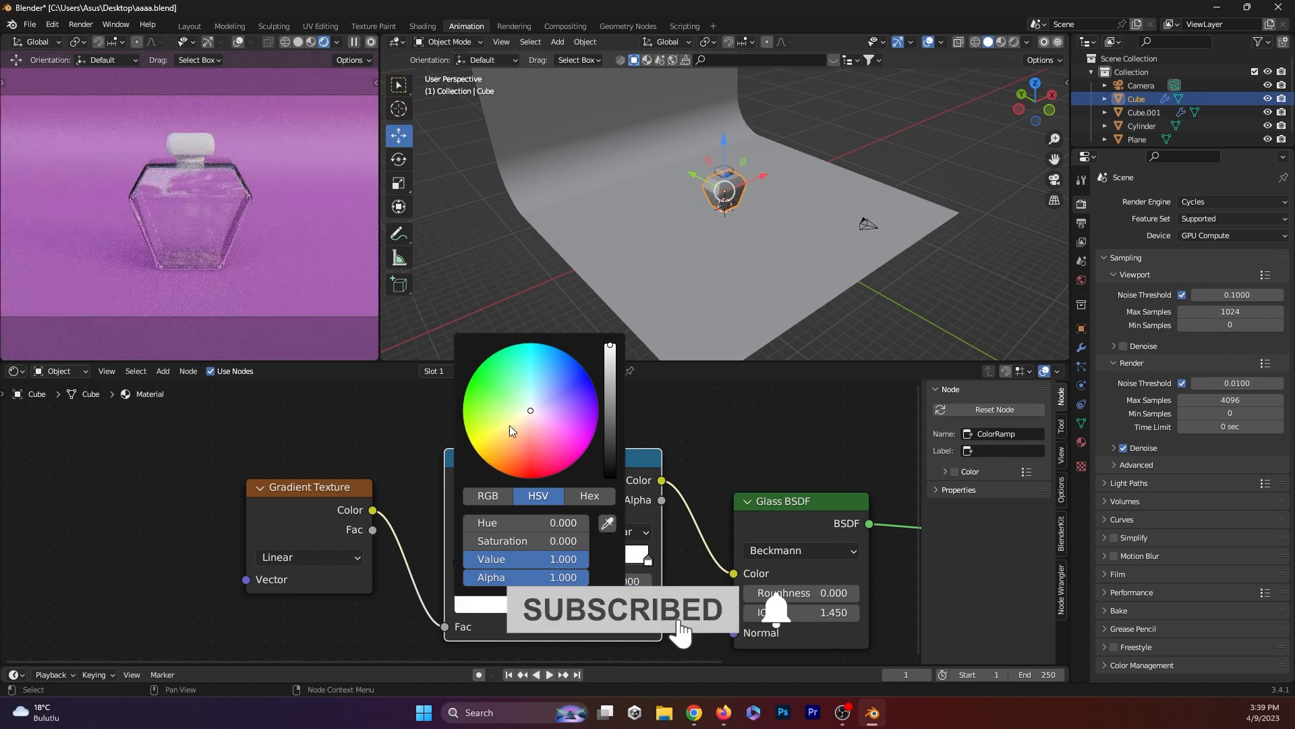
drag(541, 419, 560, 423)
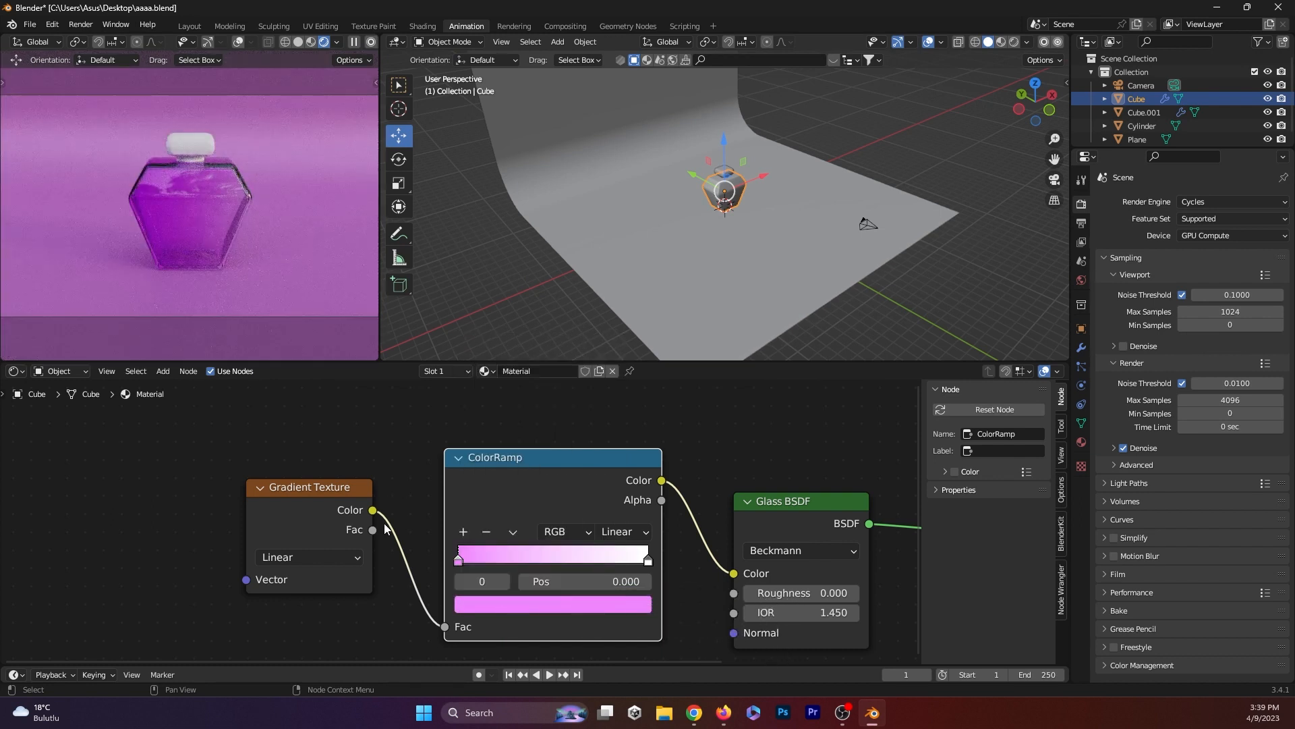
- Add Texture Coordinate and Mapping nodes feeding the Gradient Texture's Vector input
click(320, 484)
key(ctrl+t)
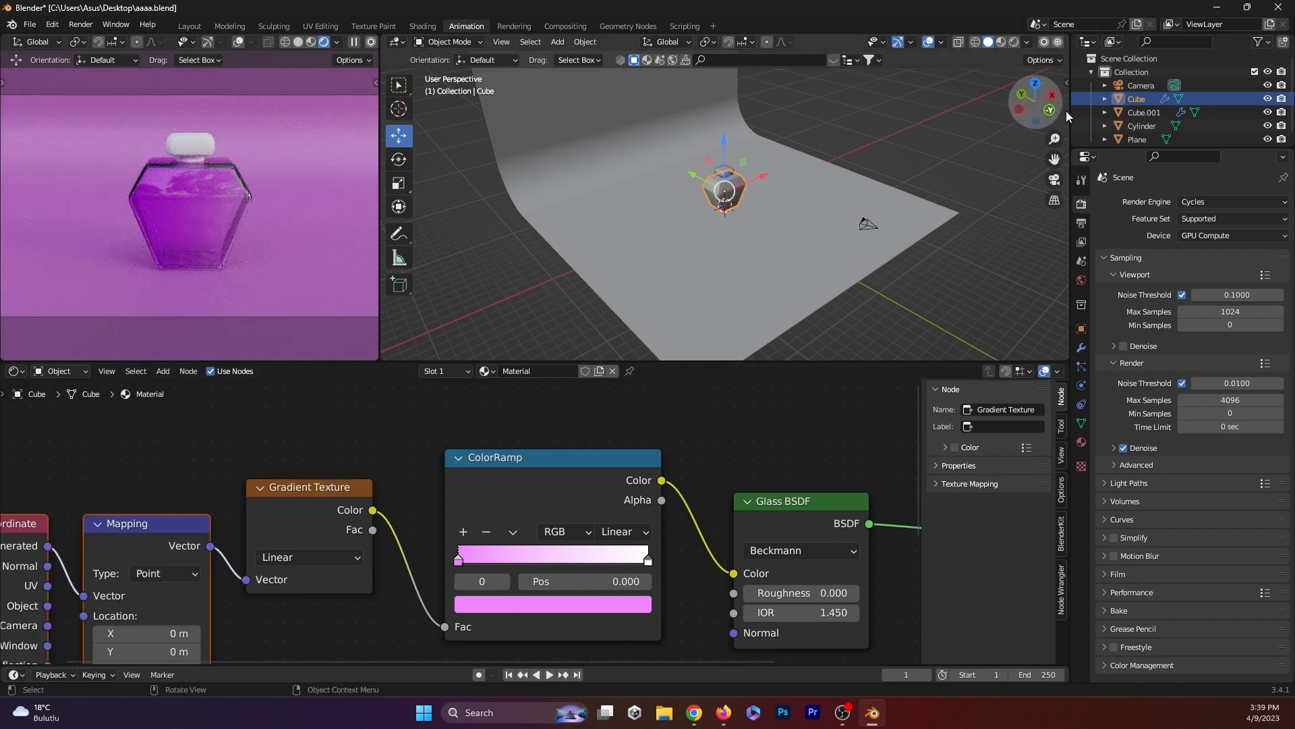
- Find the Screencast Keys add-on settings for the 3D viewport and enable the key display, keeping the node editor area large
click(981, 160)
key(n)
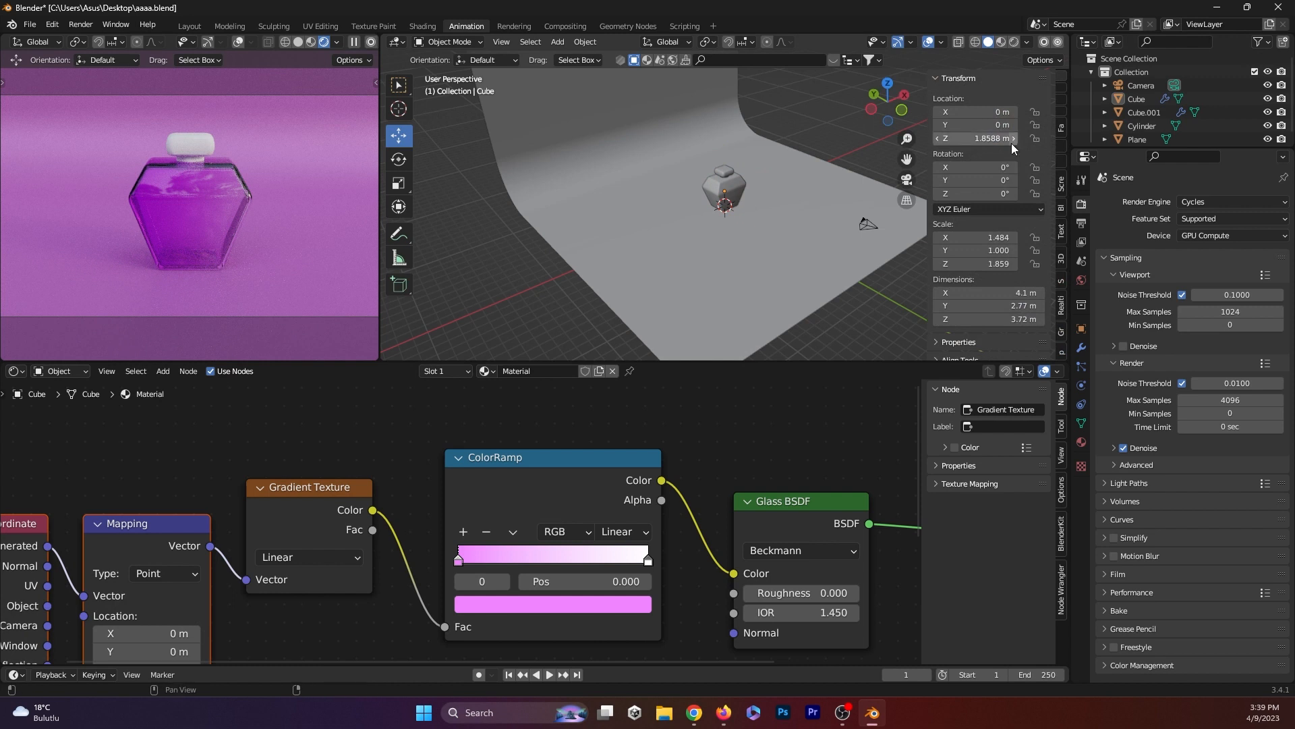
click(1063, 182)
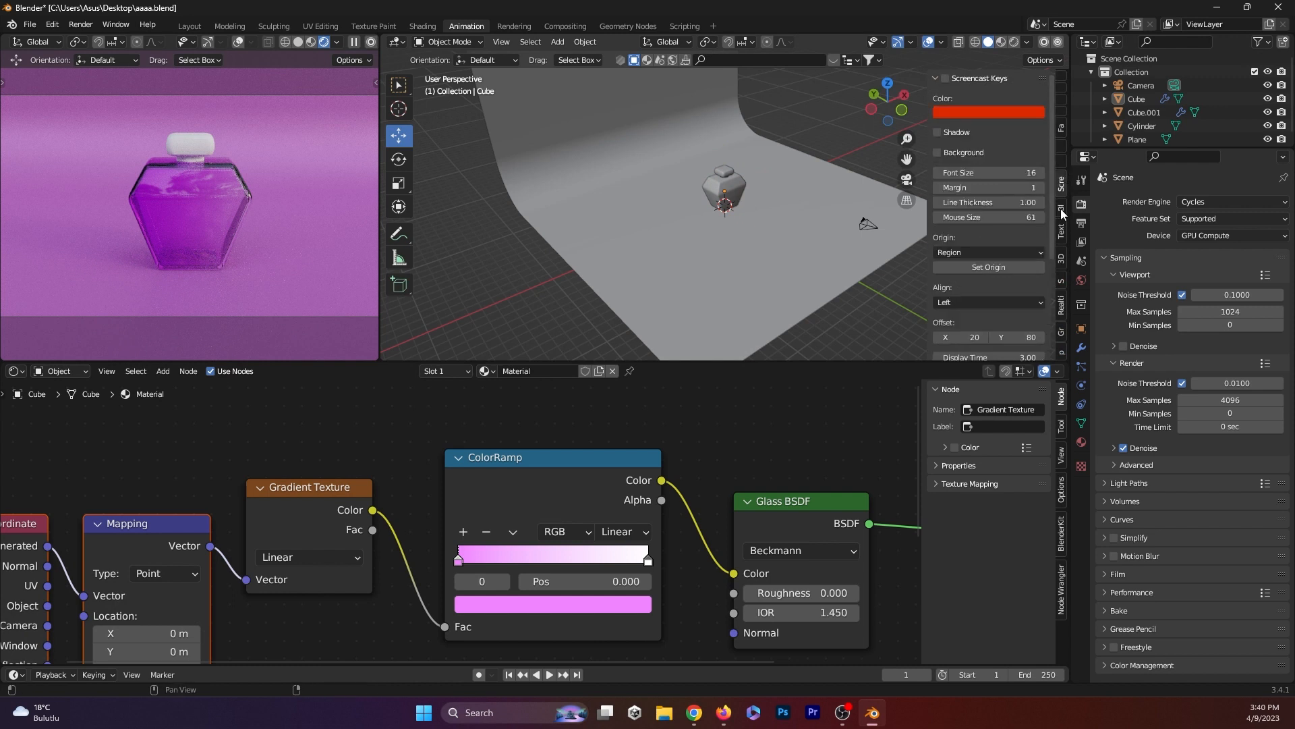
click(1061, 210)
click(1063, 281)
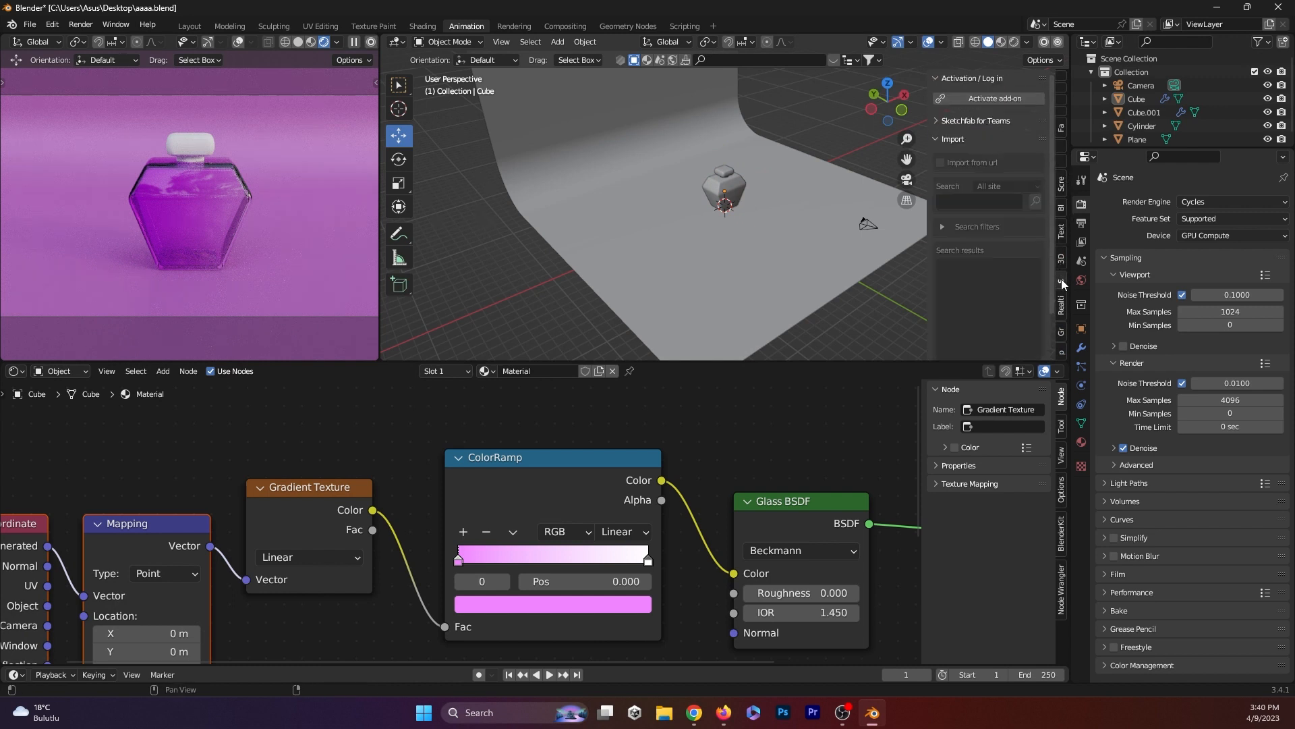
click(1064, 128)
click(1063, 147)
click(1064, 163)
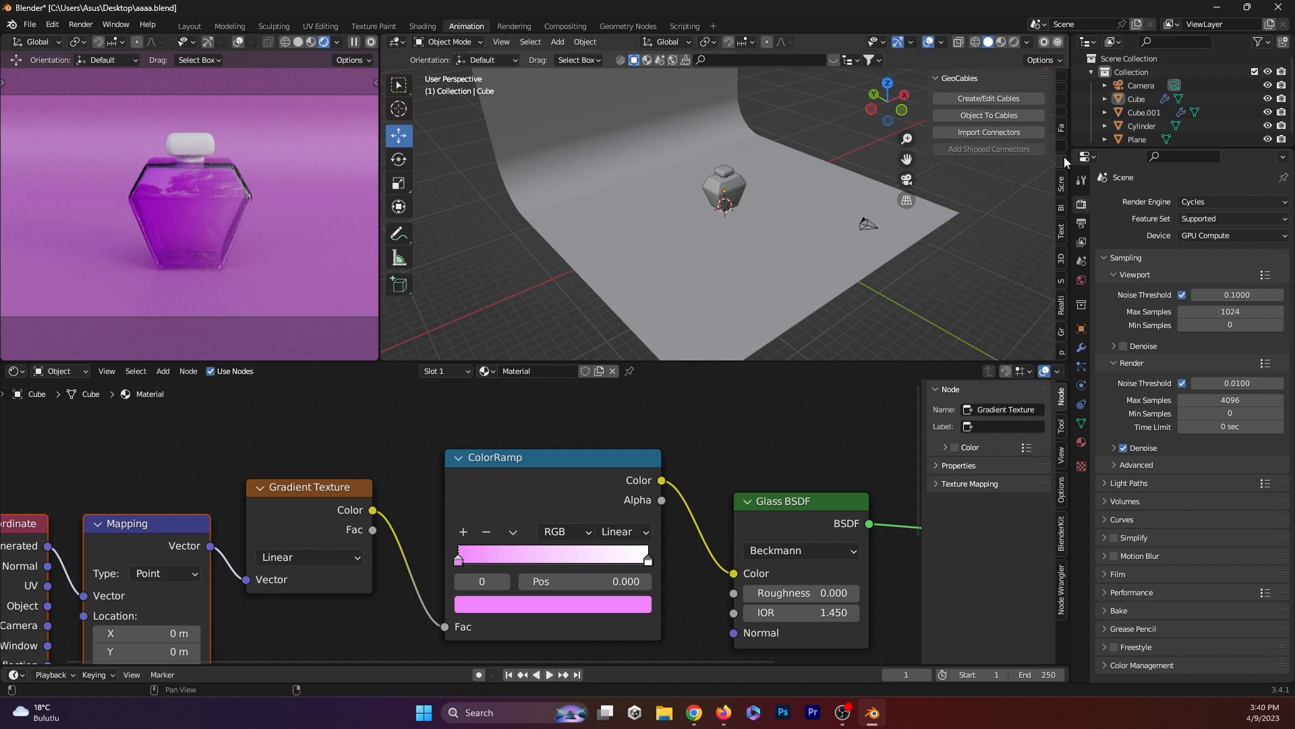
click(1065, 184)
click(1063, 207)
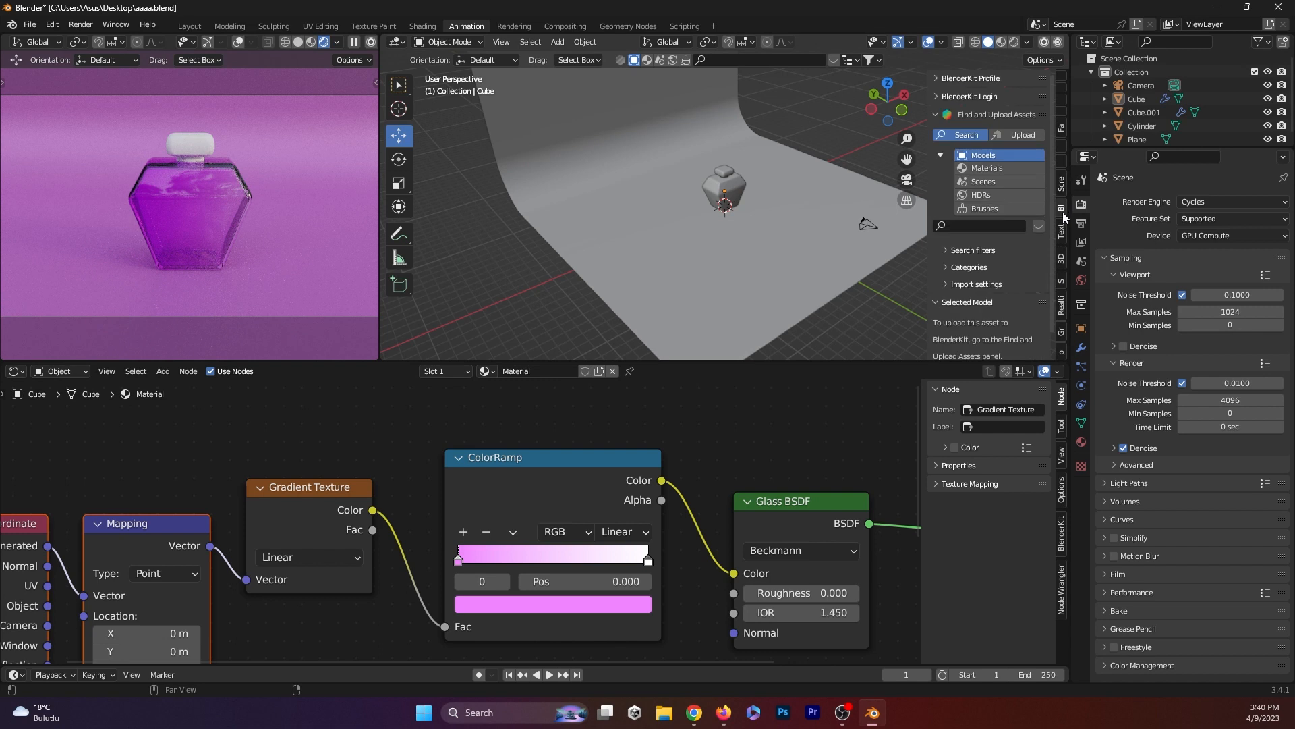
click(1064, 228)
click(1063, 259)
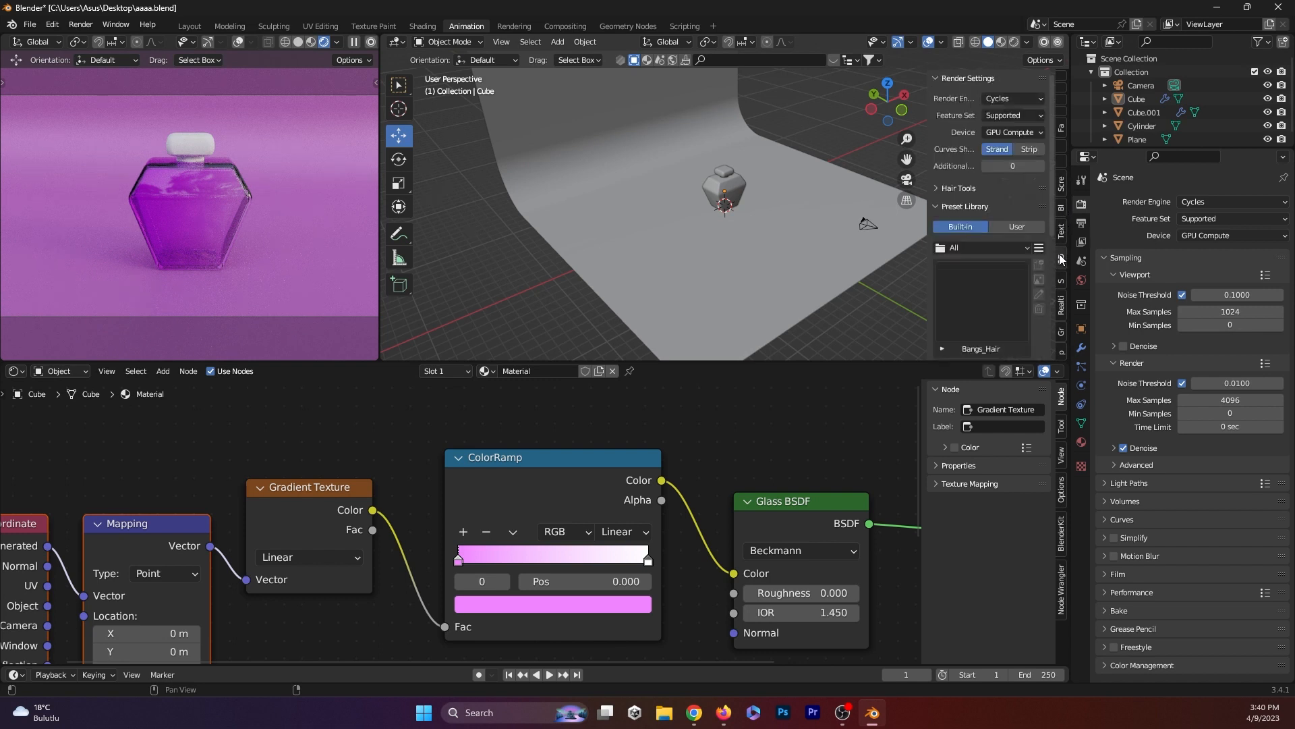
click(1064, 282)
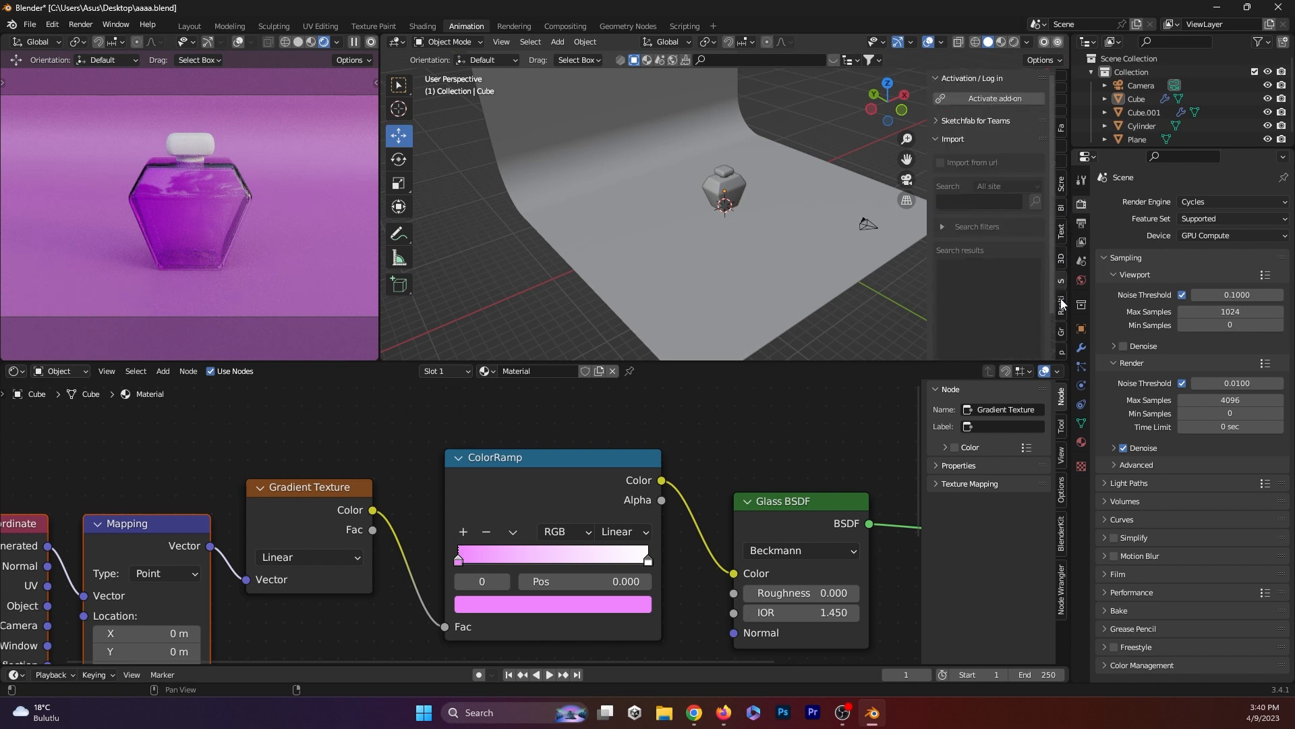
drag(786, 363, 799, 551)
click(1062, 258)
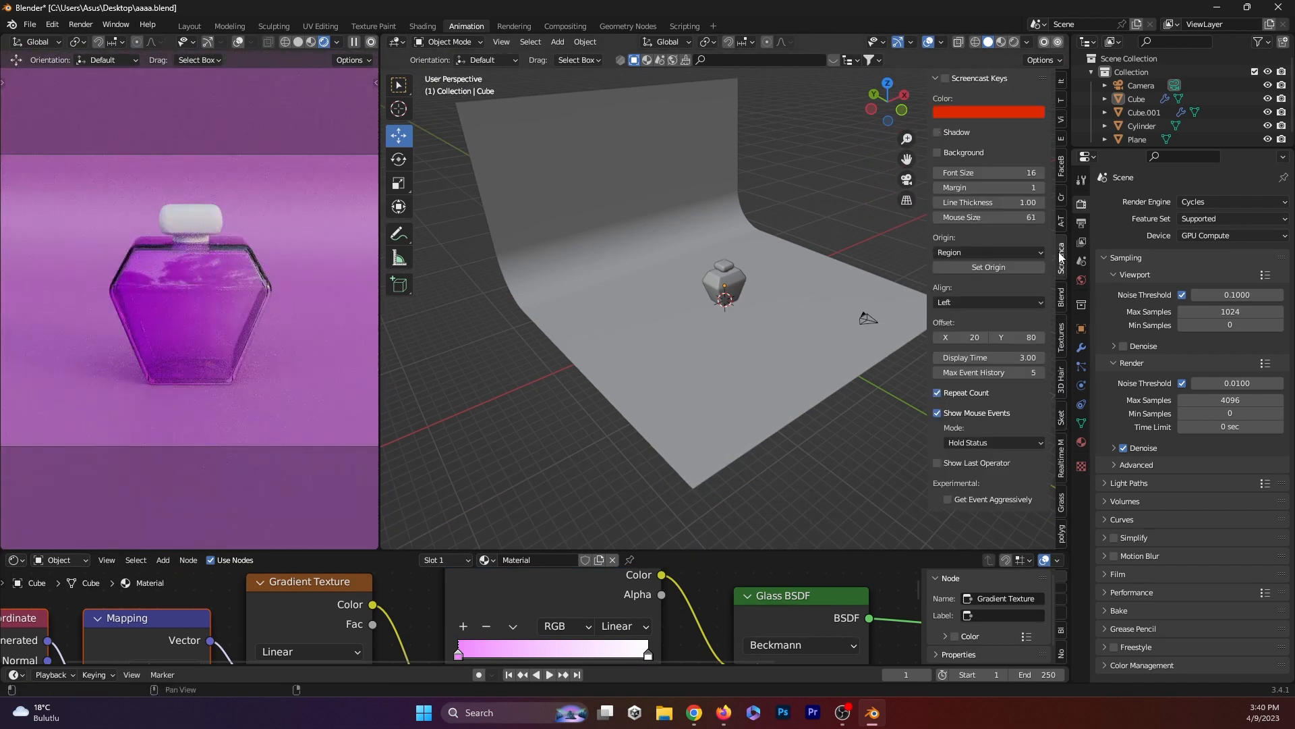
click(936, 77)
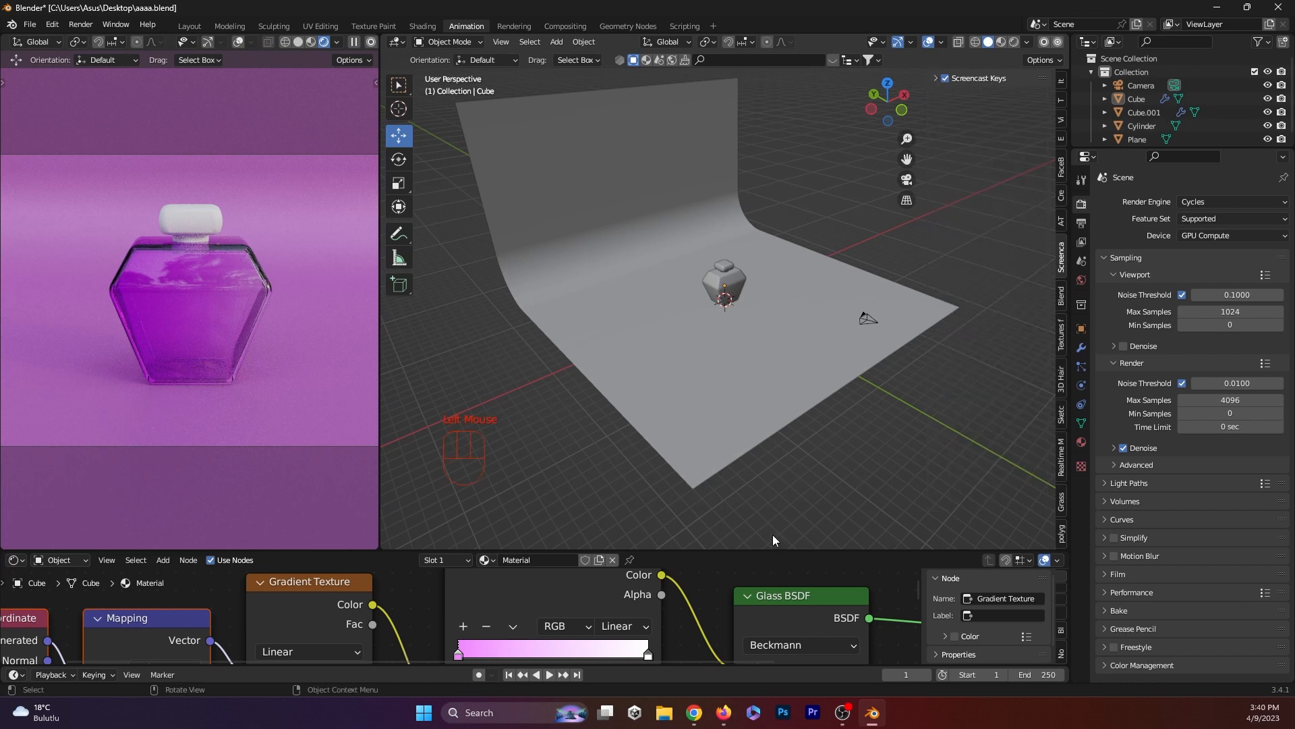
key(n)
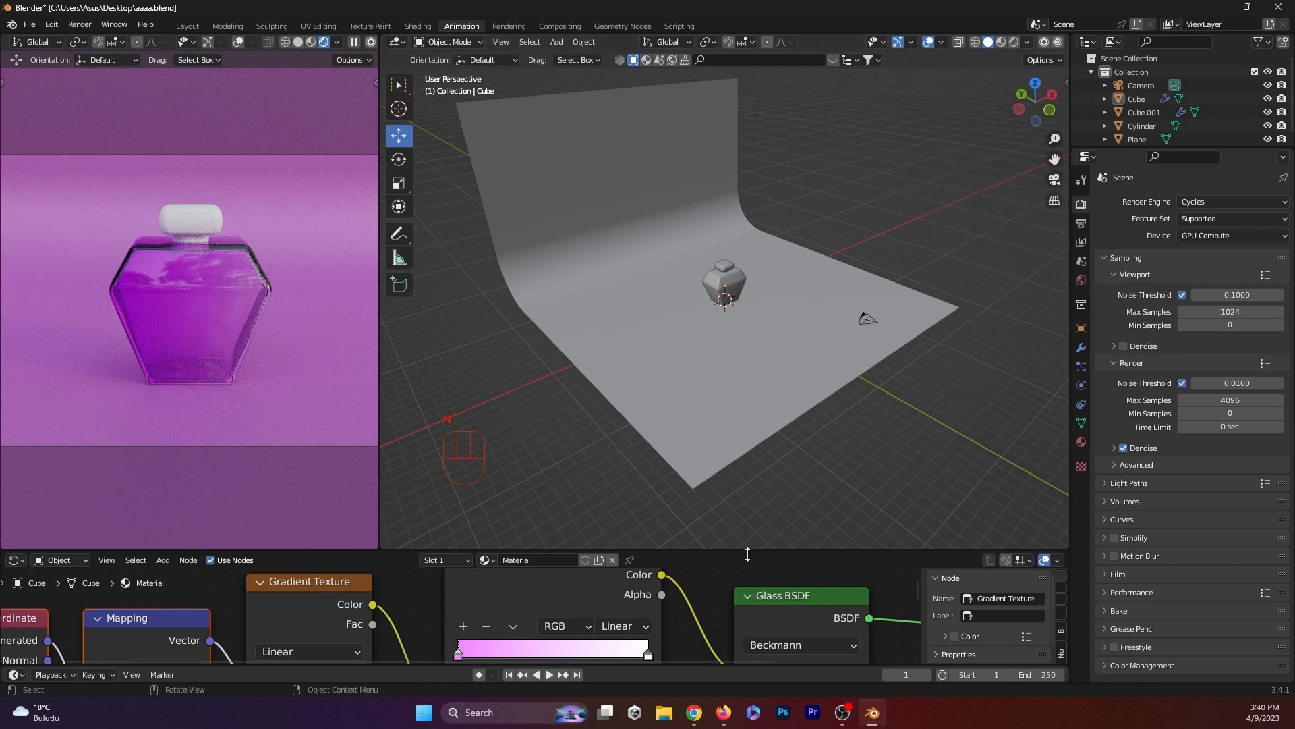
drag(754, 550, 754, 394)
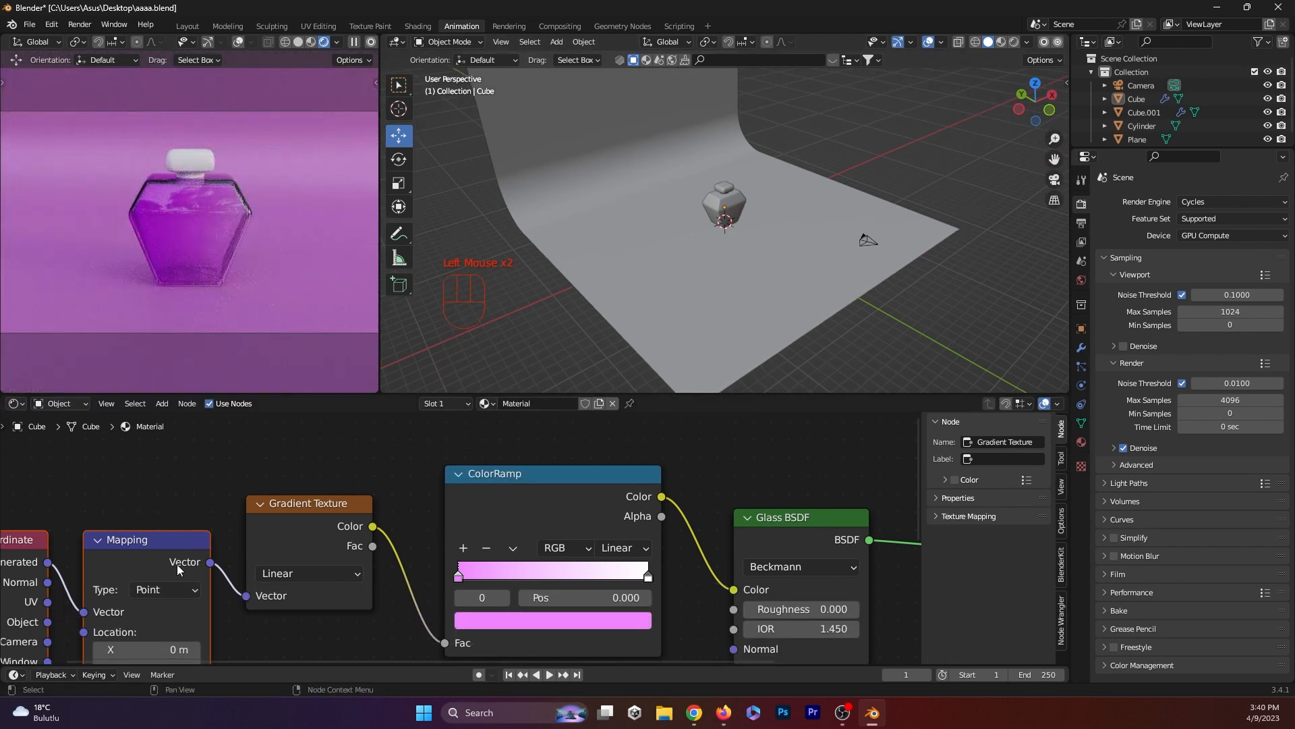
- Bring the bottle material's whole node chain into view and save the file
scroll(283, 573, down, 1)
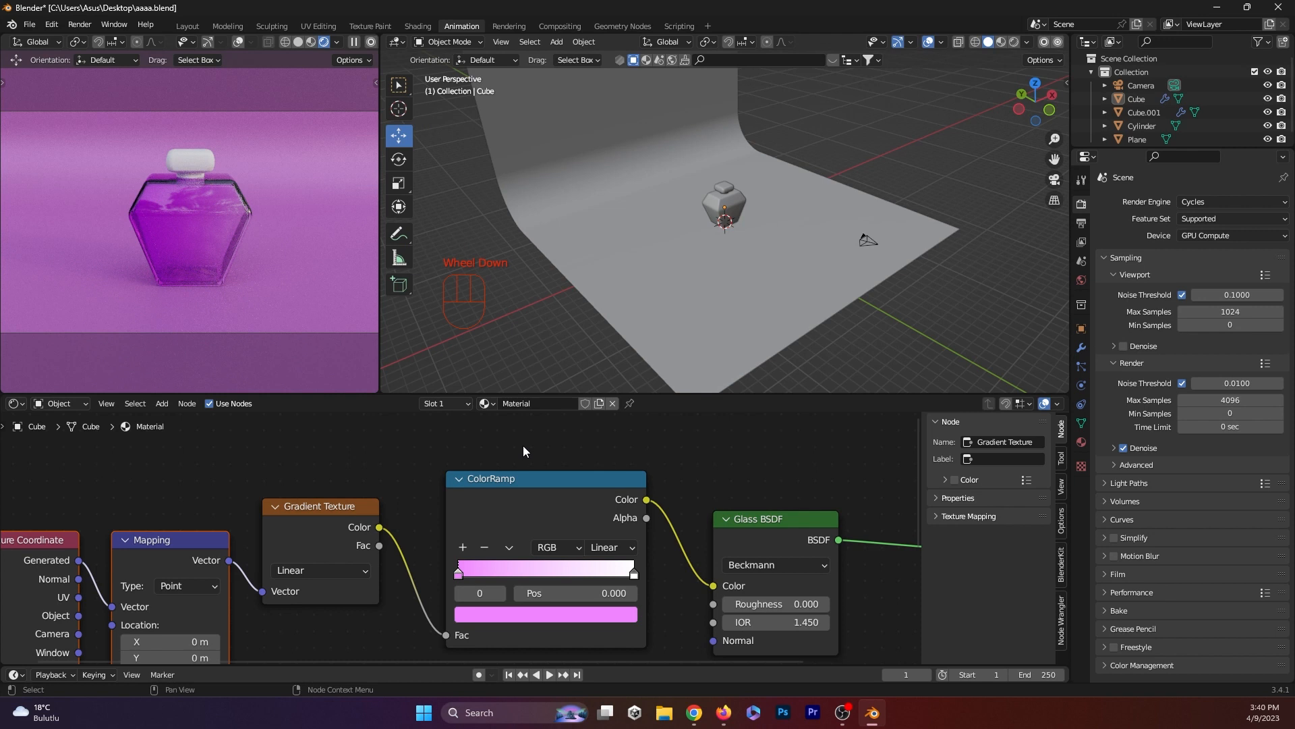
scroll(524, 451, down, 7)
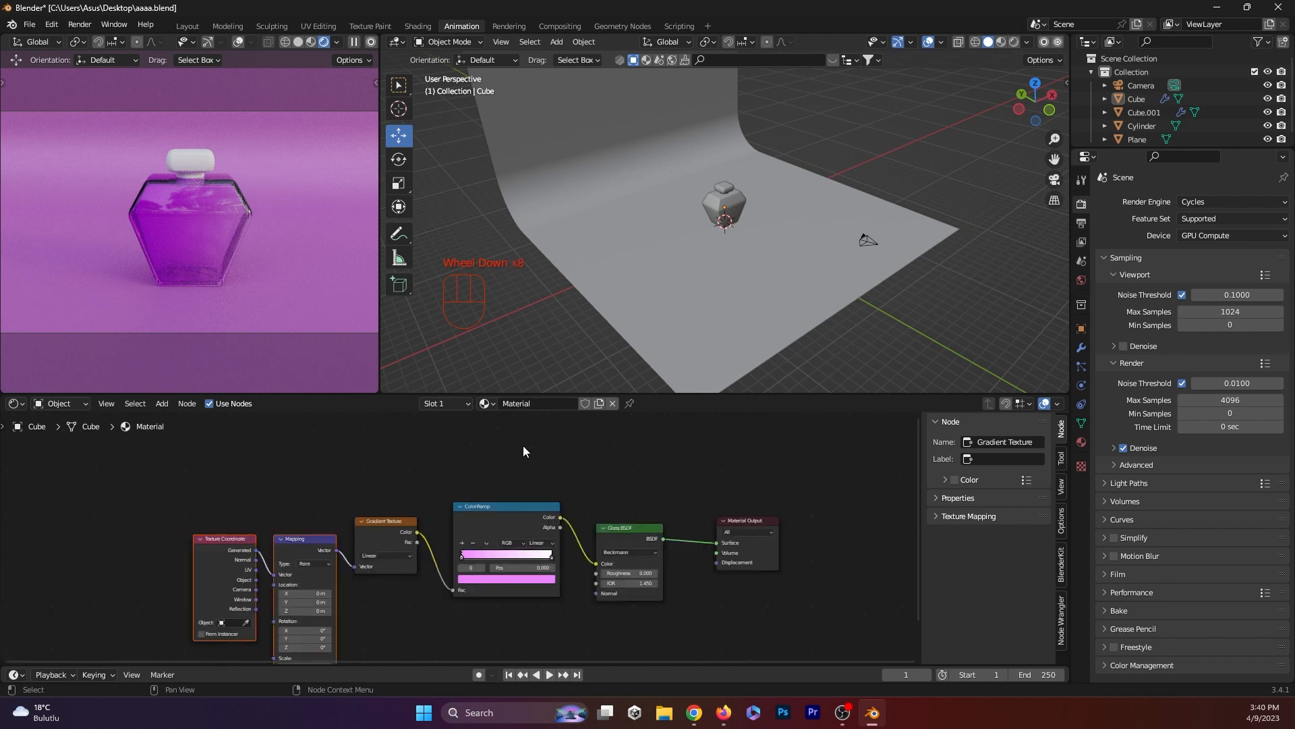
scroll(427, 433, down, 3)
key(ctrl+s)
click(428, 433)
key(ctrl+s)
key(ctrl)
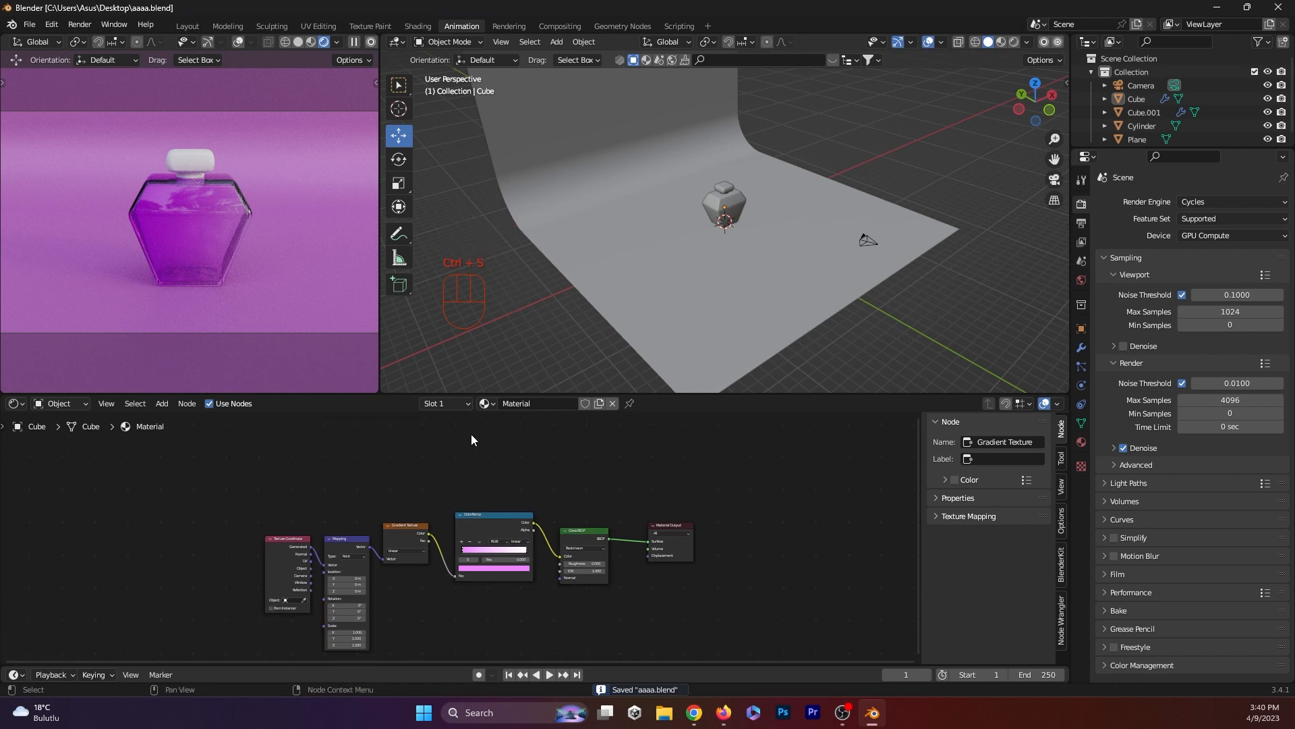
- Switch the camera viewport to Rendered shading to preview the bottle's glass
scroll(362, 464, up, 1)
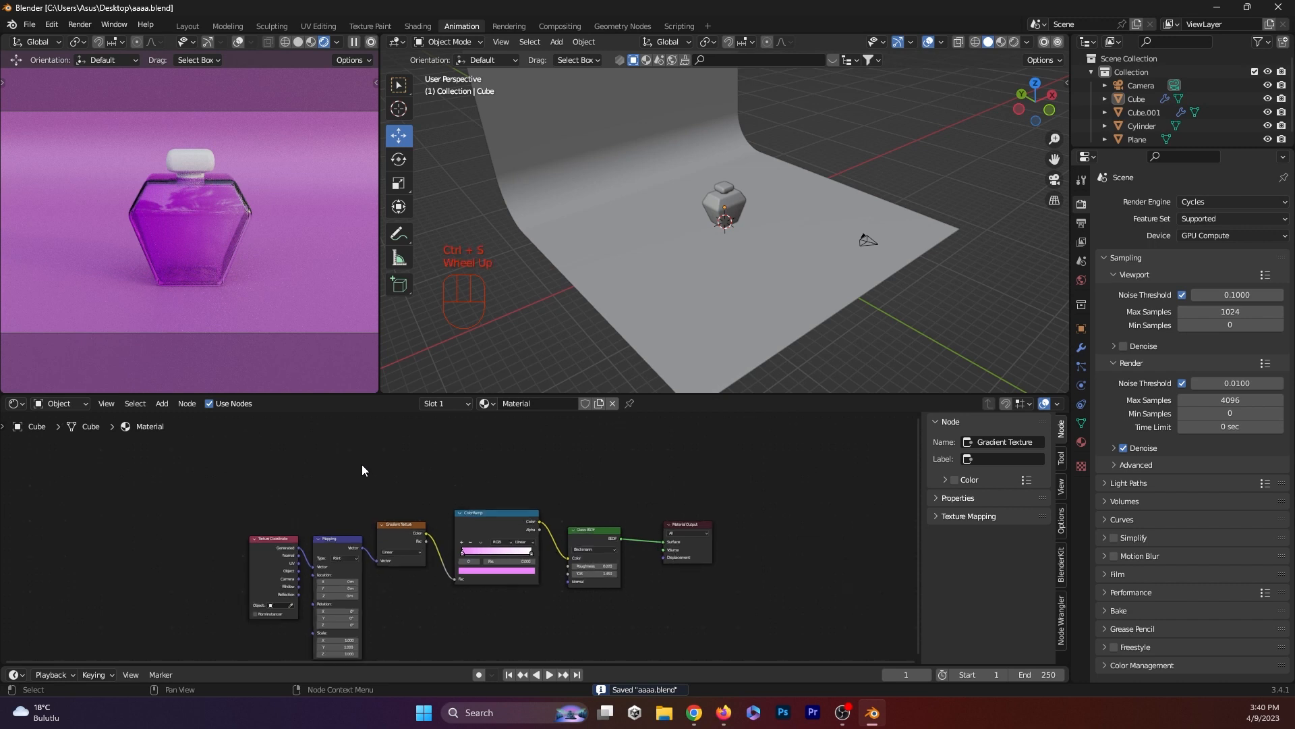
scroll(438, 472, up, 1)
click(495, 464)
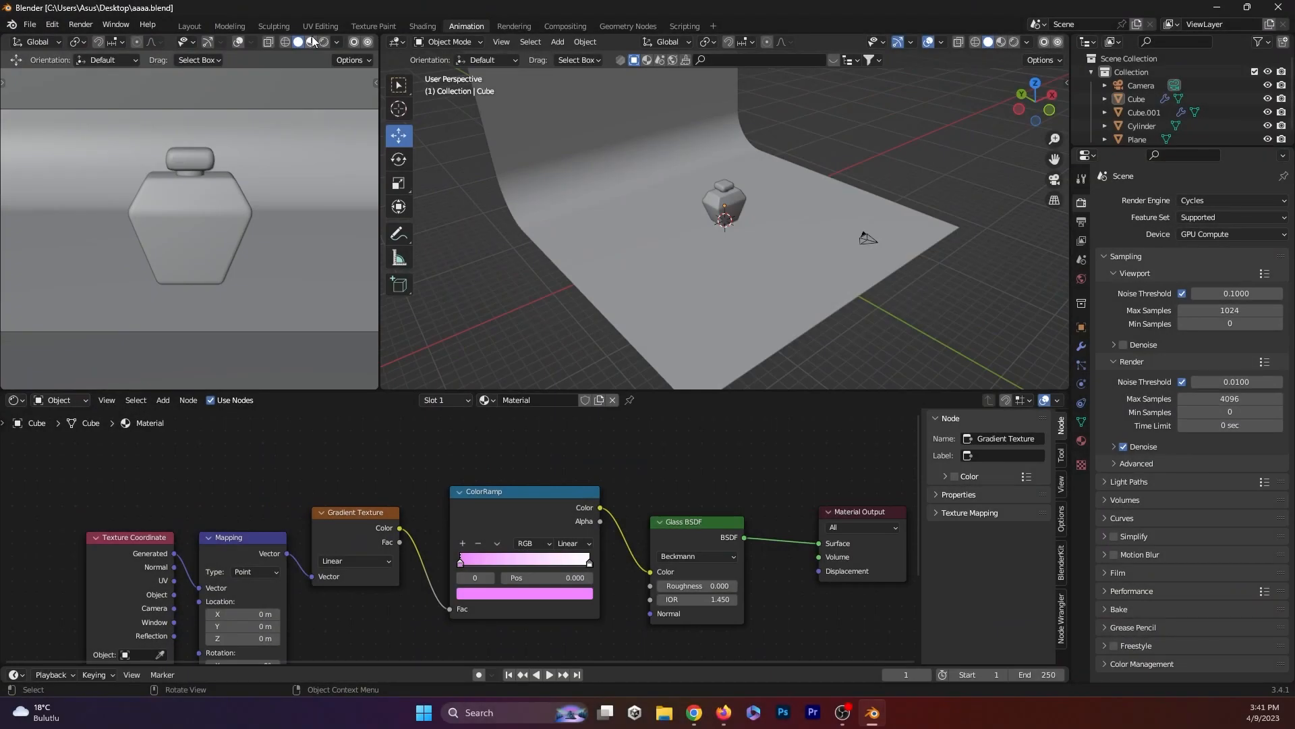
key(z)
key(8)
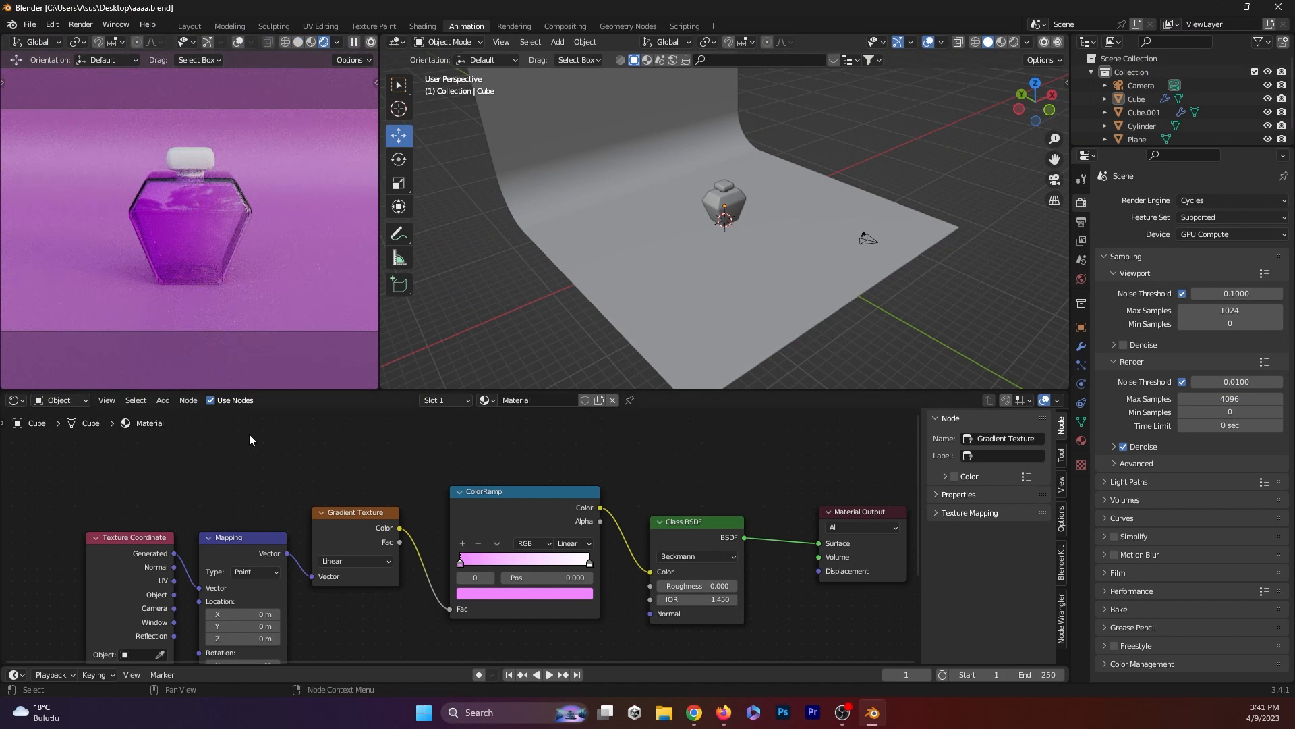
- Set the Mapping node's X location to 0.48 m in the bottle body's material
scroll(316, 592, up, 5)
middle_drag(191, 606, 337, 546)
click(289, 591)
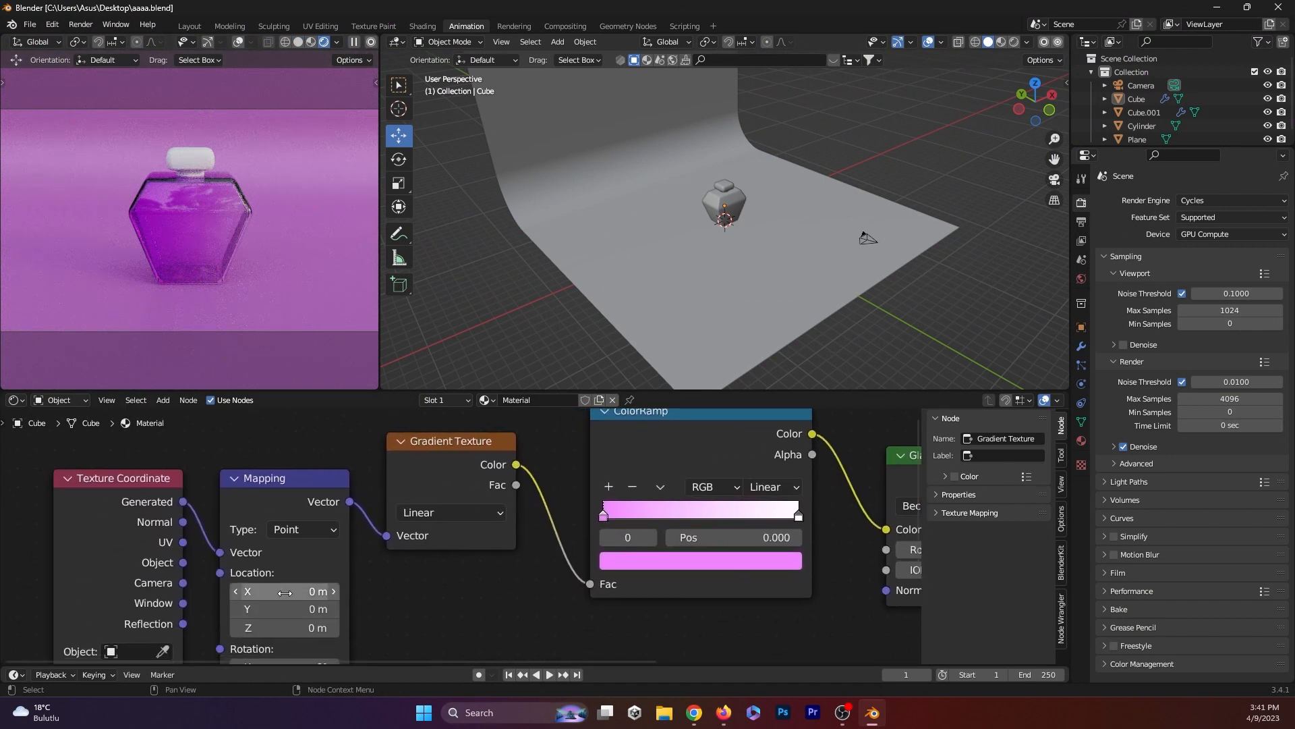
text(0)
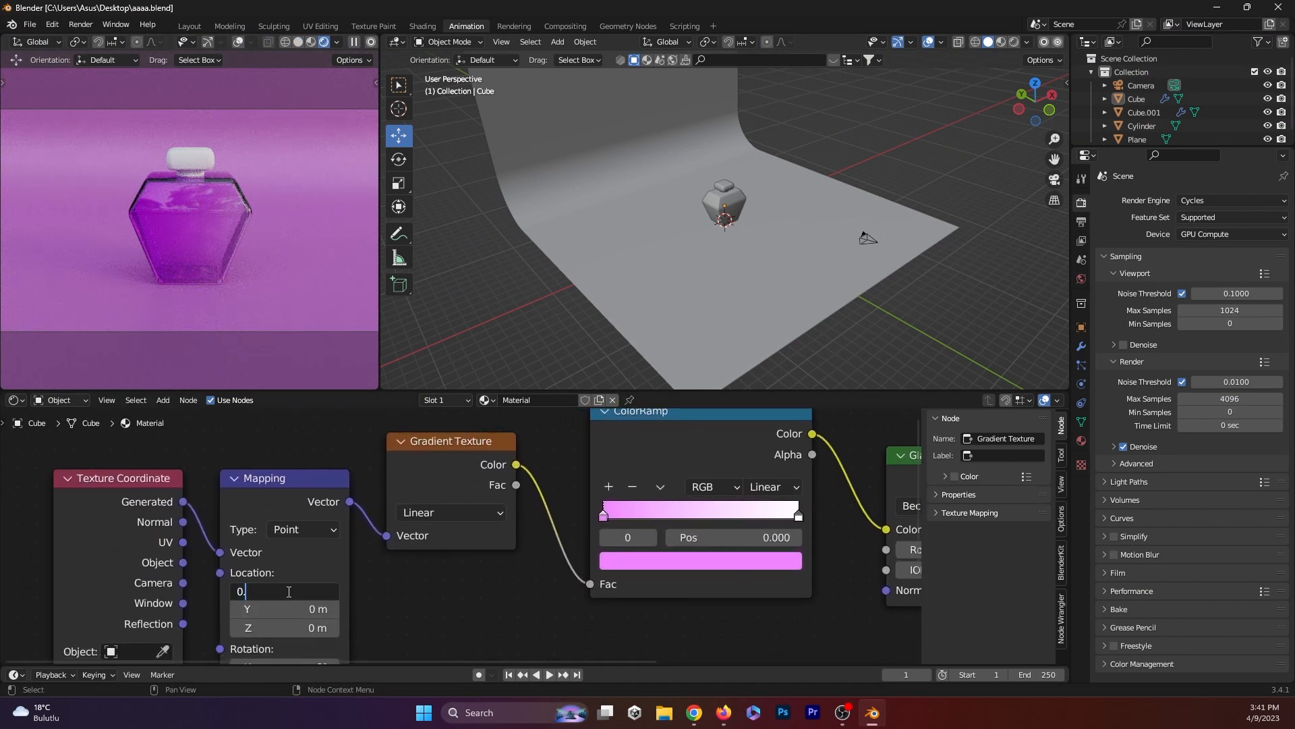
text(.48)
key(Return)
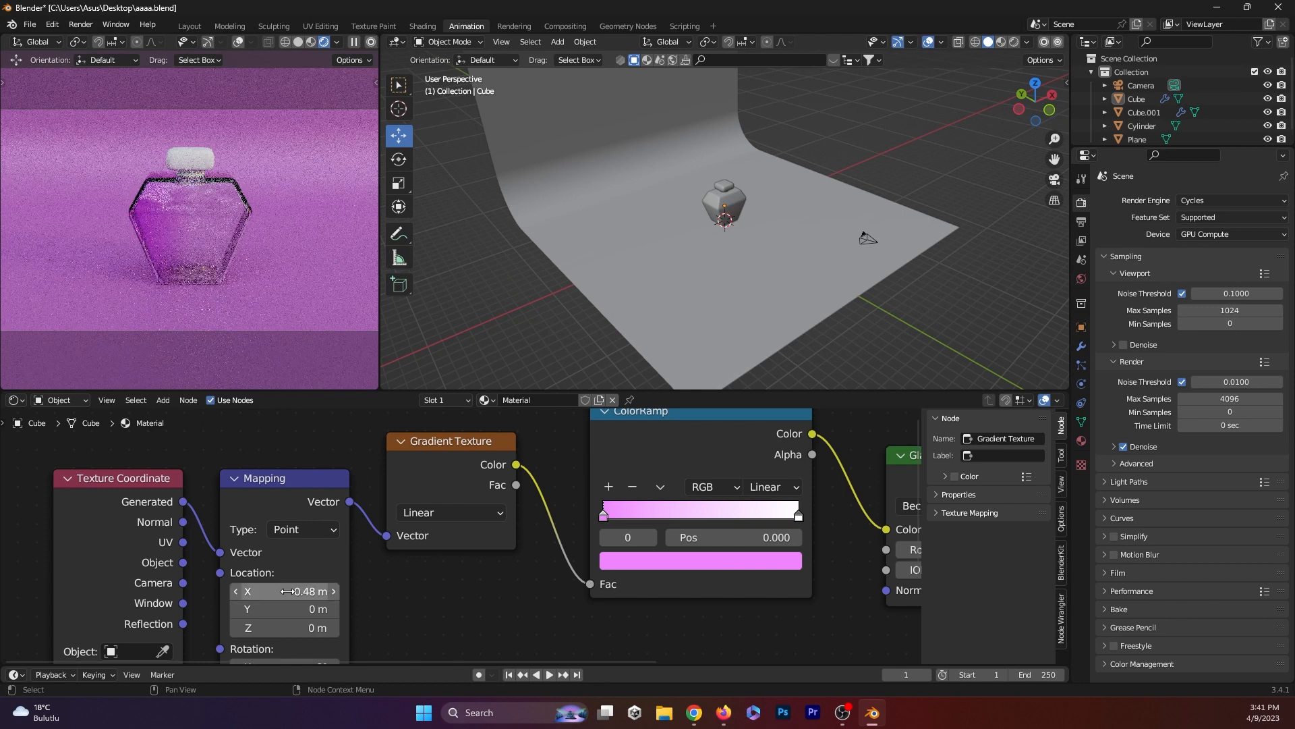
- Set the Mapping node's scale to 0.500 on the X, Y and Z axes
scroll(270, 586, down, 2)
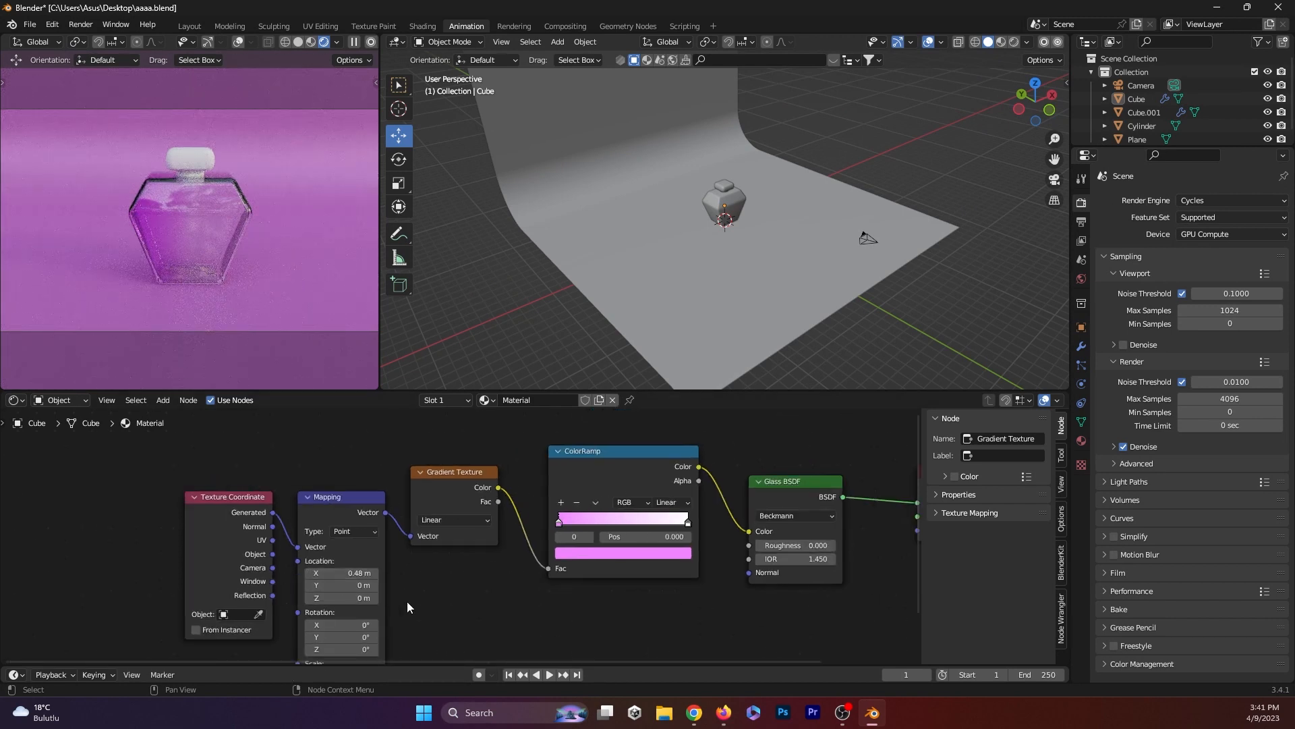
scroll(406, 601, up, 3)
click(292, 617)
text(0.500)
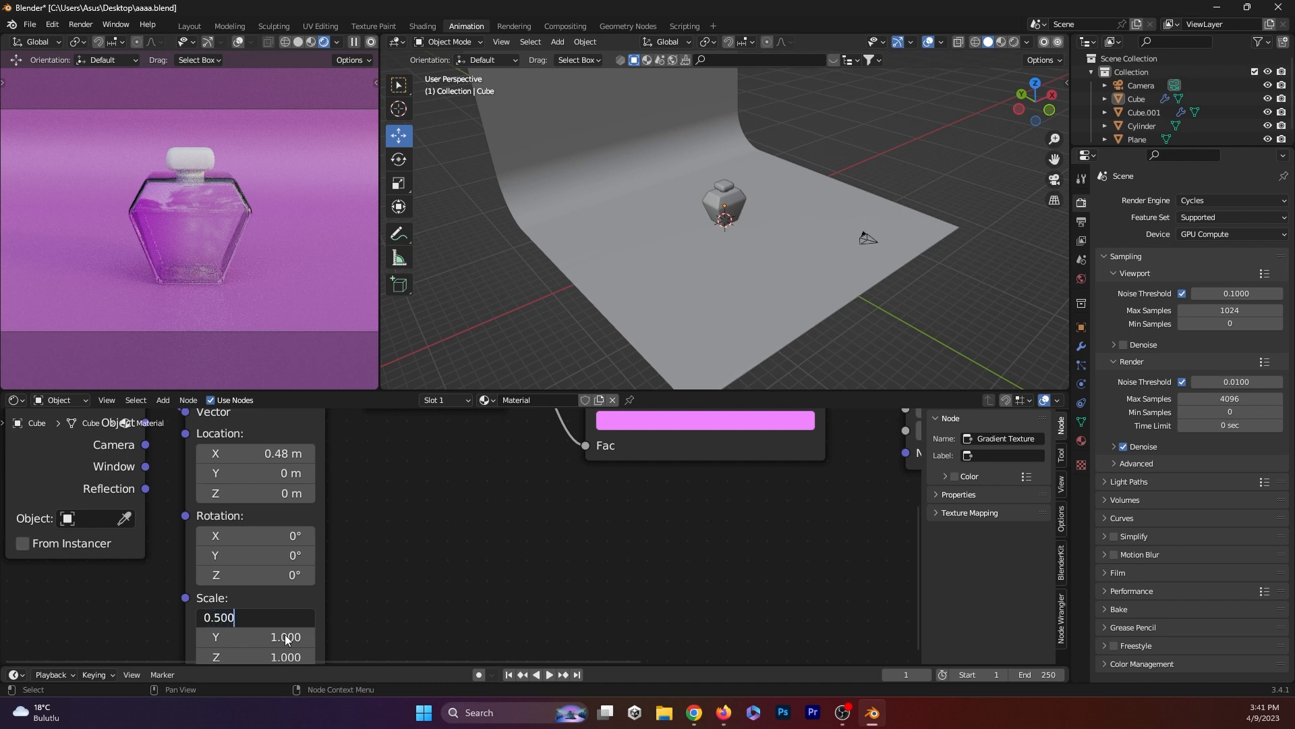
key(Return)
click(286, 637)
text(0.50)
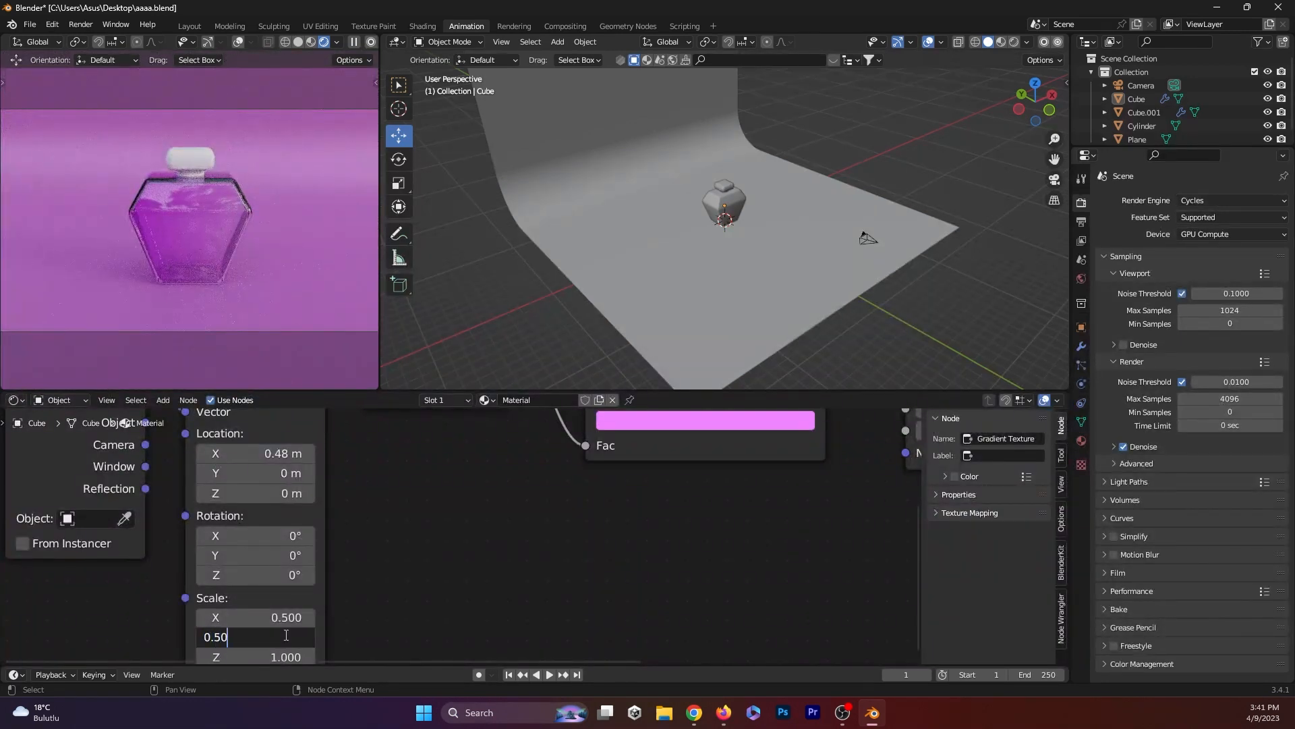
text(0)
key(Tab)
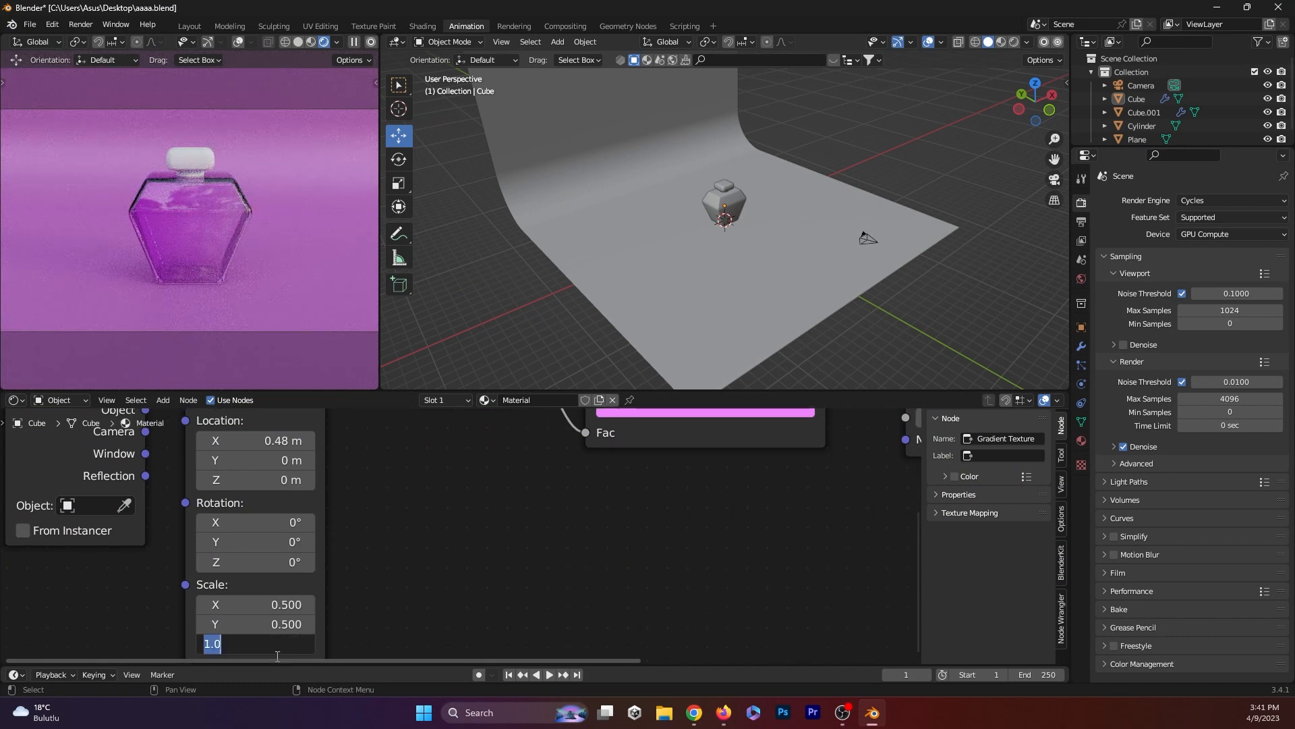
text(0.500)
key(Return)
- Try a Y rotation of -90° on the Mapping node
click(295, 539)
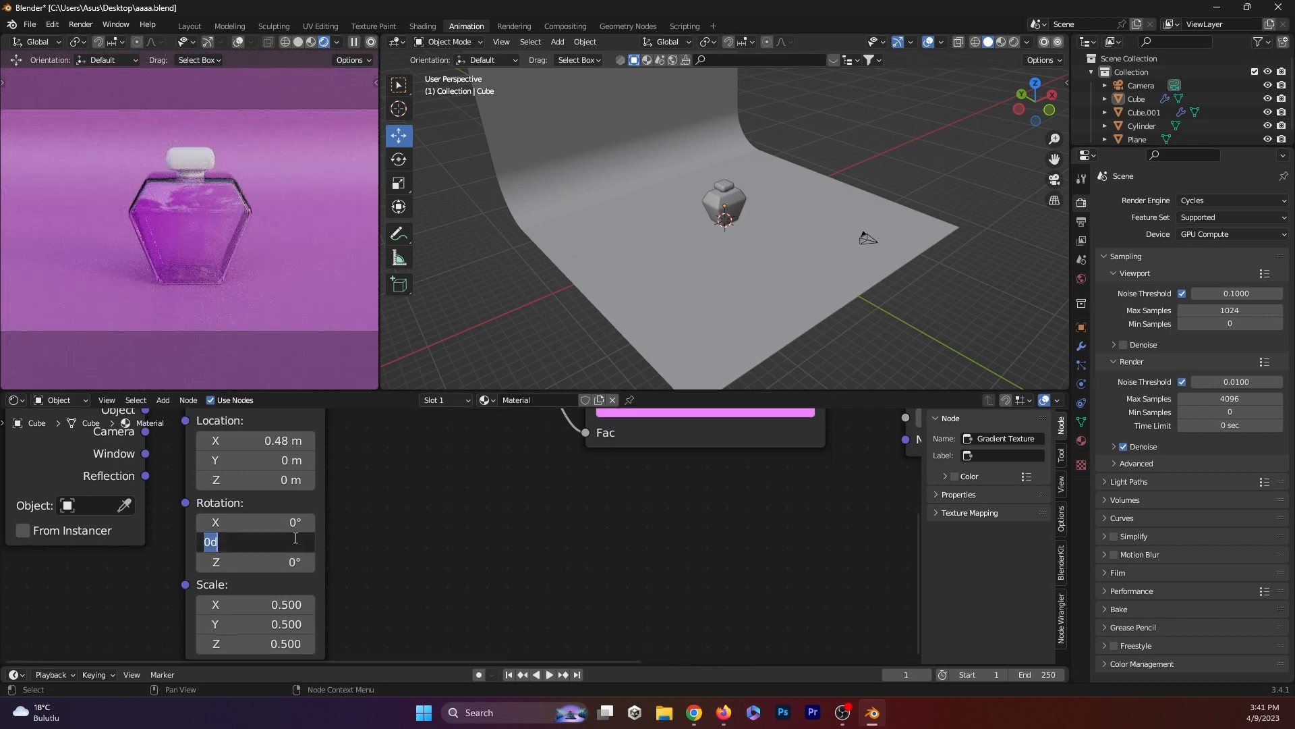
text(-90)
key(Return)
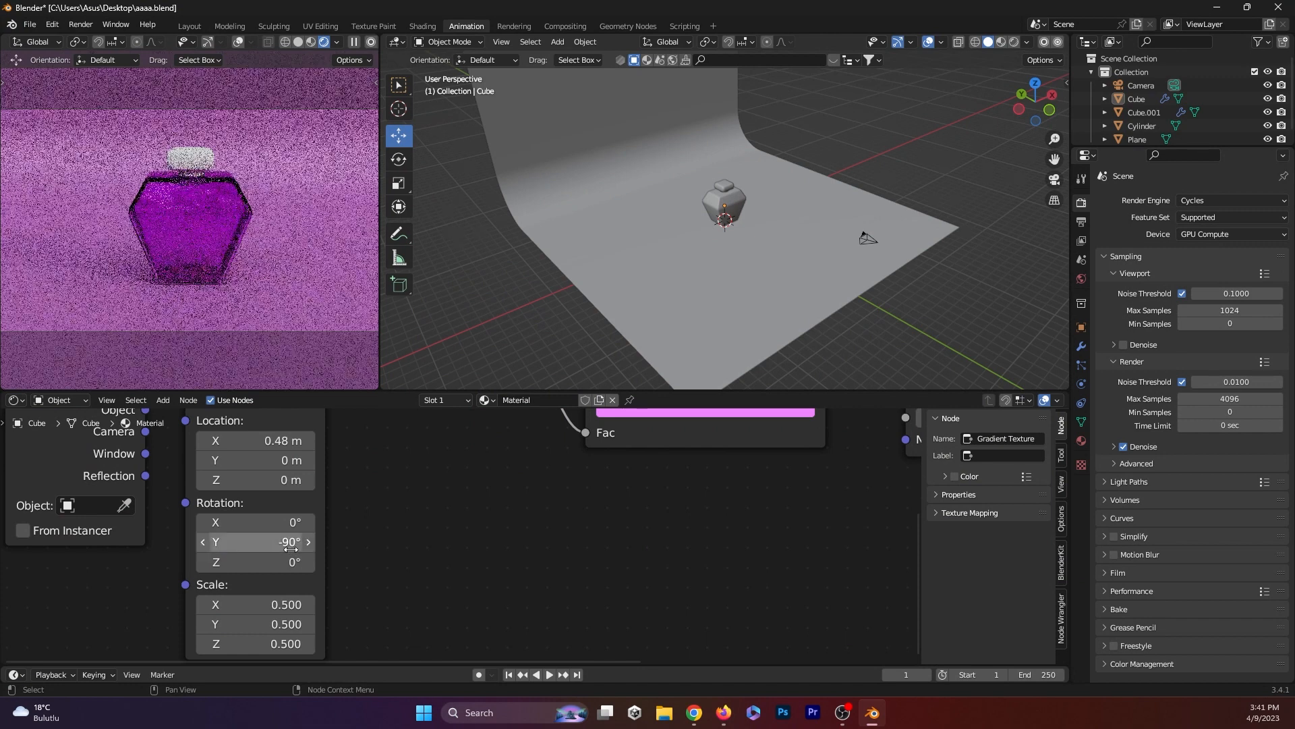
- Try a Y rotation of 90° on the Mapping node to flip the gradient's direction
drag(286, 542, 271, 542)
click(279, 540)
text(90)
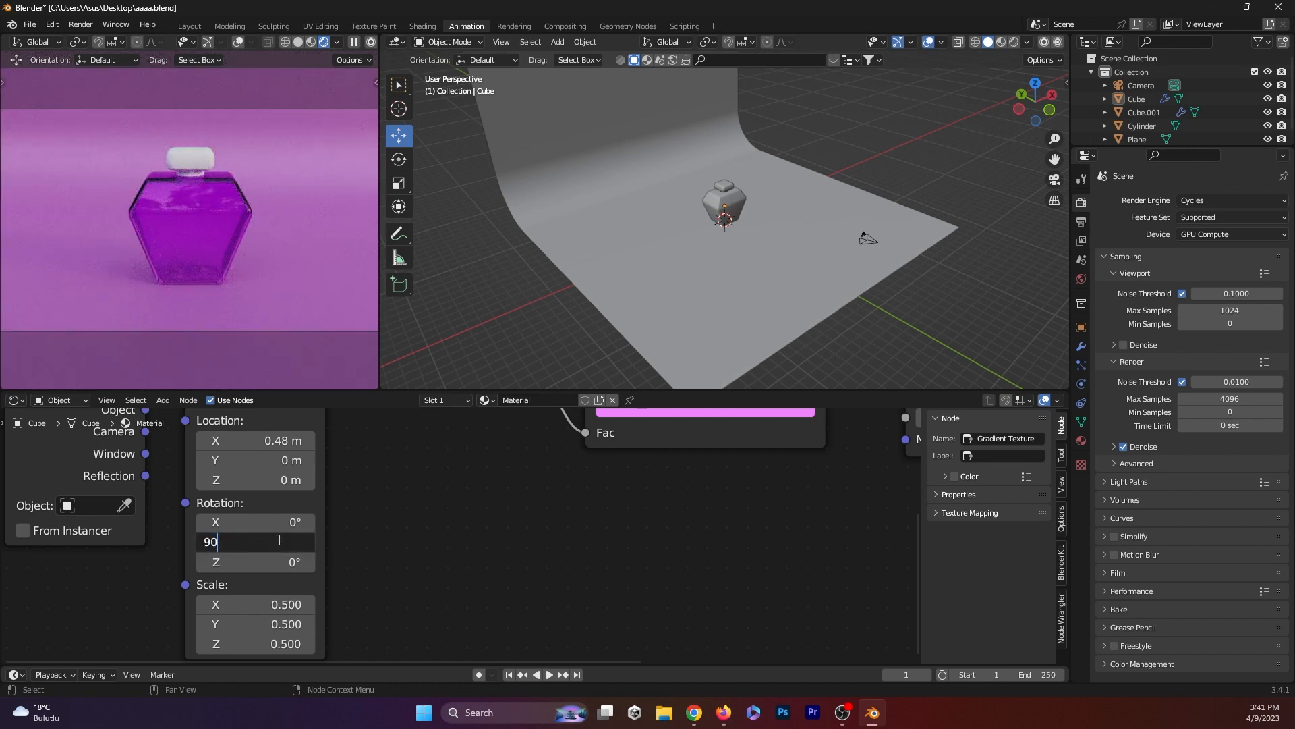
key(Return)
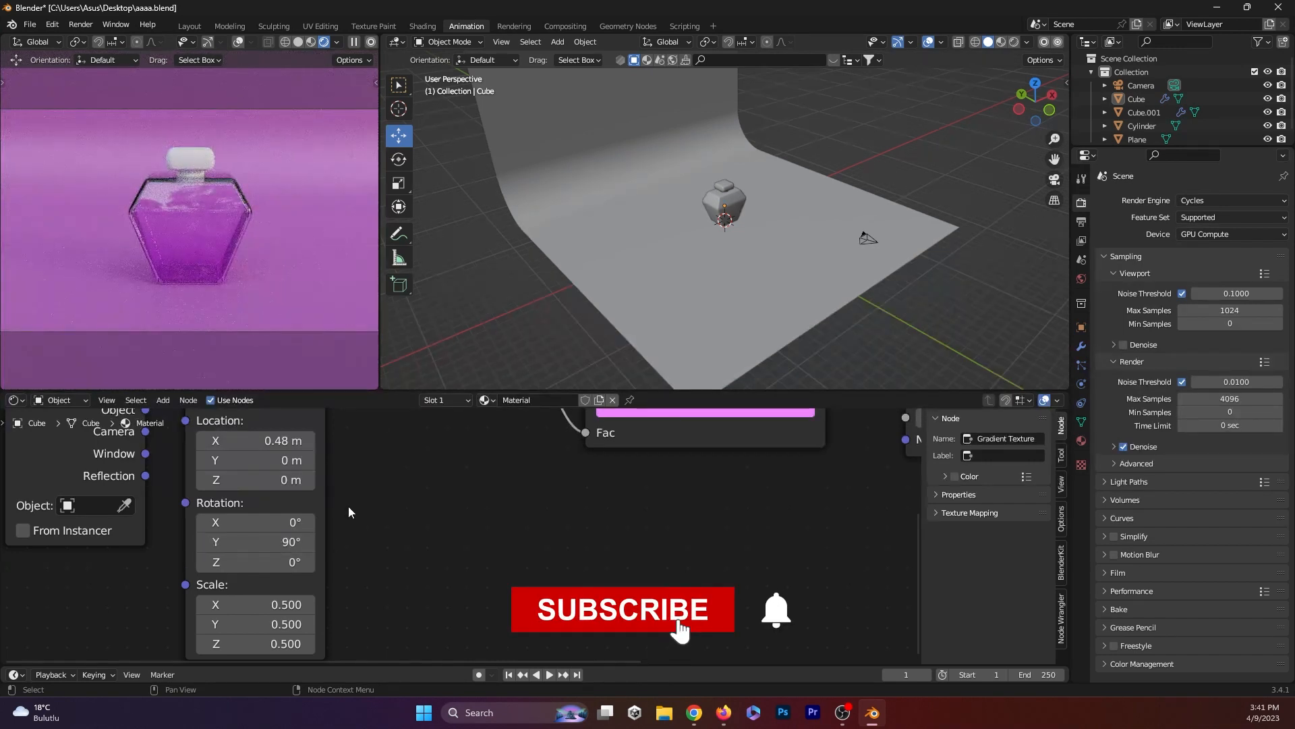
- Set the Mapping node's Y rotation to -50°
drag(280, 541, 343, 529)
click(274, 542)
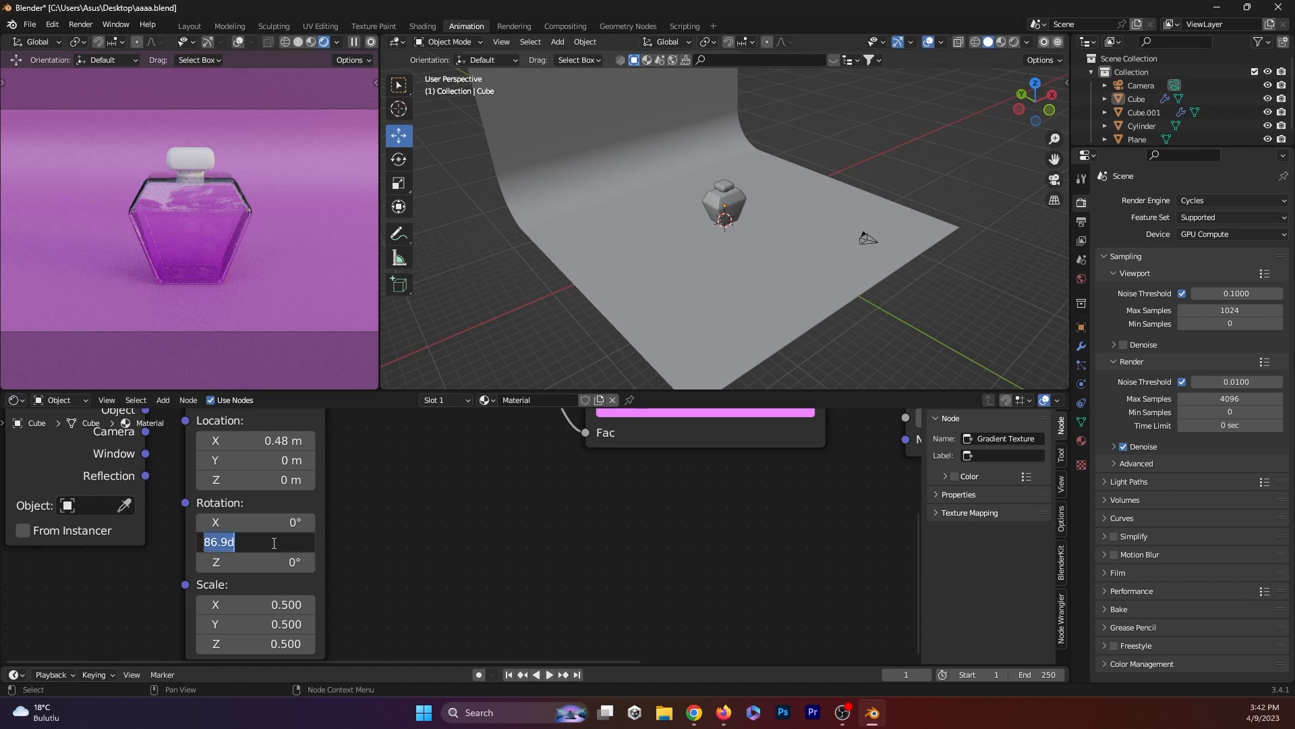
text(-50)
key(Return)
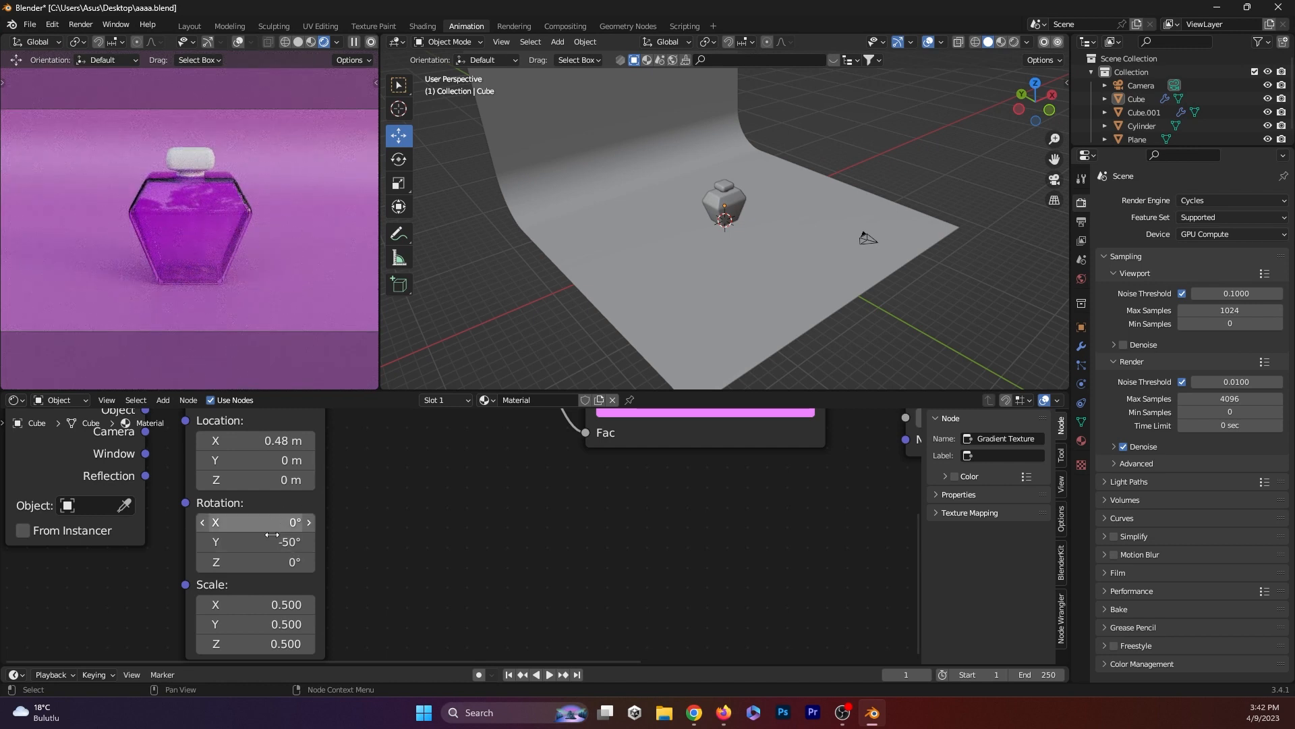
- Try a Y rotation of about -23.3° on the Mapping node of the bottle's glass material
drag(274, 542, 320, 533)
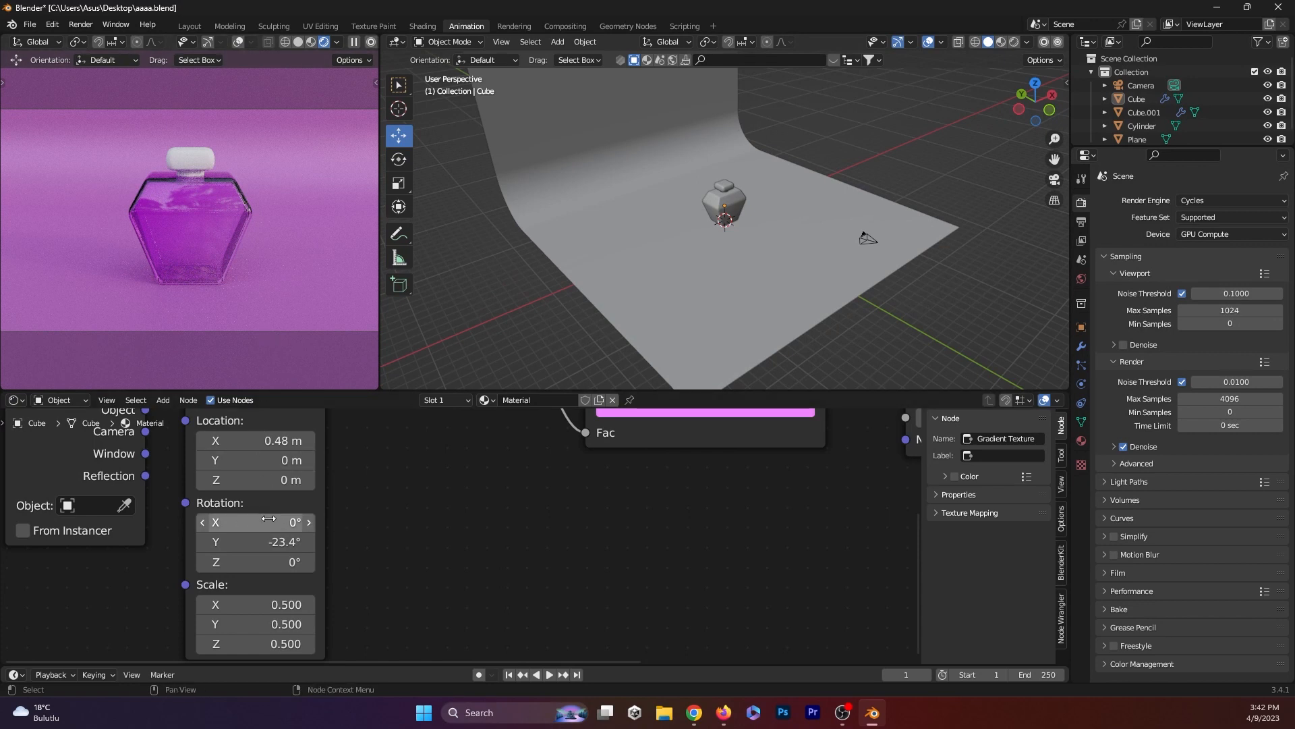
drag(283, 541, 287, 542)
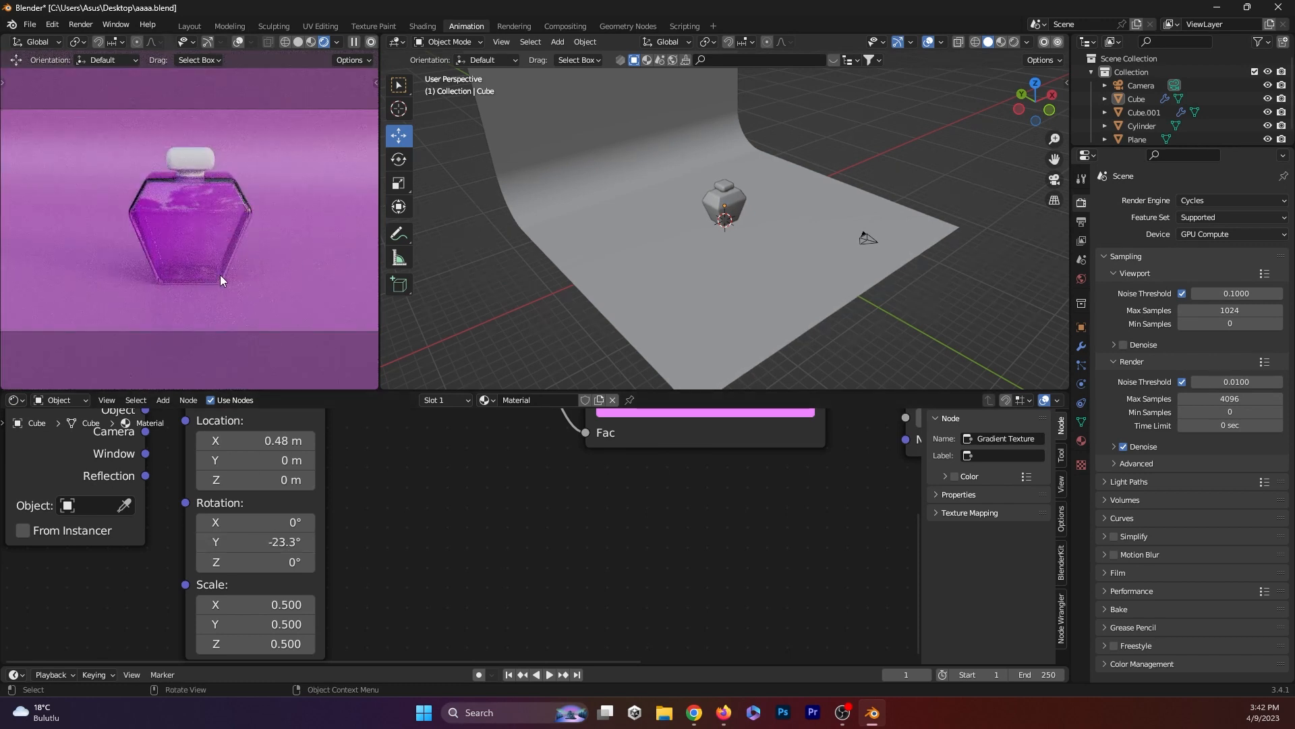
scroll(220, 273, up, 1)
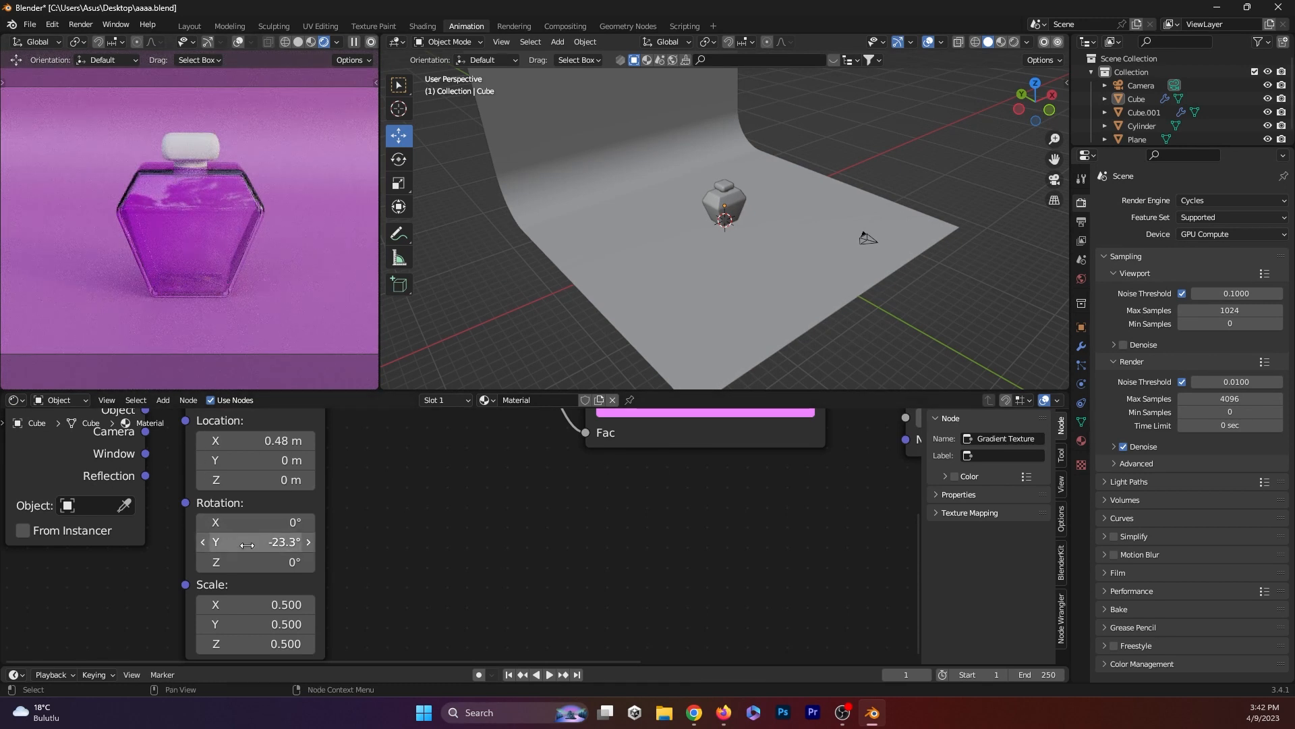
- Try Y rotations of 20° and 90° on the Mapping node to compare the gradient's direction
click(248, 544)
text(20)
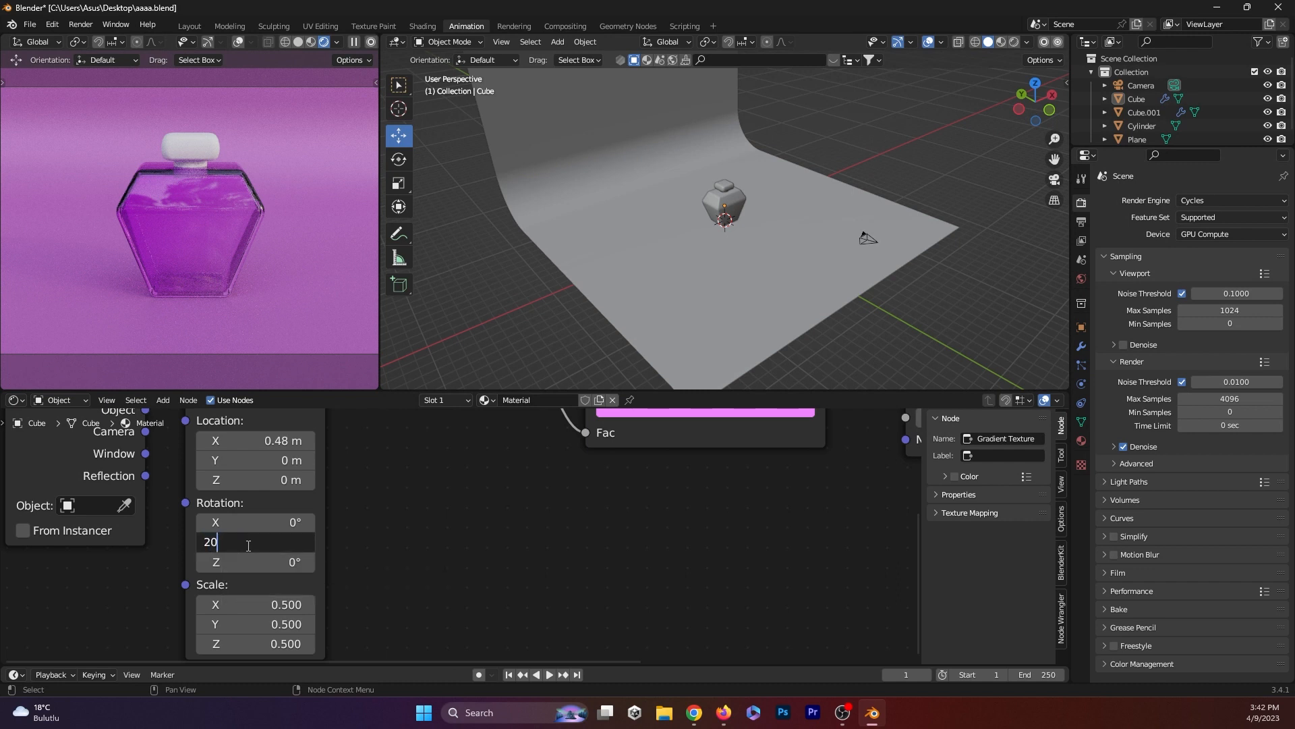
key(Return)
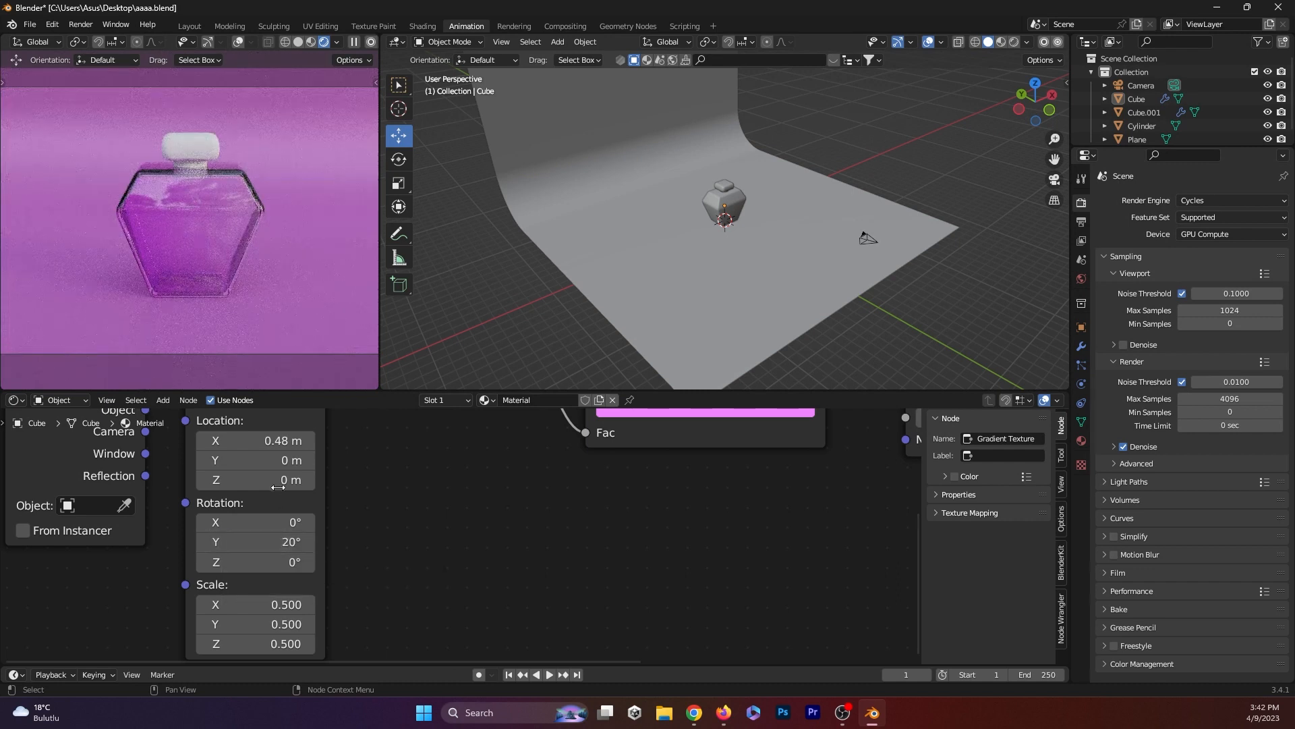
click(275, 549)
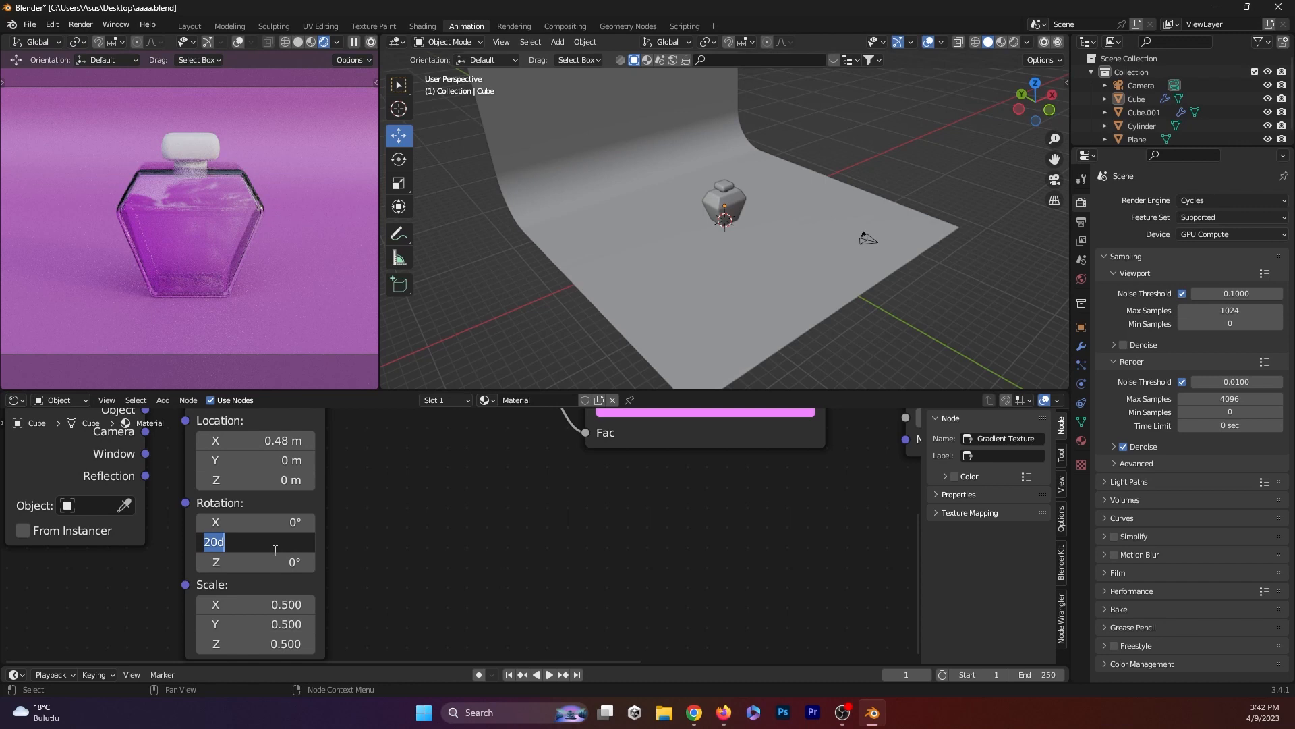
text(90)
key(Return)
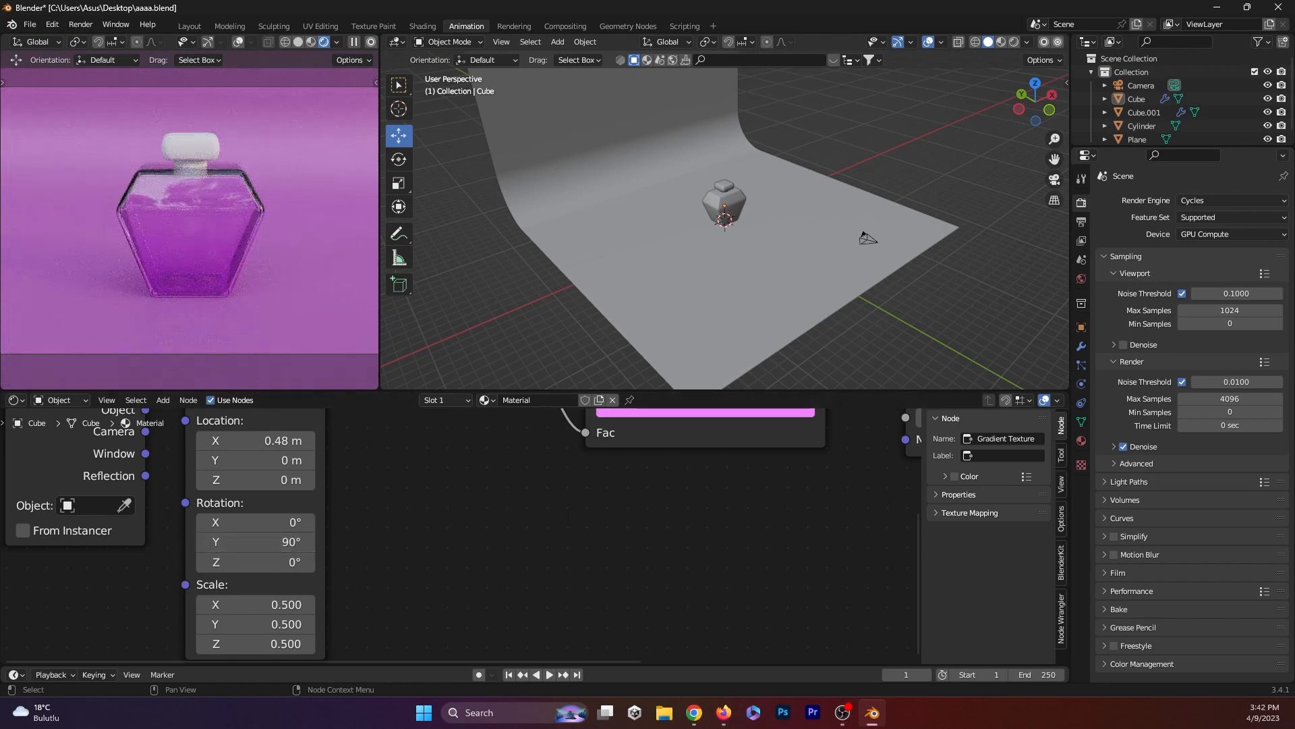
- Set the Mapping node's Y rotation to 270° and its X location to 0.98 m
click(267, 543)
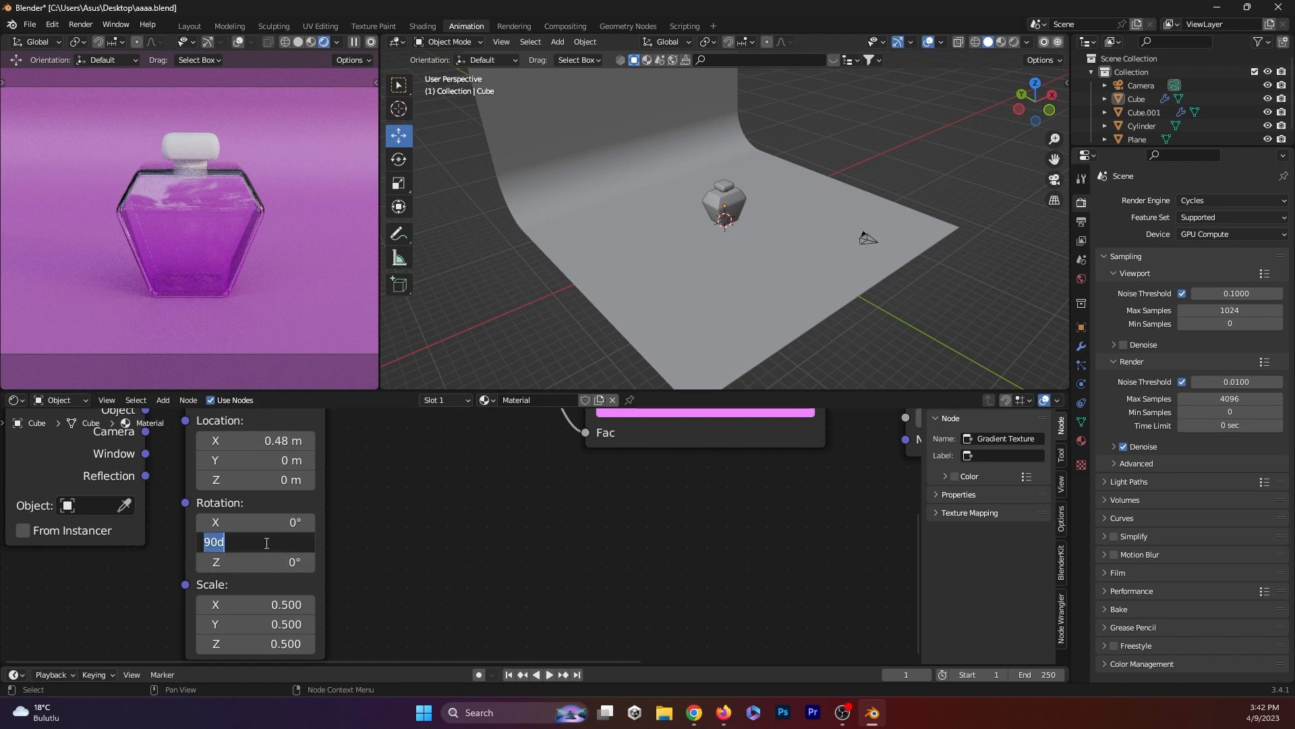
text(270)
key(Return)
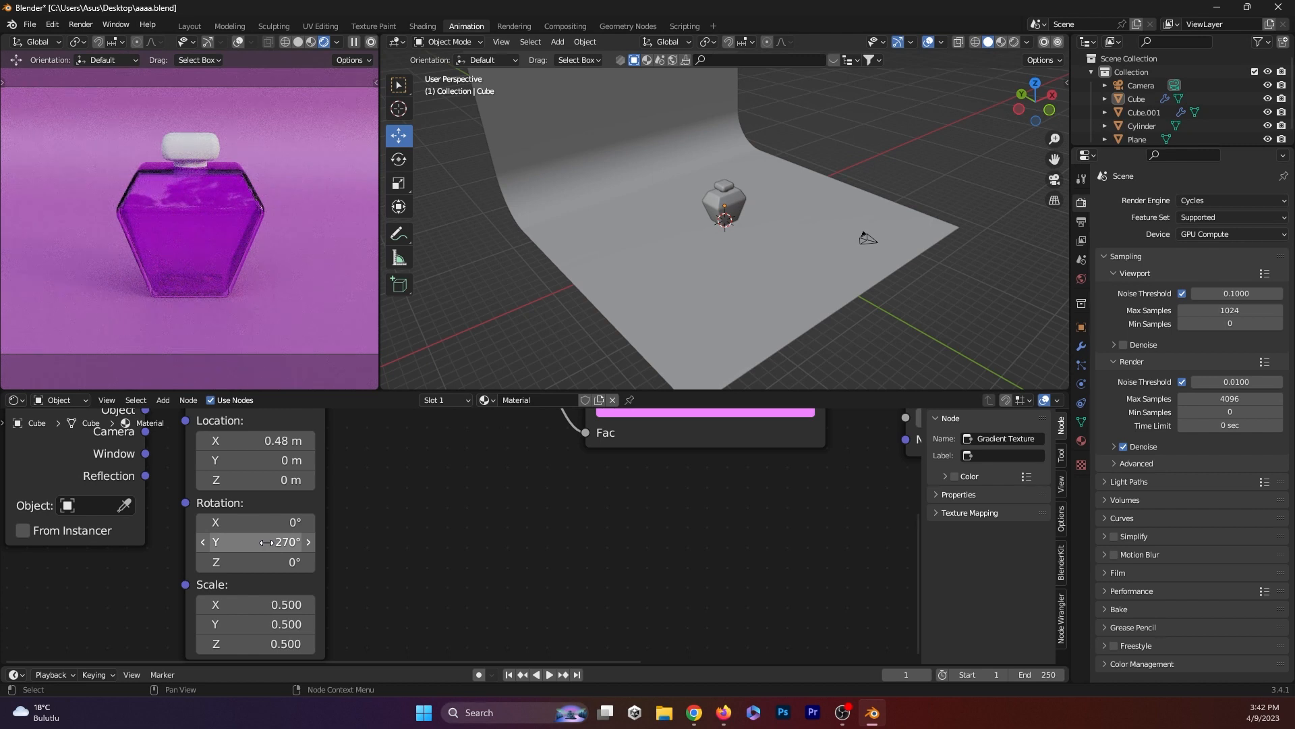
mouse_move(270, 440)
mouse_down()
mouse_move(203, 441)
mouse_move(297, 441)
mouse_move(259, 440)
mouse_up()
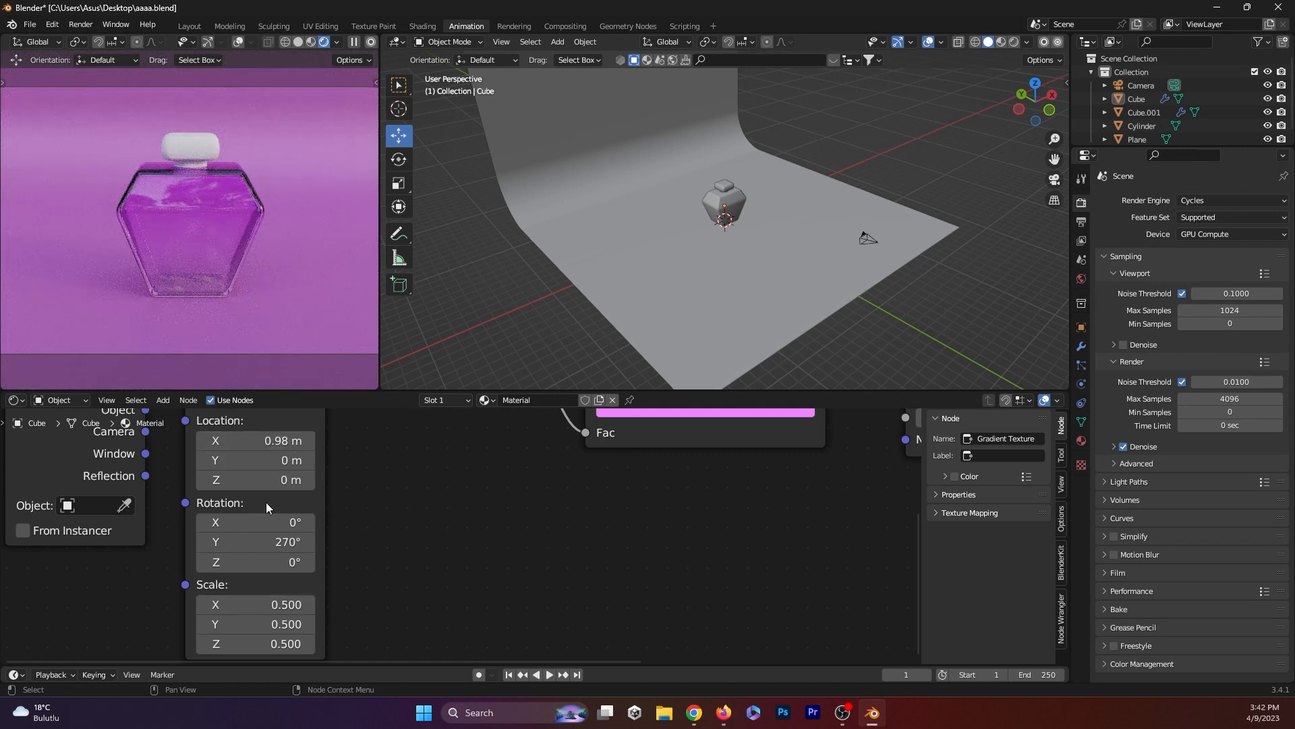
- Try Y rotations of 239° and 90° on the Mapping node with the shifted X location
mouse_move(276, 541)
mouse_down()
mouse_move(293, 542)
mouse_move(257, 542)
mouse_move(277, 540)
mouse_up()
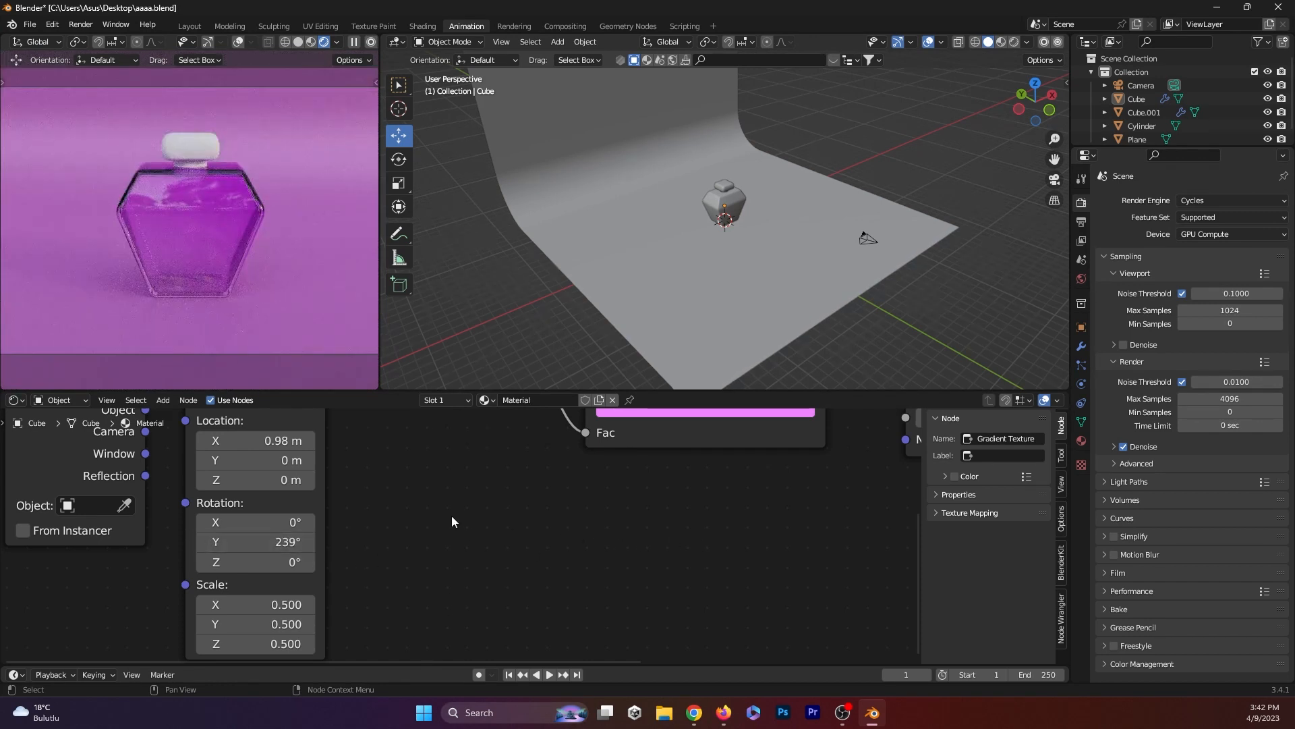
click(291, 537)
text(90)
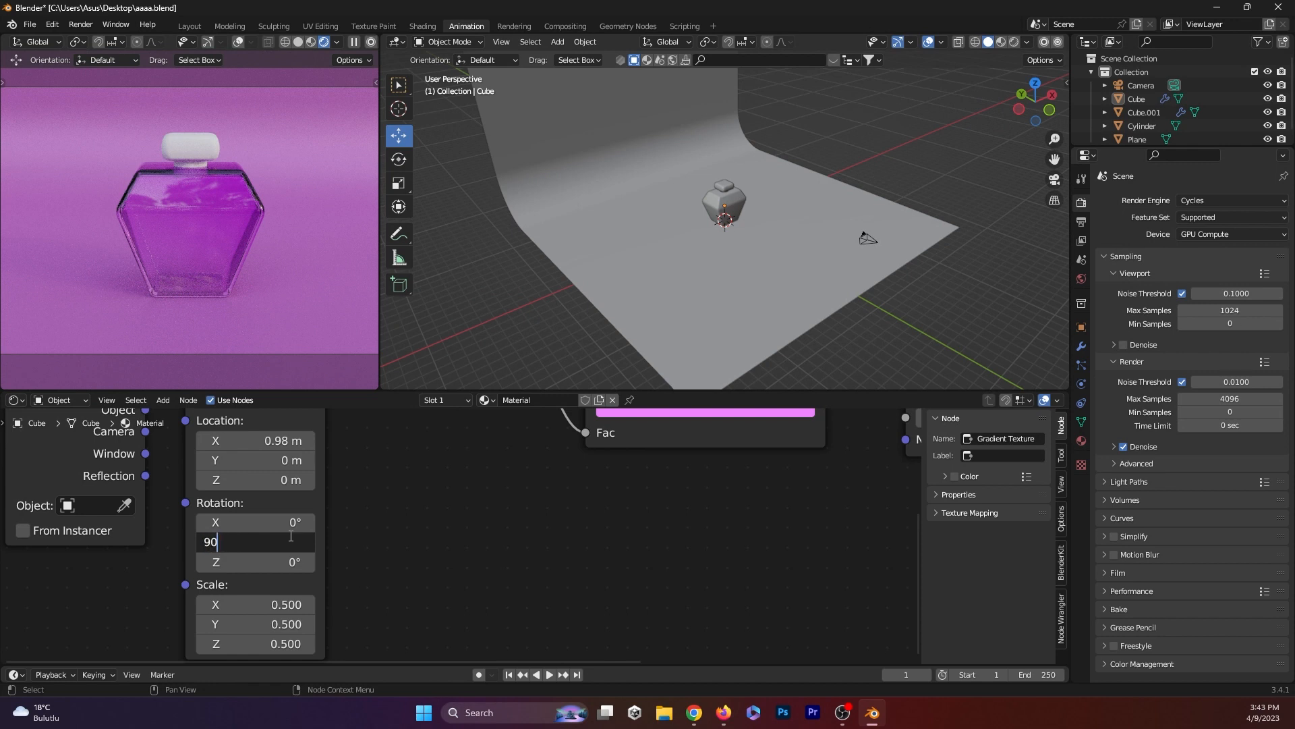
key(Return)
- Set the Mapping node's Y rotation to -90°, readjust its X location to 0.98 m and fine-tune the Y rotation to -96°
click(279, 542)
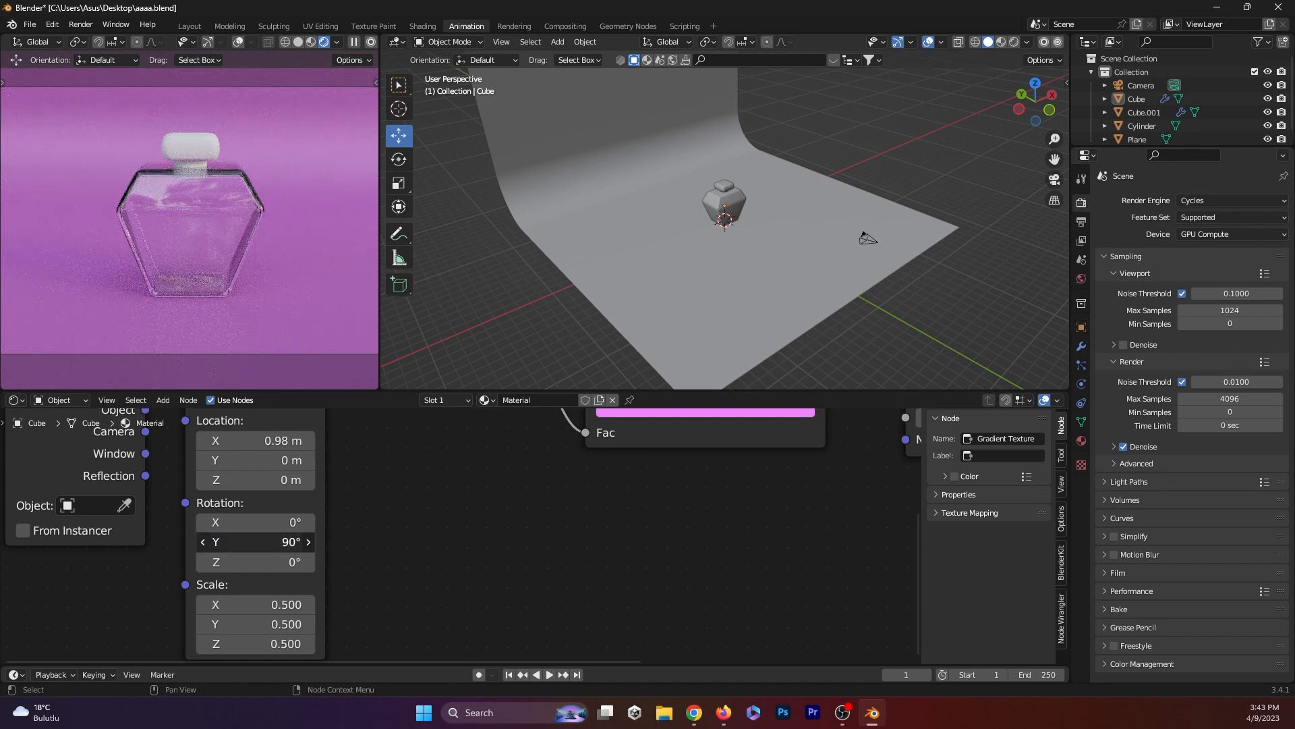
key(BackSpace)
text(-90)
key(Return)
drag(270, 440, 425, 440)
mouse_move(249, 440)
mouse_down()
mouse_move(164, 440)
mouse_move(273, 439)
mouse_up()
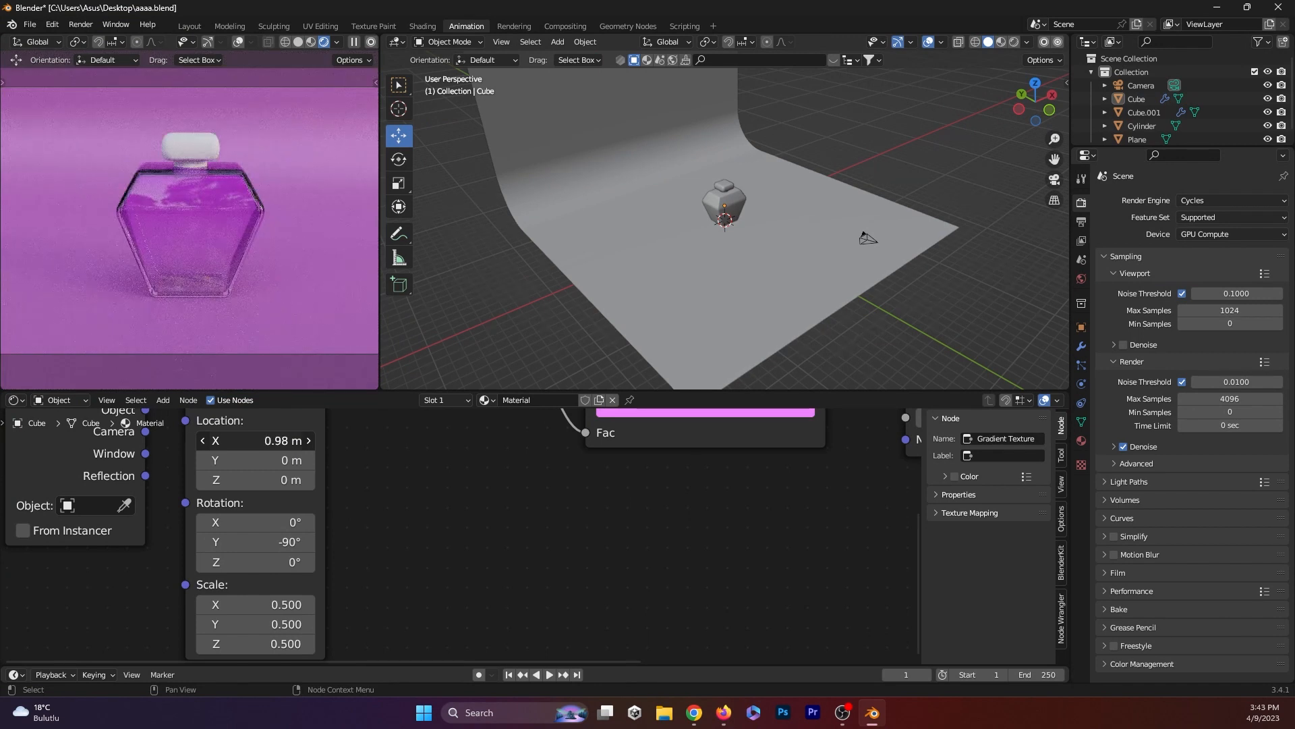
mouse_move(261, 542)
mouse_down()
mouse_move(290, 542)
mouse_move(247, 542)
mouse_up()
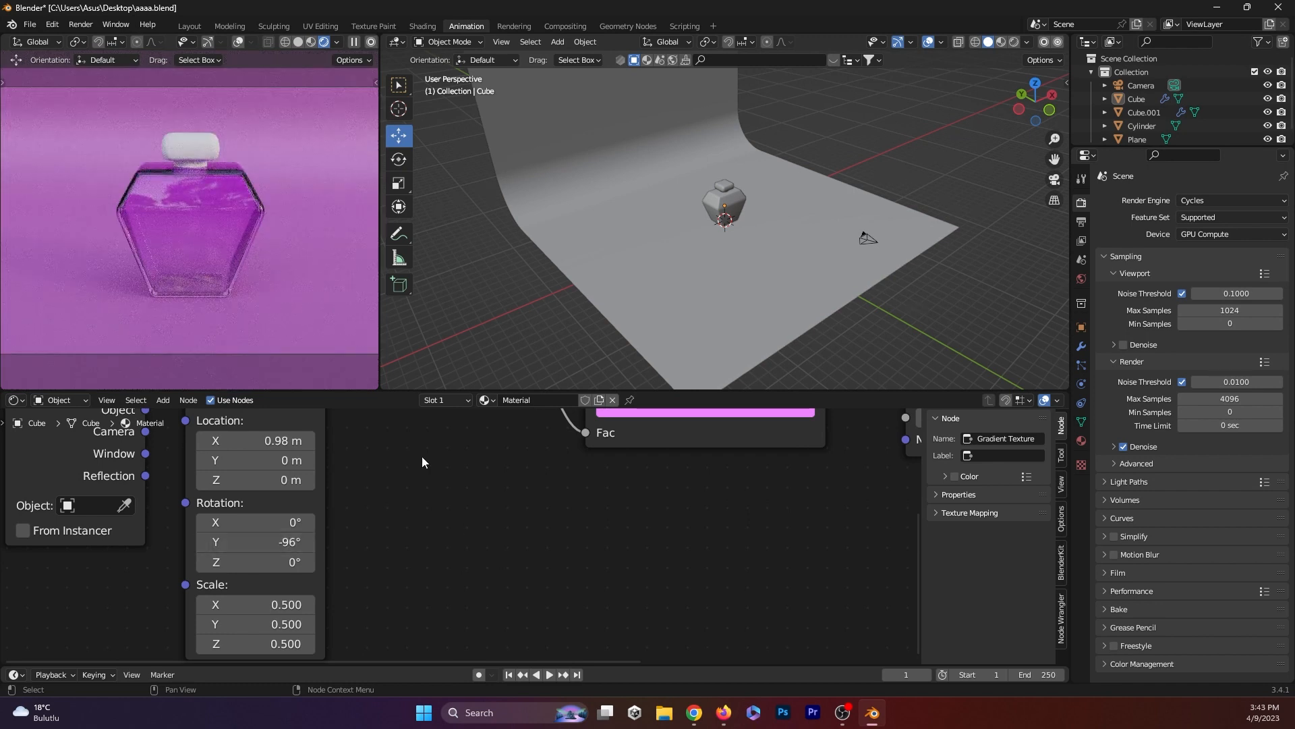
- Examine the gradient glass of the bottle from several angles in the rendered preview
scroll(270, 301, down, 2)
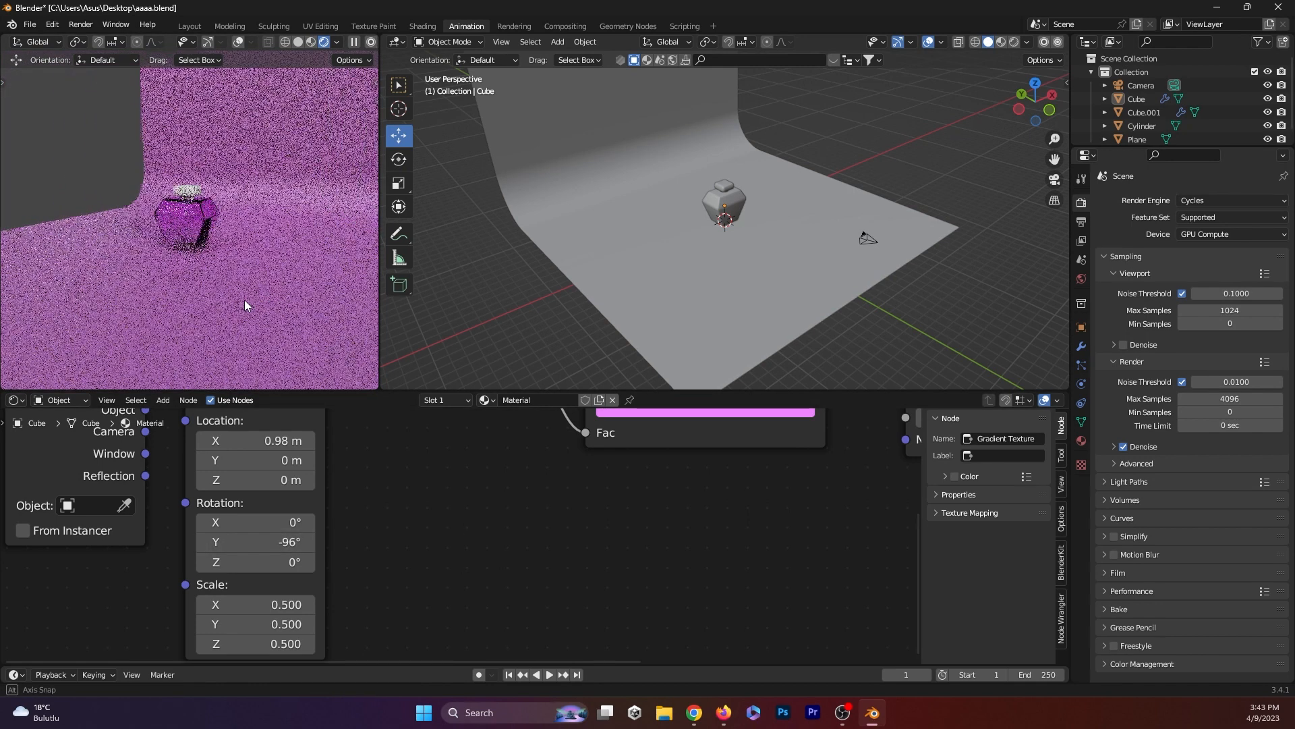
scroll(216, 289, up, 6)
middle_drag(167, 266, 222, 271)
key(KP_0)
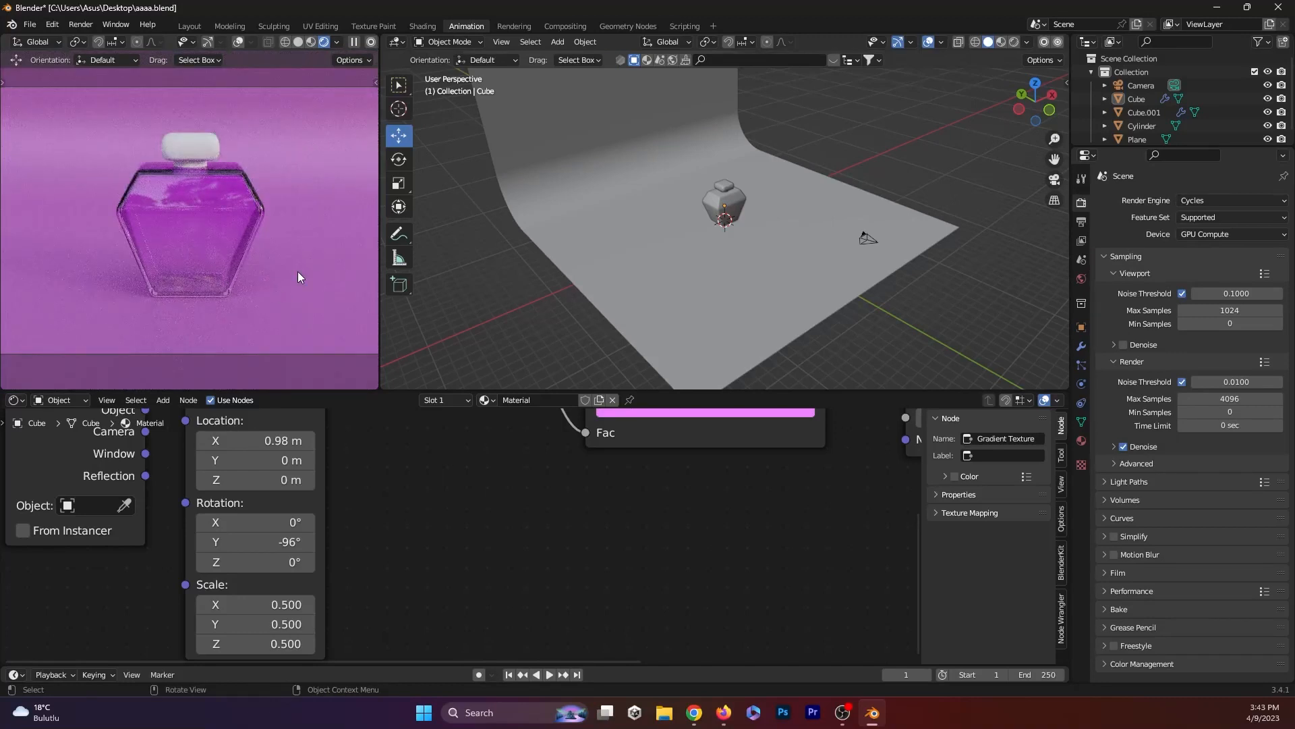
middle_drag(296, 281, 170, 278)
scroll(238, 256, up, 6)
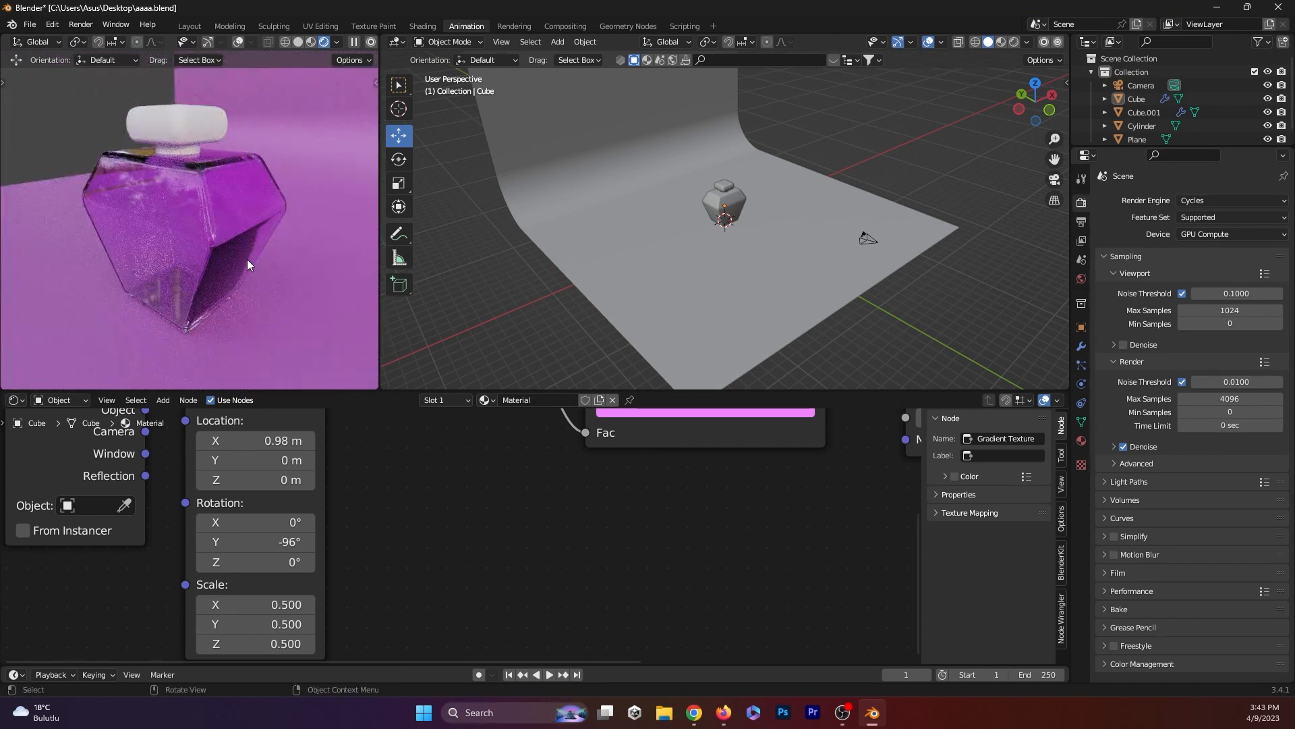
scroll(247, 260, down, 2)
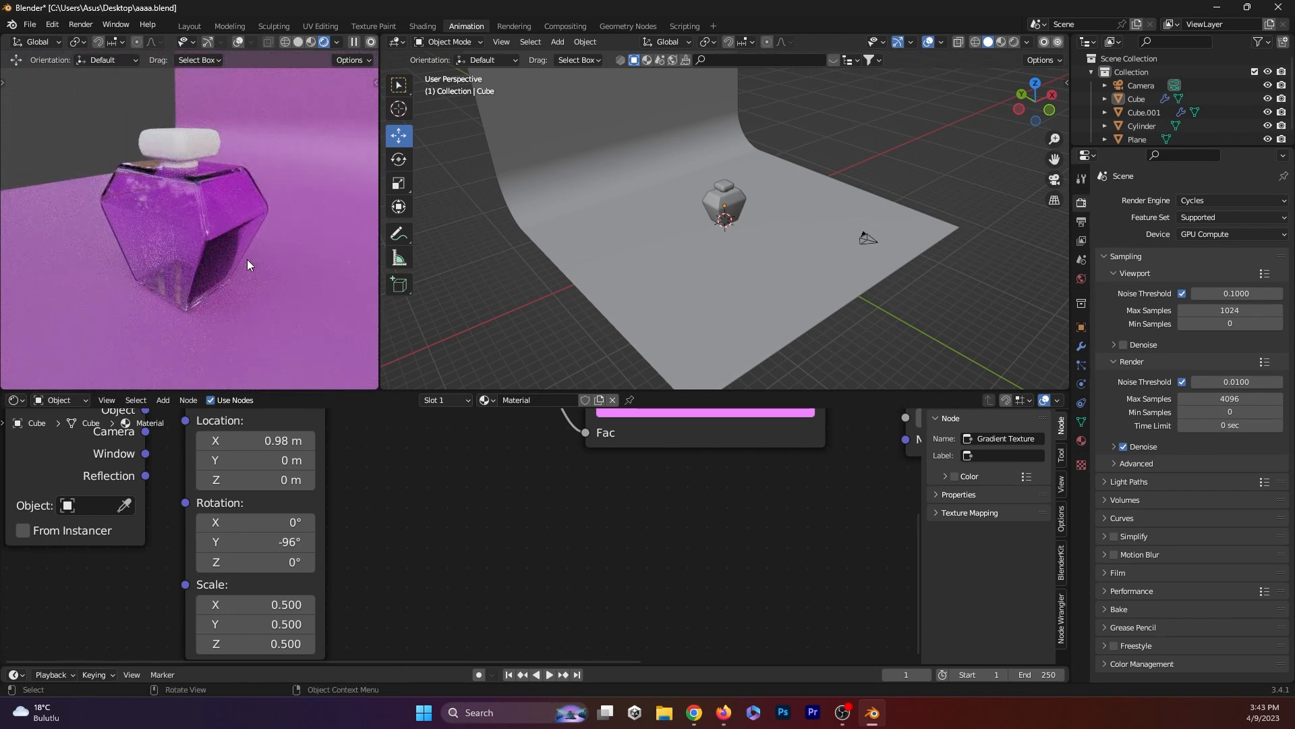
- Align the camera to a close, low three-quarter view of the bottle
click(1173, 86)
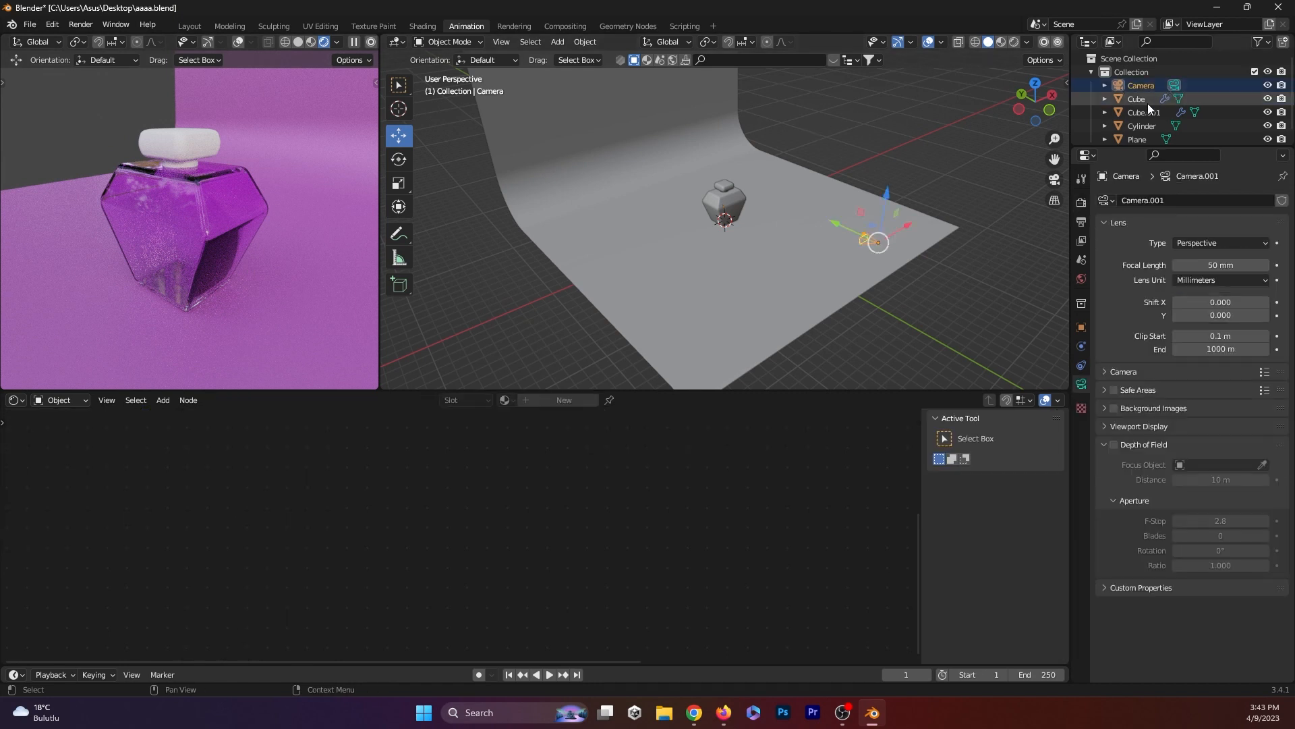
key(KP_0)
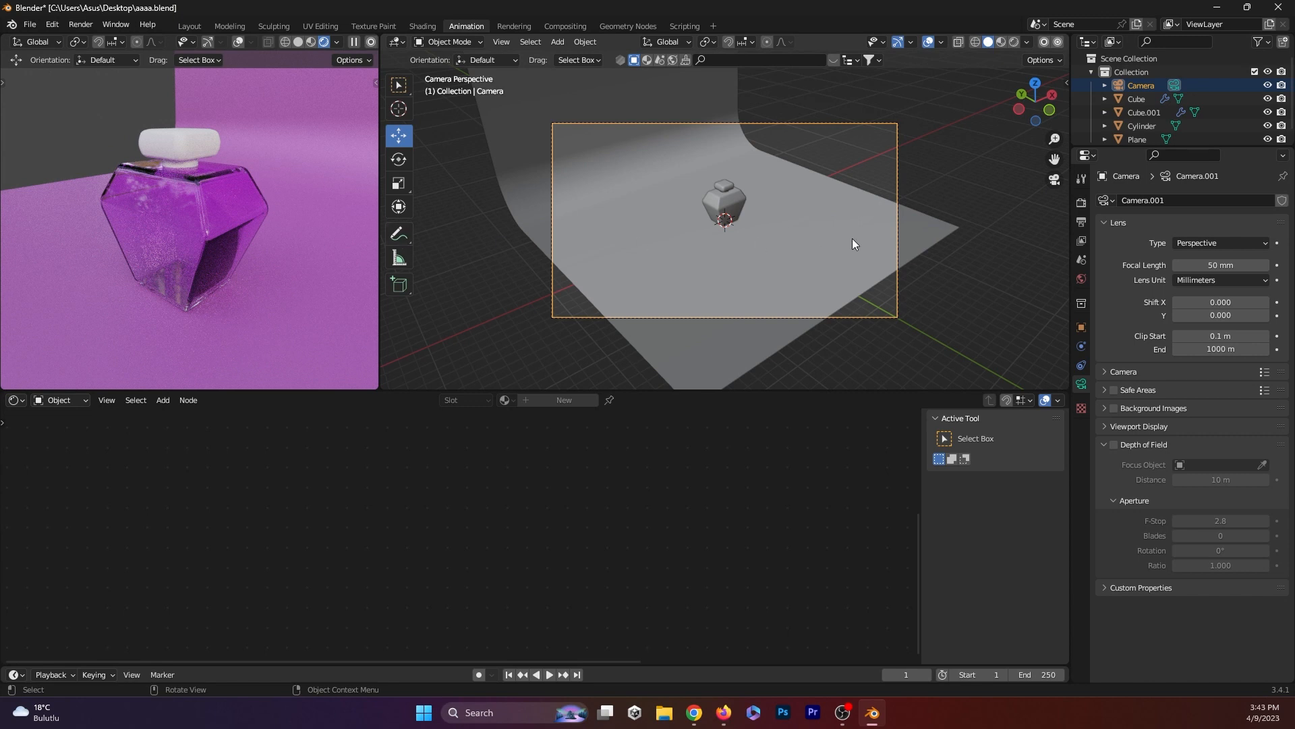
mouse_move(782, 241)
middle_down()
mouse_move(679, 247)
mouse_move(734, 224)
mouse_move(724, 278)
mouse_move(779, 241)
middle_up()
scroll(734, 224, up, 5)
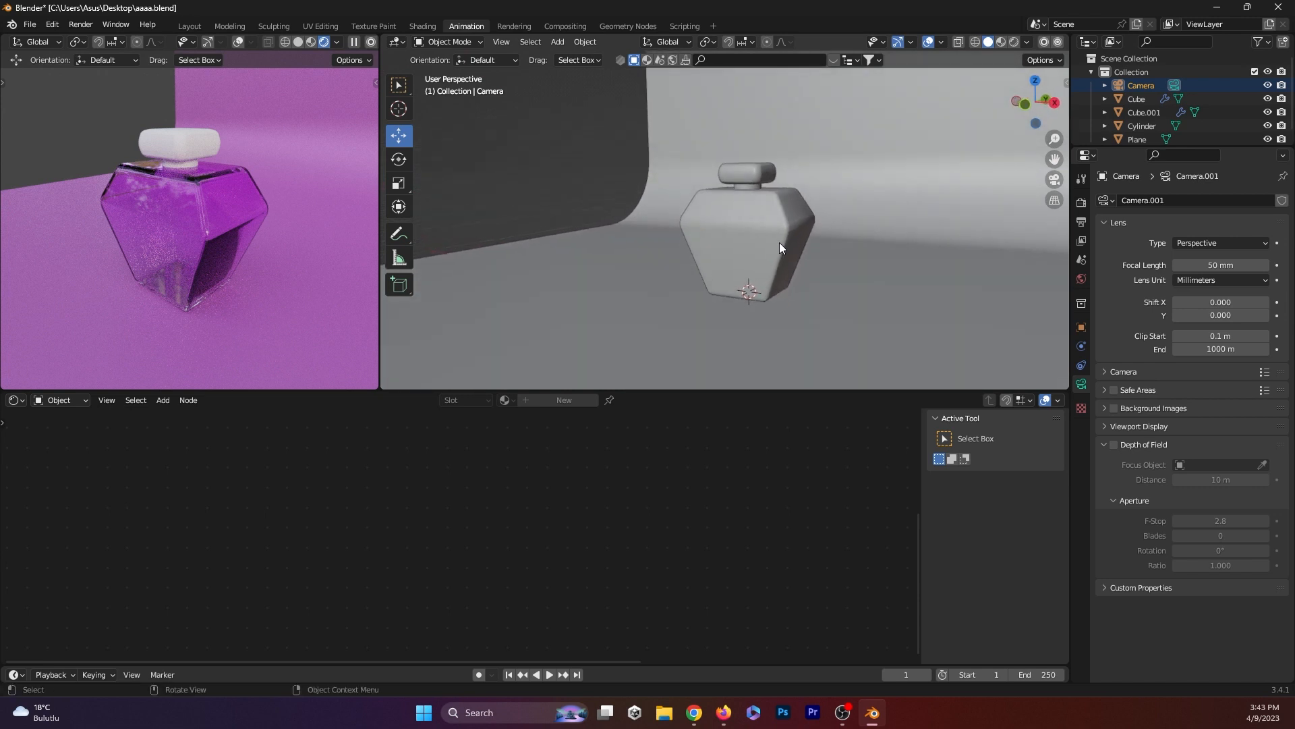
key(KP_0)
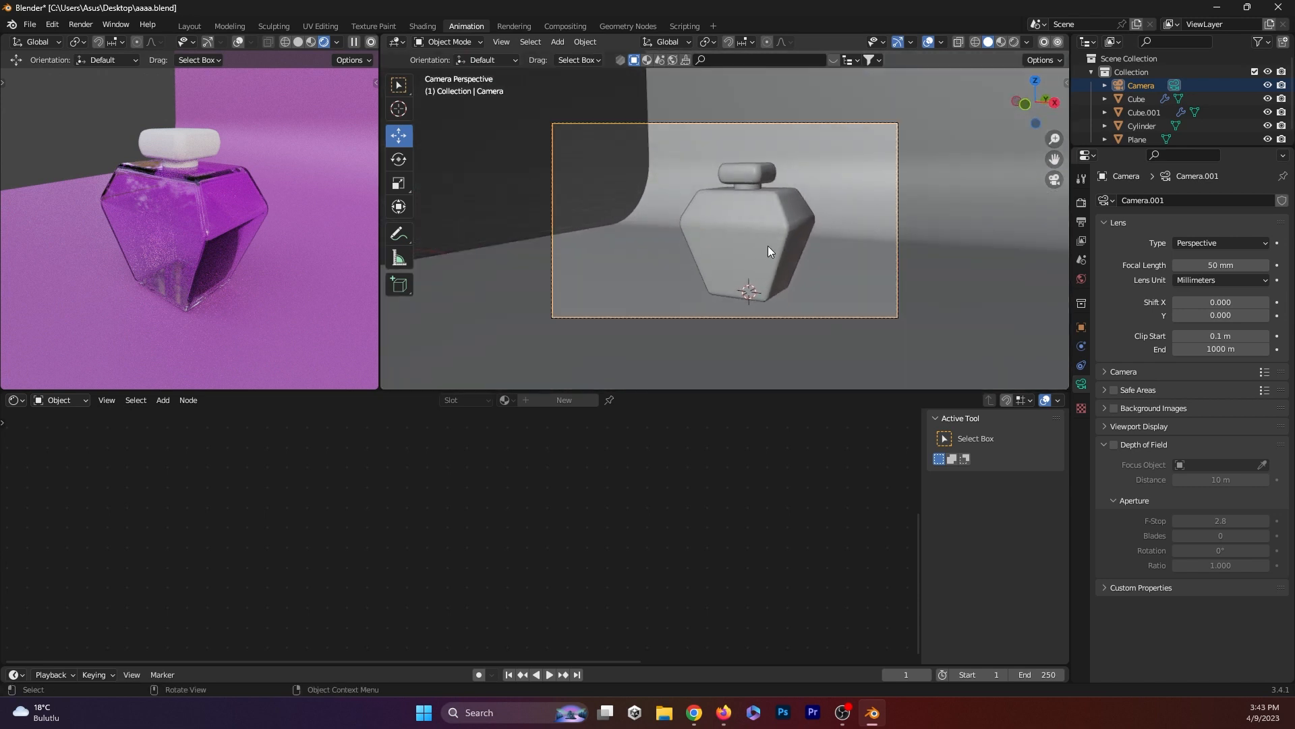
- Scale up the curved backdrop plane so it extends farther around the bottle
scroll(699, 288, down, 5)
click(700, 289)
key(s)
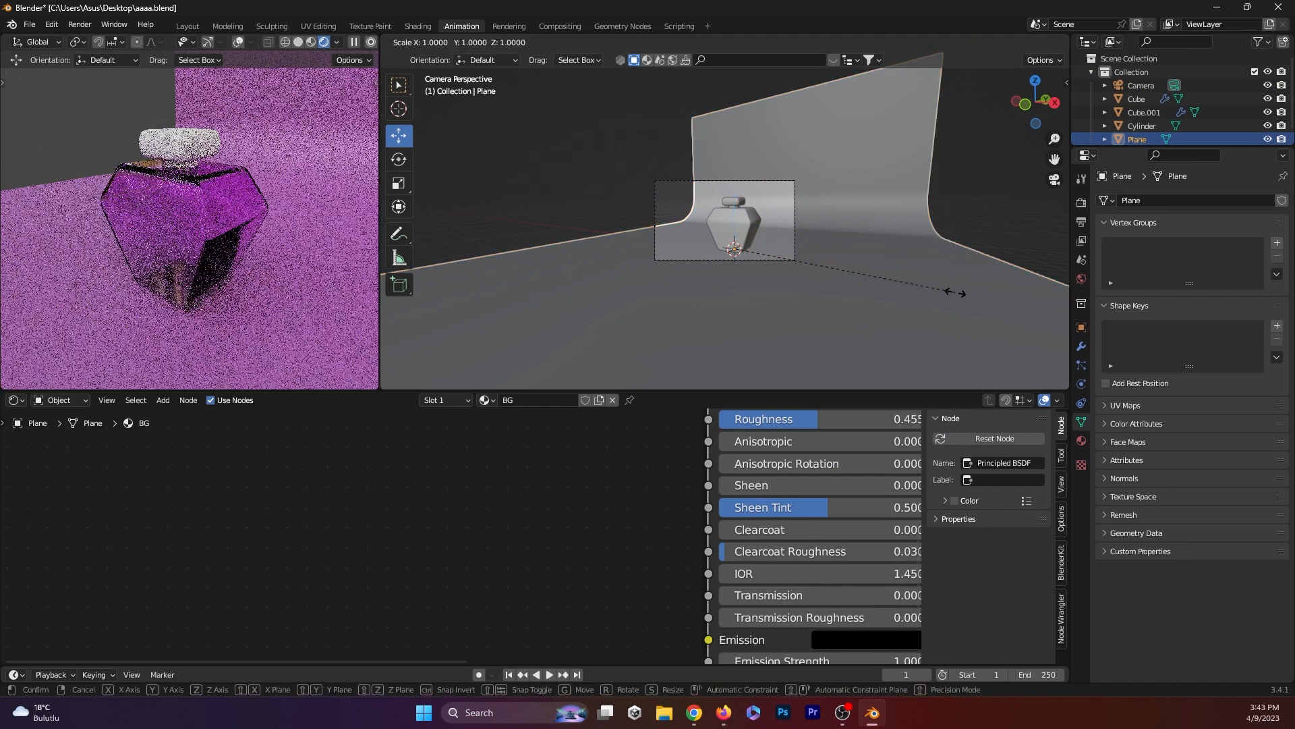
click(337, 281)
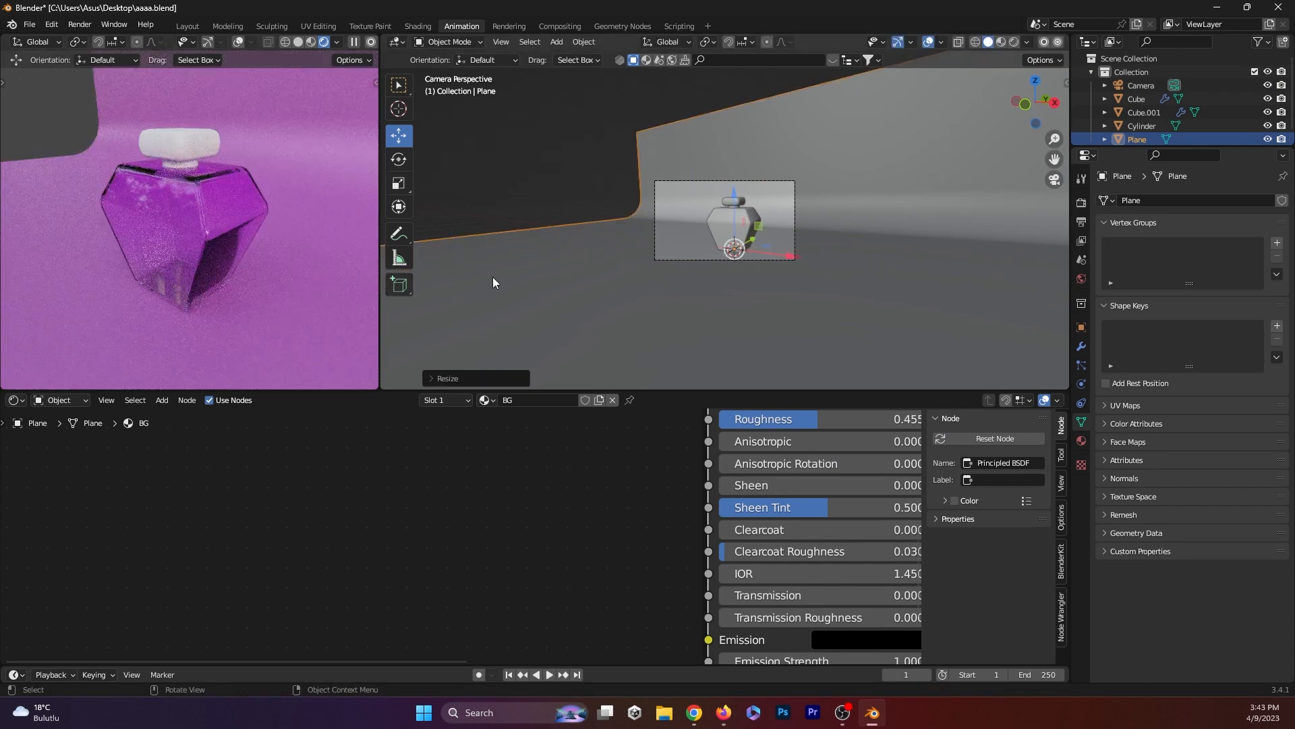
- Check the rendered camera framing and move the camera slightly along the X axis to reframe the bottle
click(195, 246)
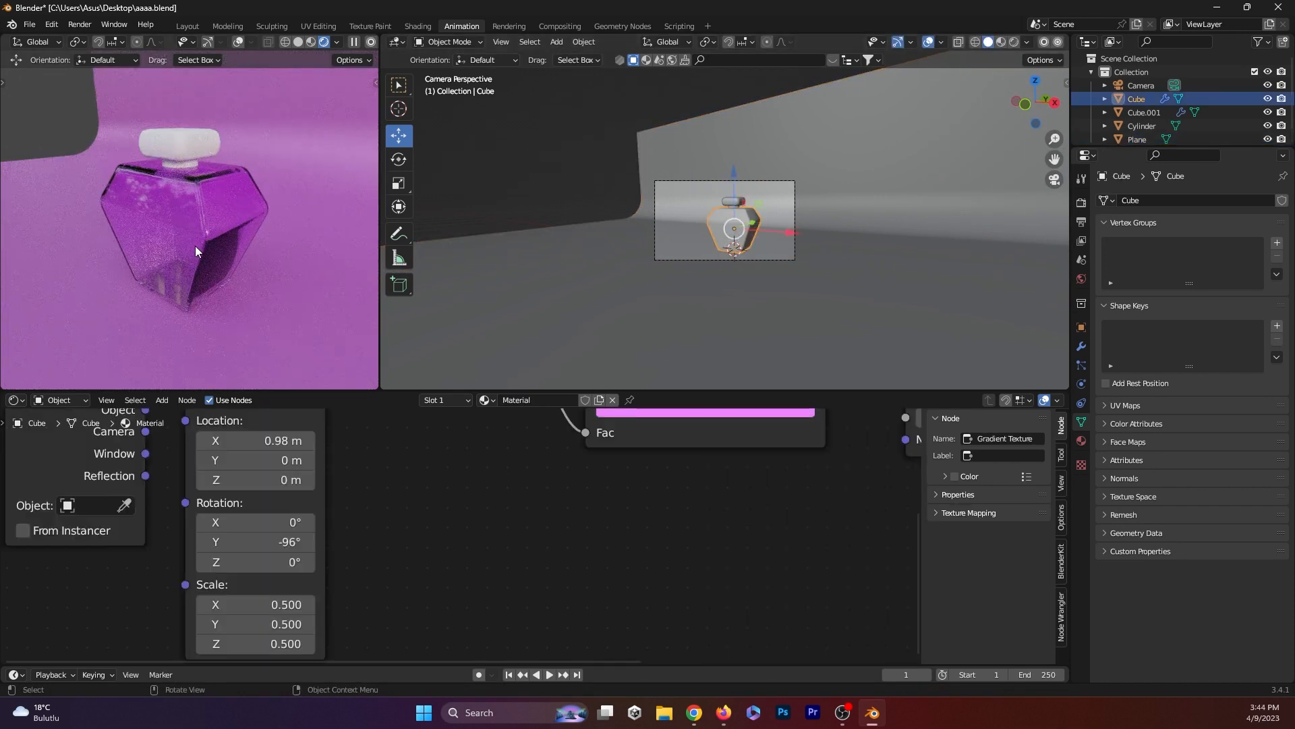
key(KP_0)
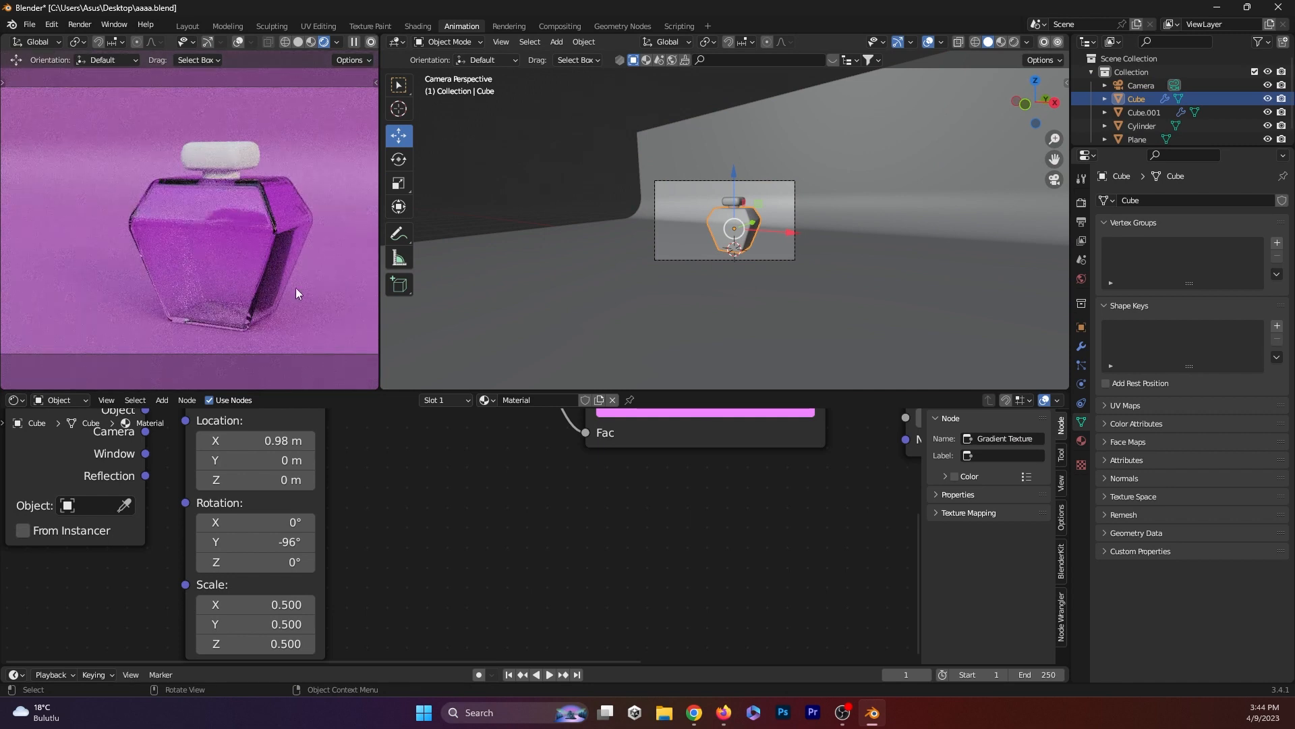
scroll(296, 282, down, 4)
scroll(290, 282, up, 2)
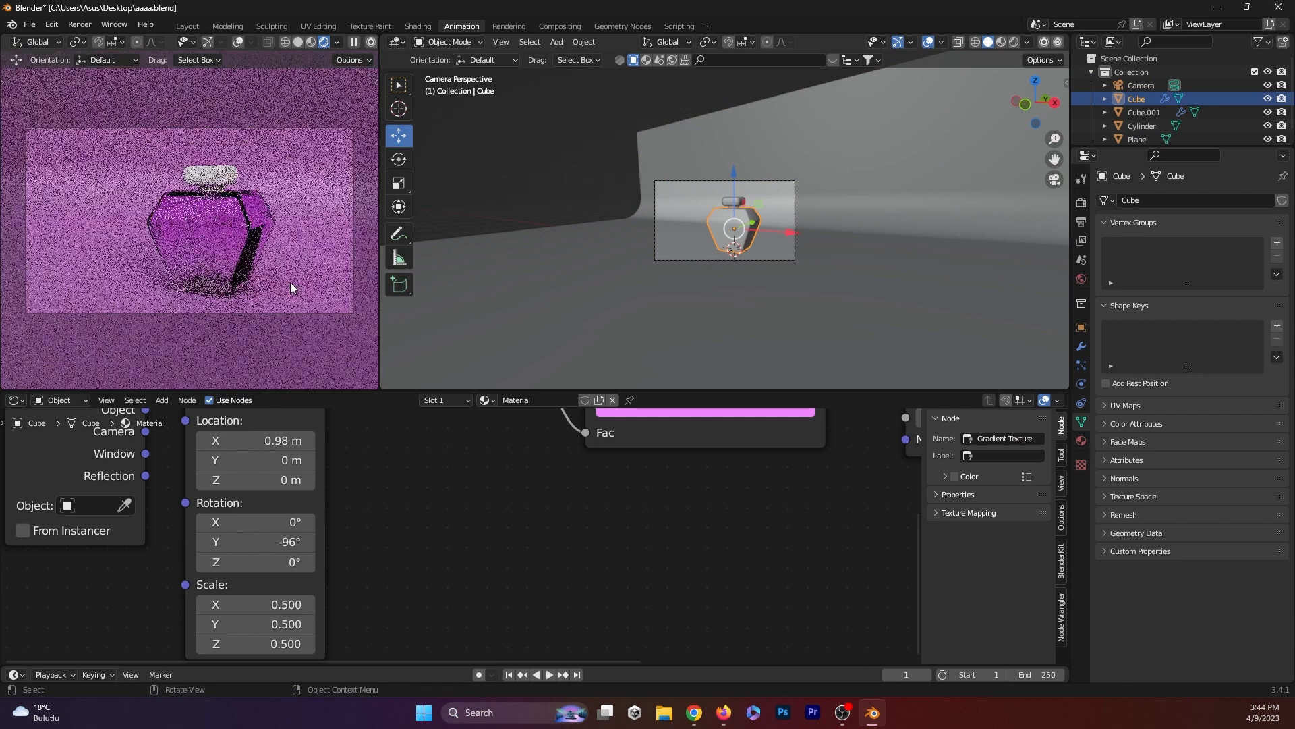
scroll(719, 257, down, 1)
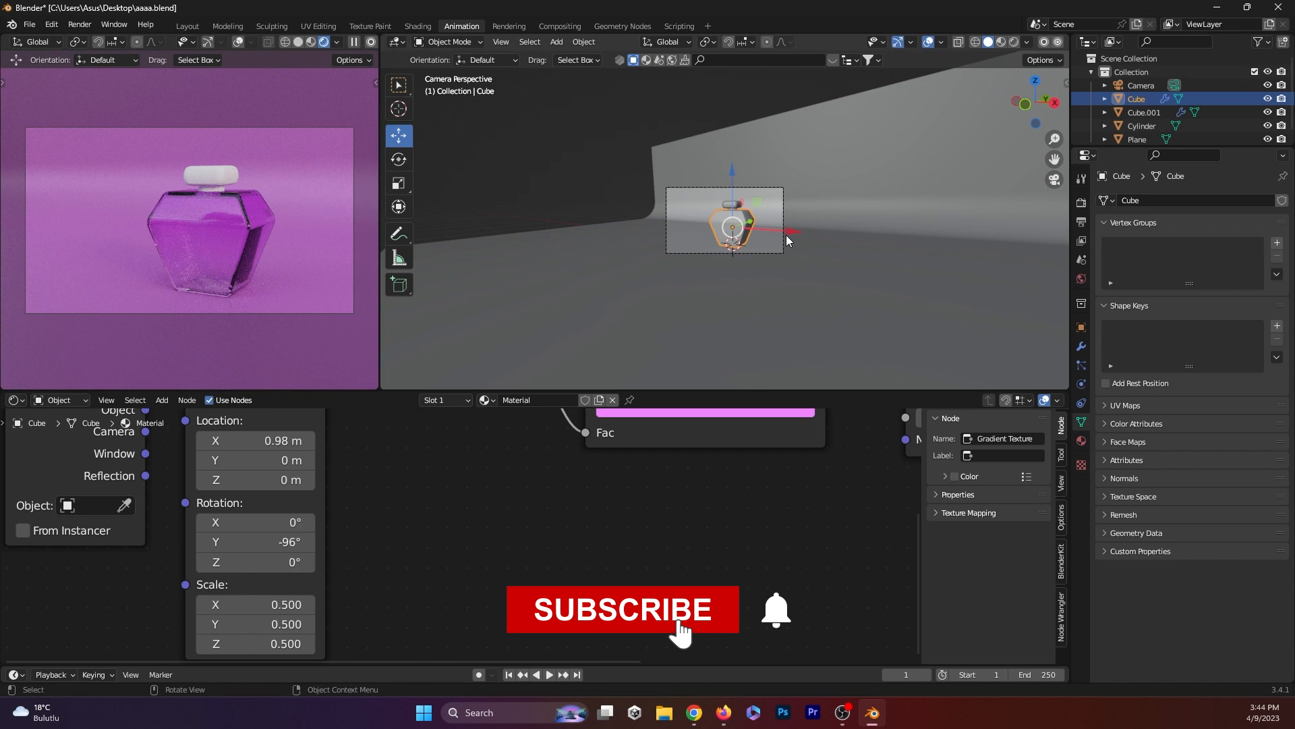
middle_drag(742, 227, 589, 289)
click(545, 341)
drag(553, 371, 564, 375)
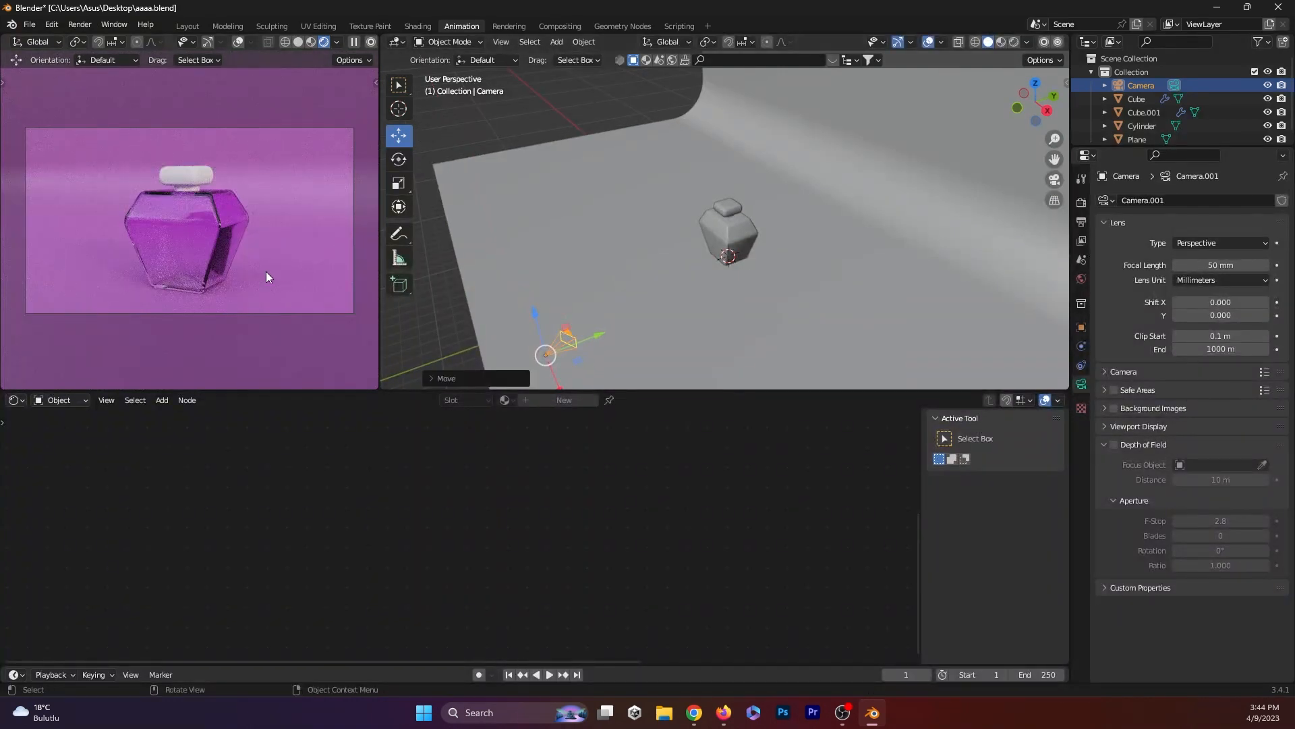
- Create a new material on the bottle's cap and set its subsurface color to magenta
scroll(200, 282, up, 2)
click(215, 175)
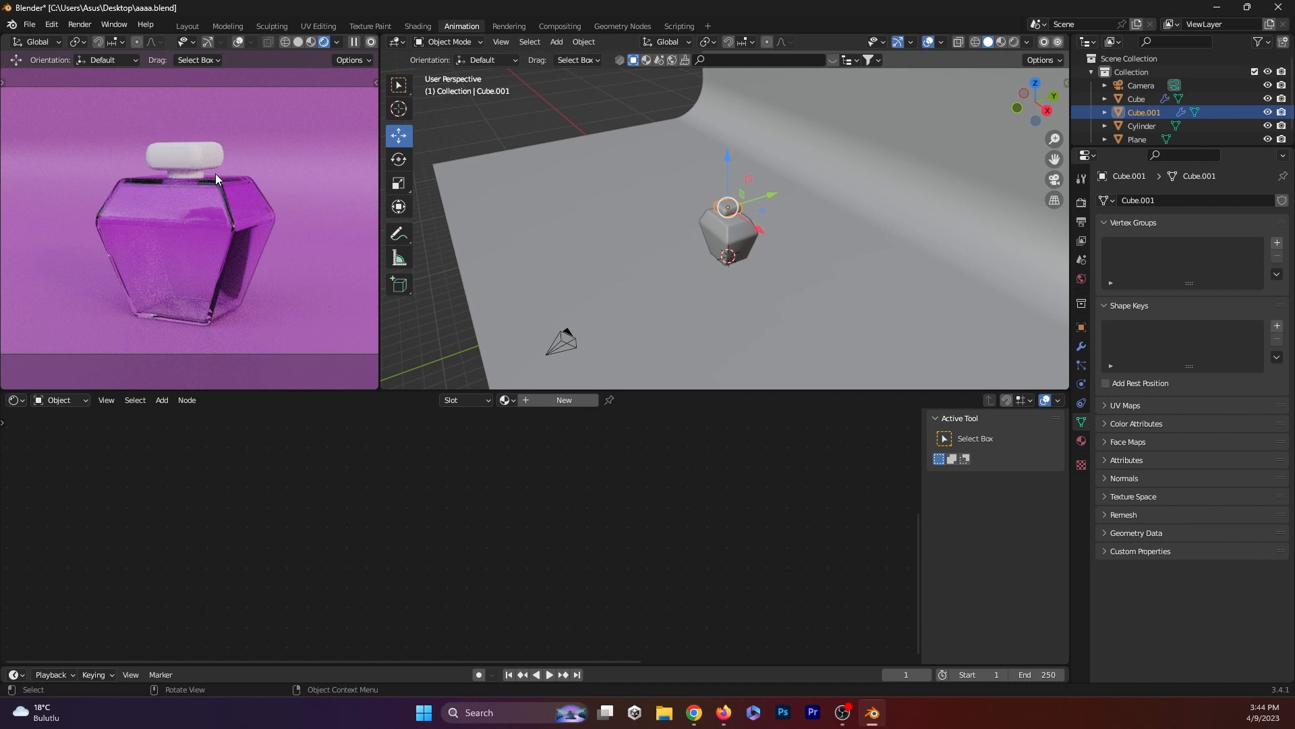
scroll(713, 255, up, 5)
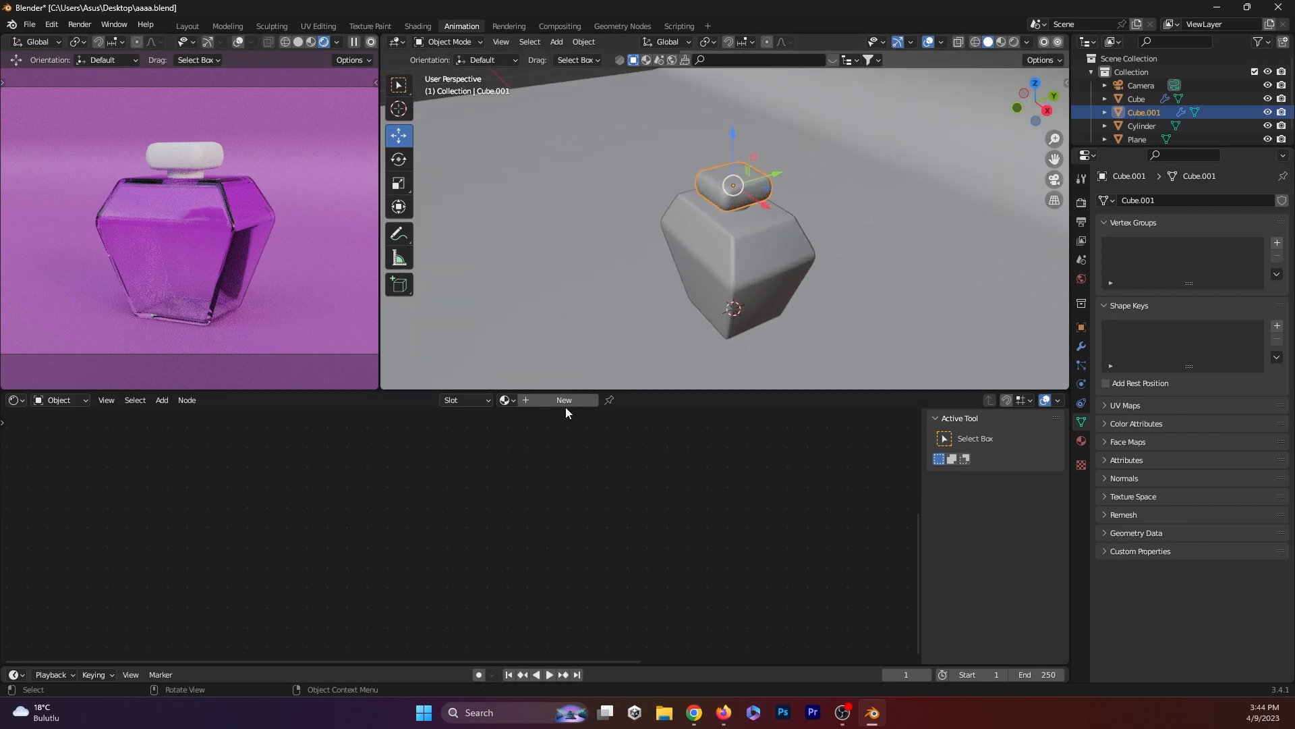
click(565, 401)
click(828, 448)
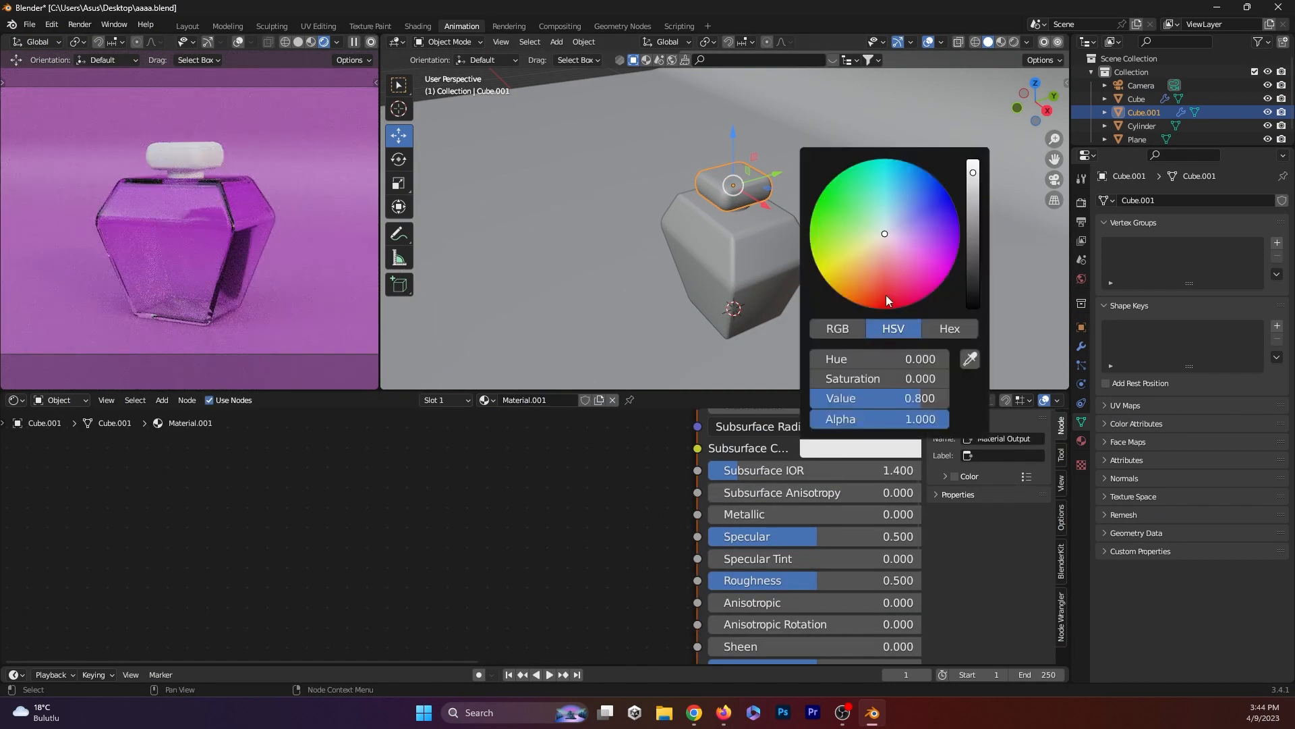
drag(912, 255, 945, 279)
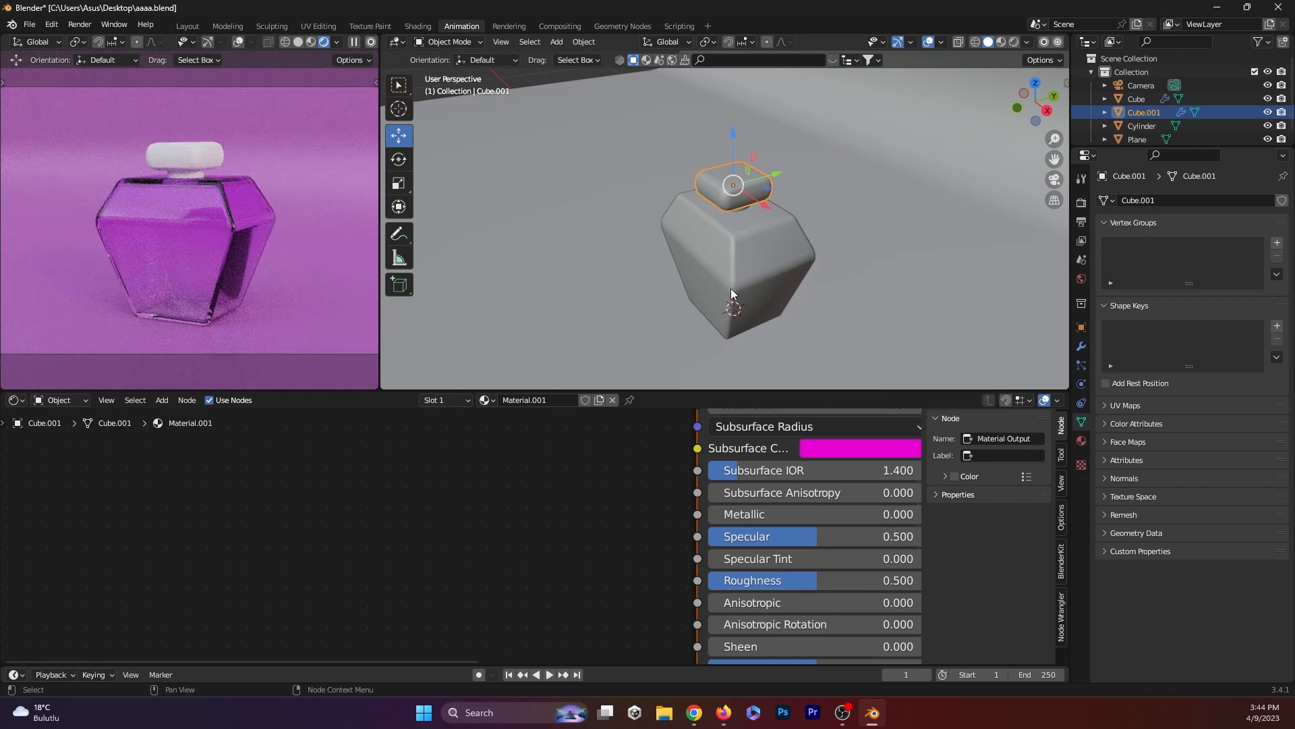
scroll(796, 464, down, 2)
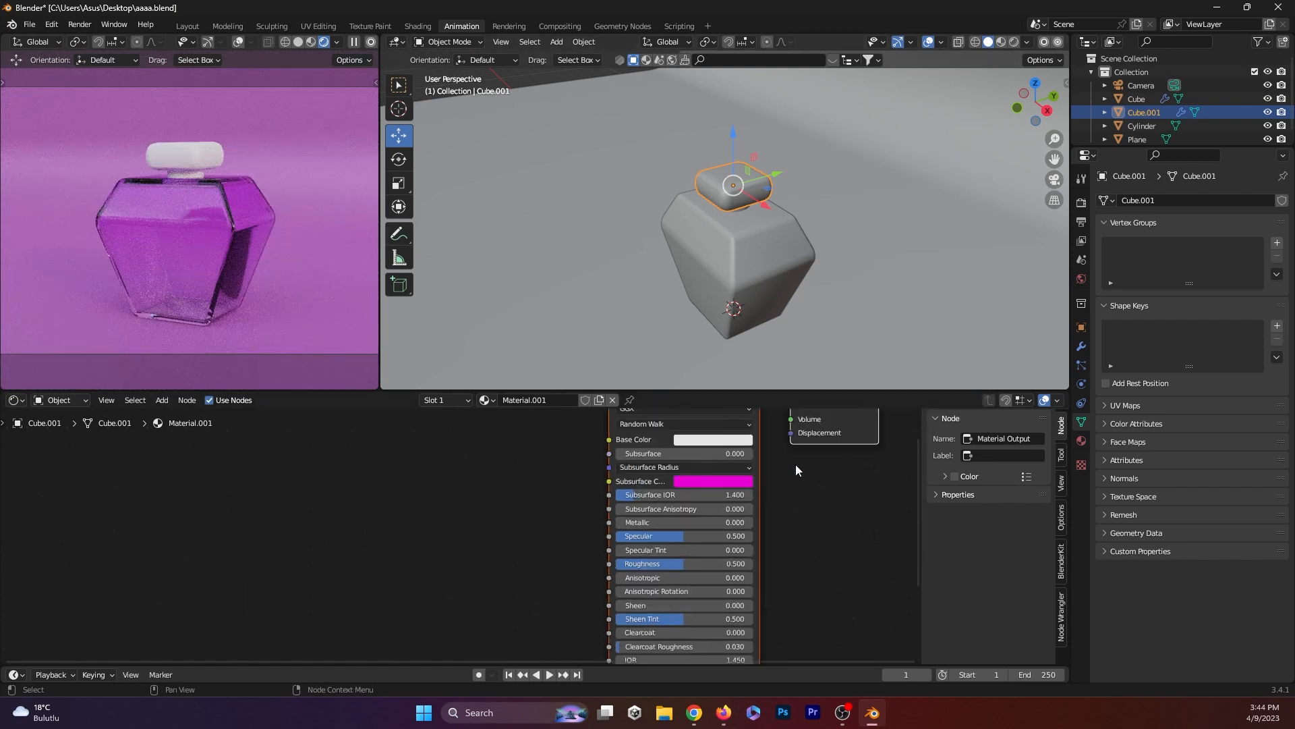
- Set the cap material's subsurface color to near-white and its base color to dark magenta with hue 0.911, saturation 1.000 and value 0.197
click(697, 482)
click(730, 345)
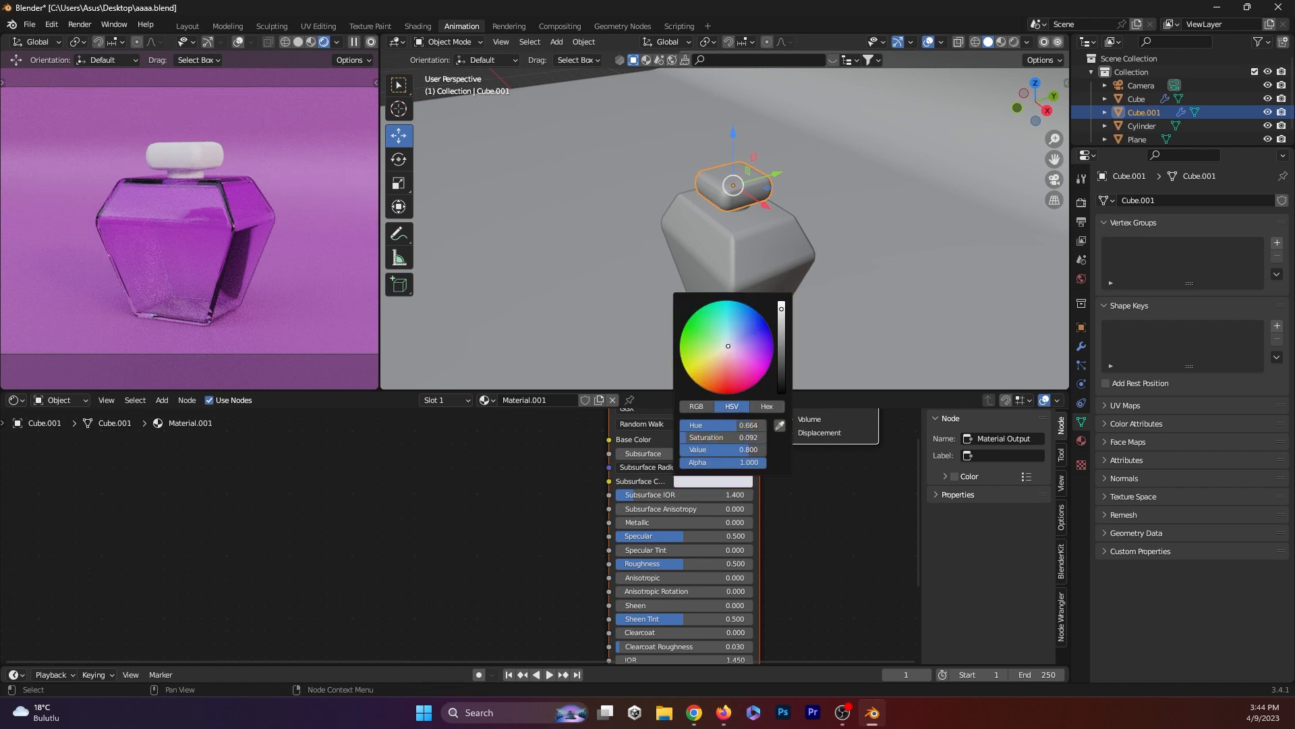
click(718, 438)
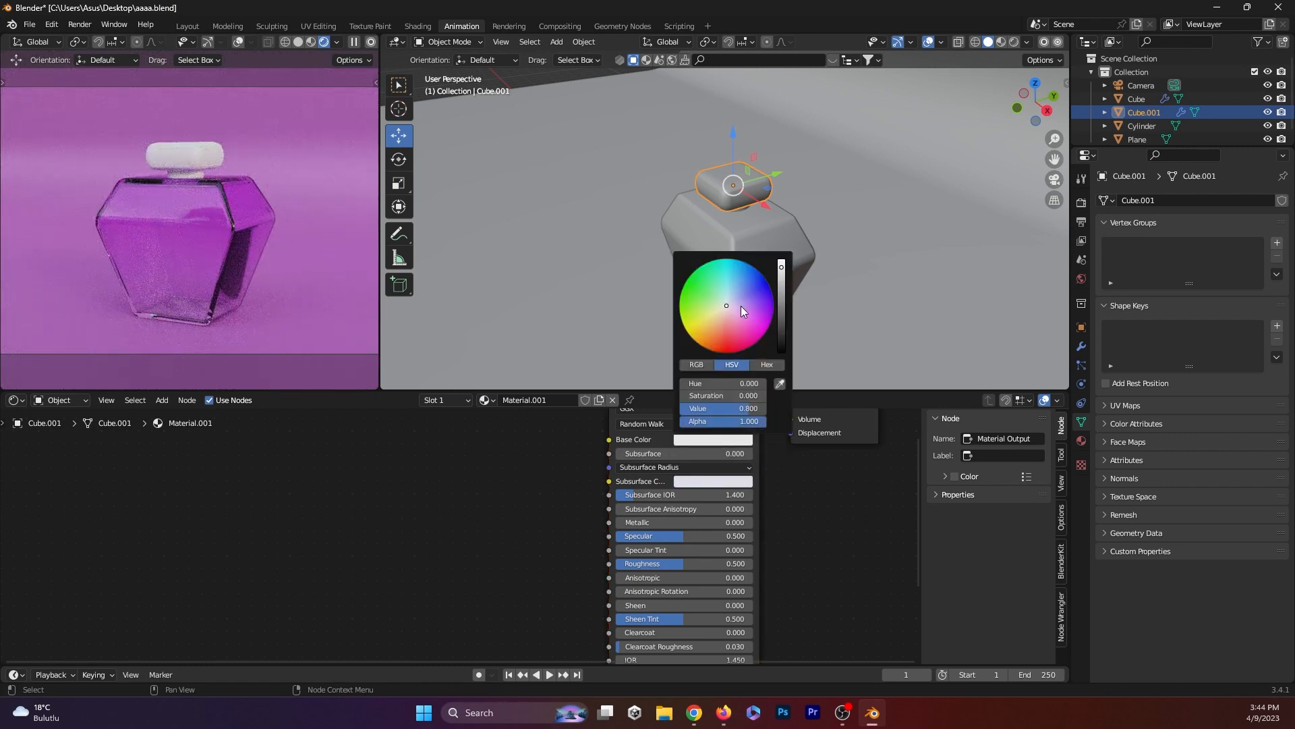
click(767, 331)
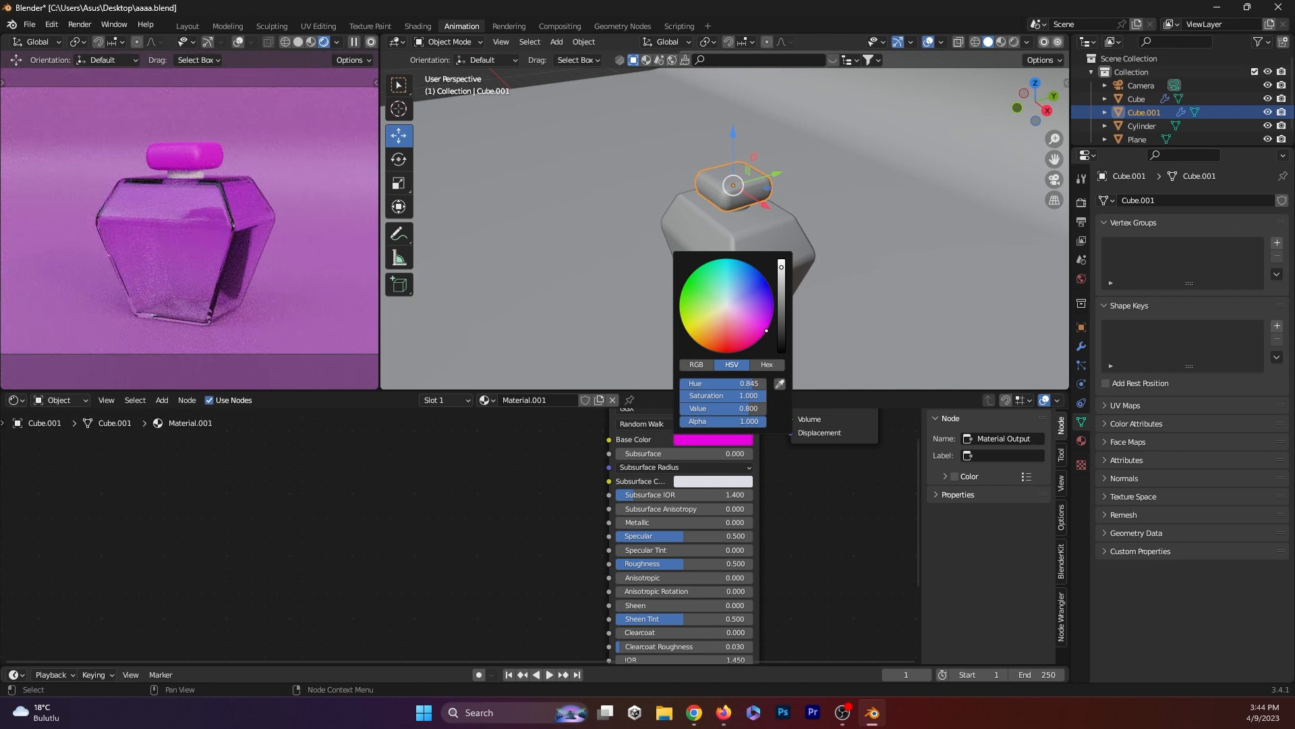
click(722, 348)
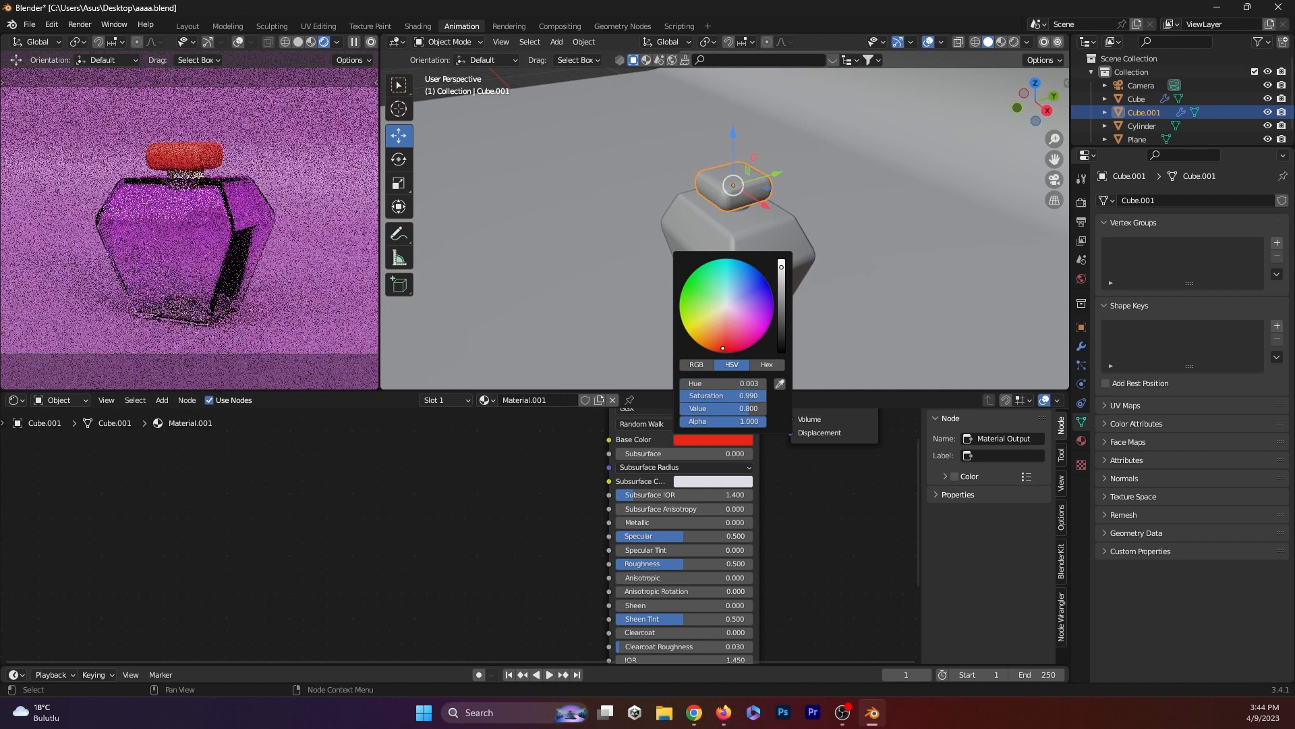
click(761, 337)
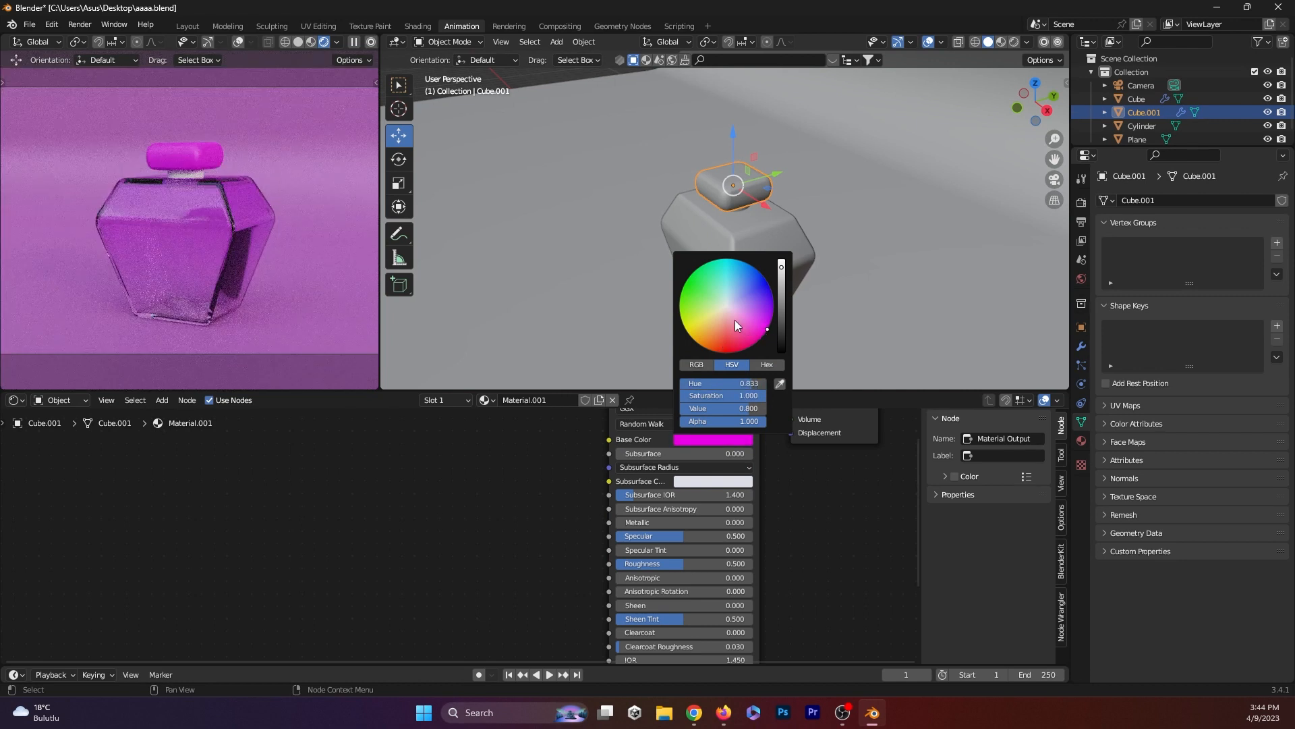
click(782, 278)
drag(781, 279, 782, 308)
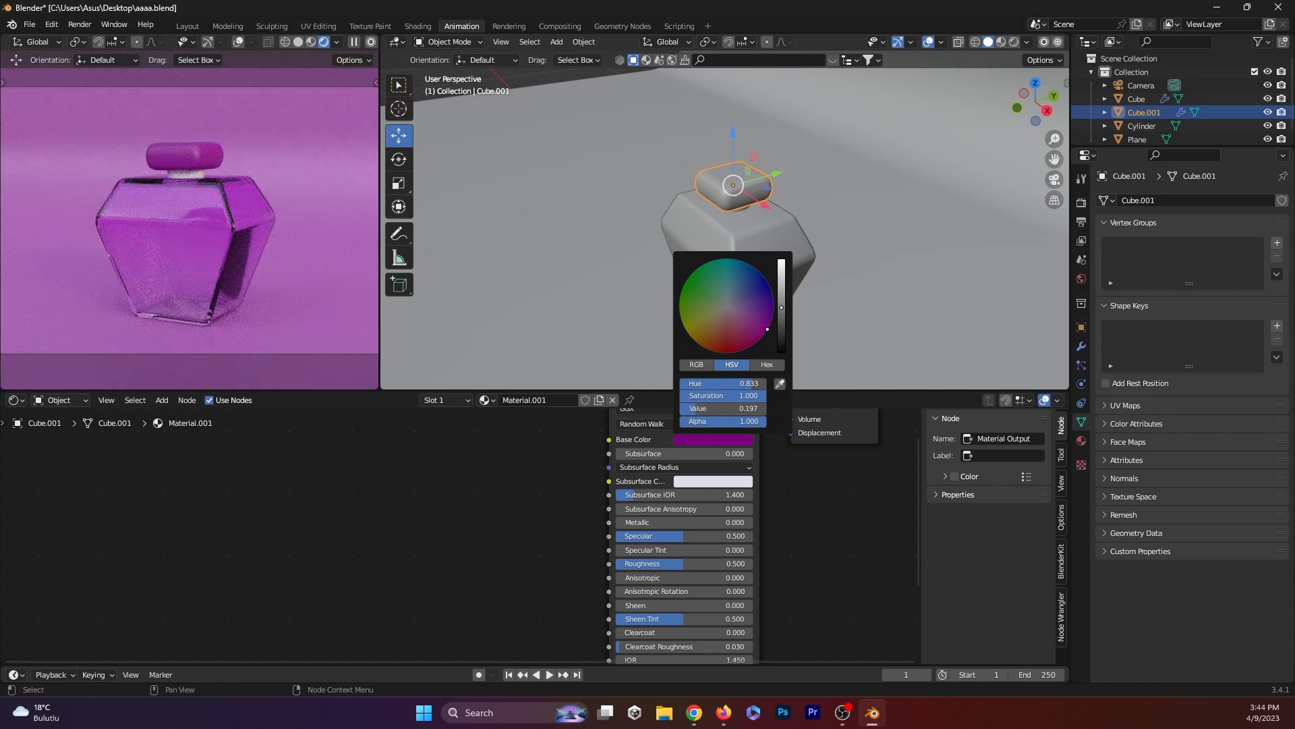
click(725, 305)
drag(725, 305, 759, 339)
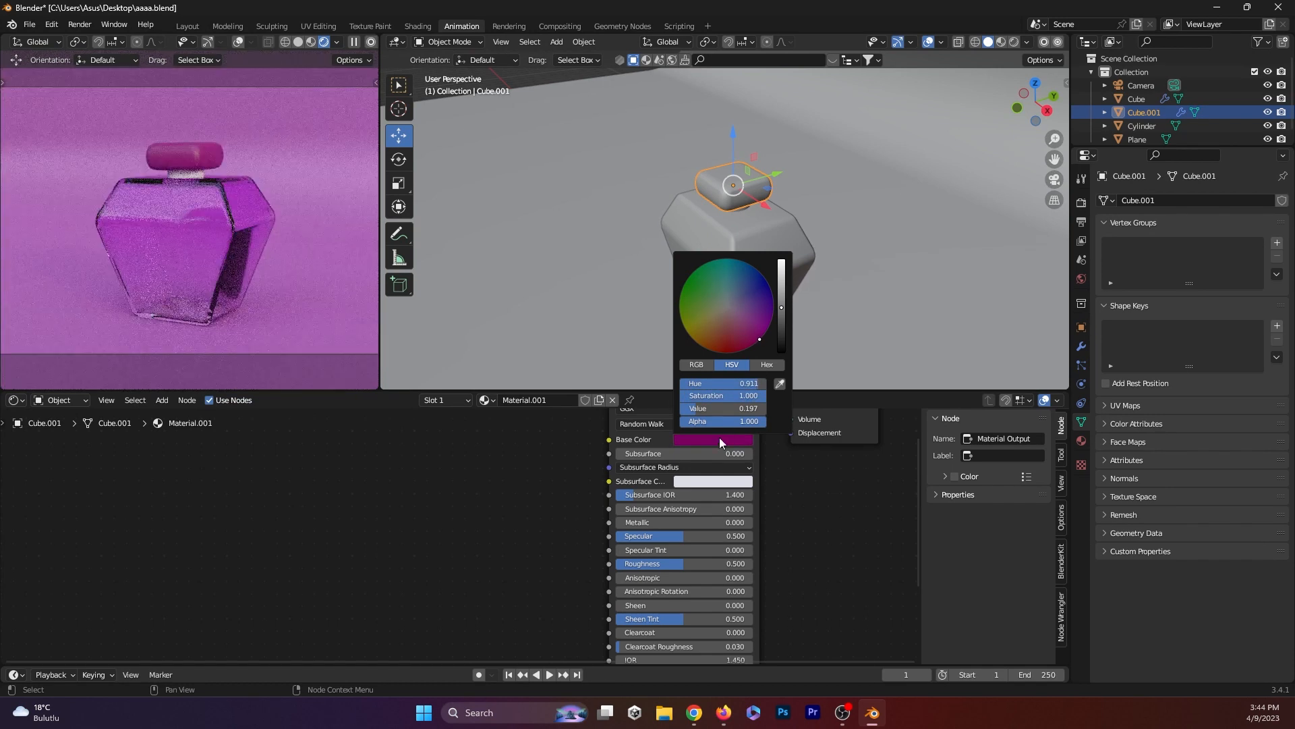
- Set the cap material's Metallic to 0.636 and Roughness to 0.218, and check the cap in the rendered view
drag(629, 524, 715, 524)
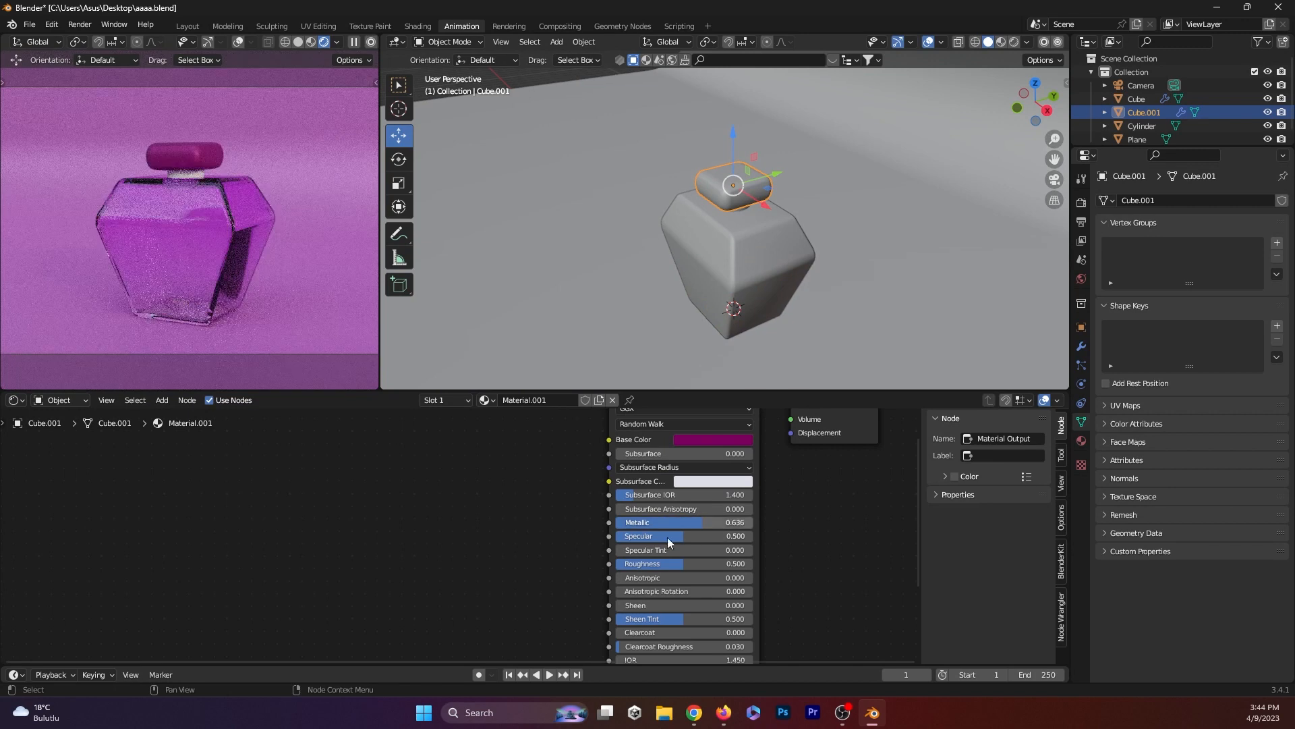
drag(668, 564, 628, 563)
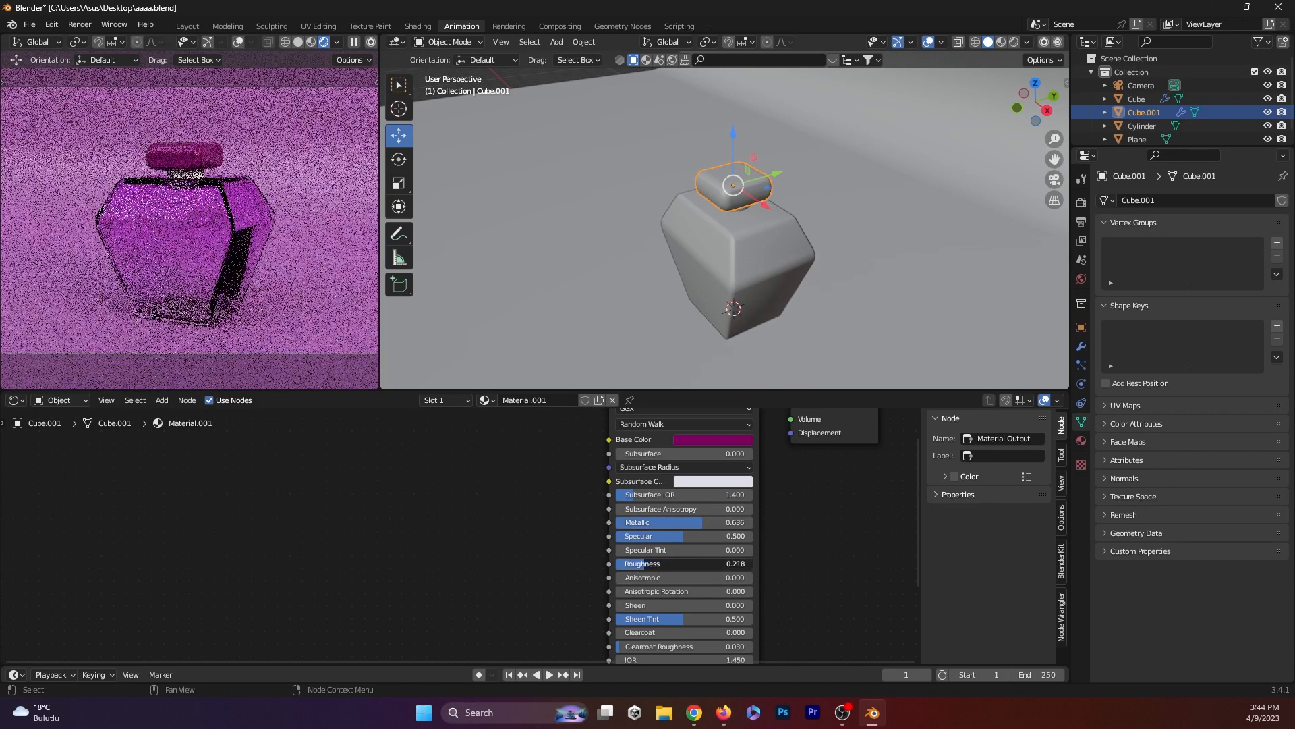
scroll(189, 184, up, 3)
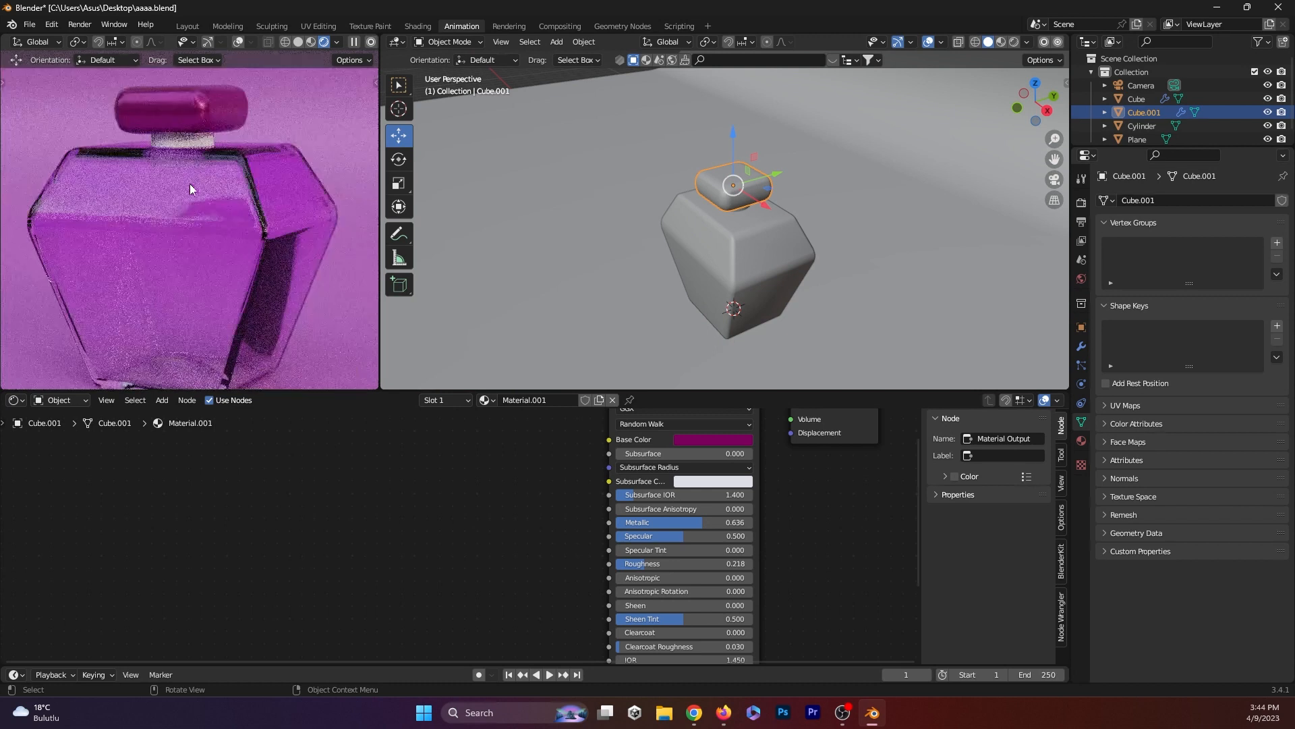
scroll(740, 204, up, 3)
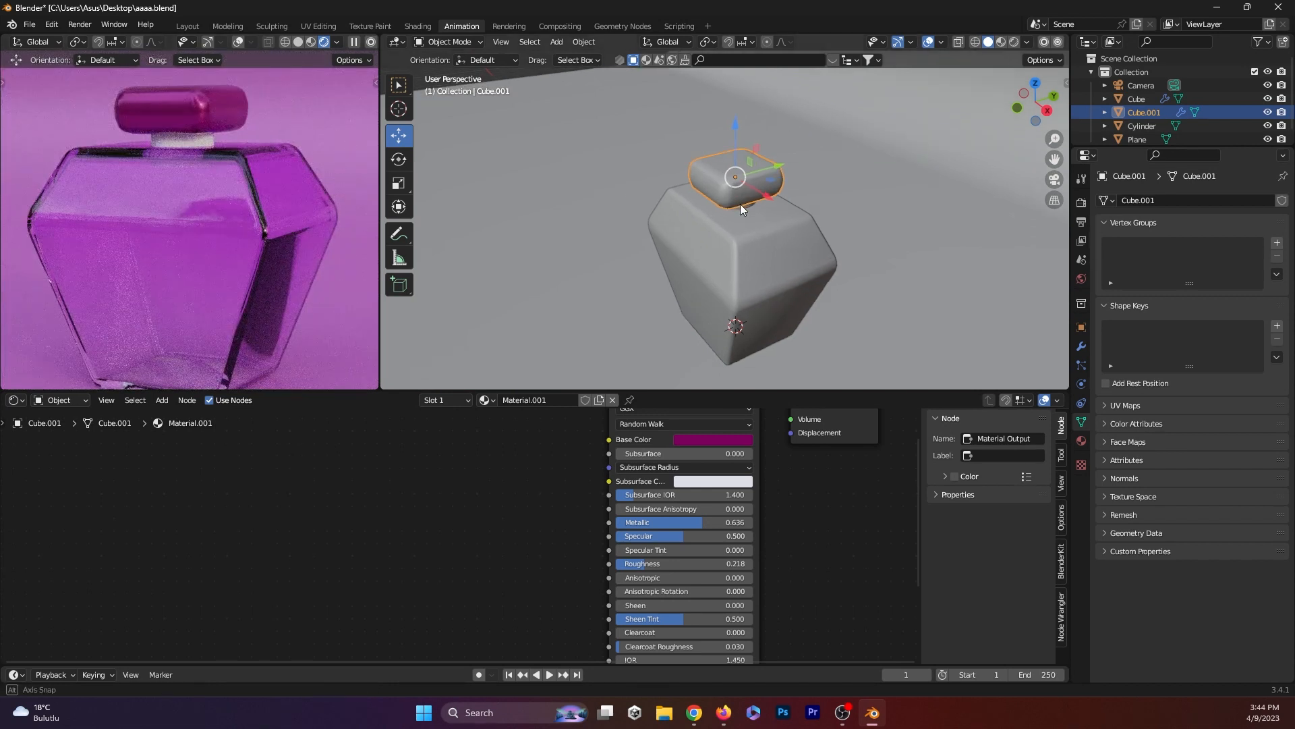
scroll(119, 216, down, 1)
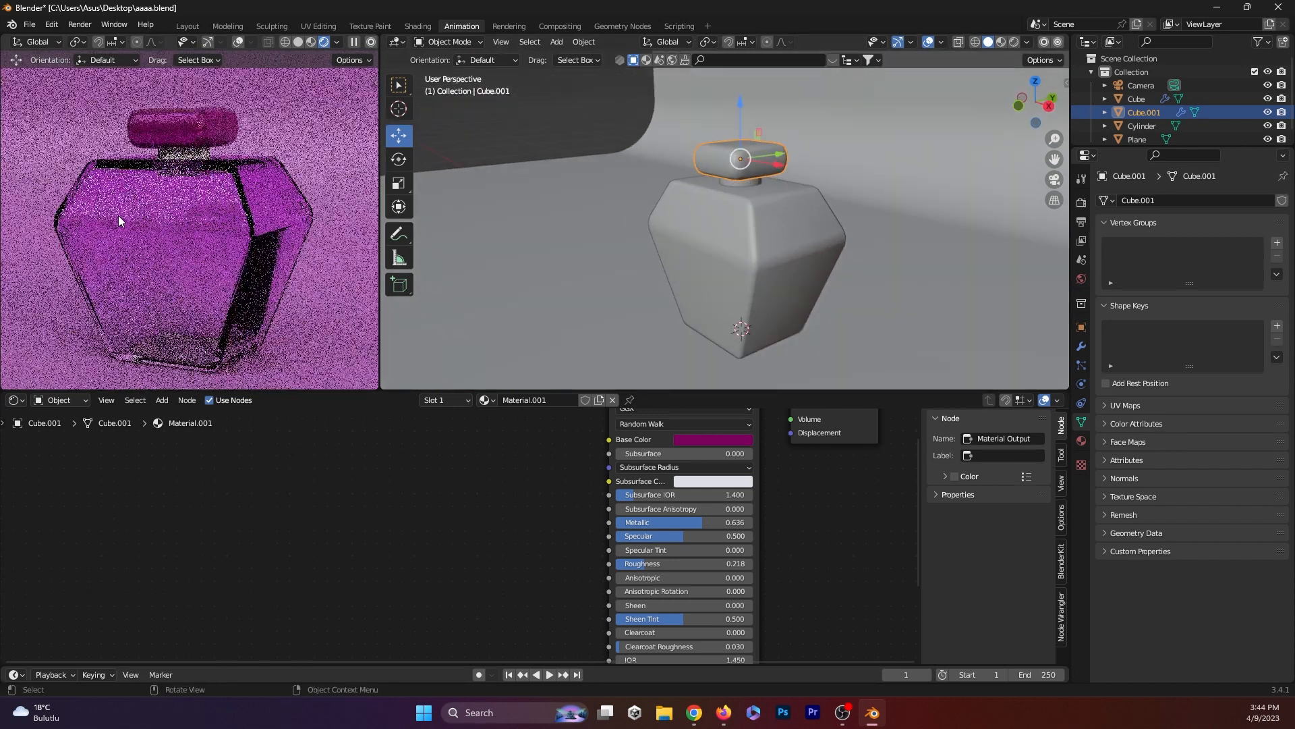
shift+middle_drag(200, 247, 201, 224)
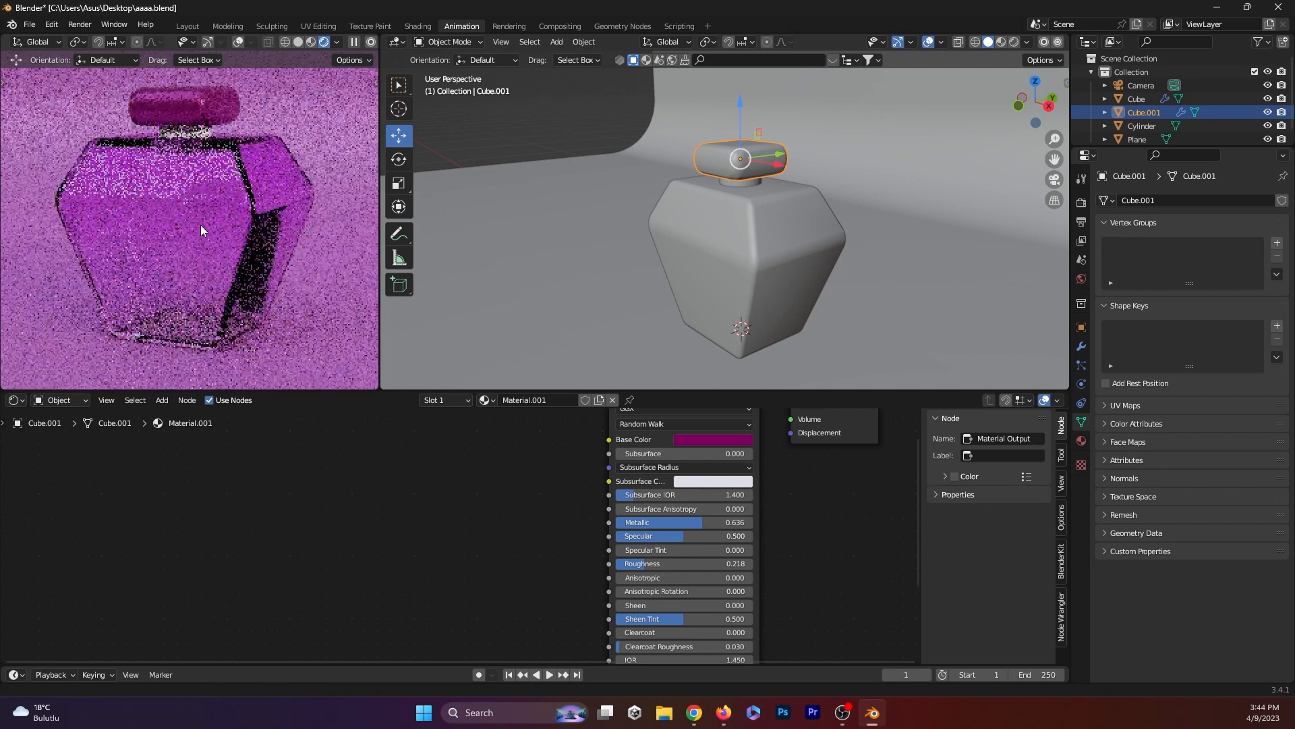
- Assign the existing cap material, Material.001, to the cylinder neck between the bottle and the cap
click(738, 182)
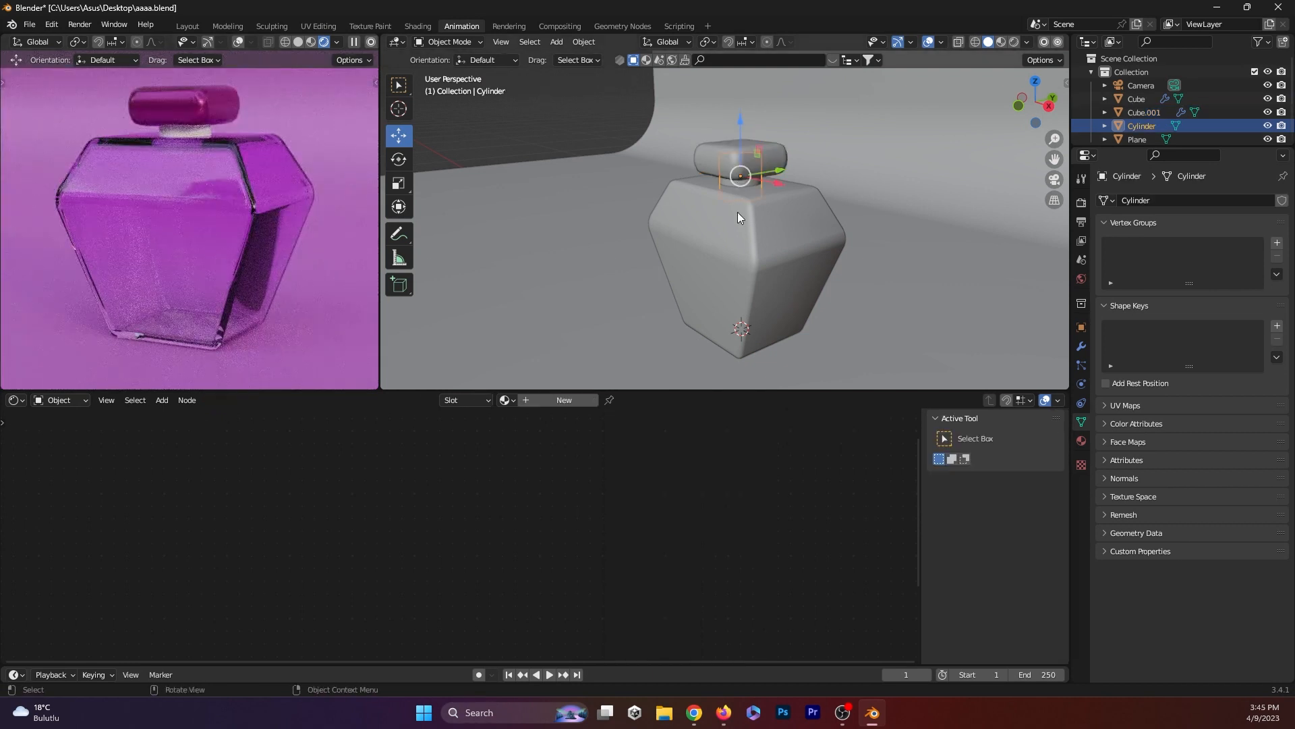
click(506, 400)
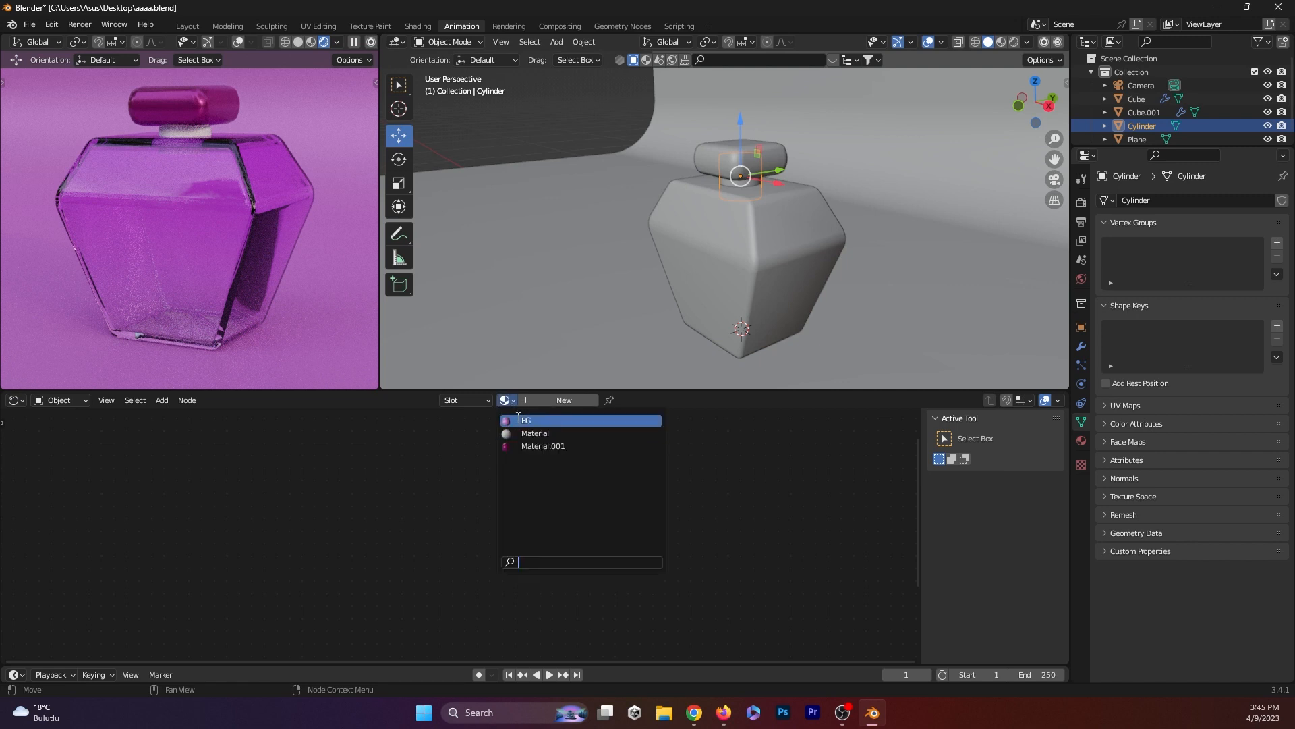
click(523, 447)
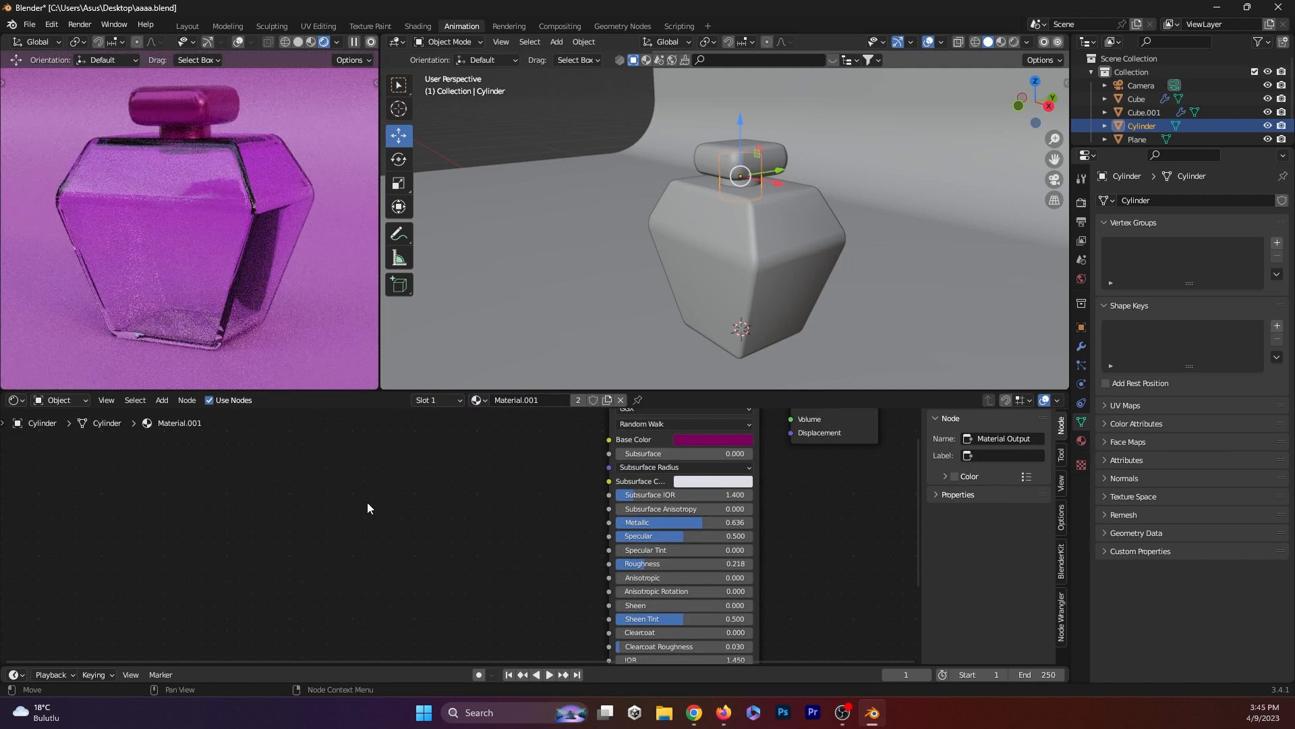
- Add a Bezier curve to the scene from the front orthographic view for a part inside the bottle
scroll(792, 201, up, 5)
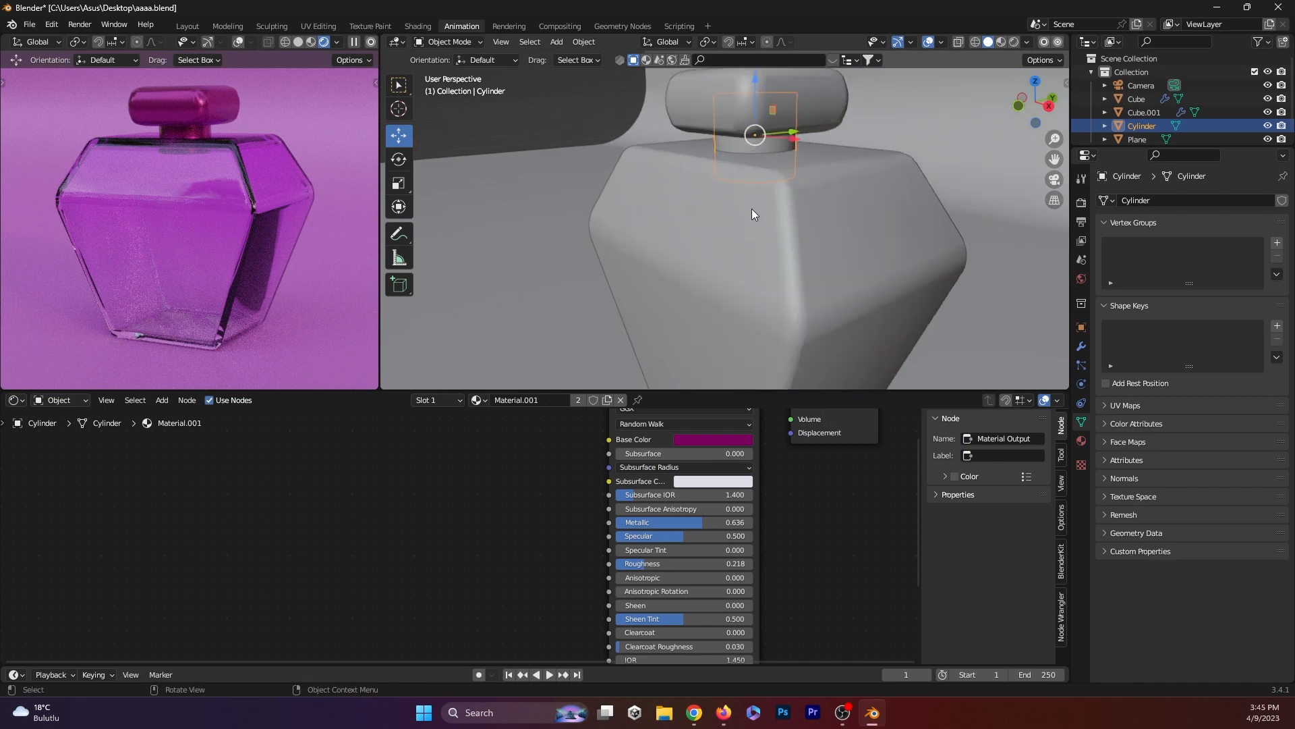
scroll(815, 193, down, 5)
middle_drag(816, 201, 702, 261)
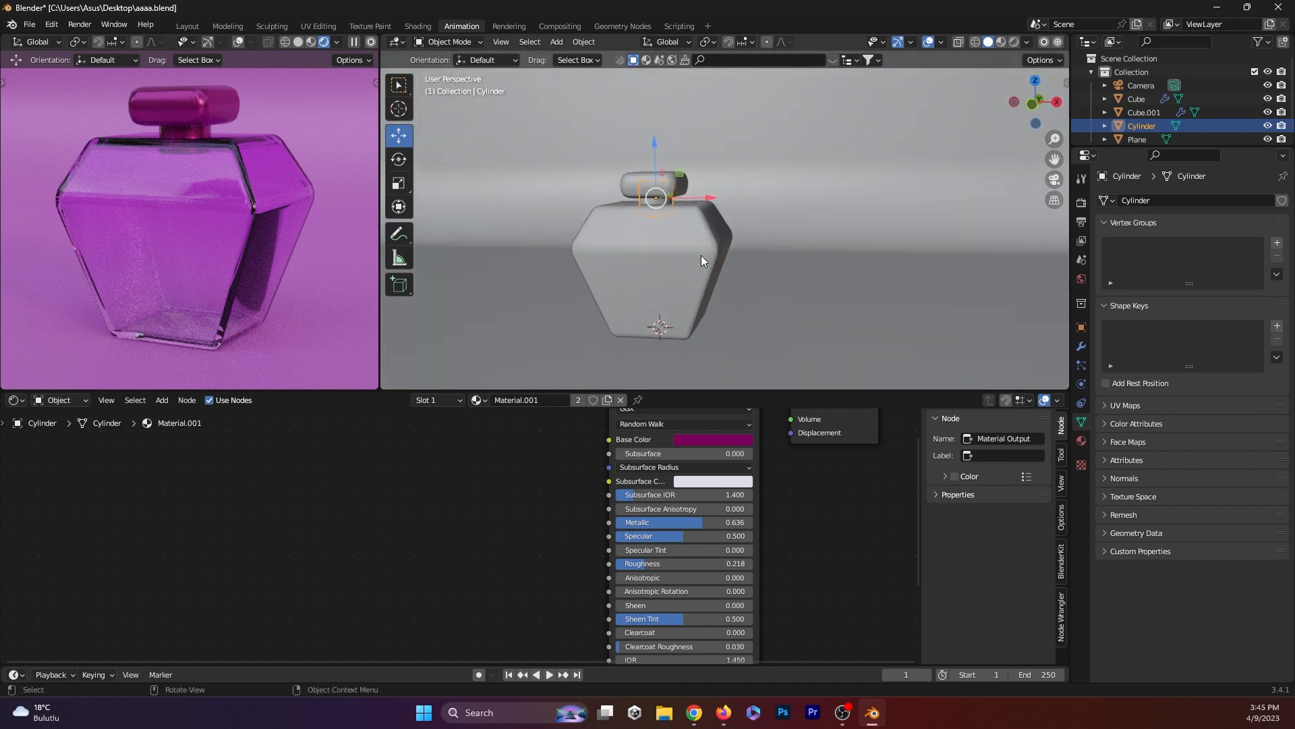
key(KP_1)
scroll(702, 261, up, 2)
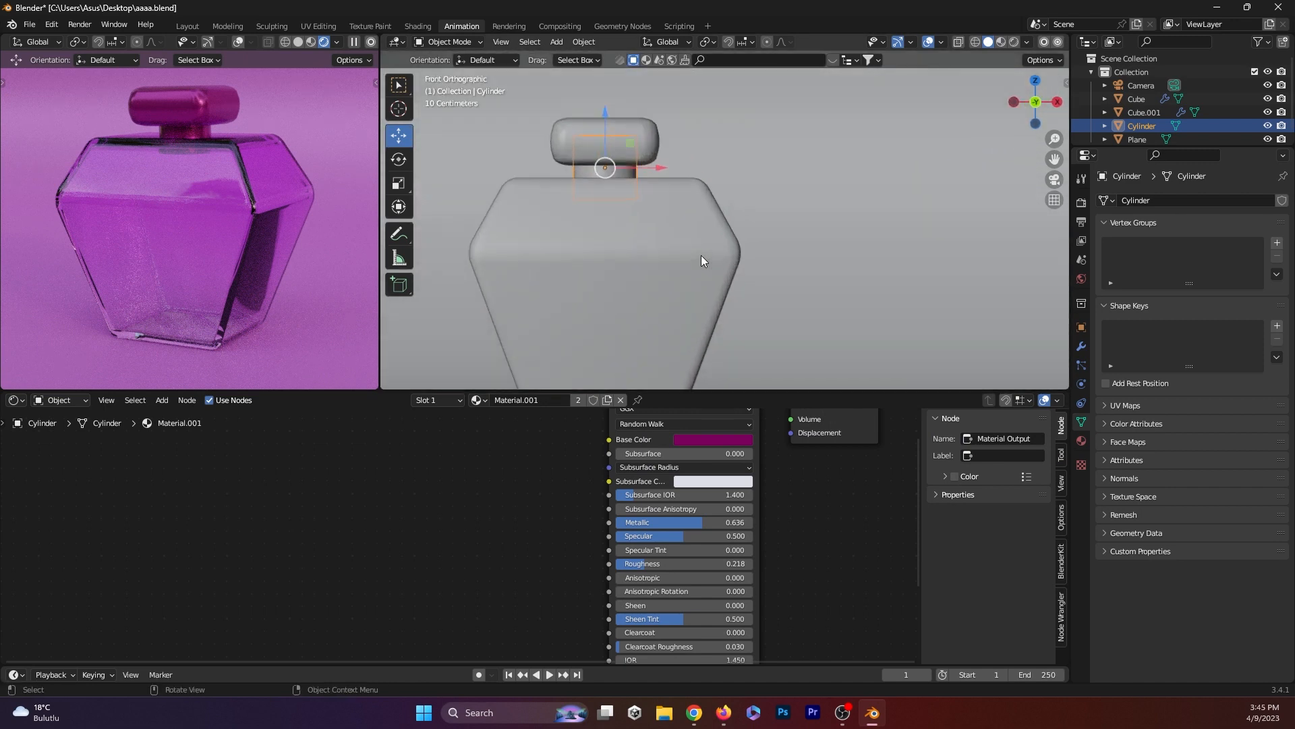
scroll(821, 231, up, 2)
key(shift+a)
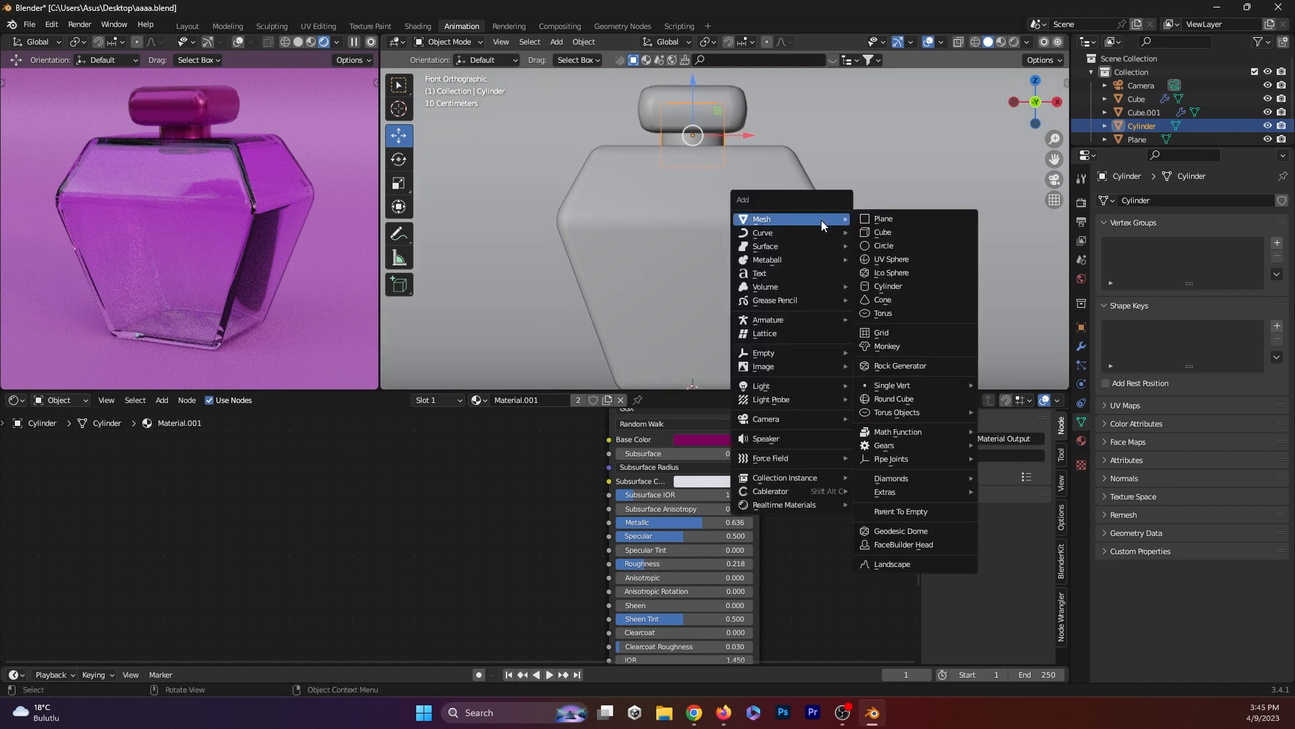
mouse_move(804, 233)
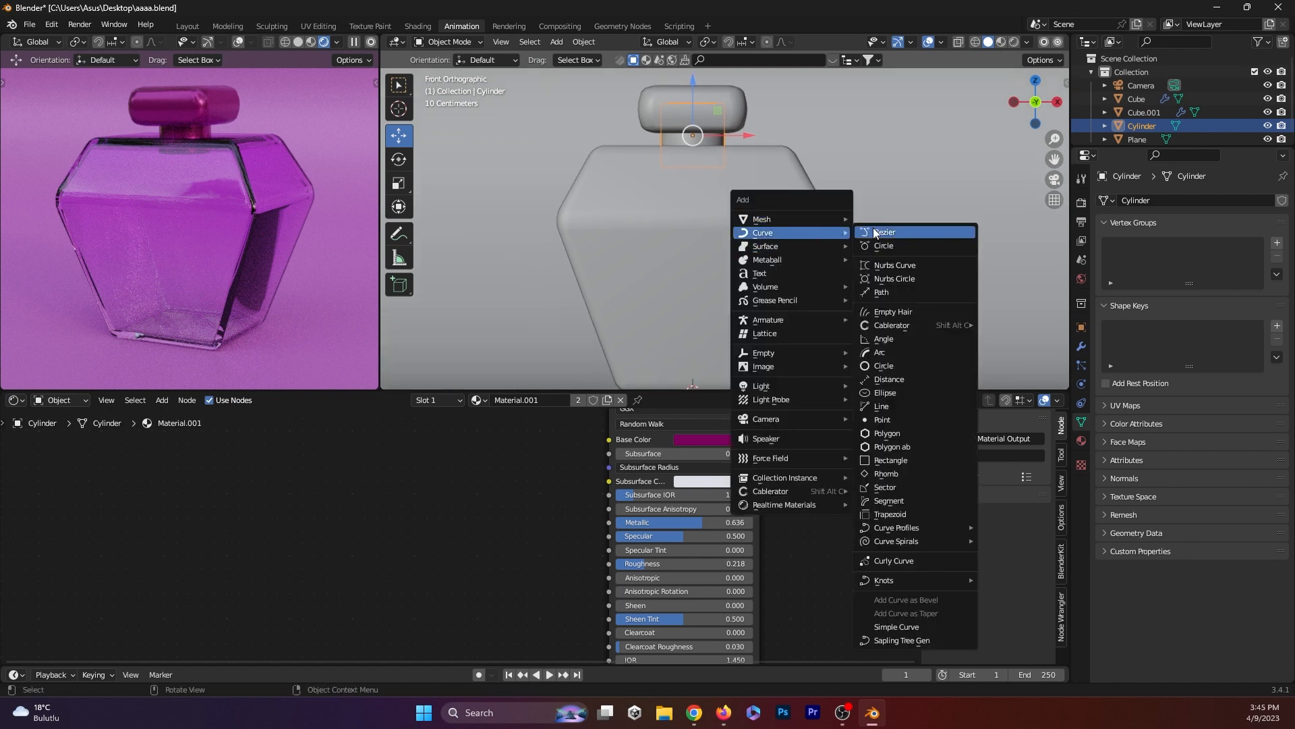
click(877, 231)
- Rotate the Bezier curve 90° about the global Y axis so it stands vertically
scroll(743, 295, down, 3)
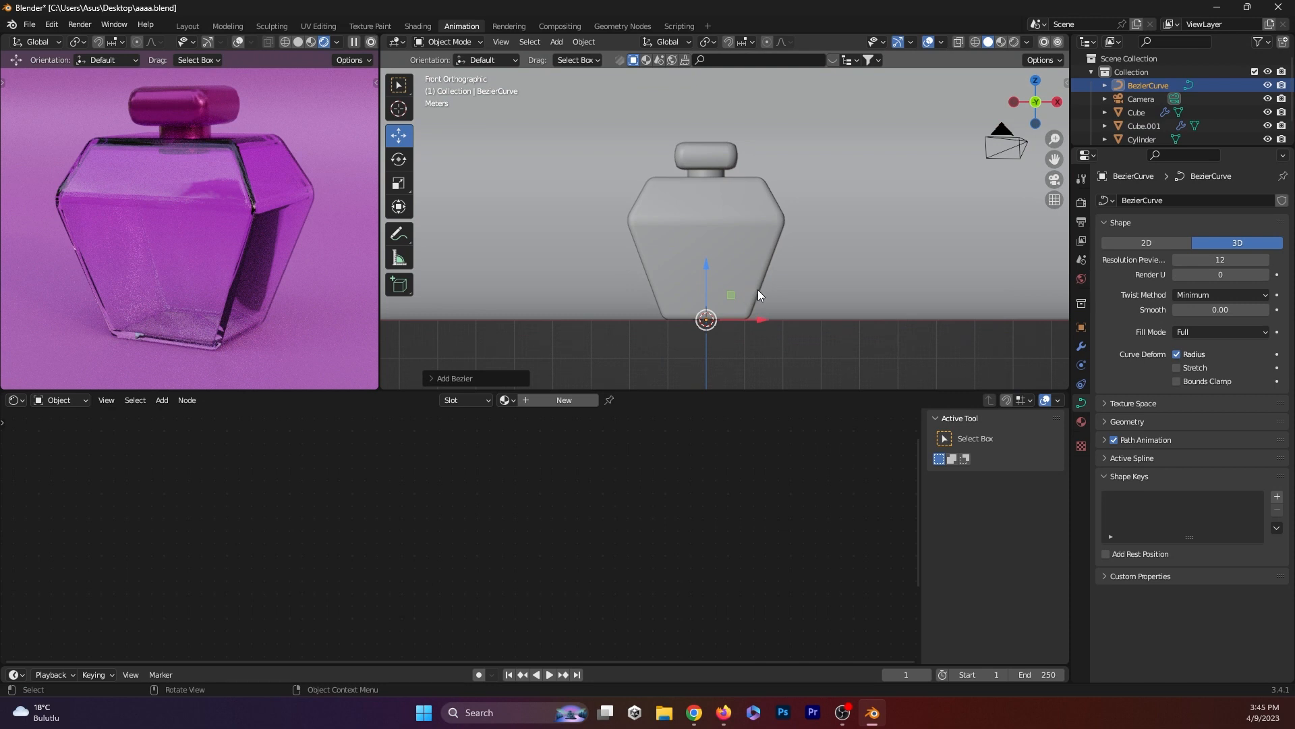
scroll(782, 309, up, 4)
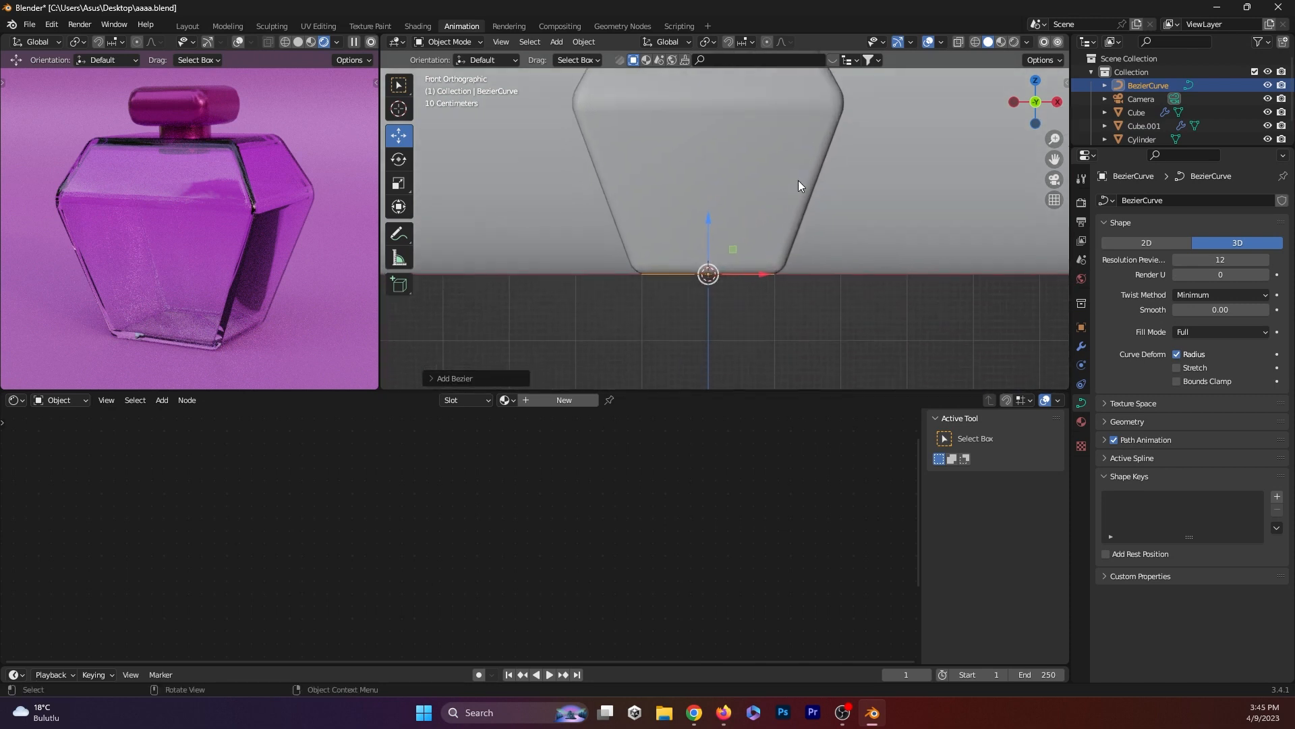
scroll(786, 202, up, 2)
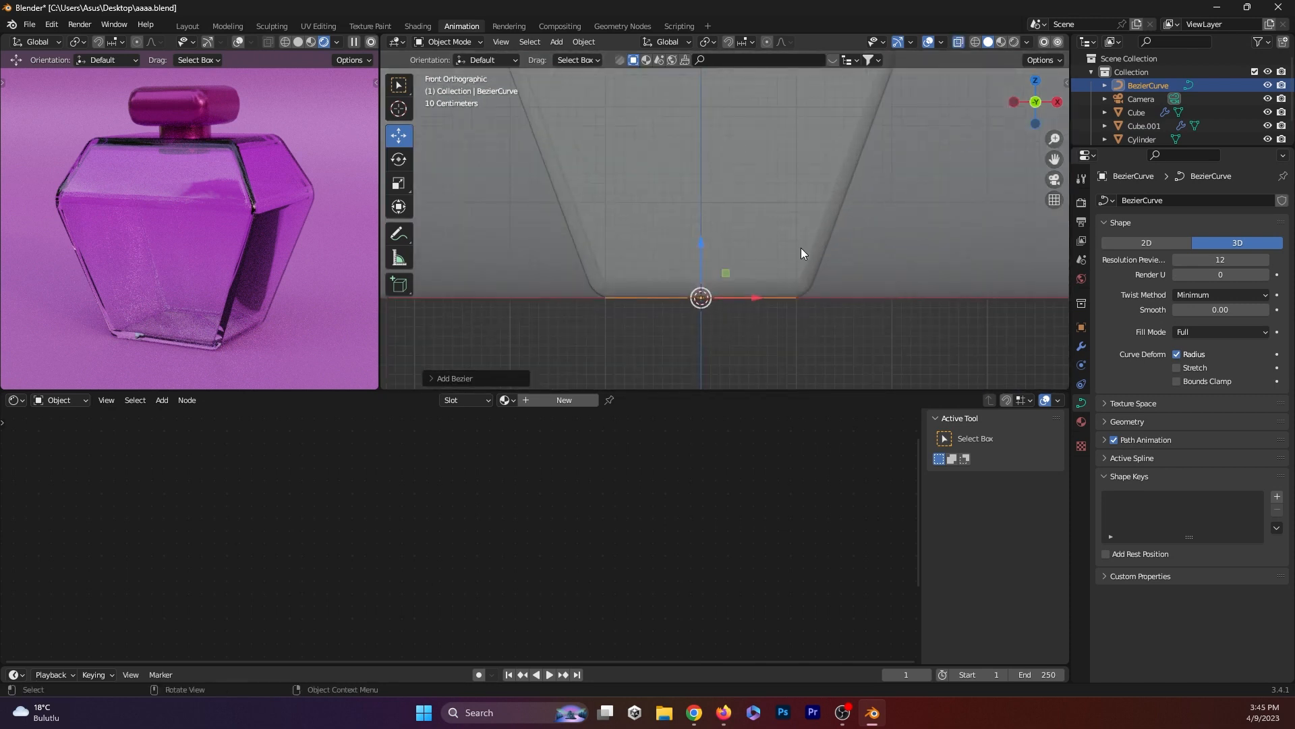
key(r)
text(y)
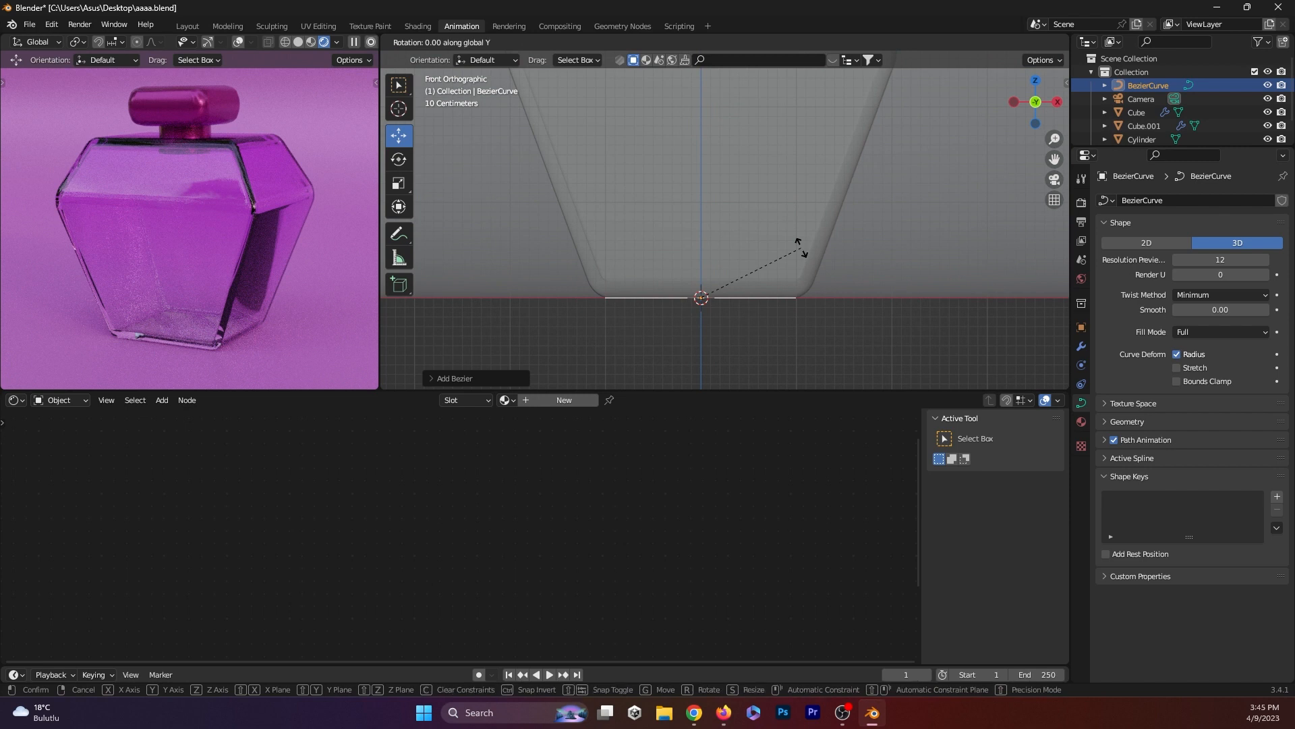
text(90)
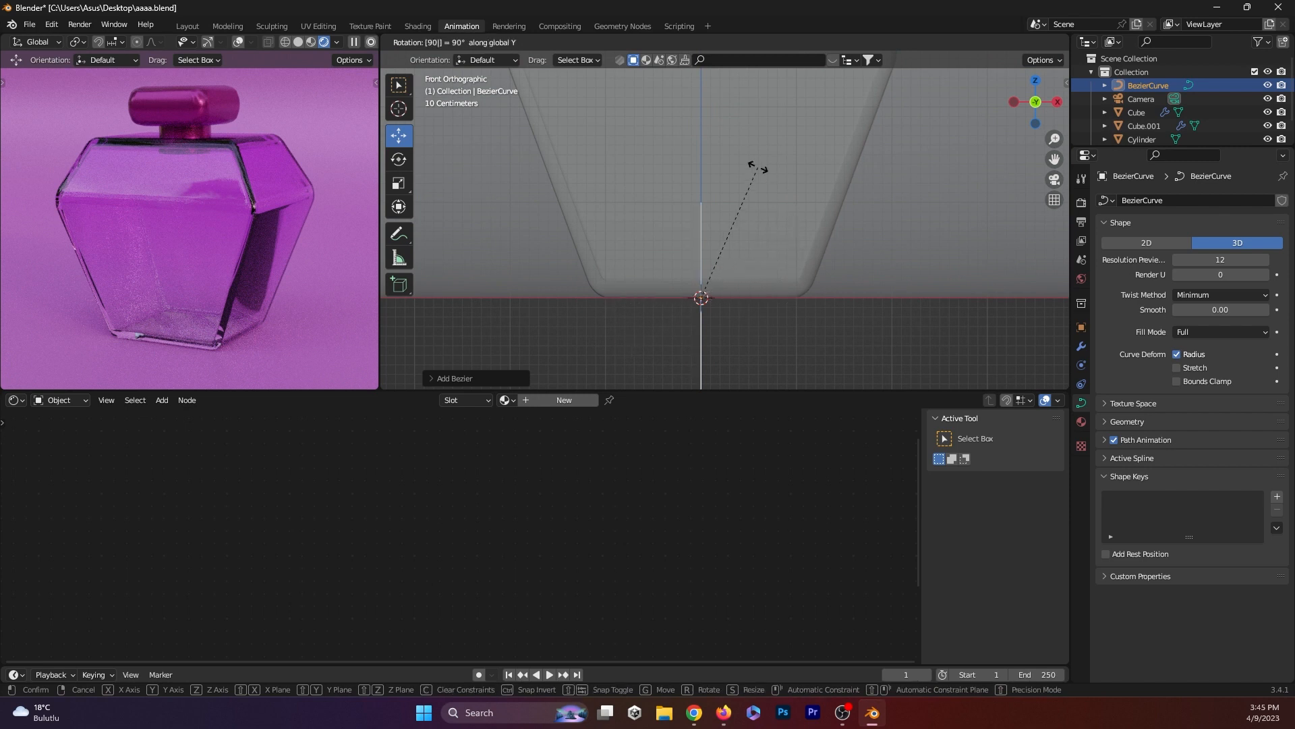
key(Return)
- Raise the Bezier curve about 3.05 m along Z into the bottle's upper body and rotate it 90° about the global Z axis
scroll(700, 241, down, 3)
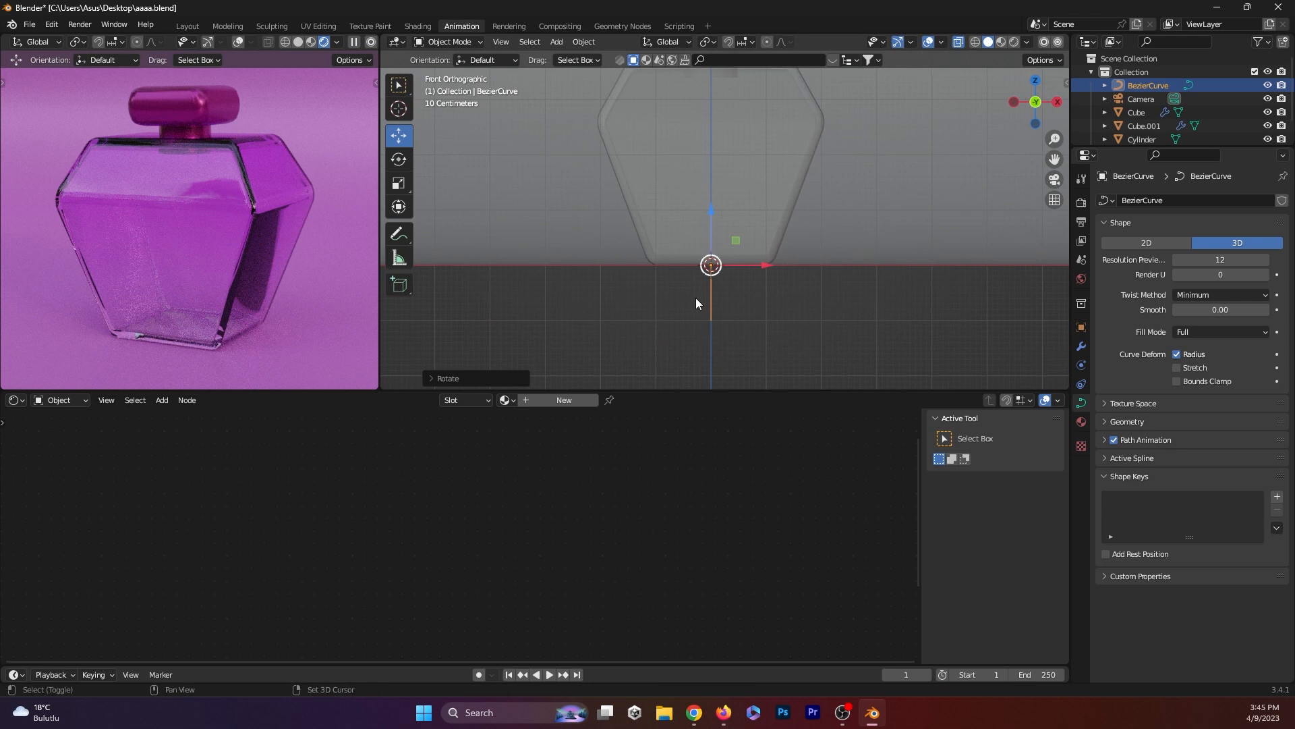
drag(710, 257, 715, 101)
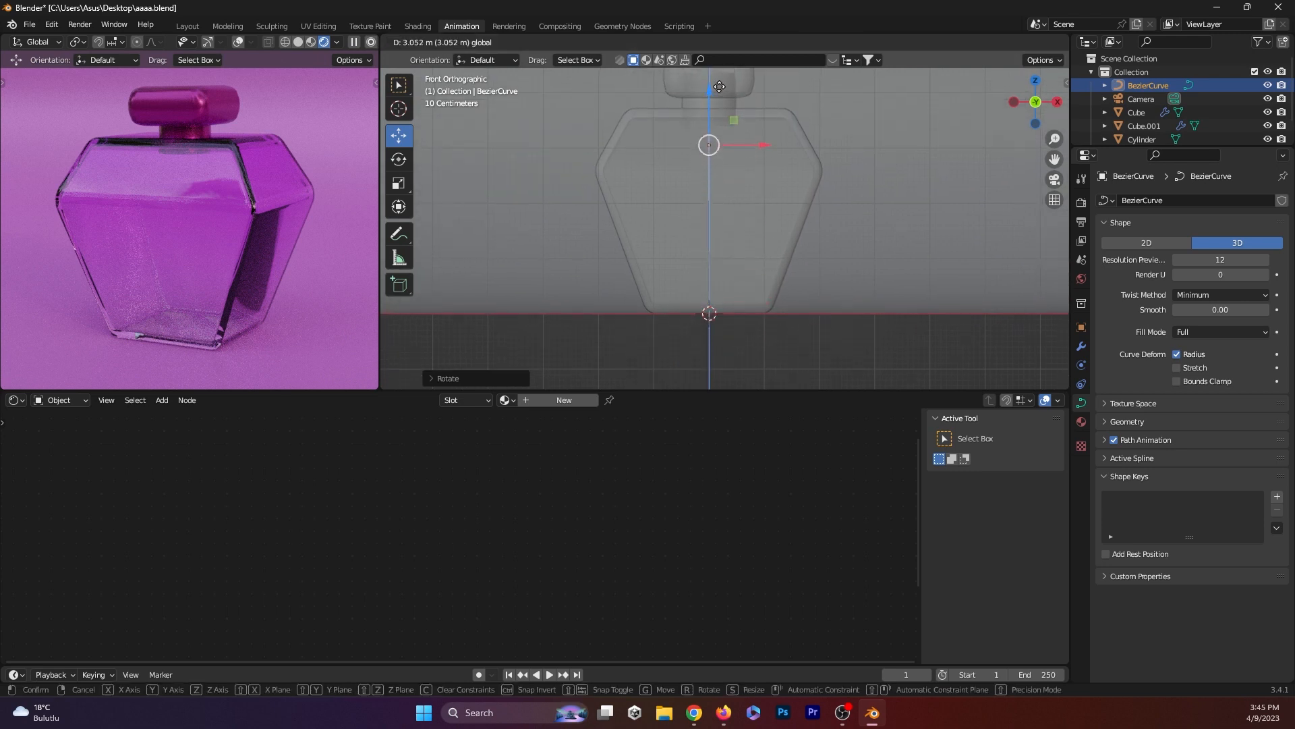
key(r)
key(z)
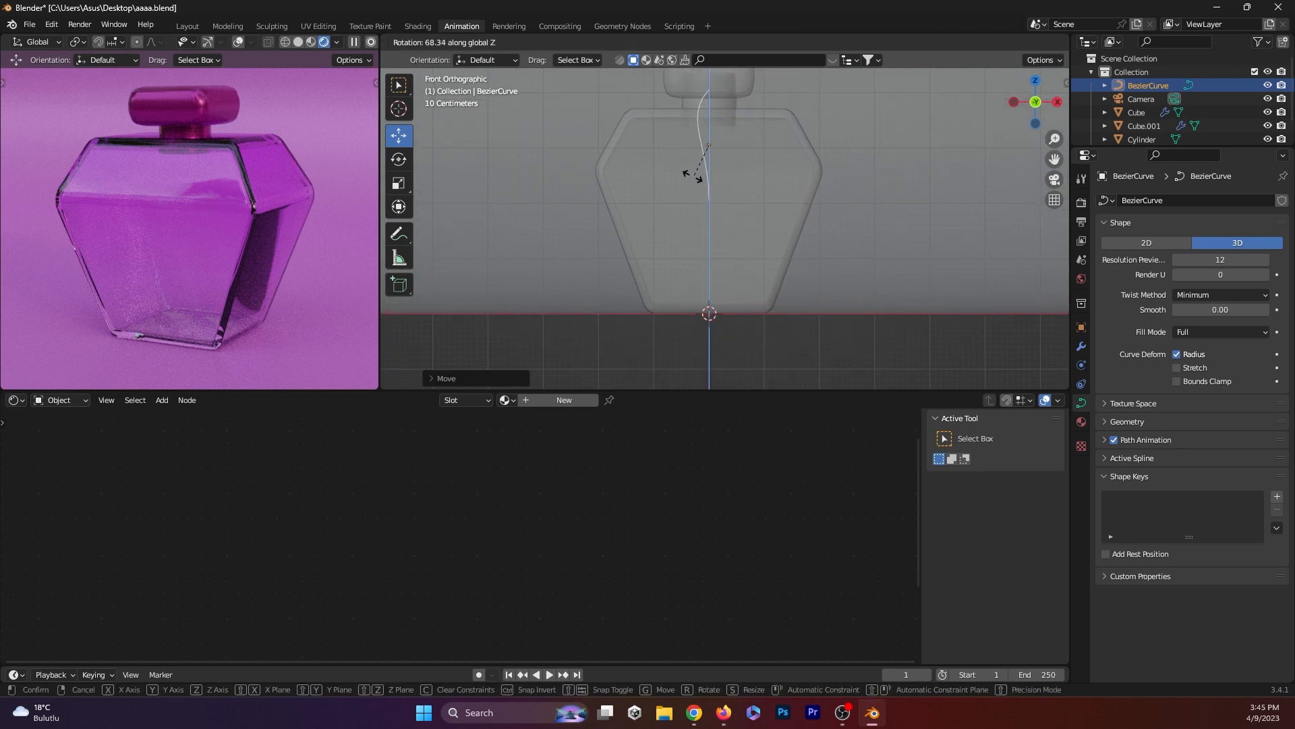
text(90)
key(Return)
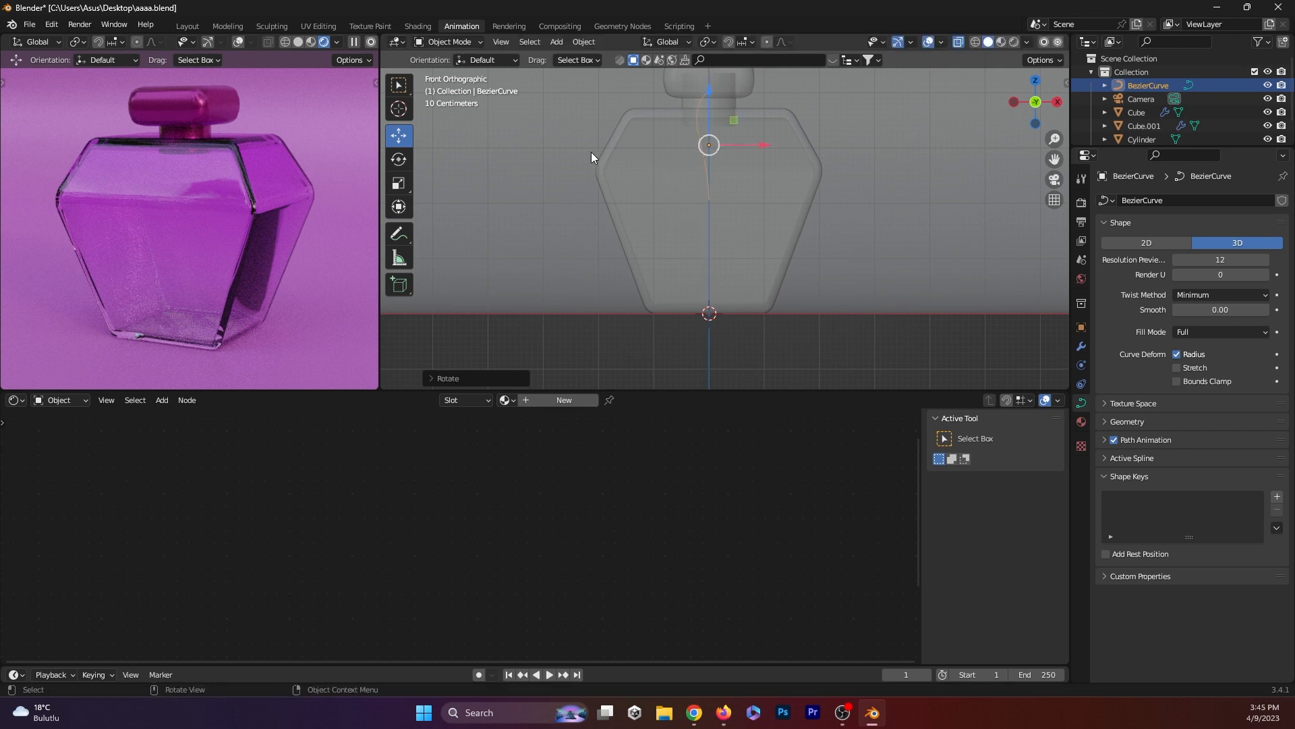
key(r)
key(x)
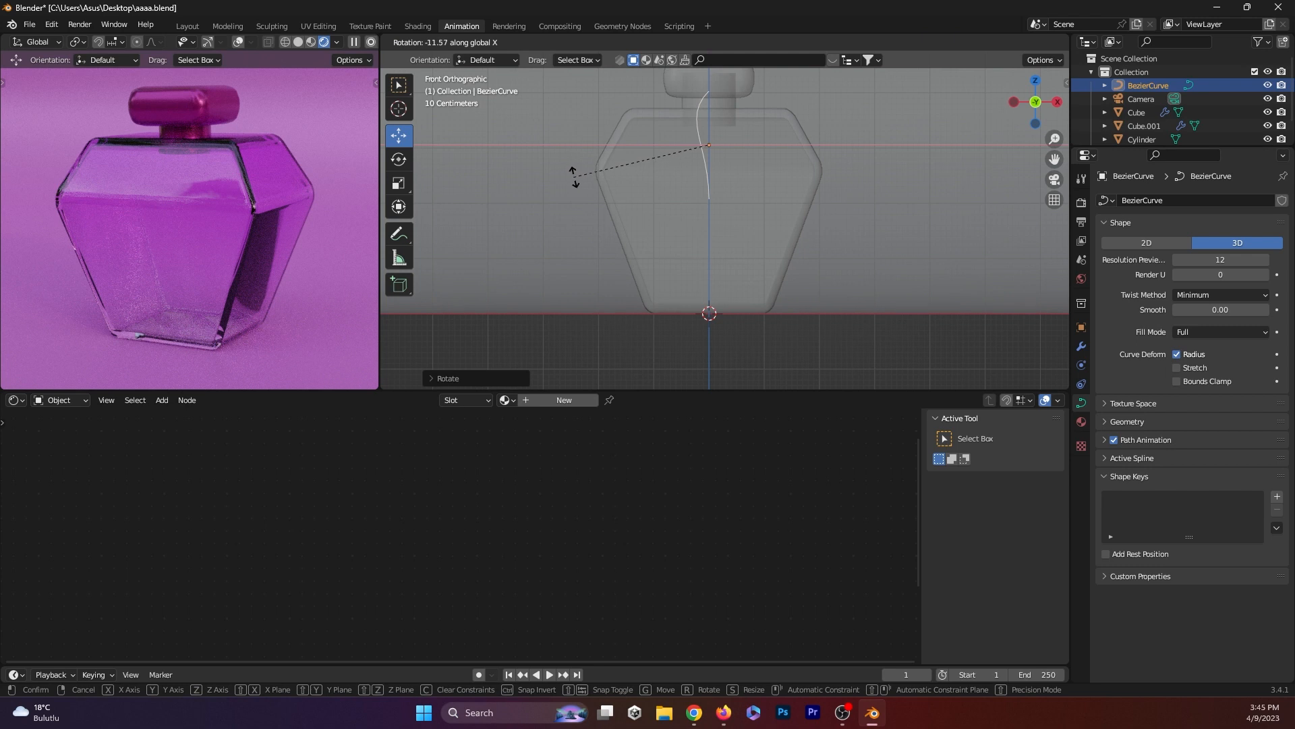
text(y)
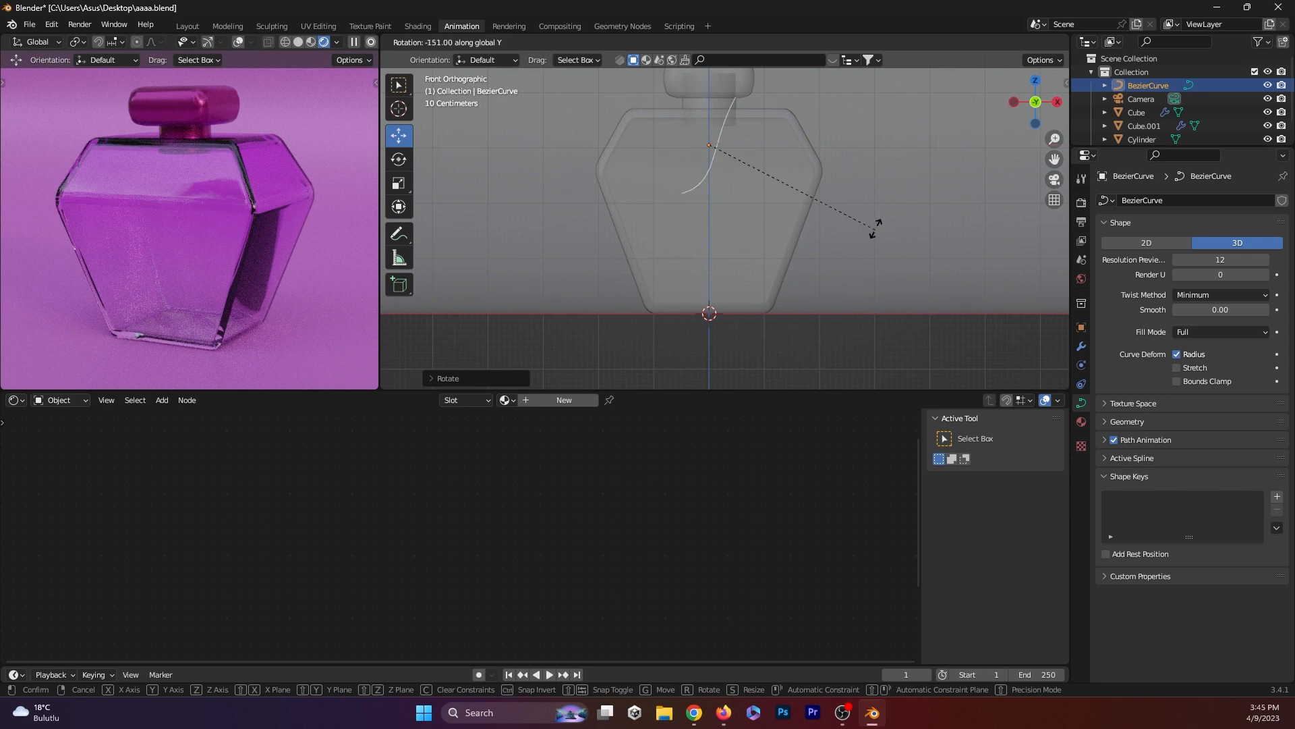
text(90)
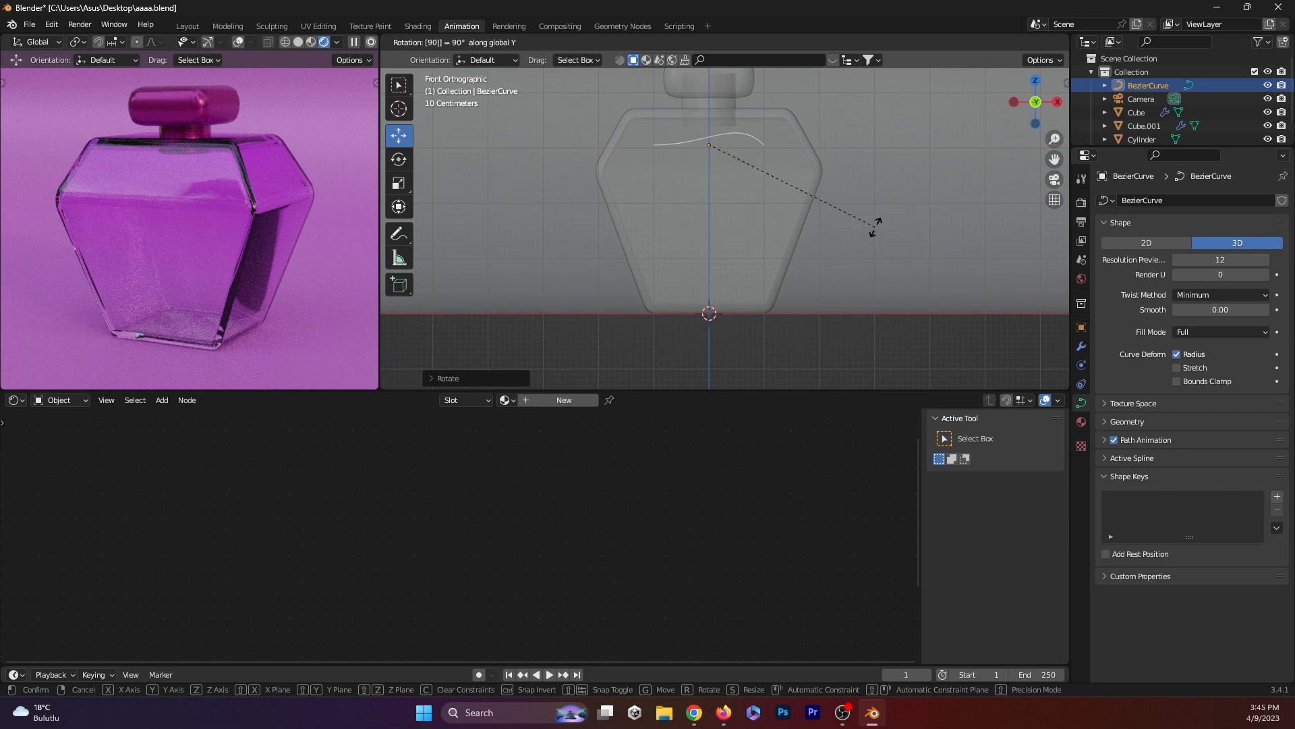
key(Return)
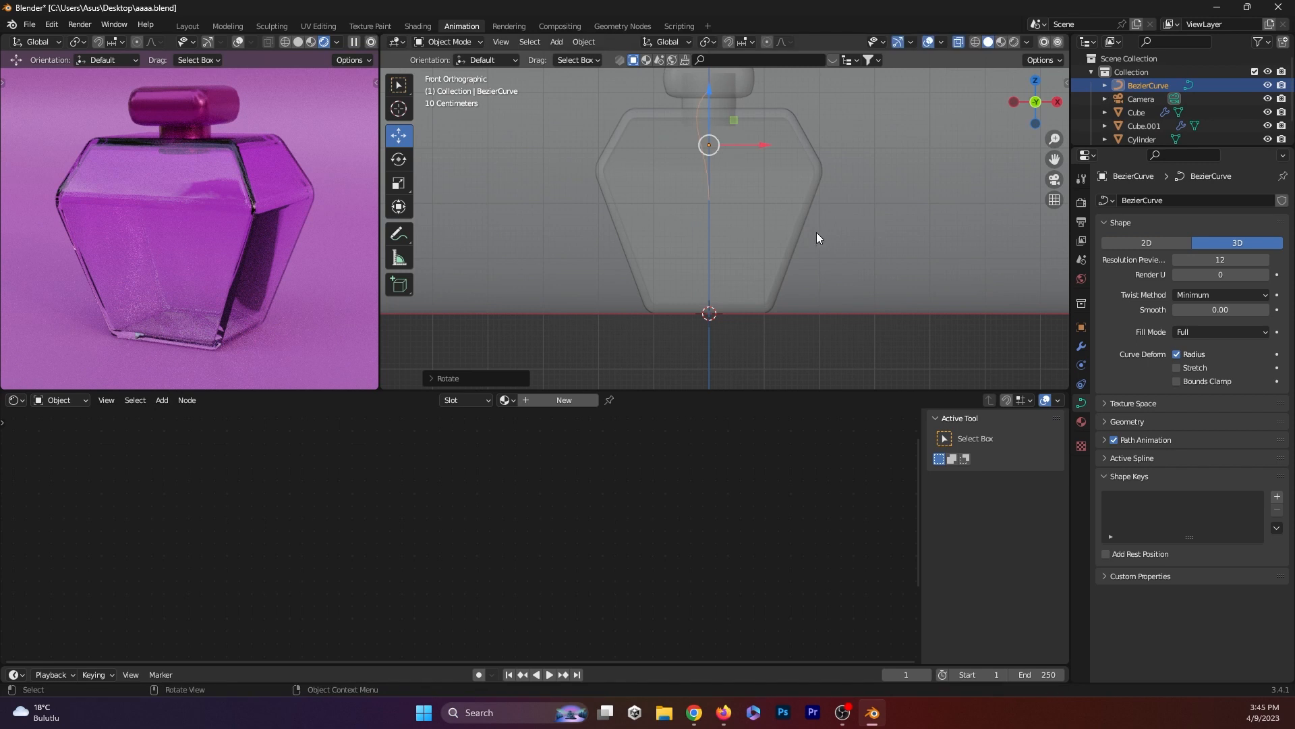
- Rotate the Bezier curve 180° about the global Y axis
key(r)
text(y180)
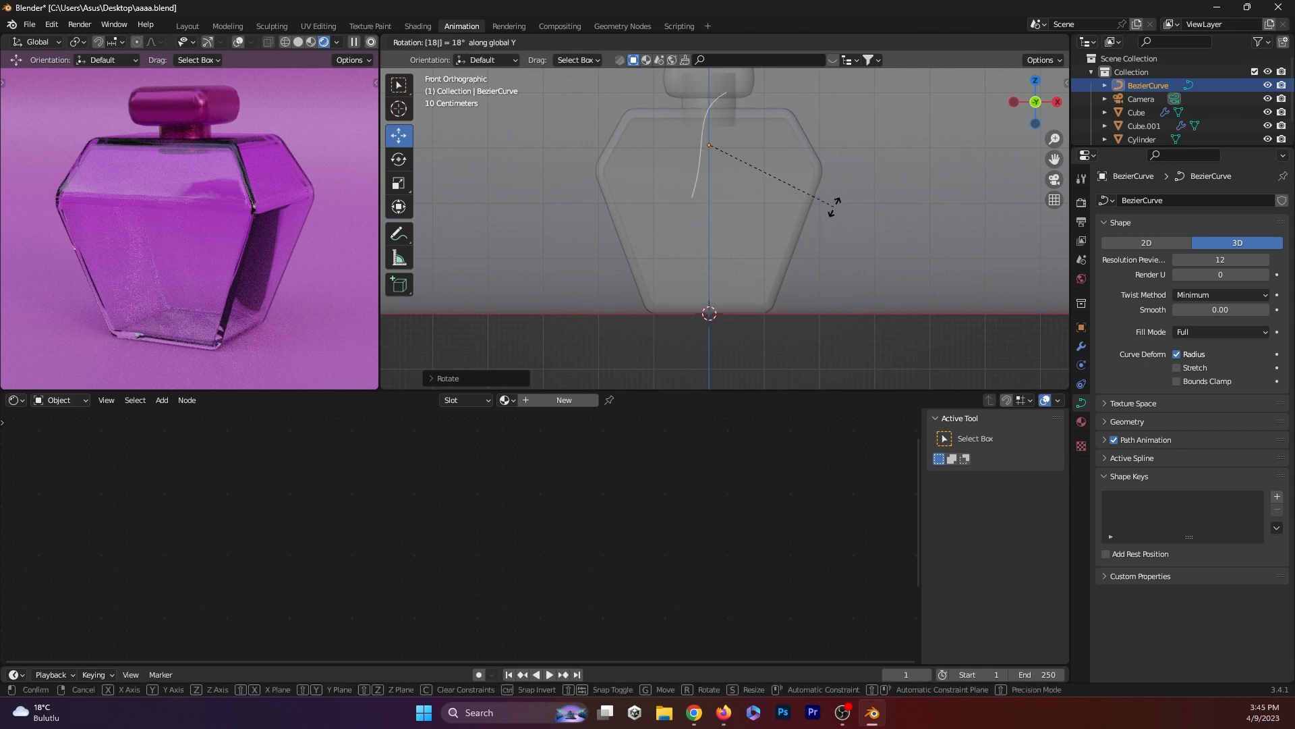
key(Return)
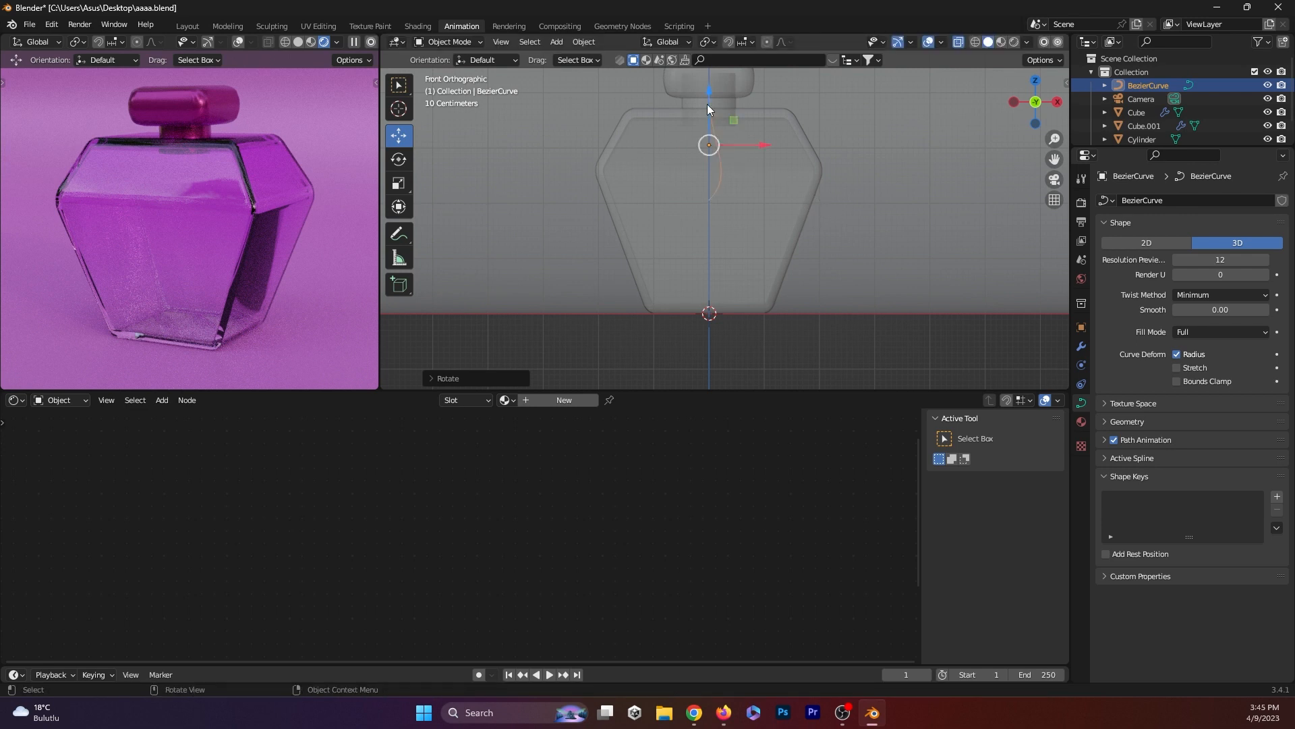
- Lower and enlarge the Bezier curve until it runs from the bottle's neck down to just above its base
drag(708, 88, 708, 113)
key(s)
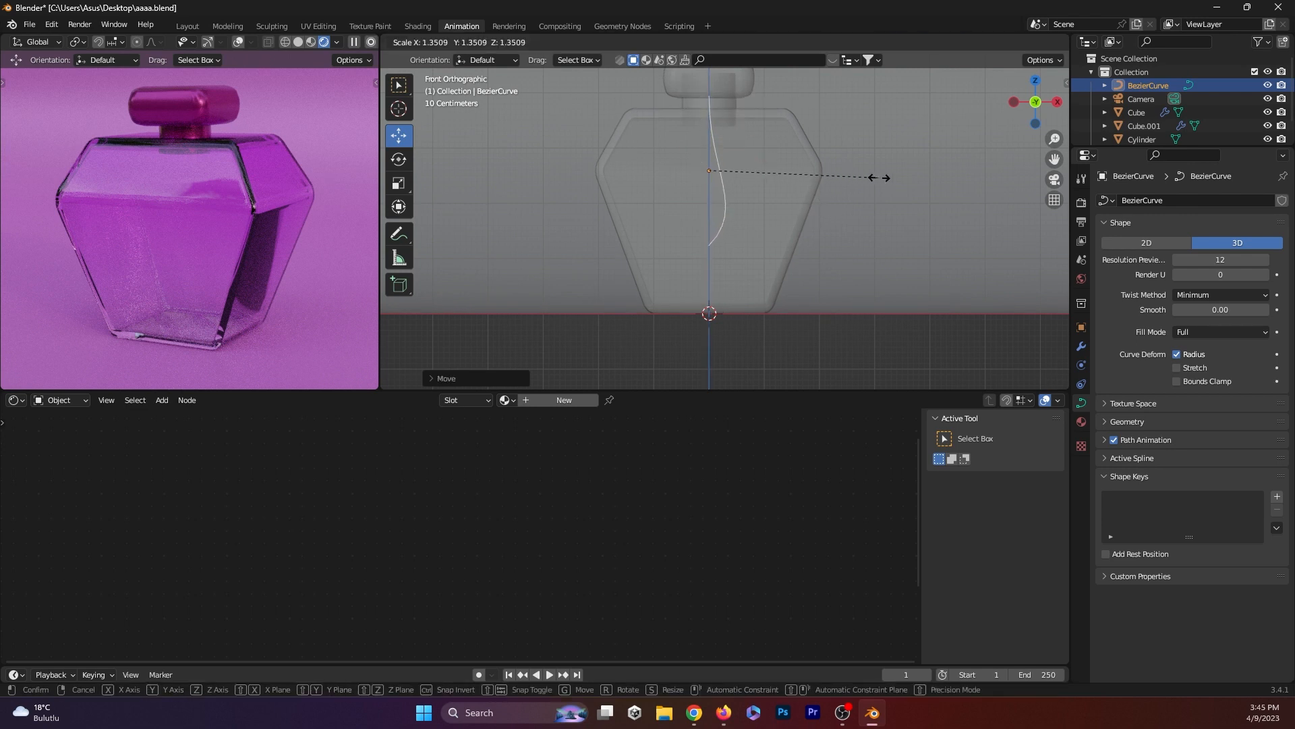
click(827, 167)
drag(707, 119, 711, 156)
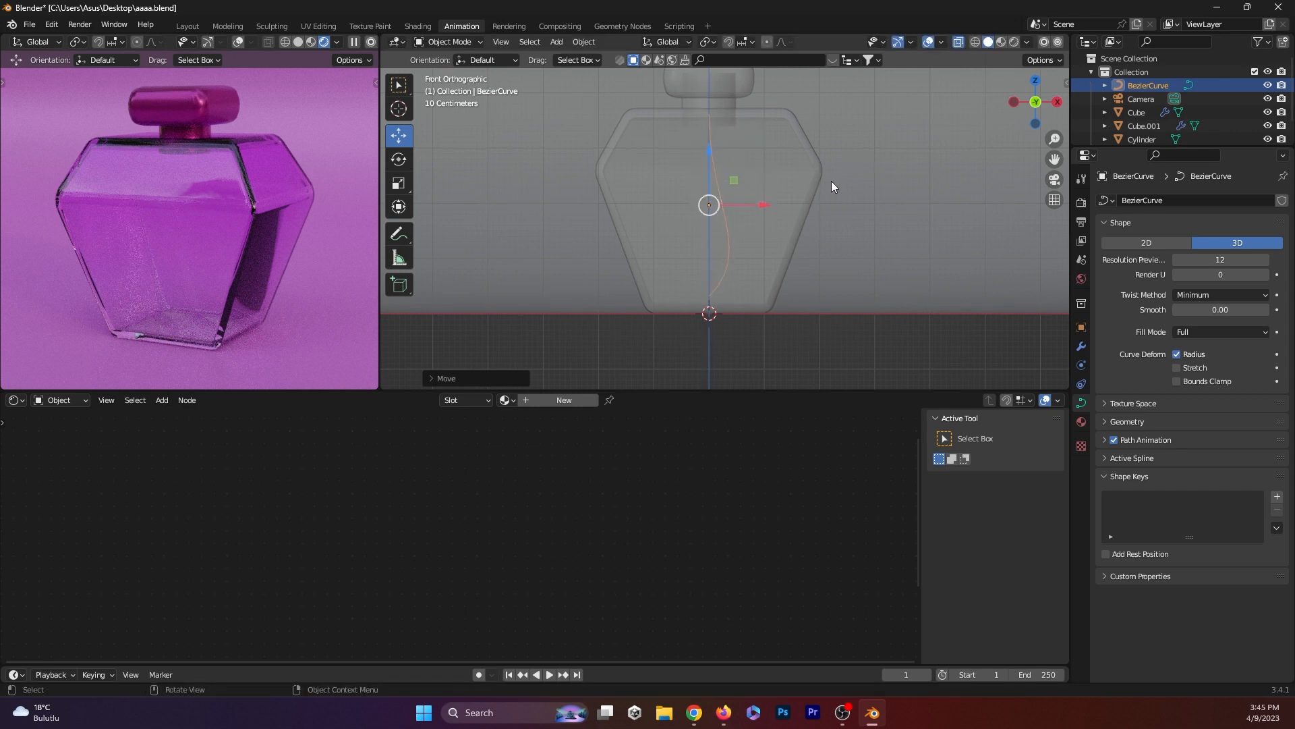
key(s)
click(843, 177)
drag(707, 148, 707, 146)
- Give the curve a round bevel with a depth of 0.02 m and assign the cap material, Material.001, to it
click(1106, 420)
mouse_move(1200, 559)
mouse_down()
mouse_move(1241, 560)
mouse_move(1207, 559)
mouse_up()
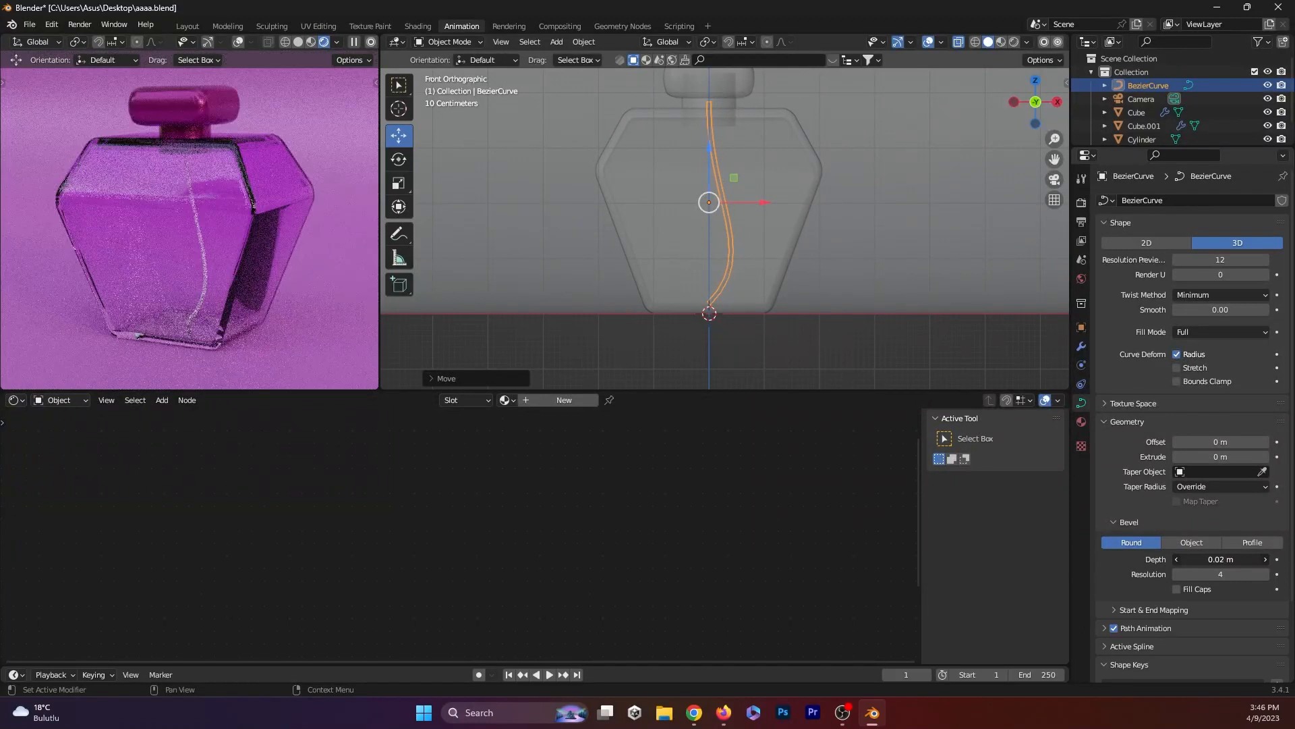
click(507, 400)
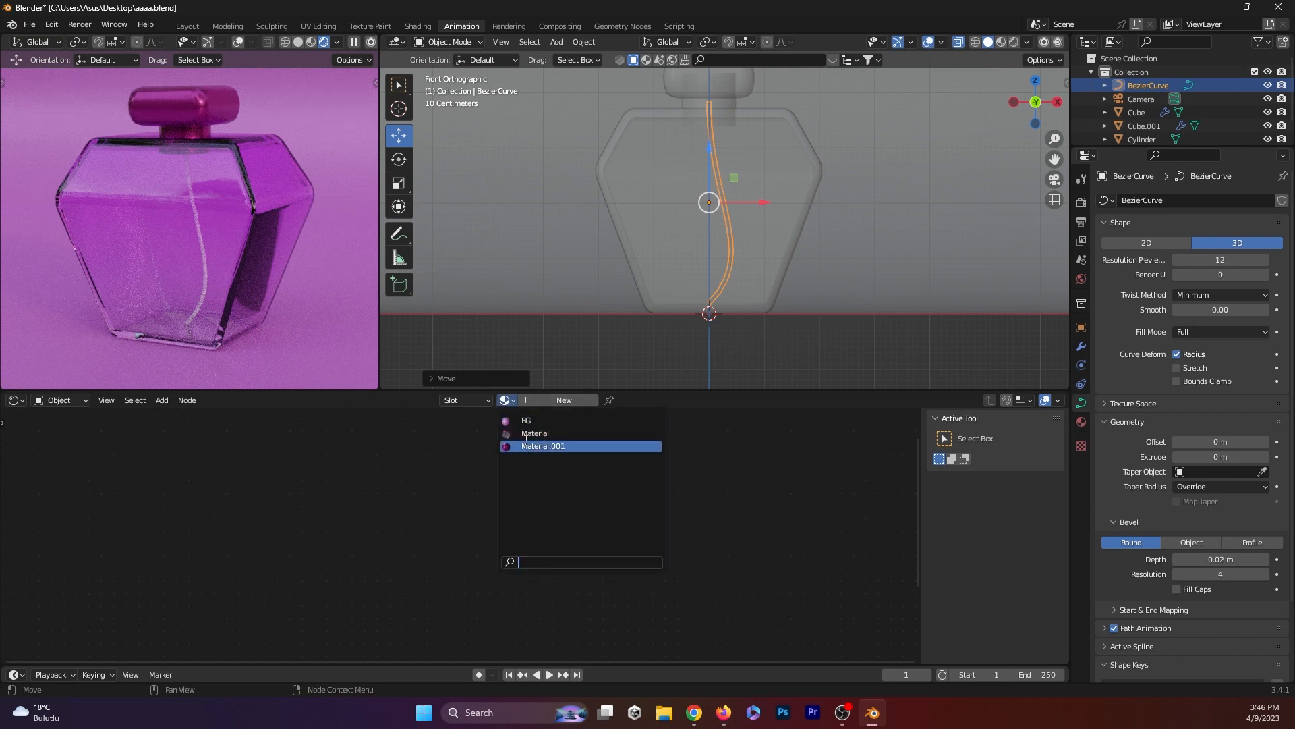
click(527, 447)
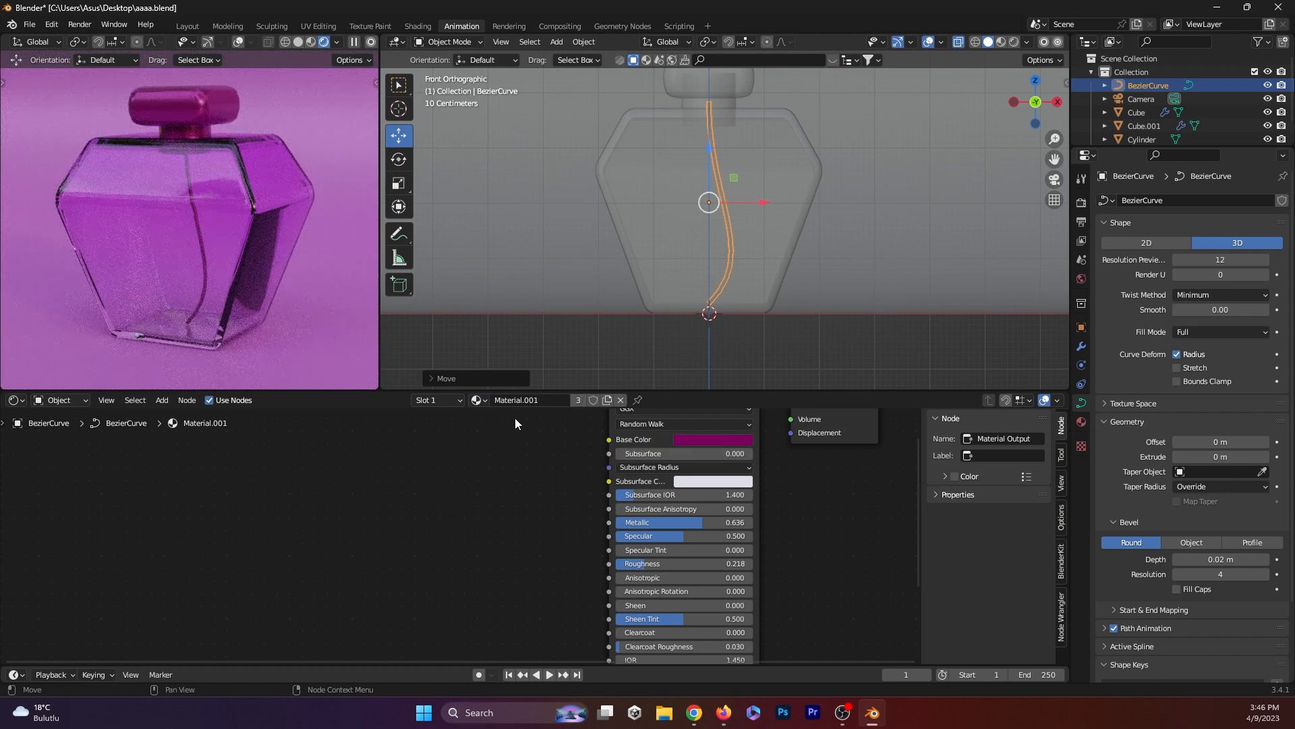
- Try the bottle's glass material, Material, on the curve and switch back to Material.001
click(478, 400)
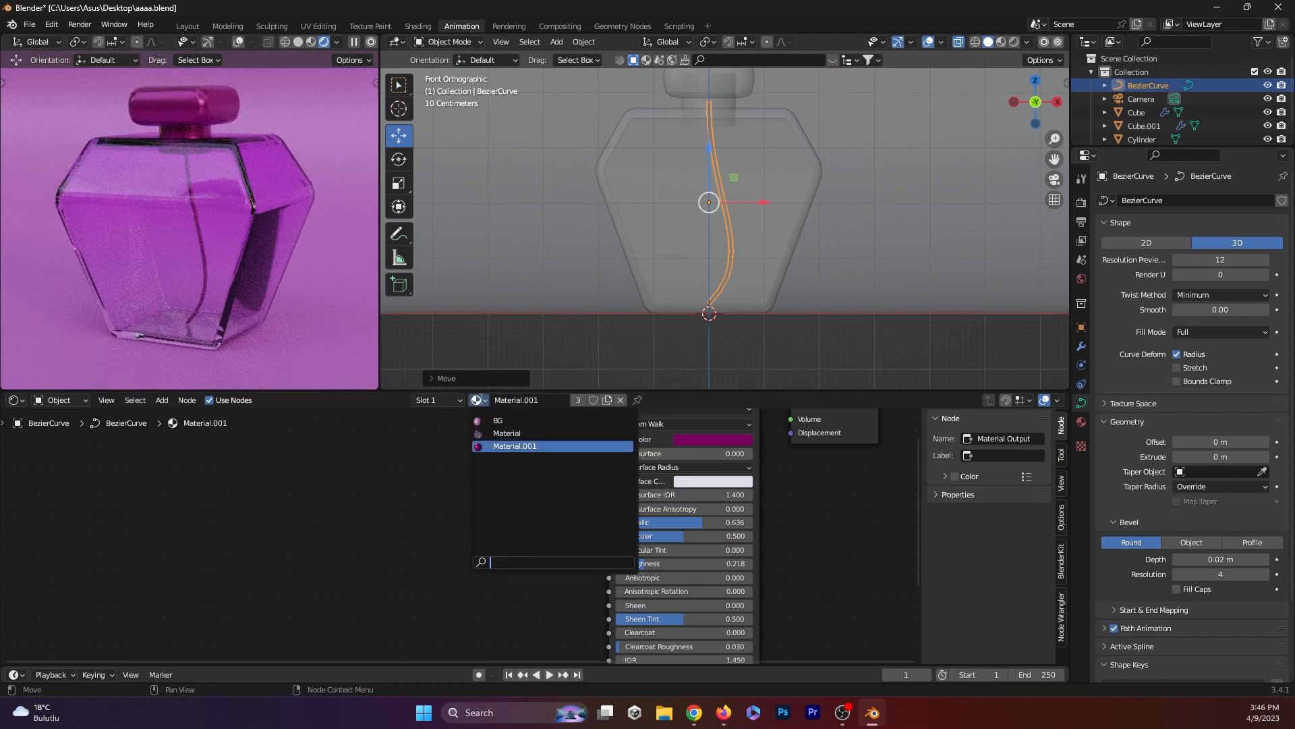
click(505, 434)
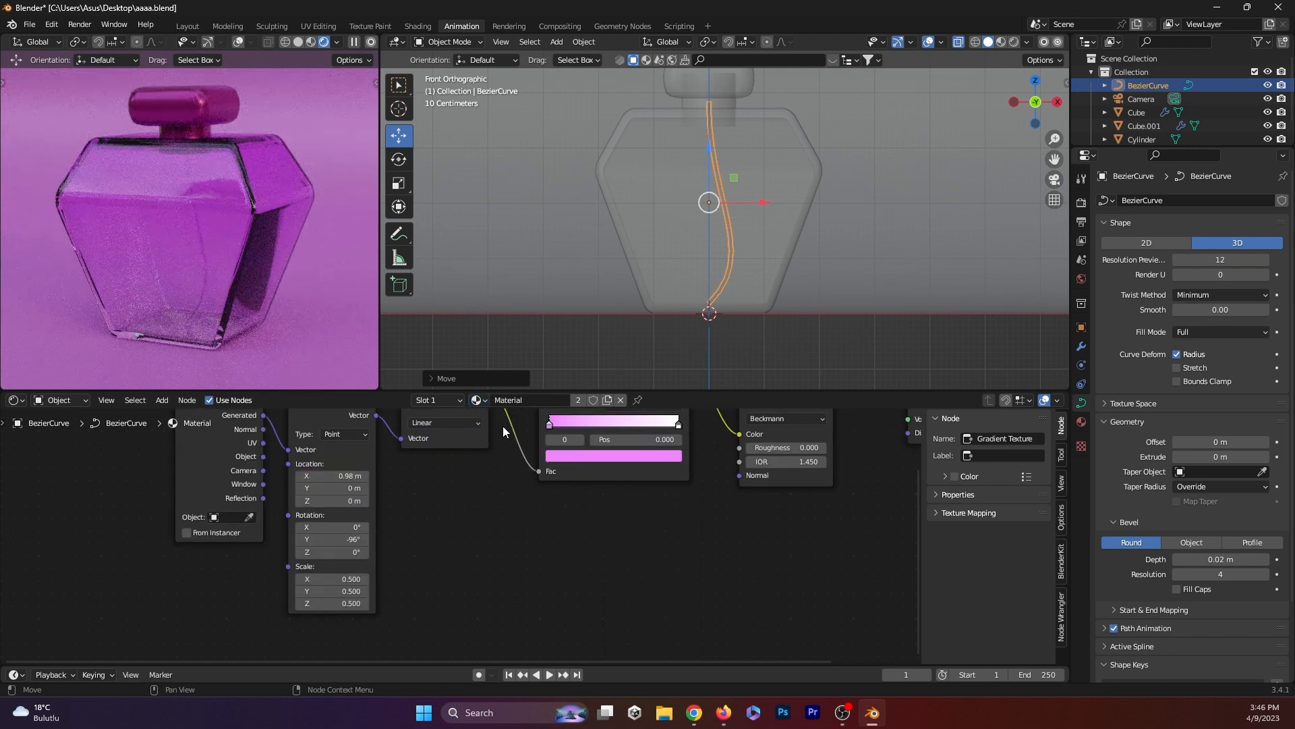
click(480, 400)
click(490, 446)
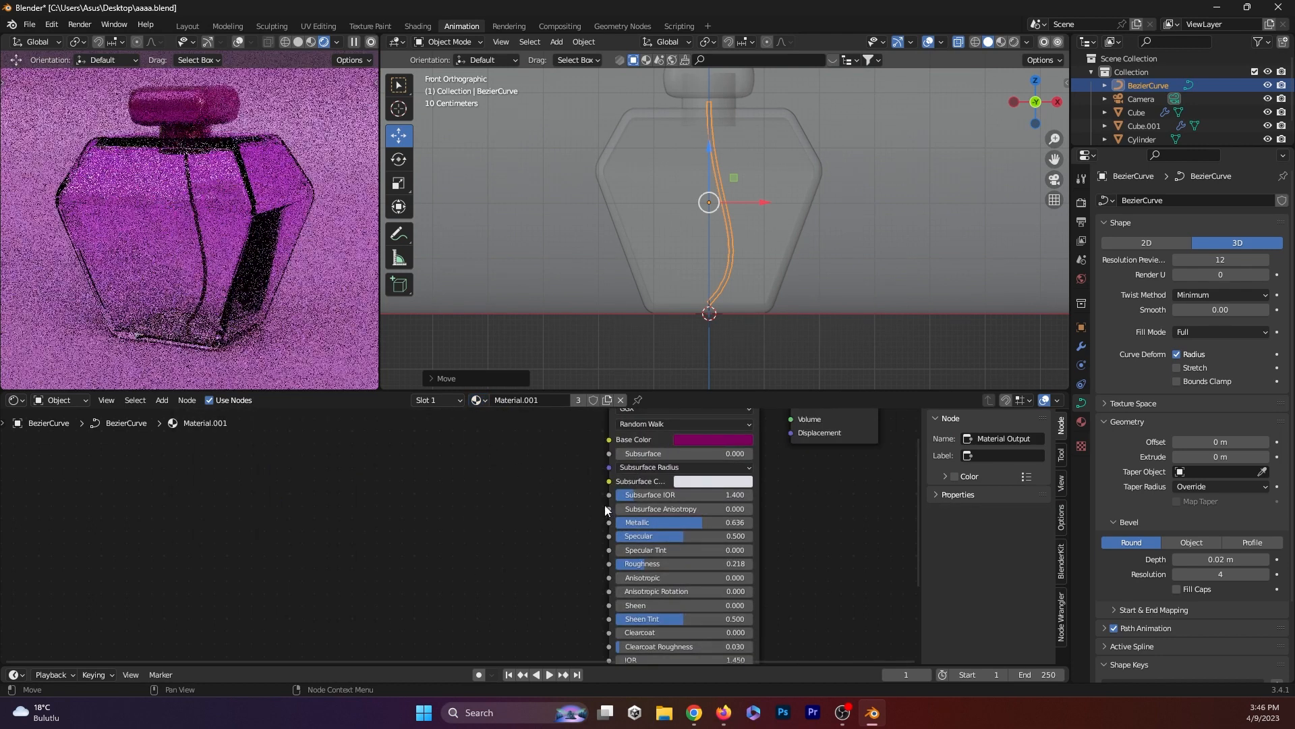
- Make the curve's material a single-user copy and brighten its base color to vivid magenta with a value of 0.767
click(577, 400)
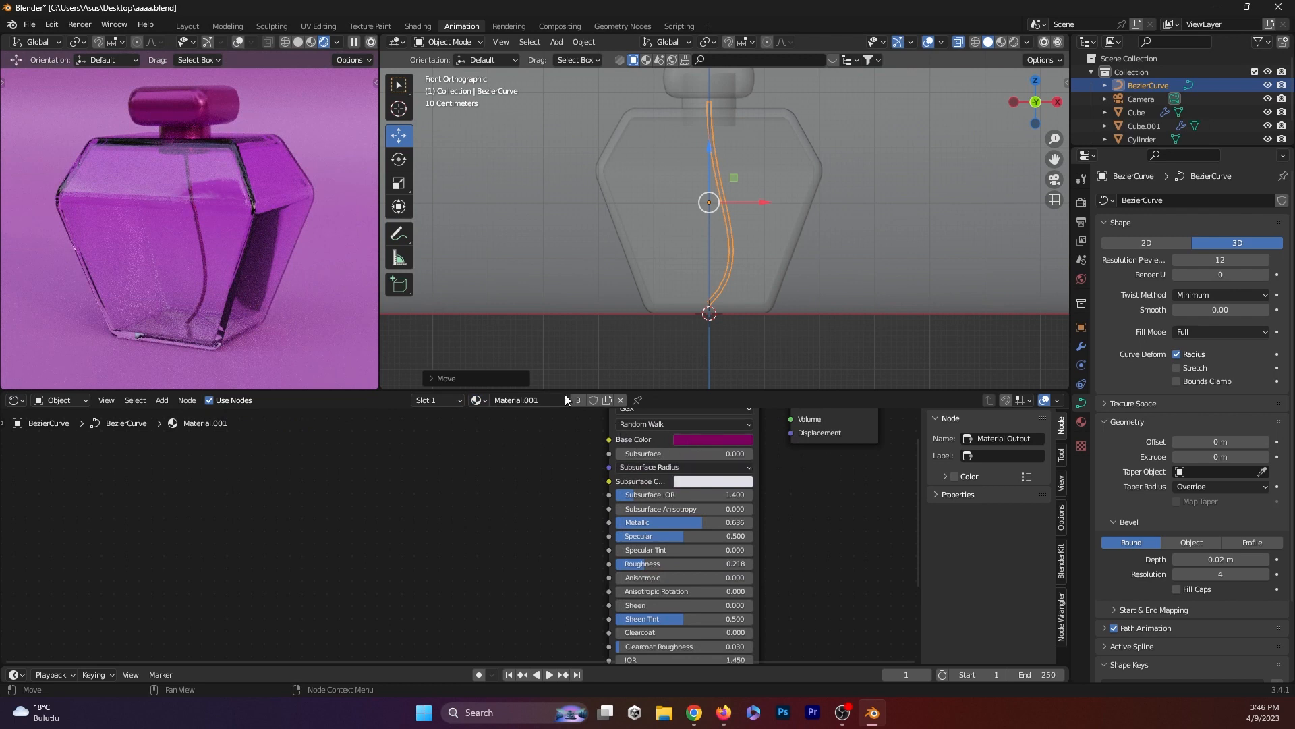
click(716, 439)
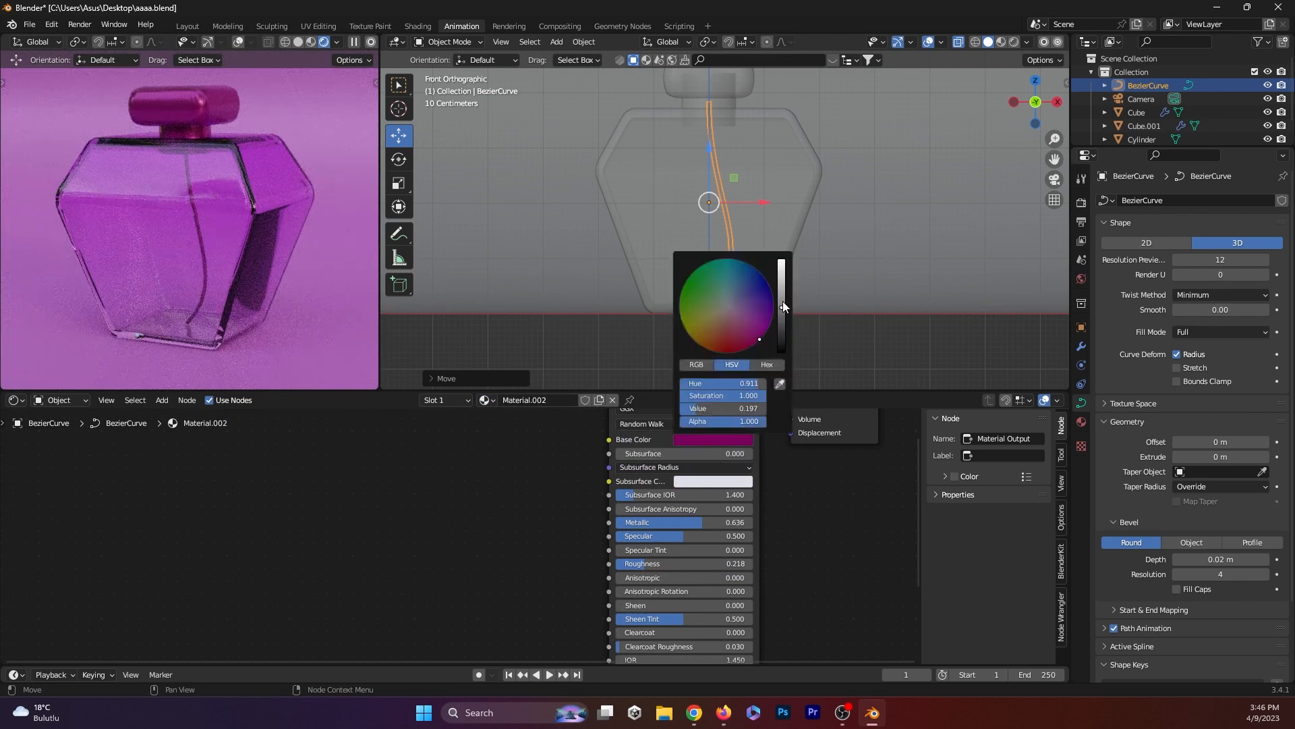
drag(783, 305, 781, 261)
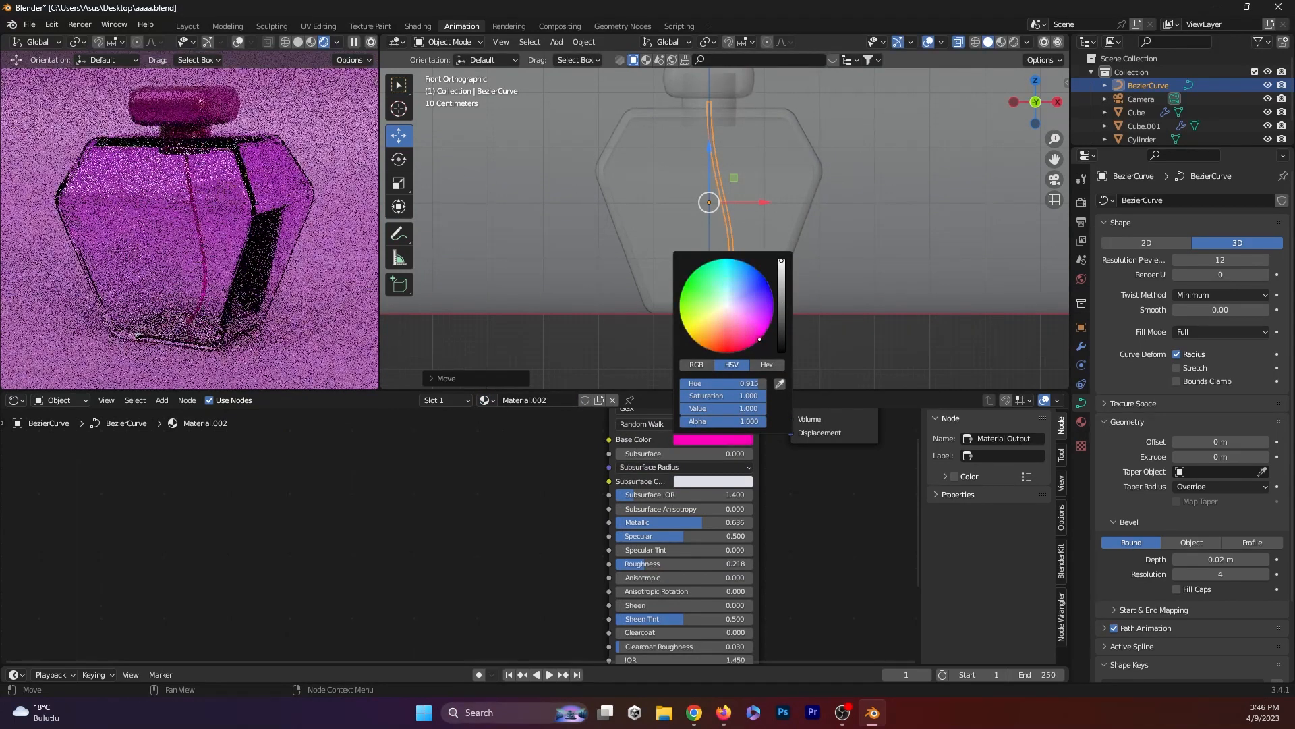
drag(781, 261, 781, 268)
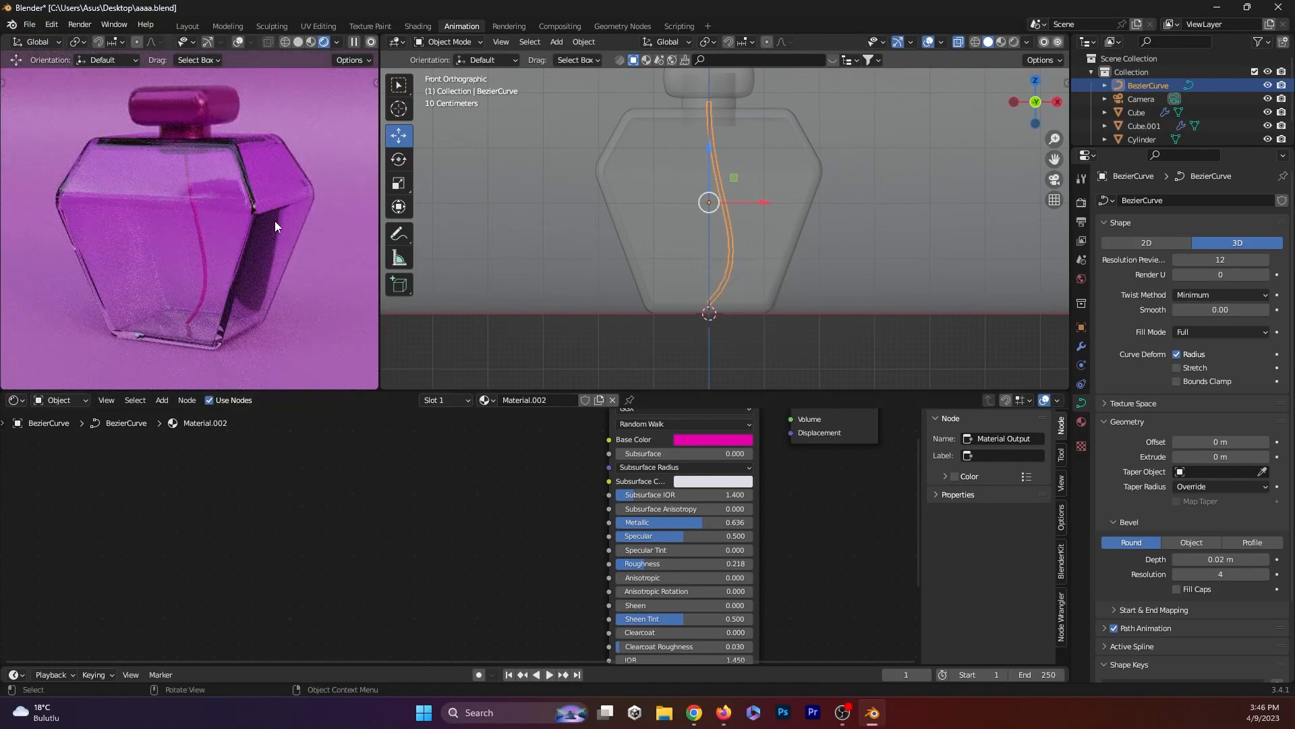
- Soften the curve material's base color to light pink with hue 0.899 and saturation 0.587
scroll(274, 221, down, 7)
middle_drag(274, 221, 328, 201)
scroll(259, 286, up, 5)
scroll(224, 293, up, 8)
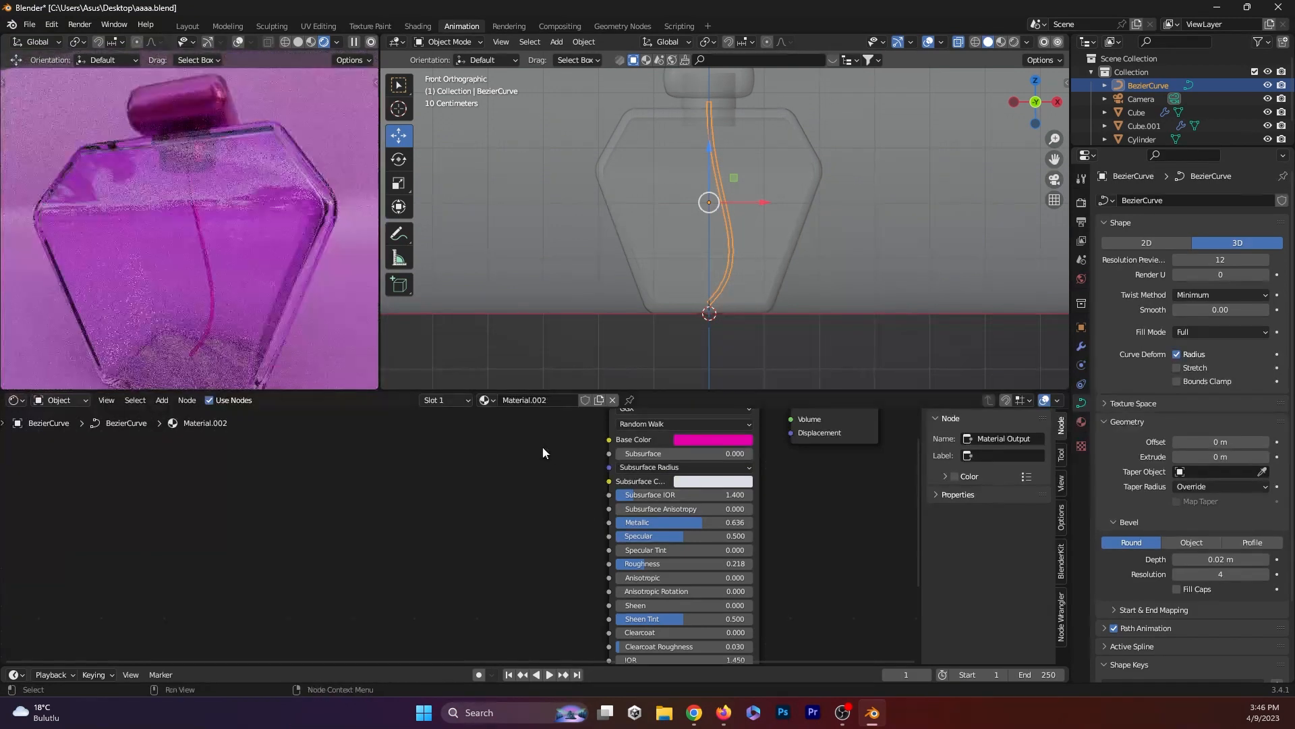
click(707, 439)
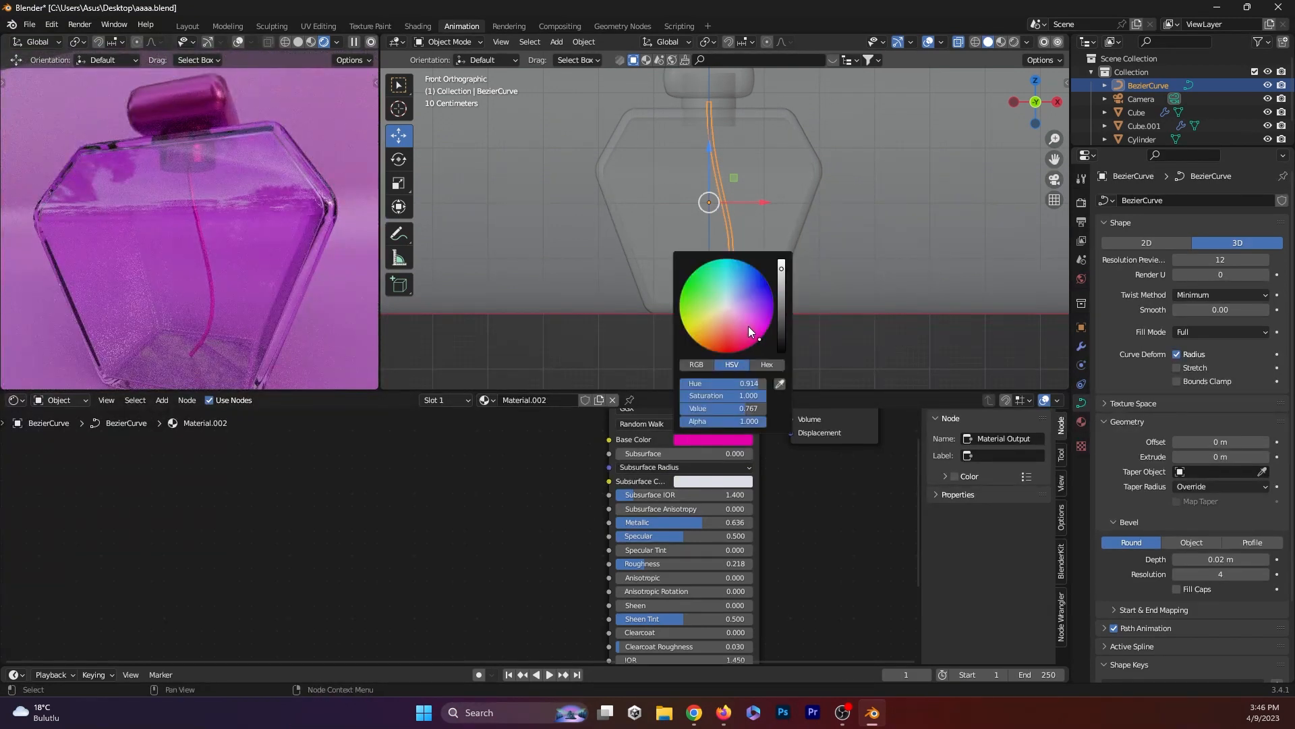
drag(747, 326, 735, 318)
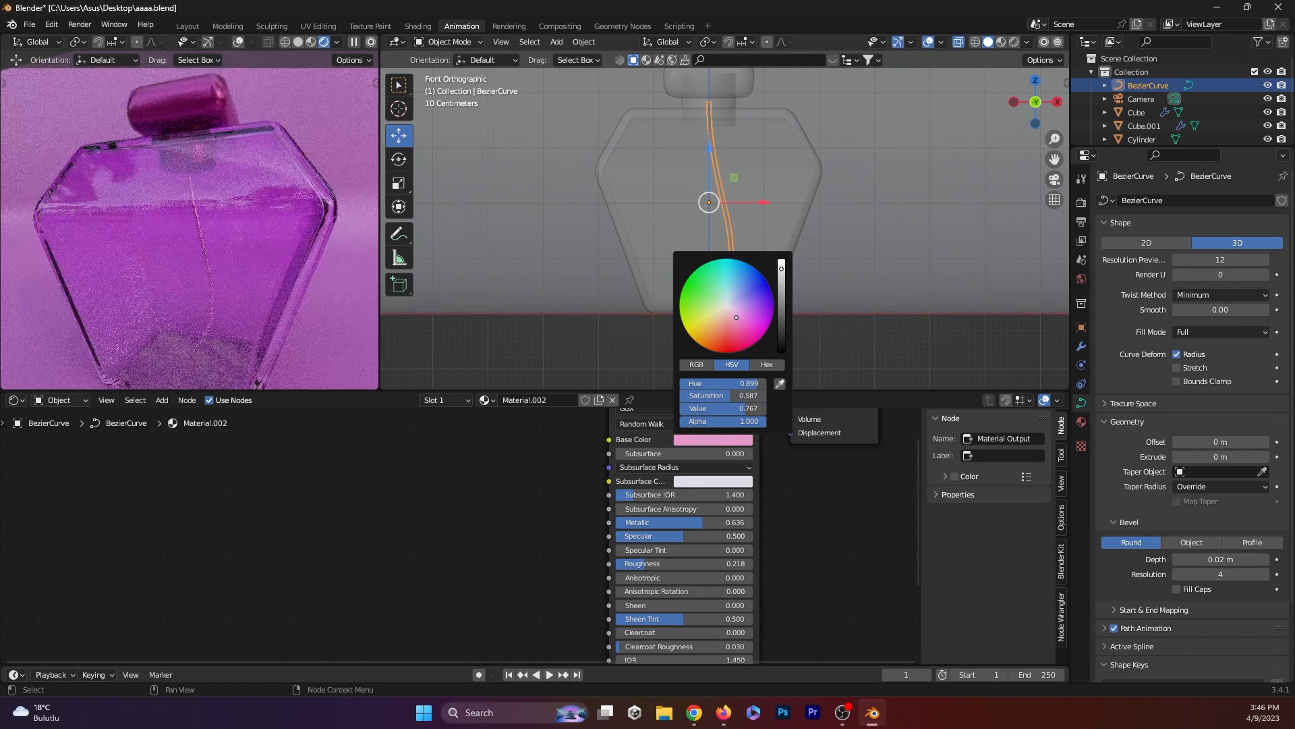
scroll(220, 277, down, 5)
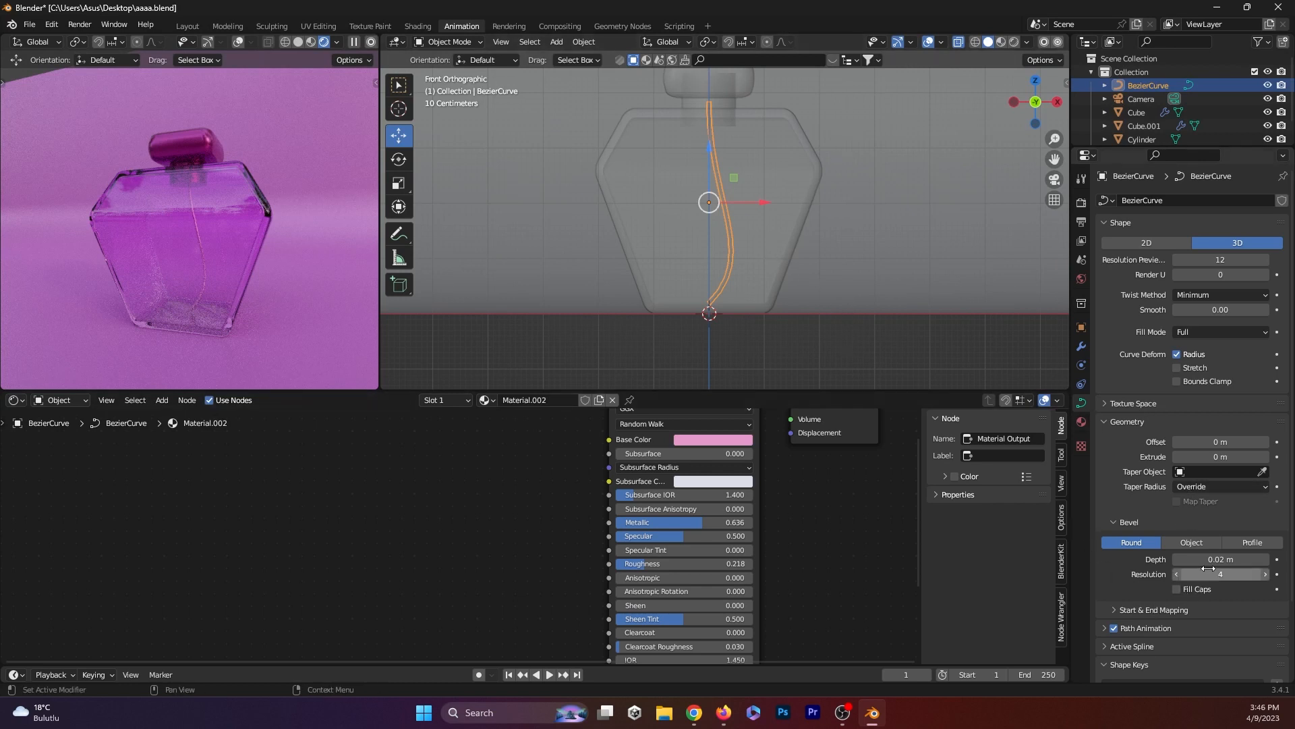
- Try a bevel depth of 0.05 m on the curve and settle on 0.03 m
drag(1217, 559, 1235, 559)
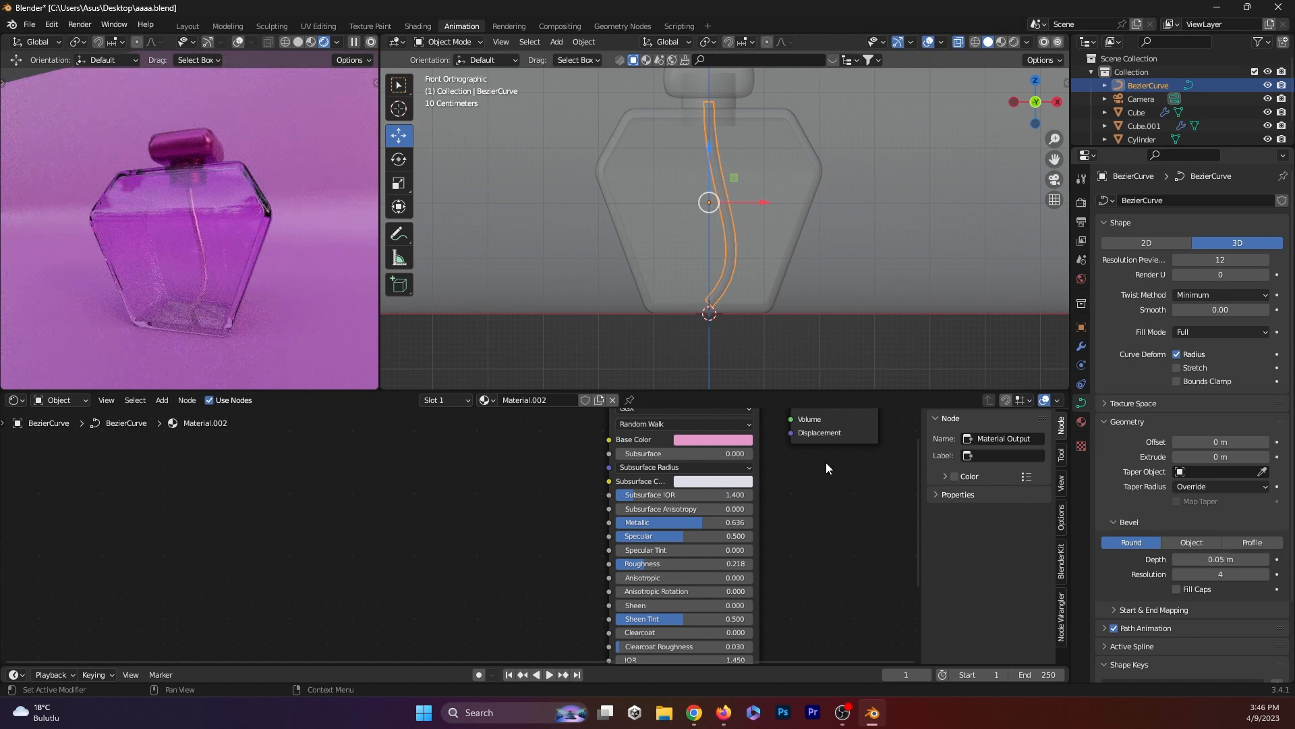
scroll(238, 252, down, 4)
middle_drag(237, 253, 228, 286)
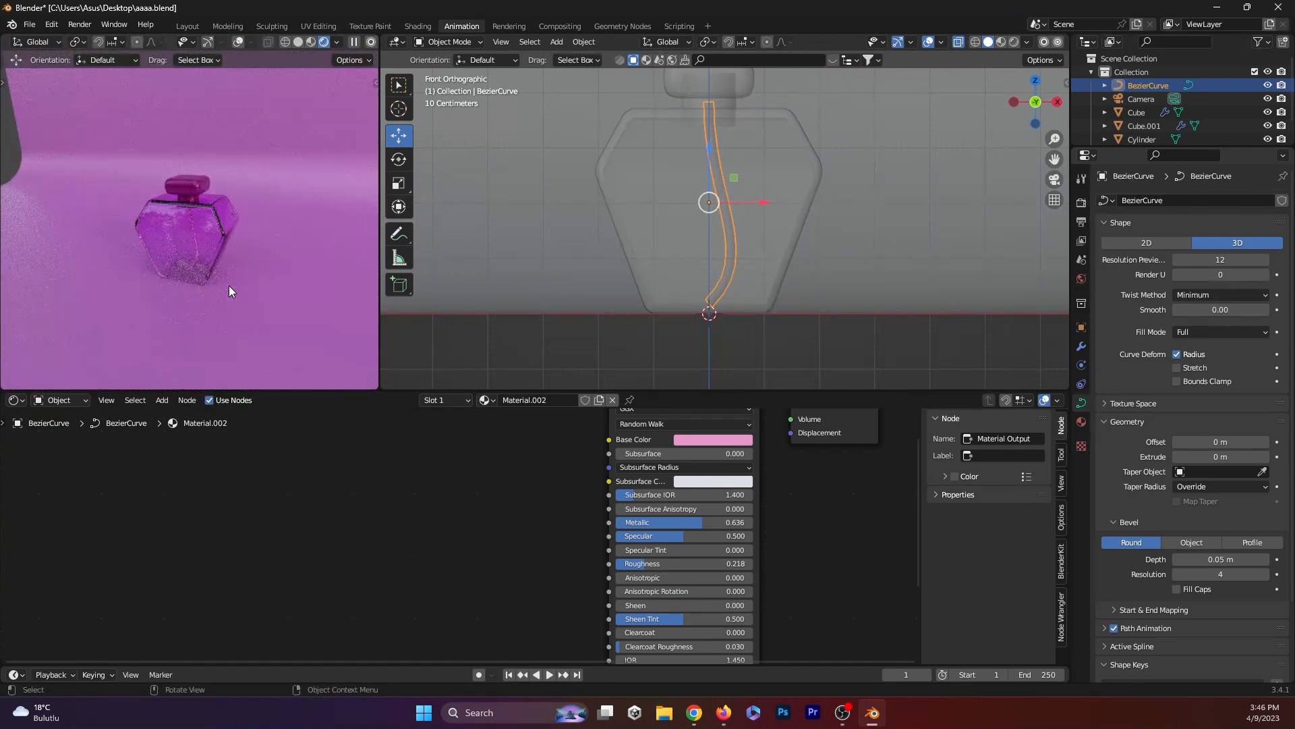
scroll(229, 286, up, 5)
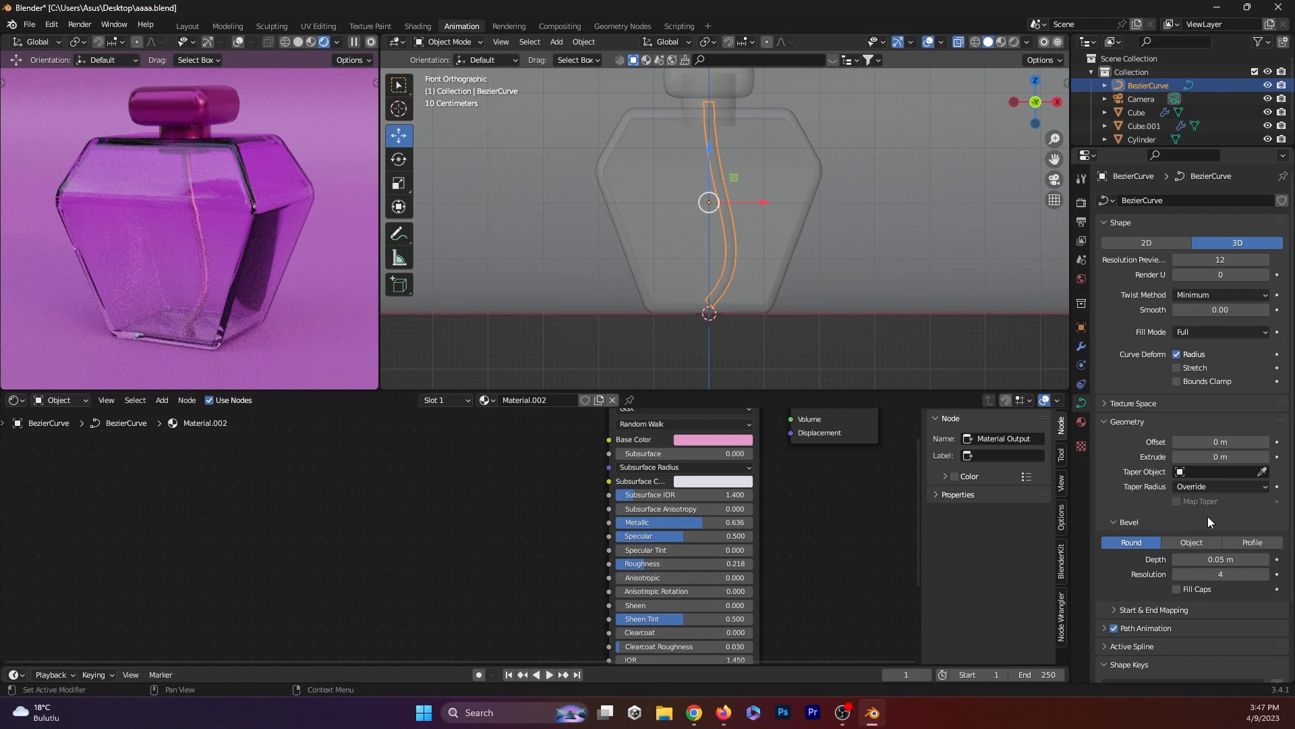
click(1176, 558)
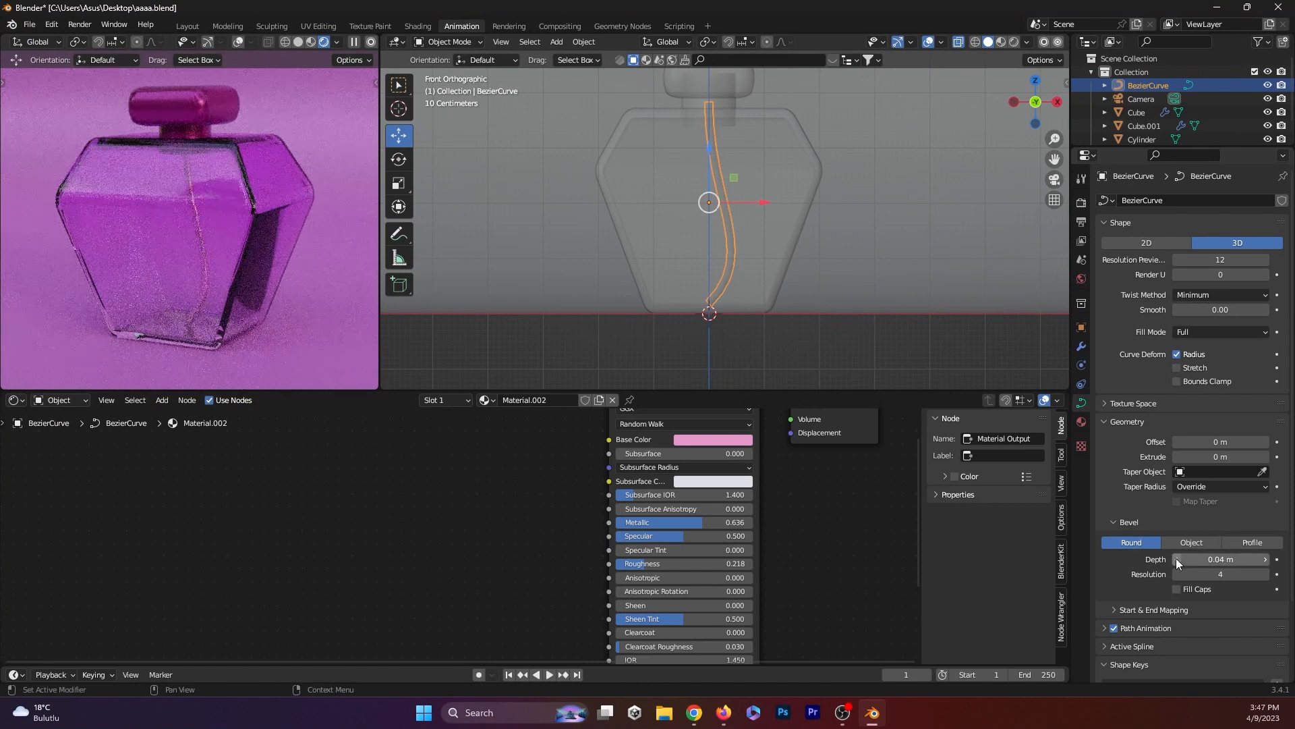
click(1176, 559)
- Rotate the curve about -143° around the global Z axis, judging it through the camera framed to fill the rendered view
key(KP_0)
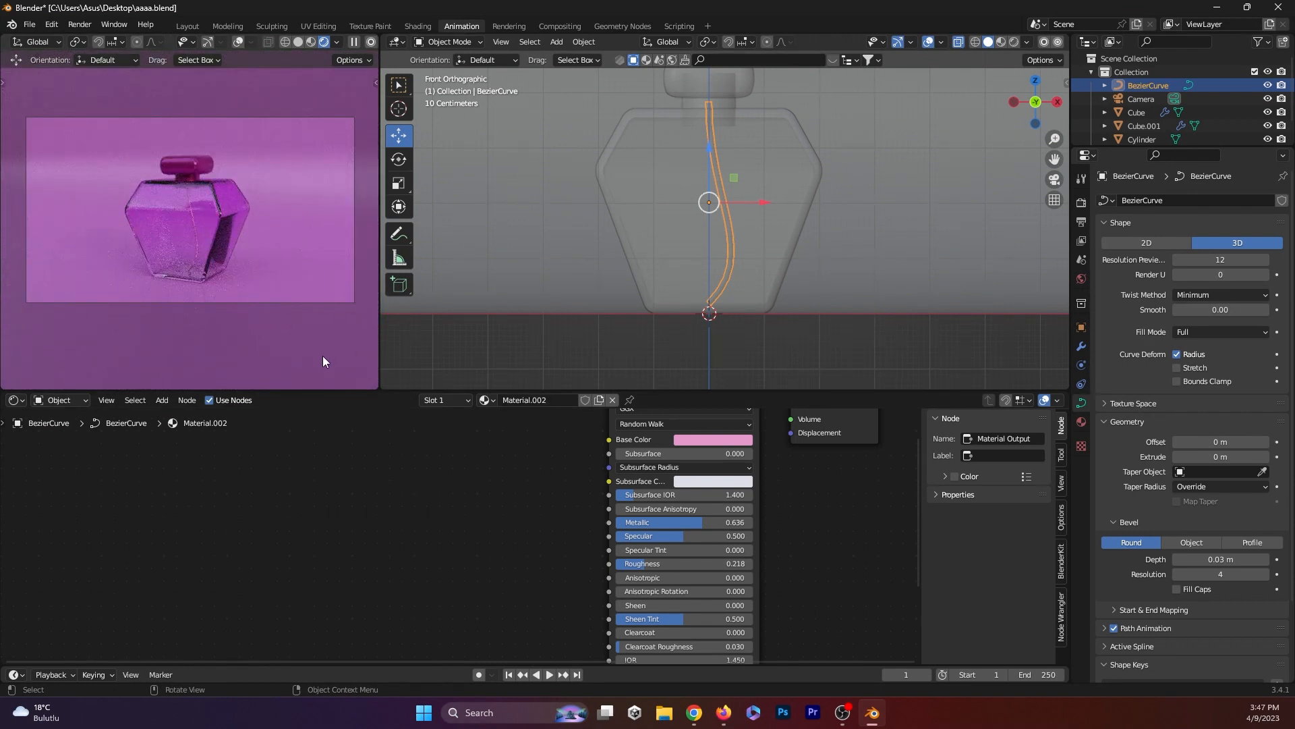
key(r)
key(z)
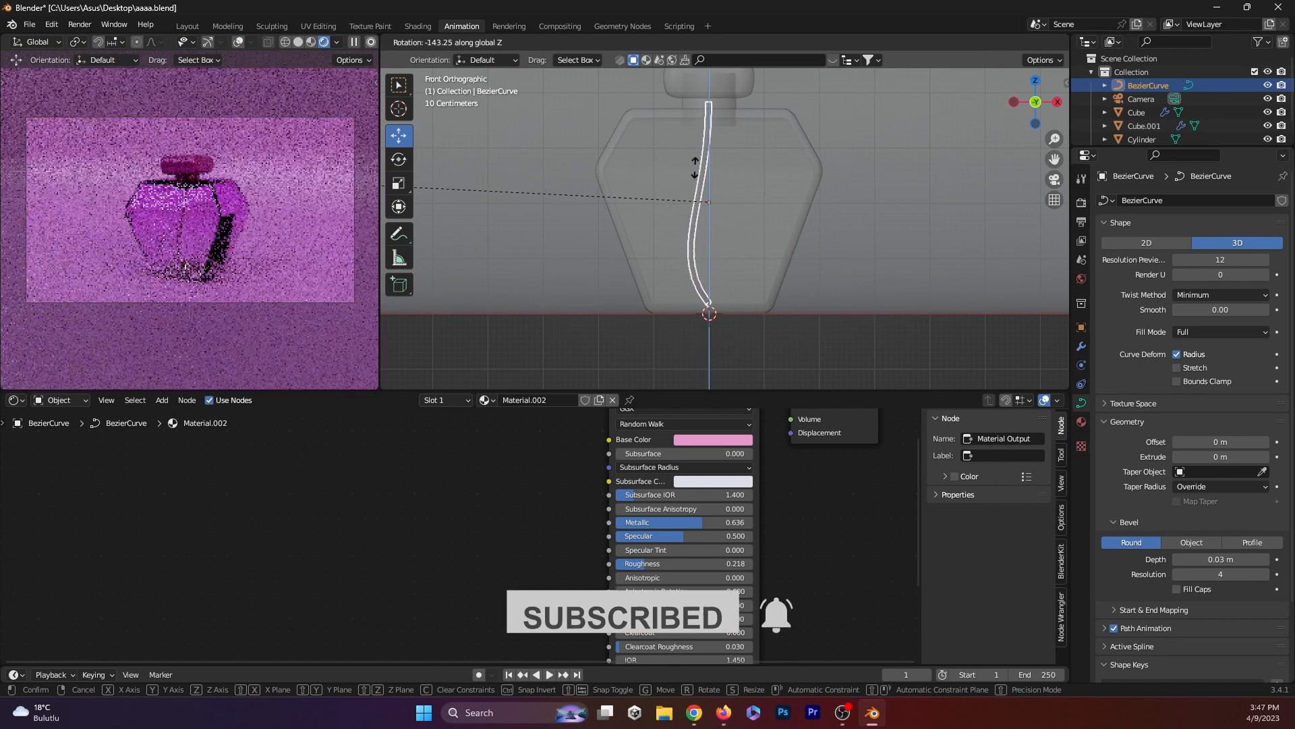
click(428, 204)
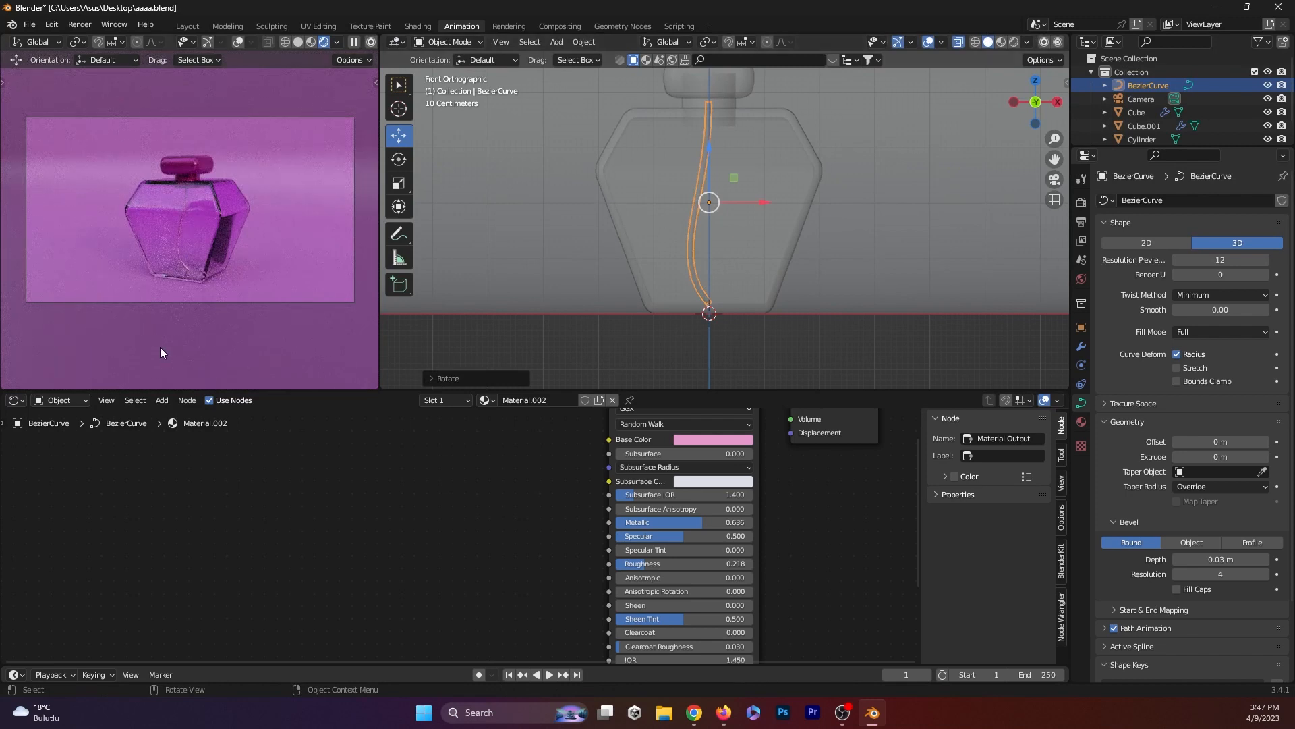
key(Home)
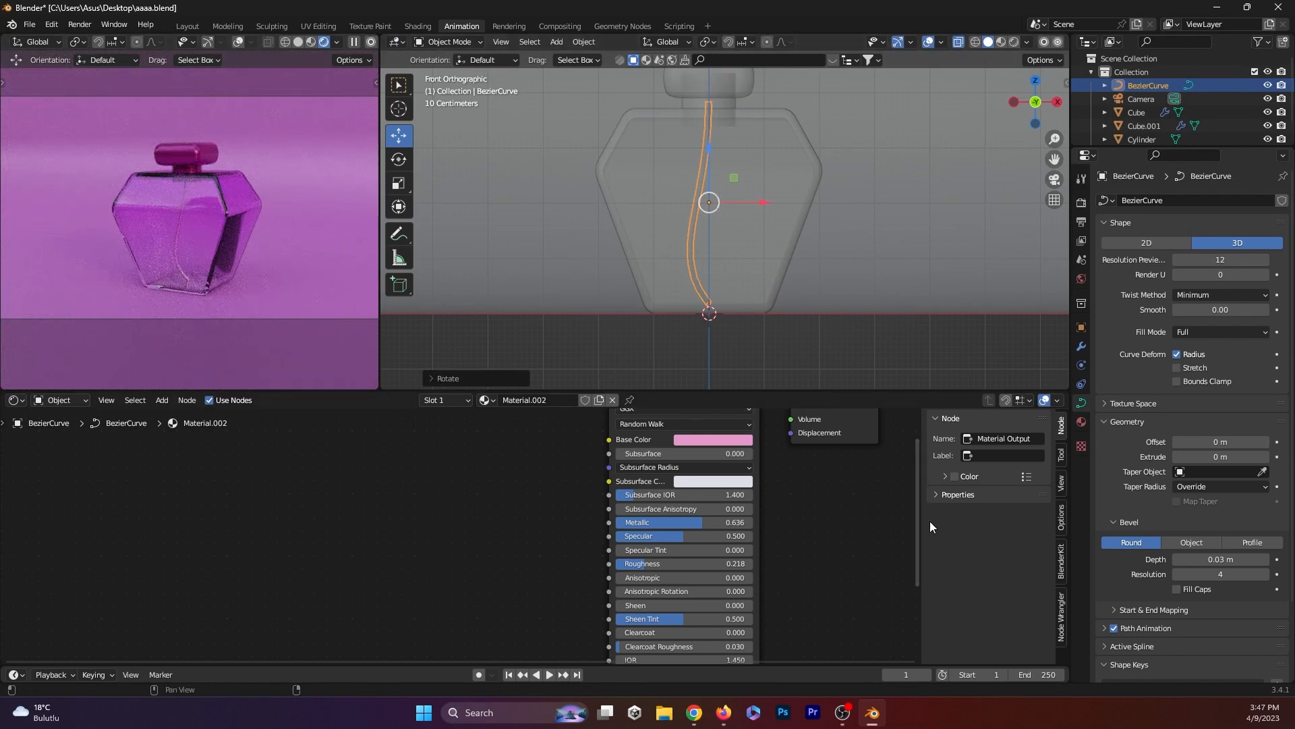
- Enable viewport denoising in the Cycles render settings and set the denoiser to OptiX
click(1081, 203)
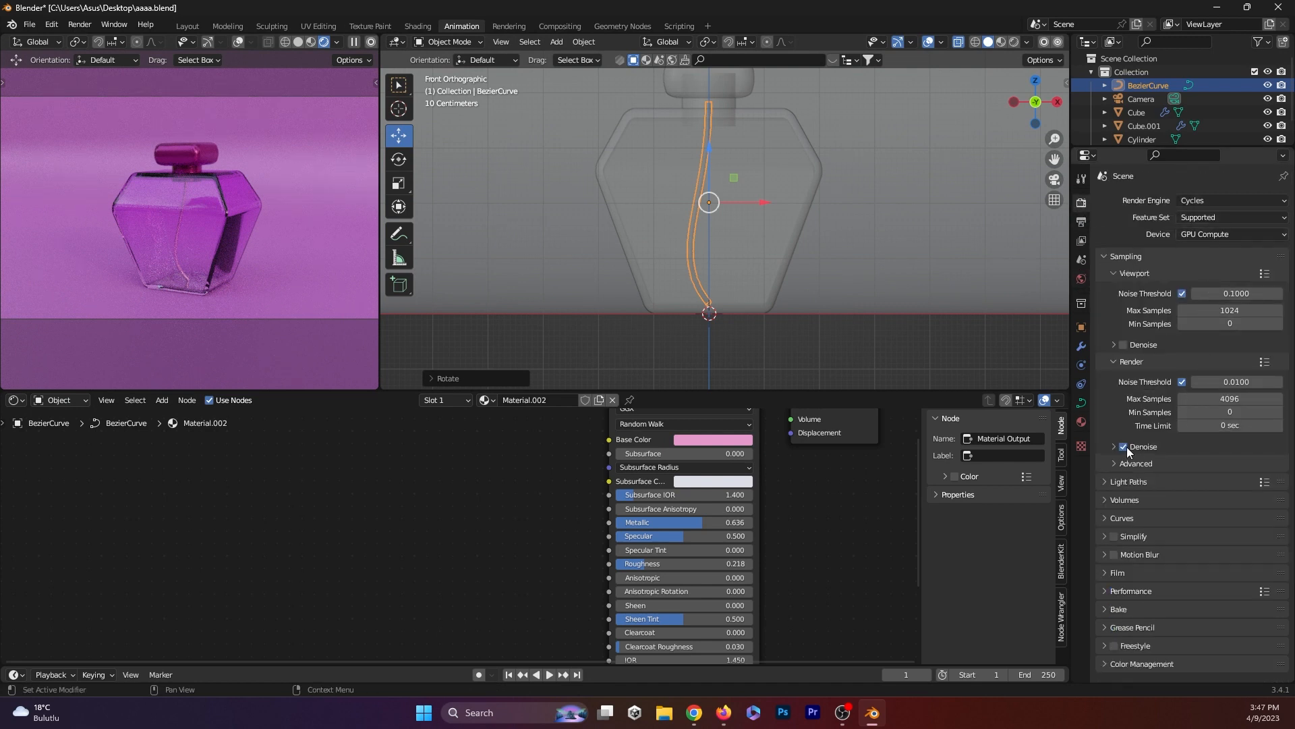
click(1124, 344)
click(1204, 365)
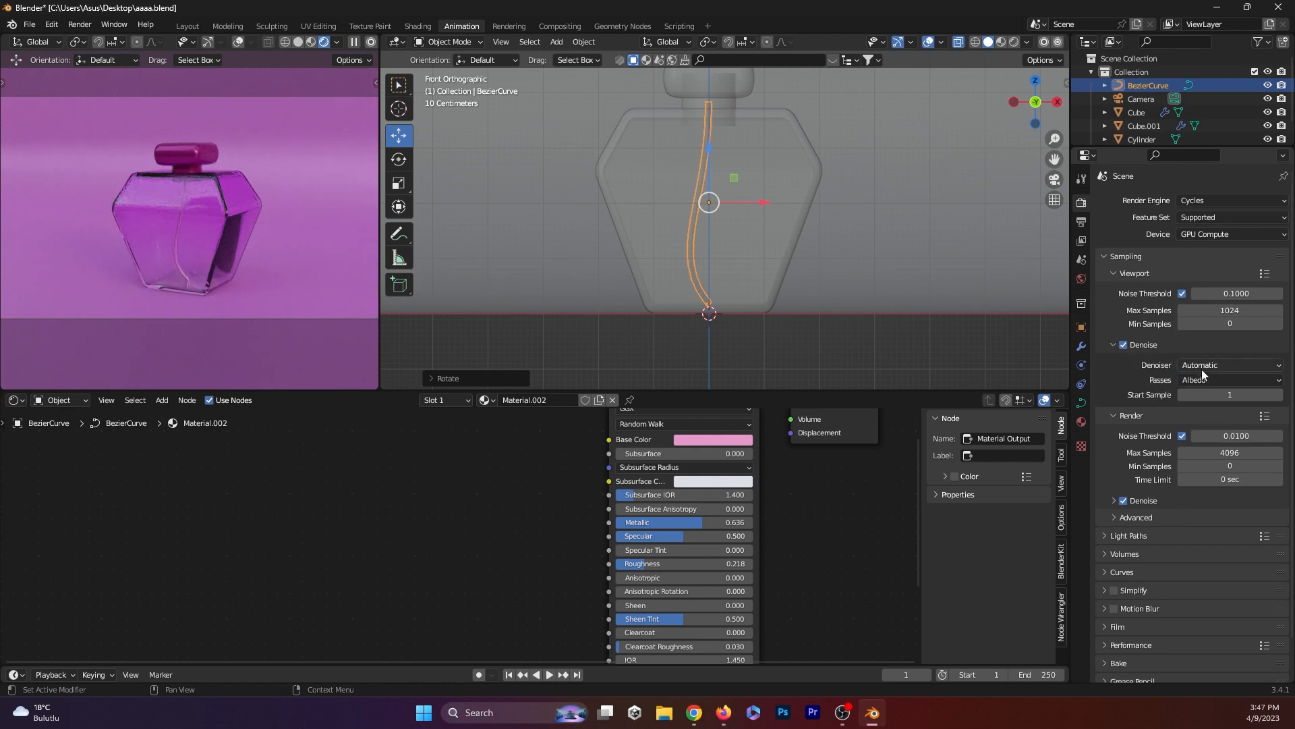
click(1198, 395)
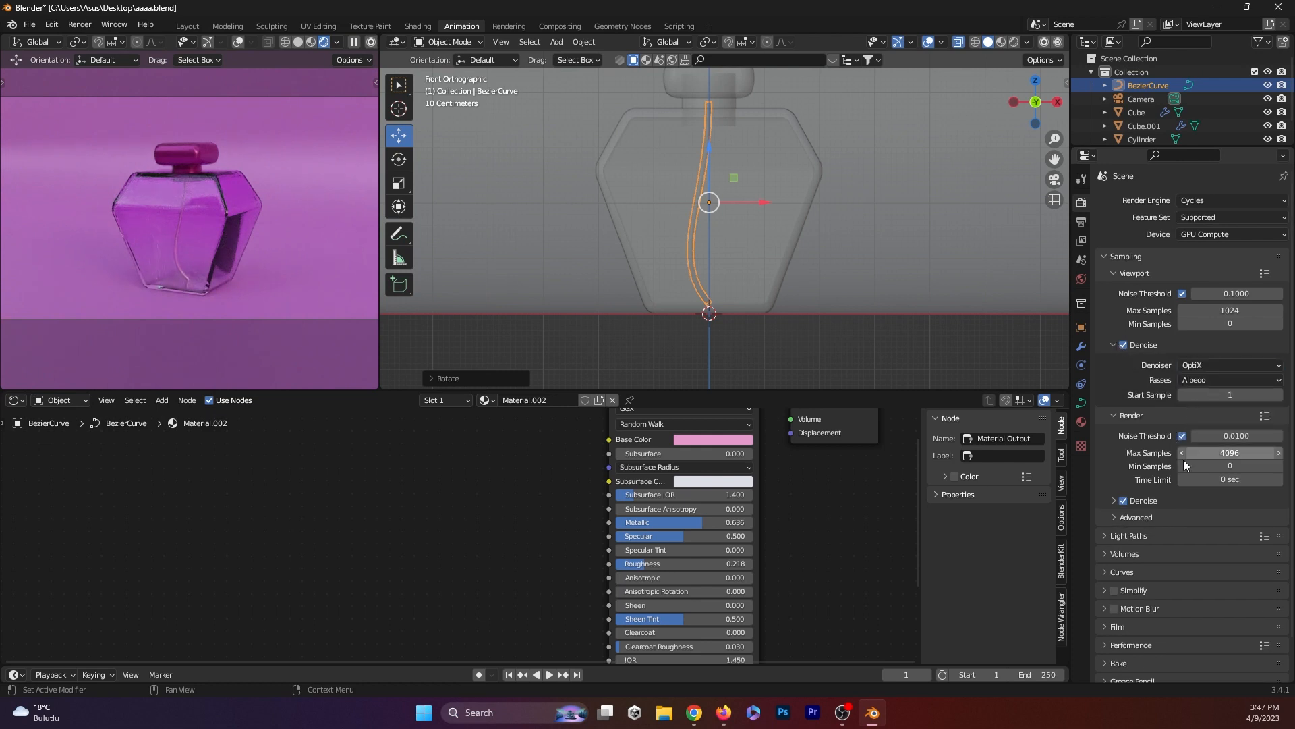
click(842, 722)
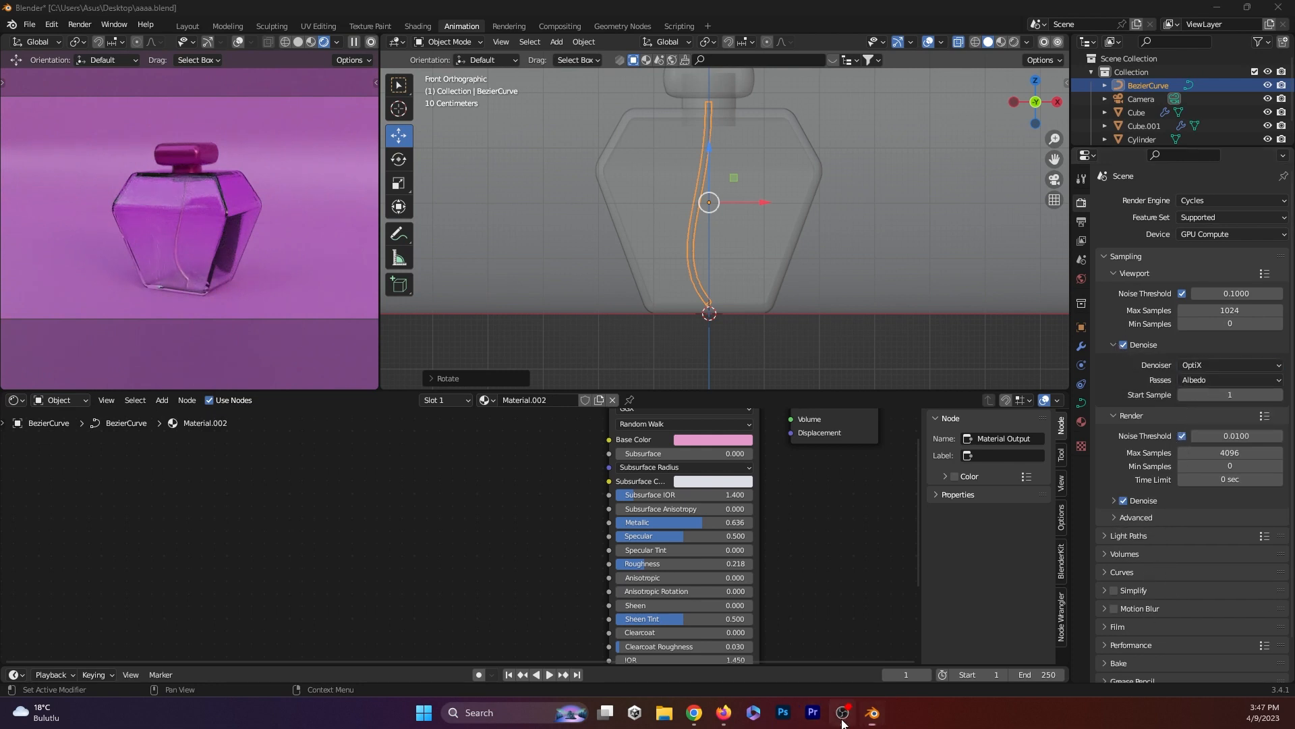
click(842, 722)
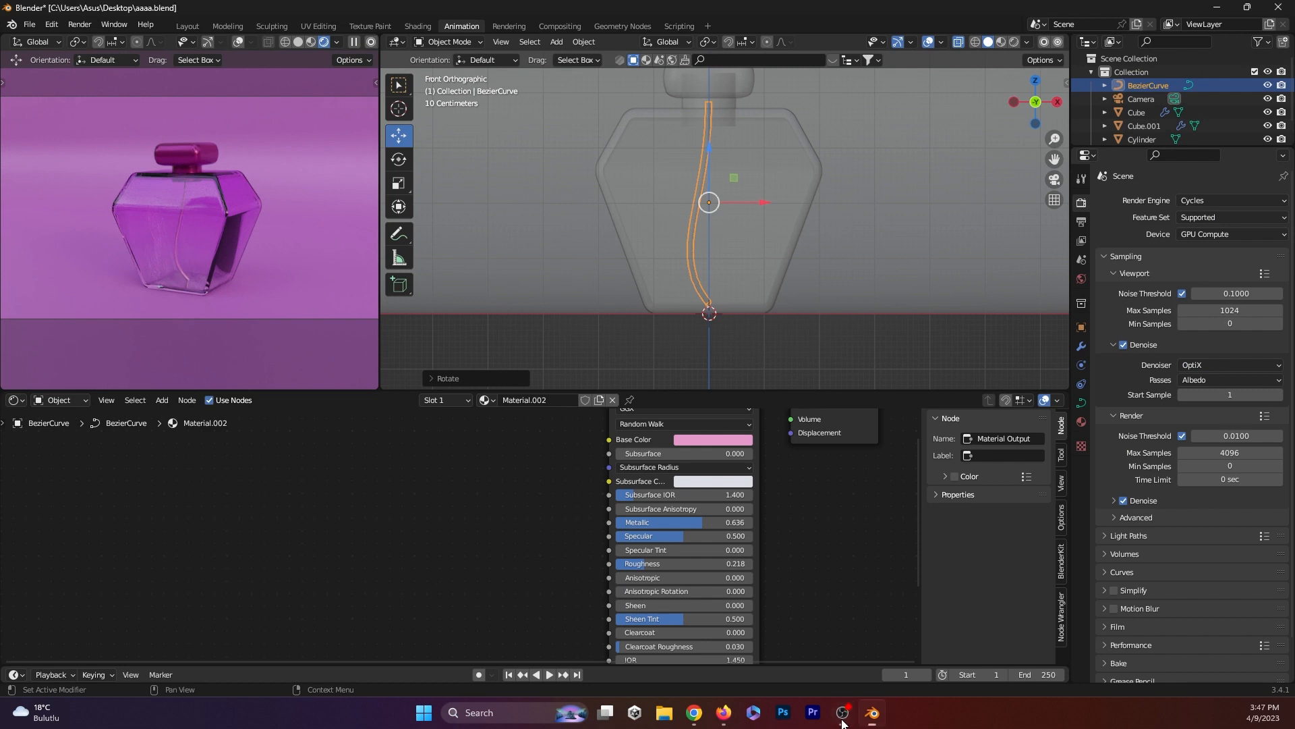
- Enable Simplify and Freestyle in the scene's render settings
click(1114, 590)
scroll(1113, 614, down, 2)
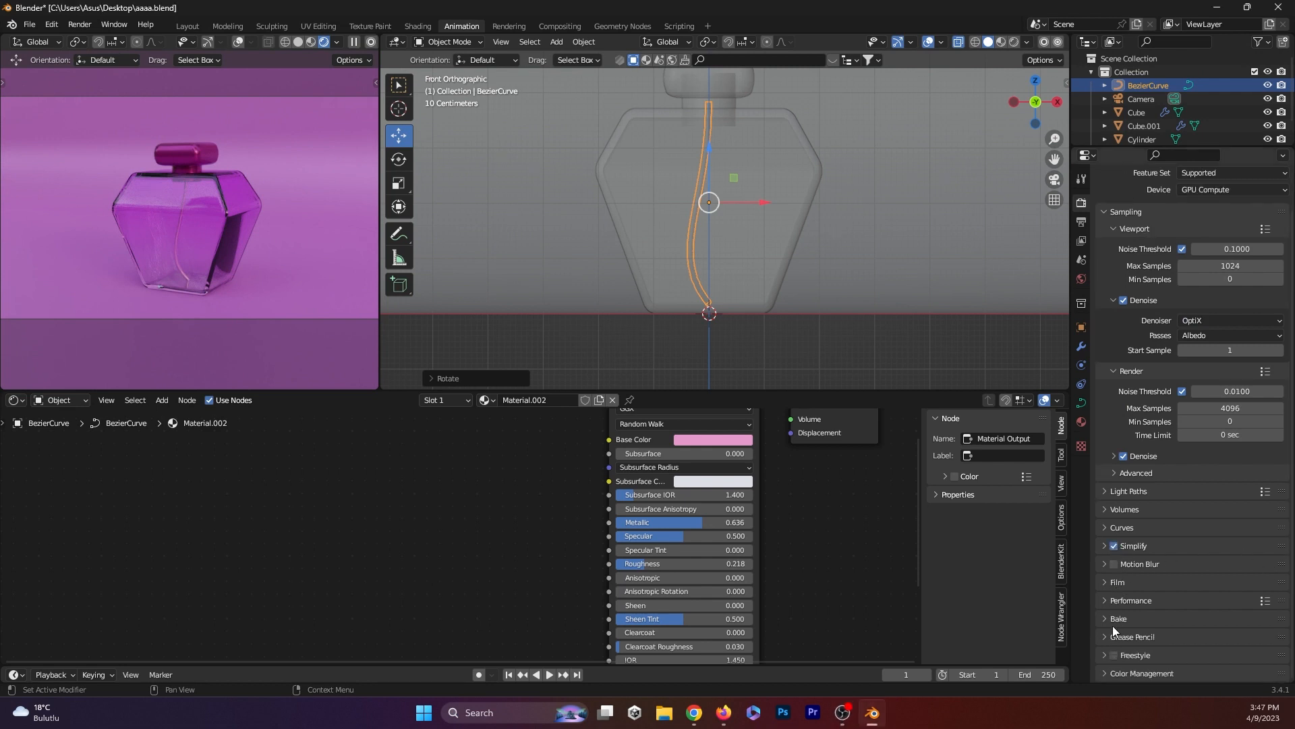
click(1119, 668)
- Set the color management view transform to Standard and the look to High Contrast
scroll(1167, 648, down, 5)
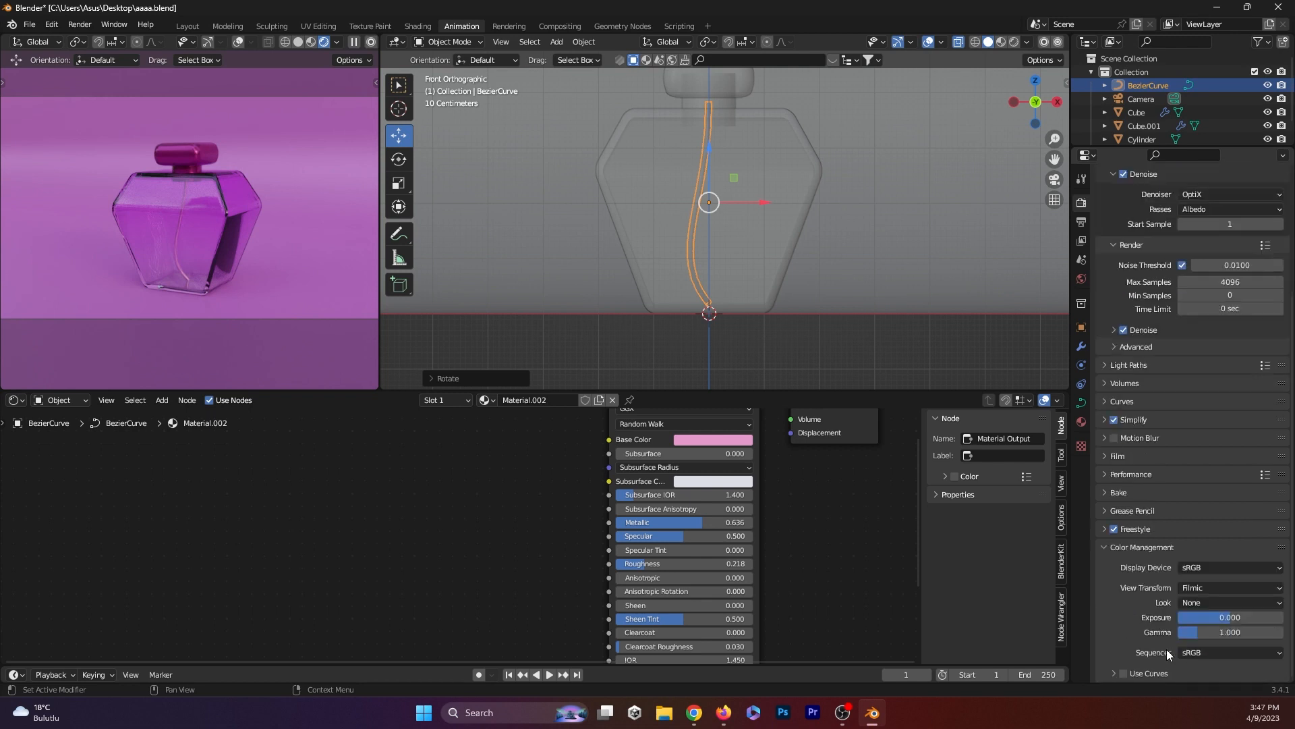
click(1205, 588)
click(1204, 604)
click(1204, 604)
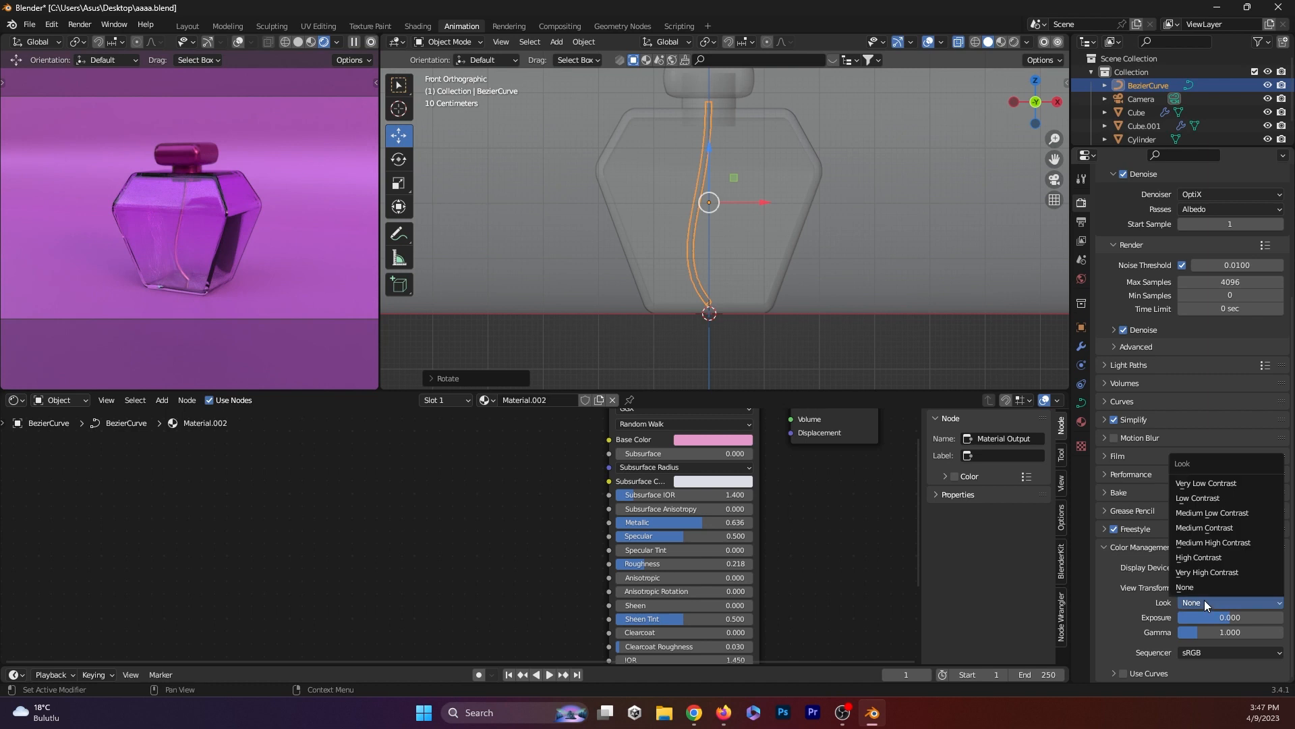
click(1197, 559)
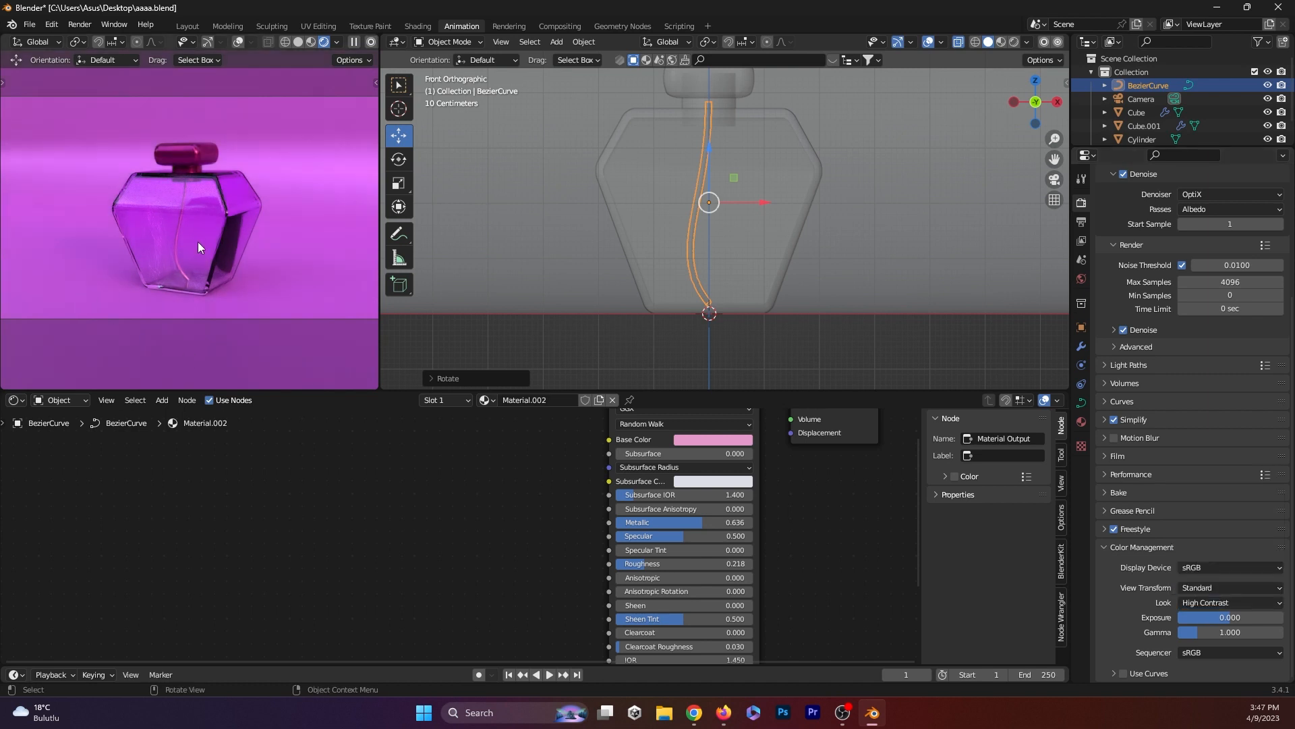
- Select the backdrop plane and raise the brightness value of its BG material's base color to about 0.5
click(295, 308)
scroll(699, 508, down, 2)
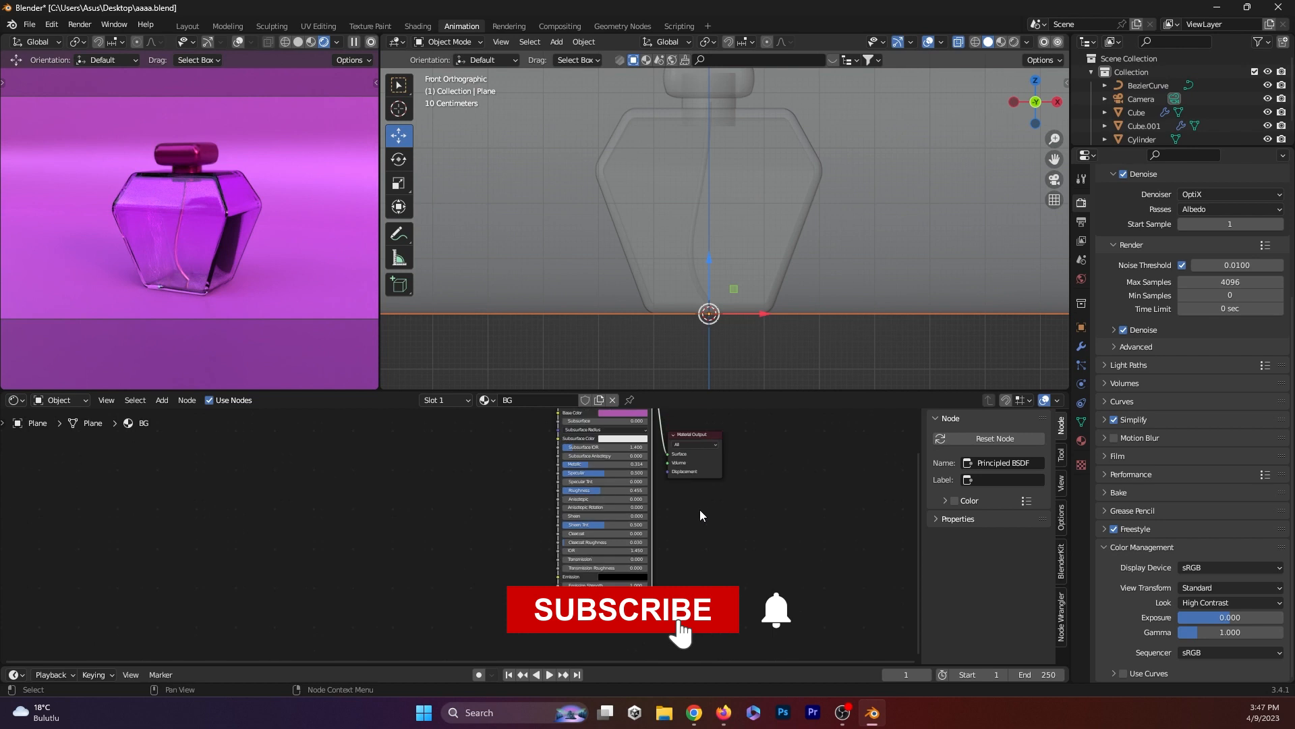
middle_drag(710, 576, 711, 570)
click(643, 499)
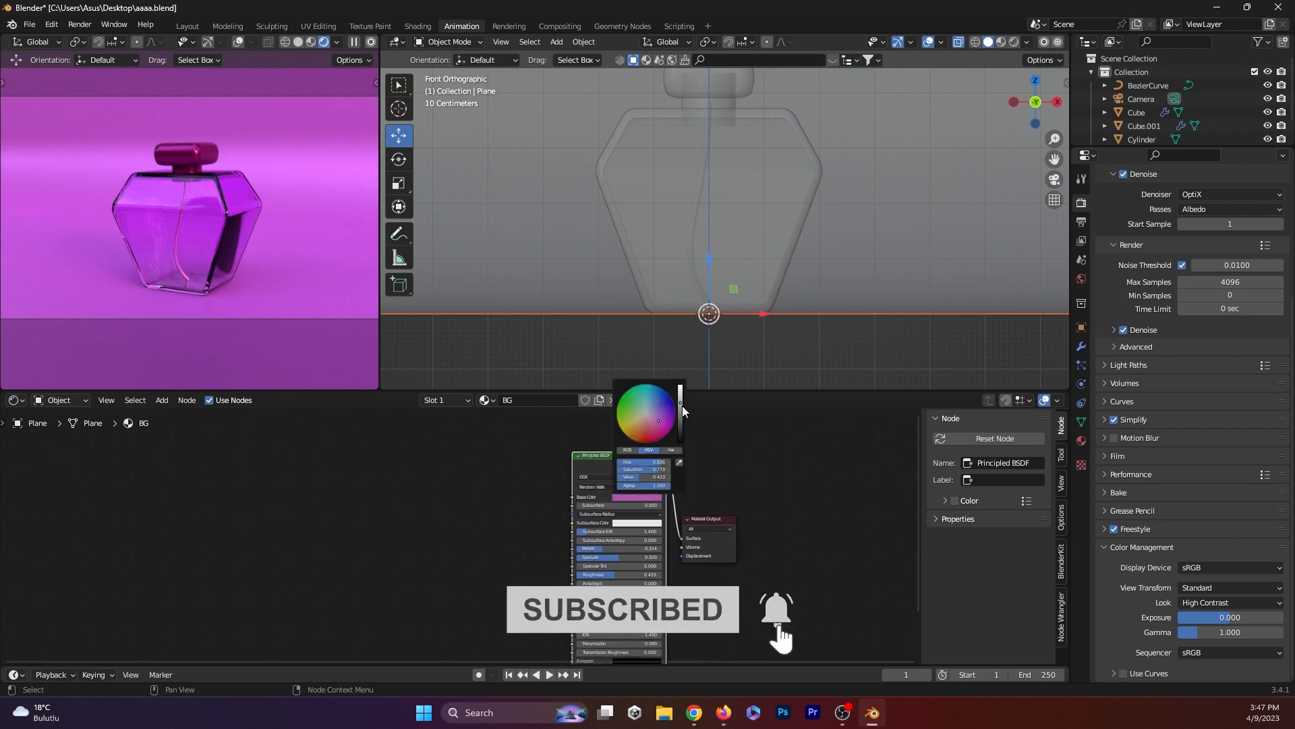
drag(681, 414, 683, 402)
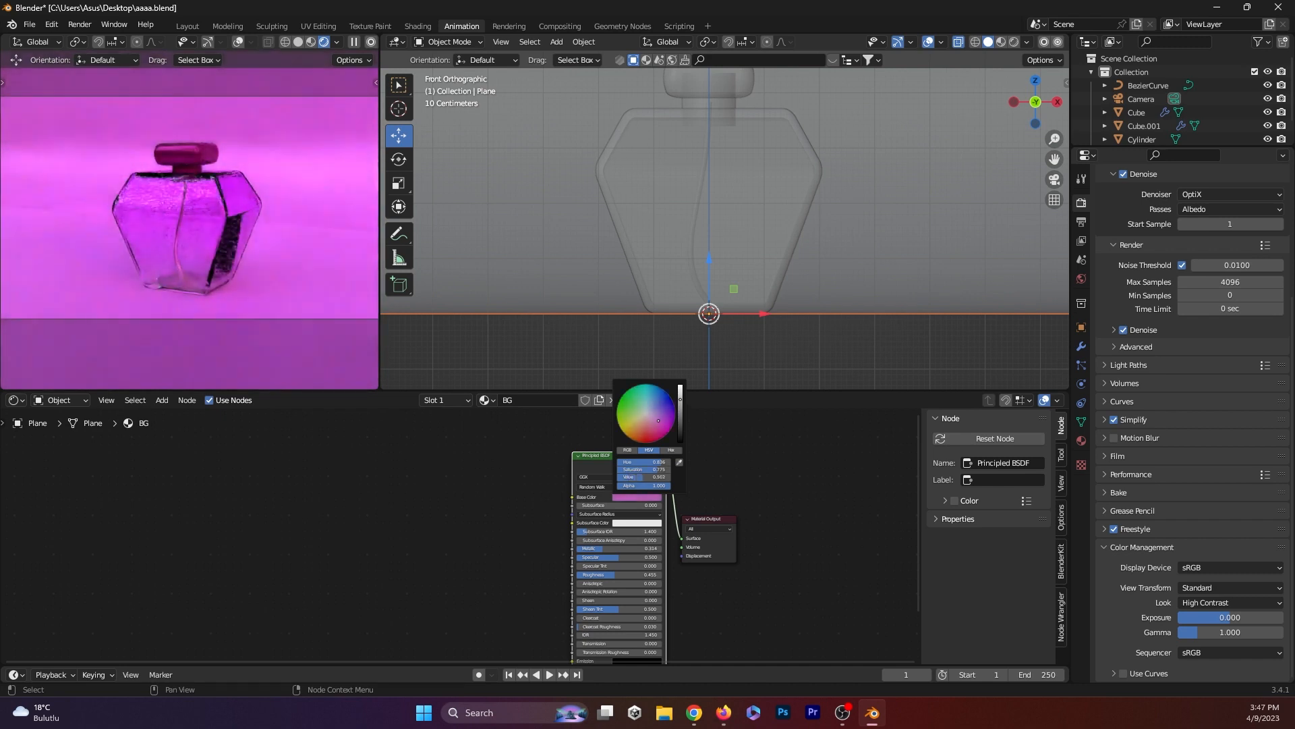